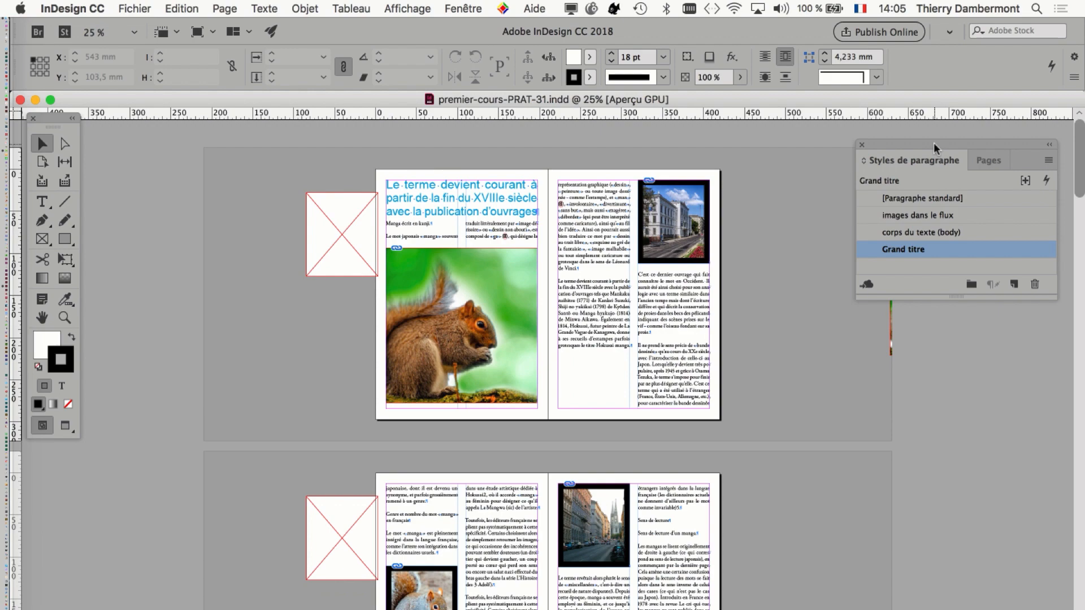
Step: Set the Grand titre paragraph style's layout to Etendue de colonnes spanning Tout columns
left_click_drag(933, 148, 843, 215)
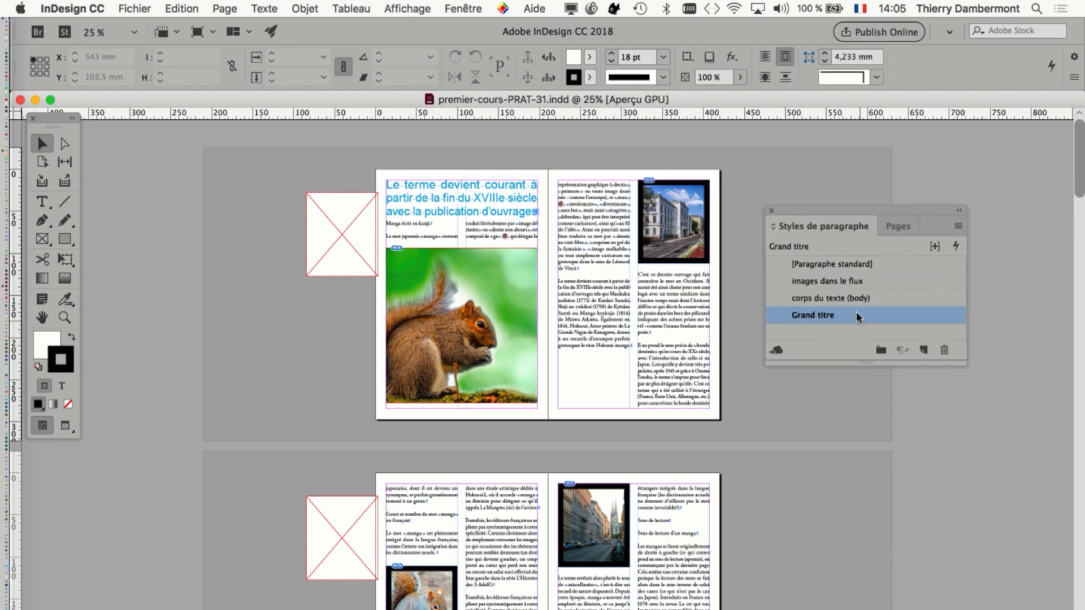
double_click(814, 315)
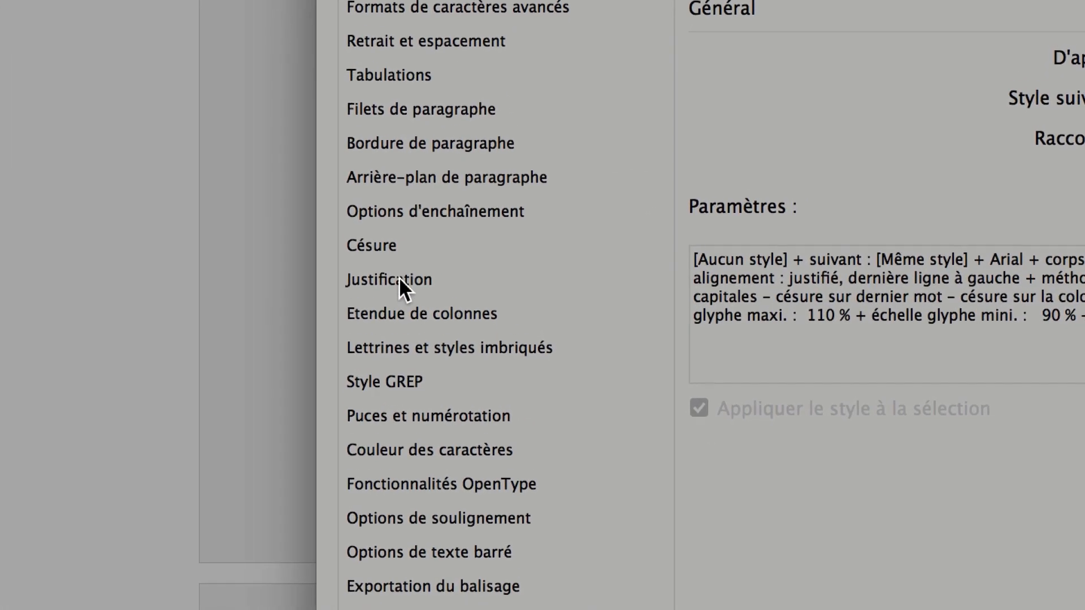
left_click(398, 290)
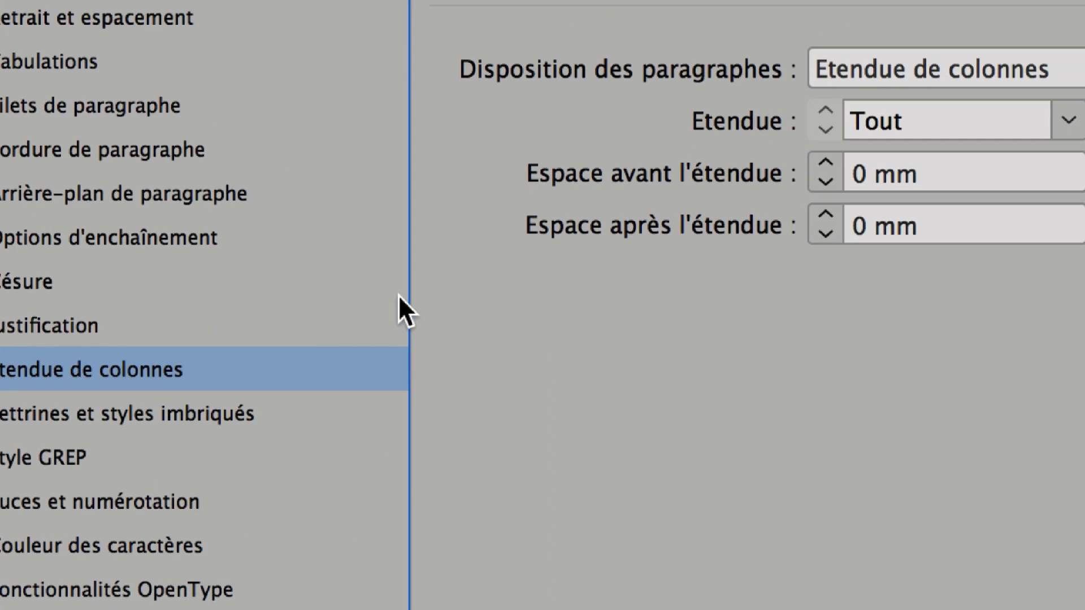
left_click(922, 70)
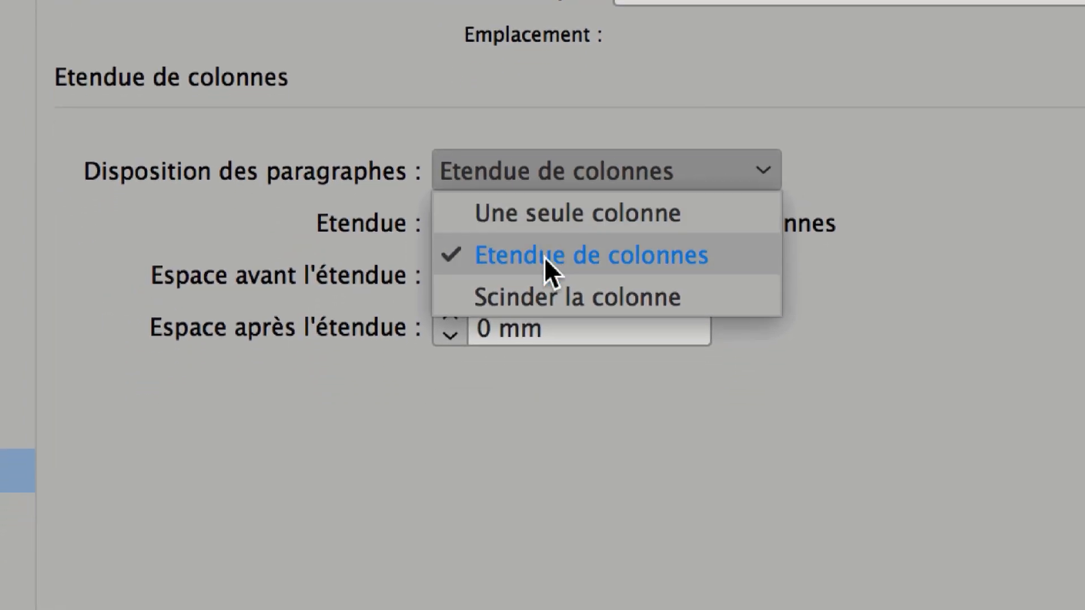
left_click(604, 255)
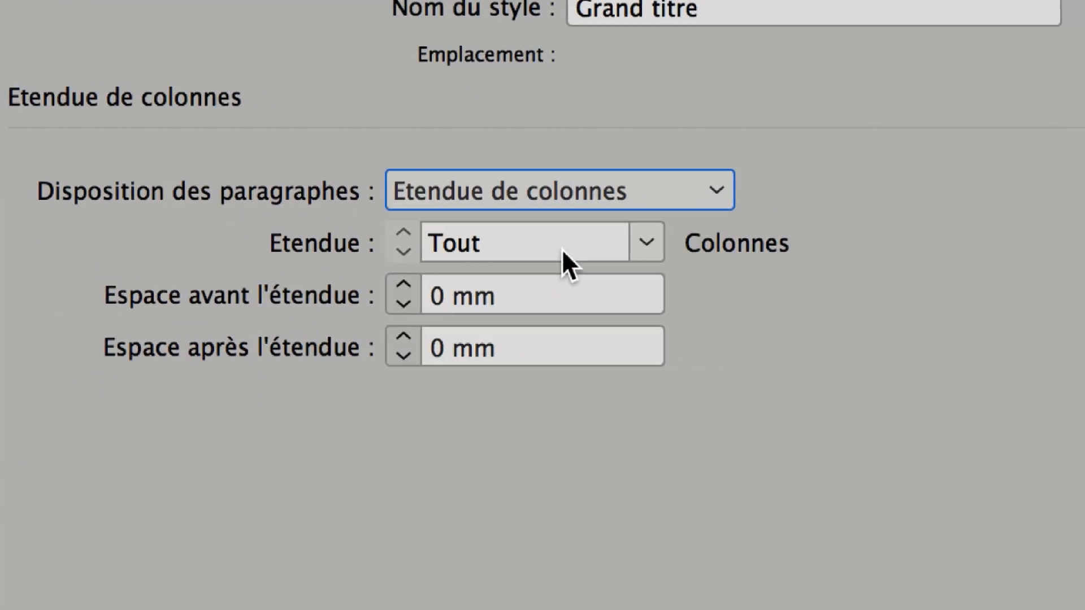
left_click(641, 249)
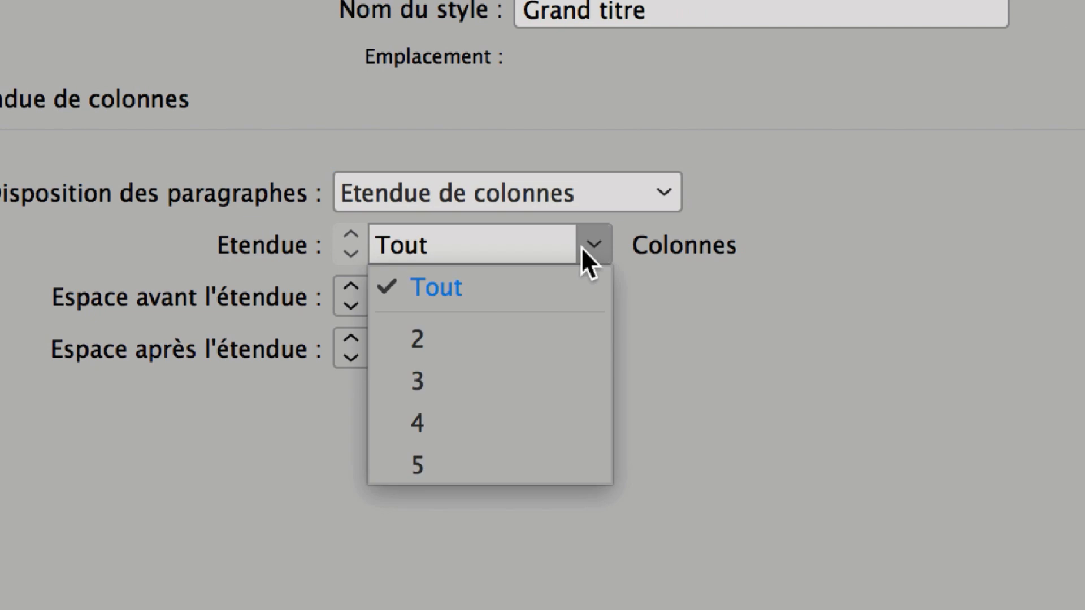
left_click(504, 282)
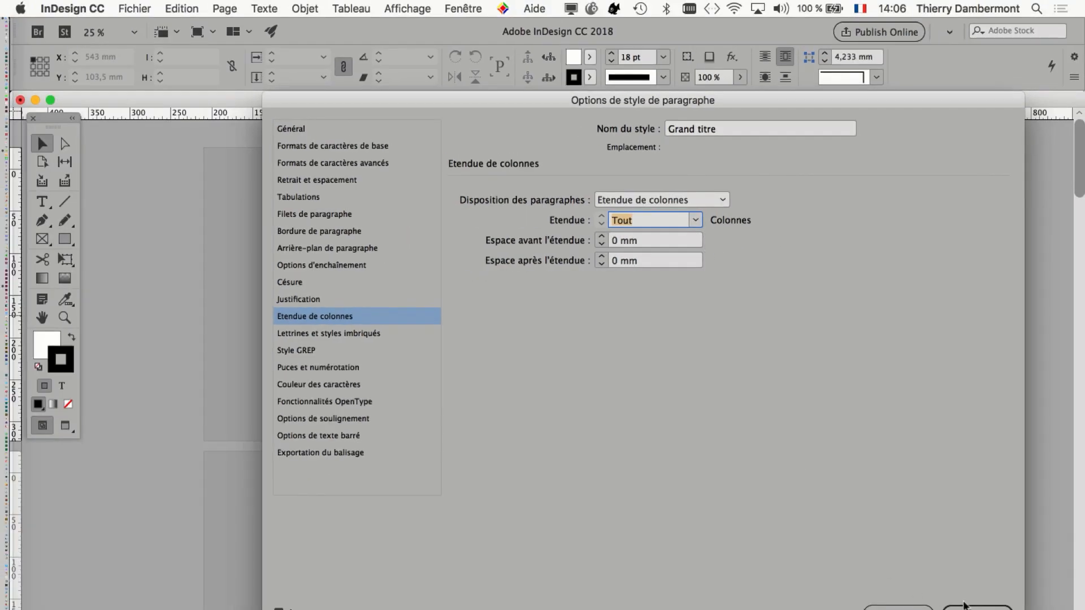
key("Return")
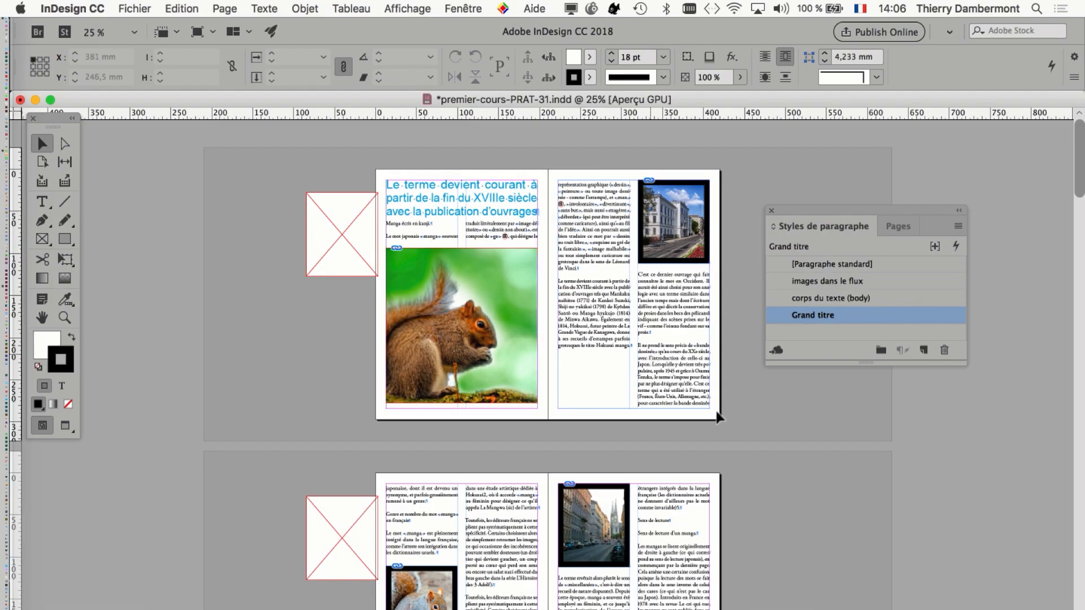
Step: Display the page thumbnails and enlarge their floating window enough to show every spread
scroll(569, 373, "down", 1)
scroll(567, 381, "up", 1)
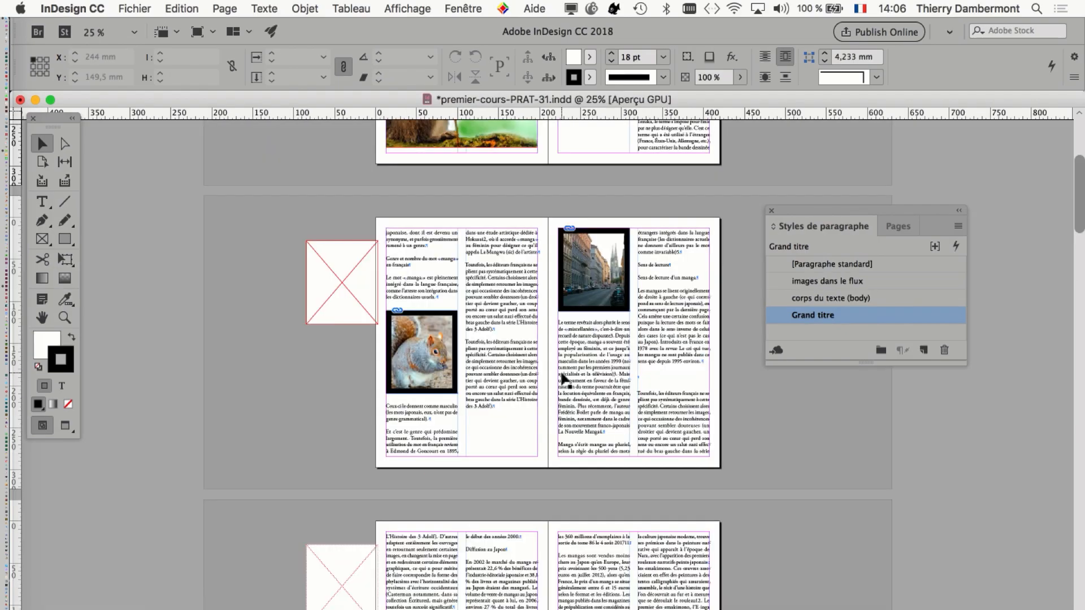
key("super+equal")
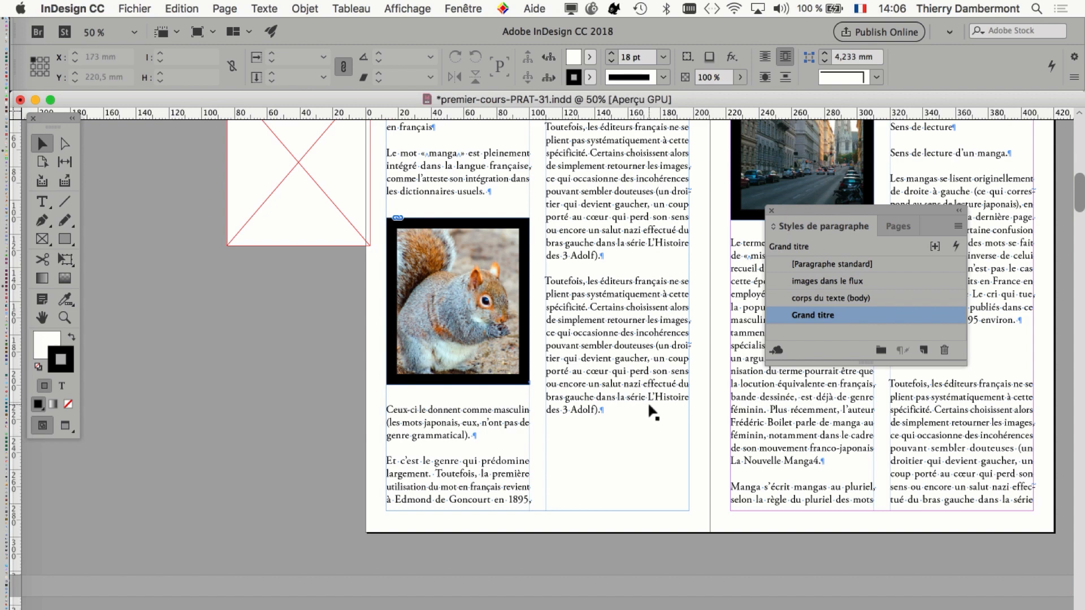
left_click(478, 6)
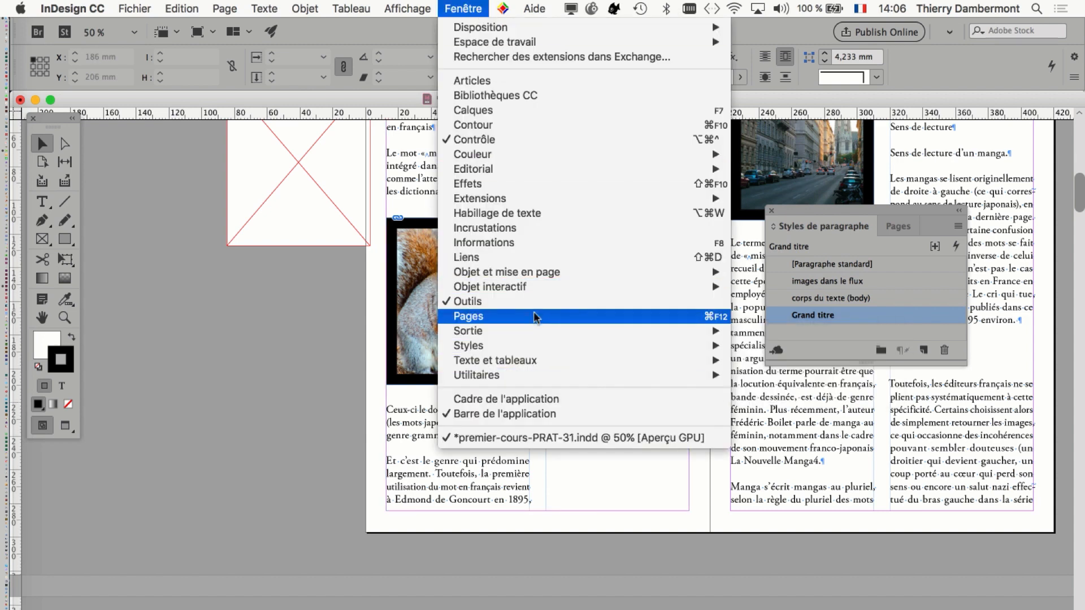
left_click(686, 316)
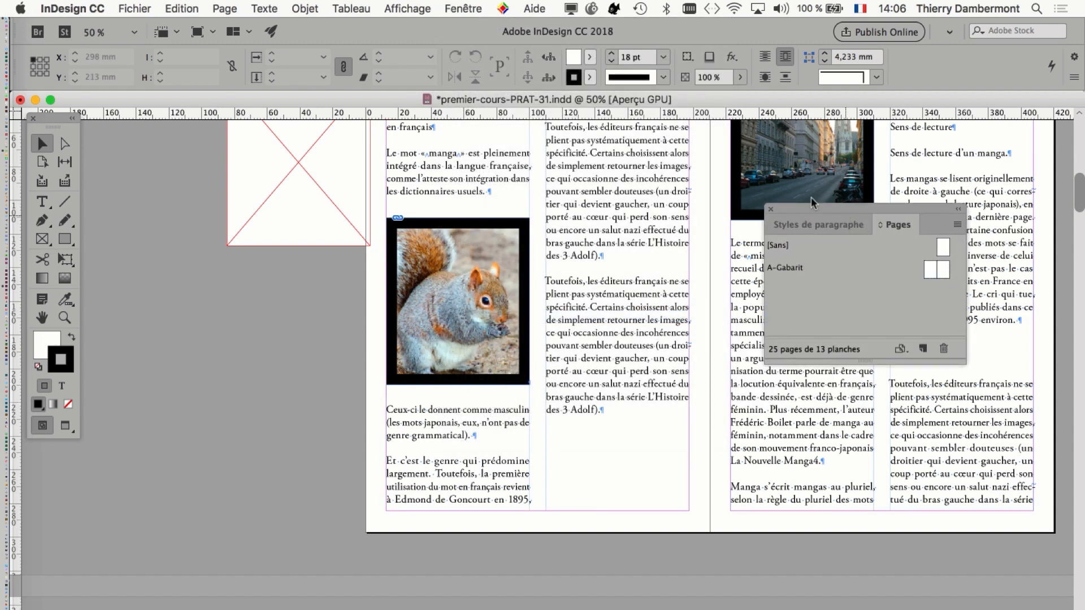
left_click_drag(898, 226, 685, 111)
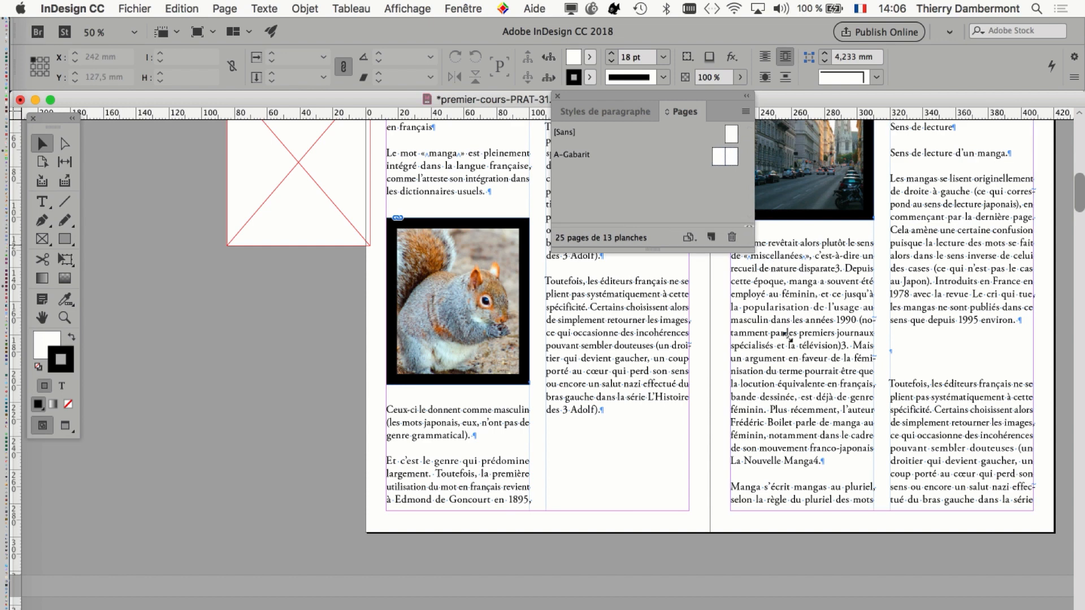
left_click_drag(752, 249, 887, 582)
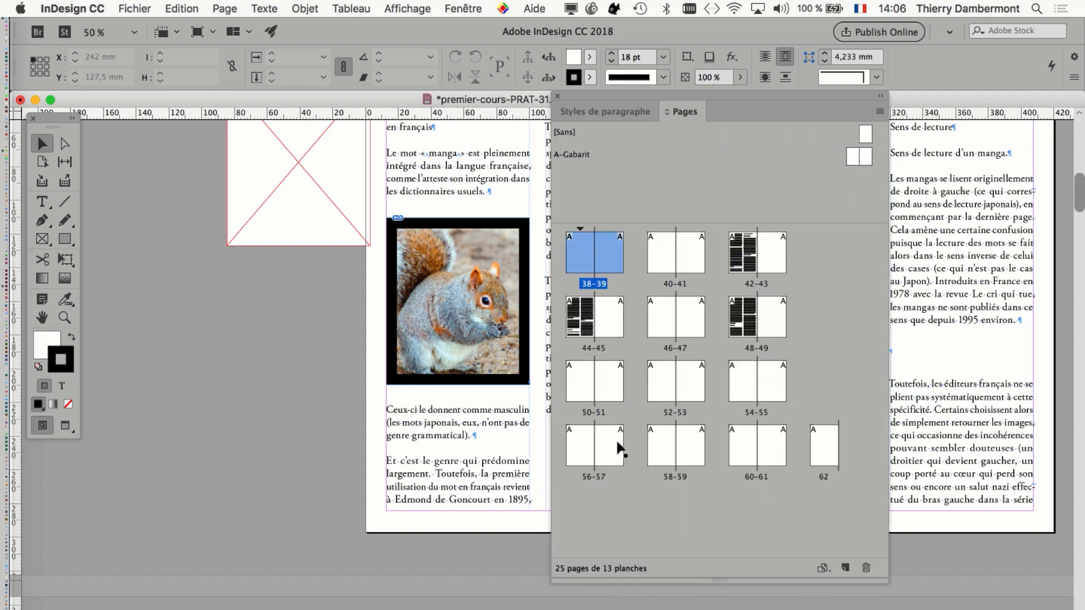
Step: Go to the top of page 43 and move the page thumbnails clear of the text
double_click(692, 390)
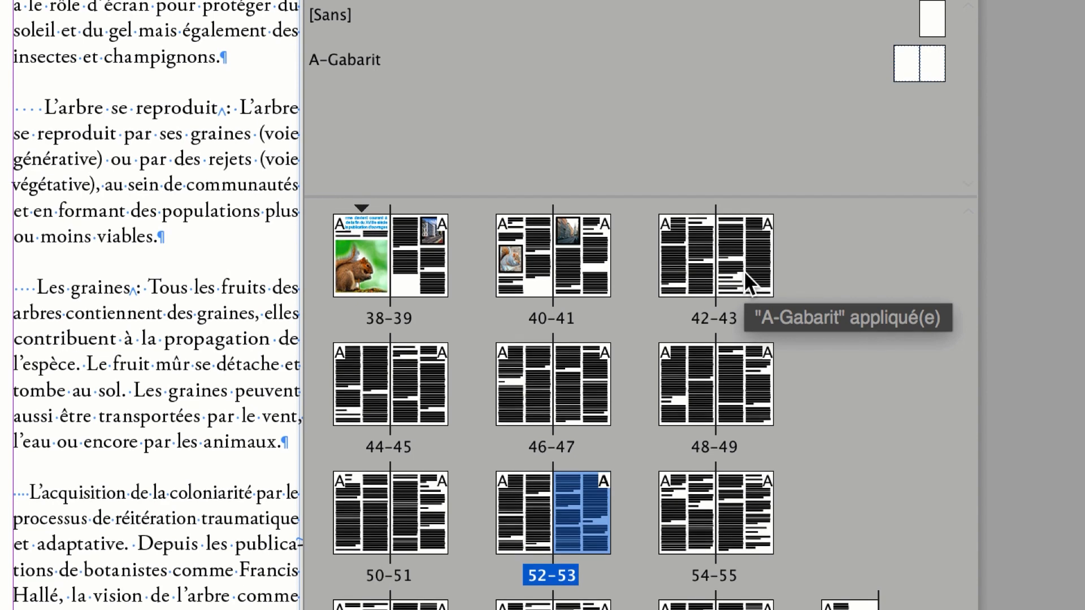
double_click(745, 271)
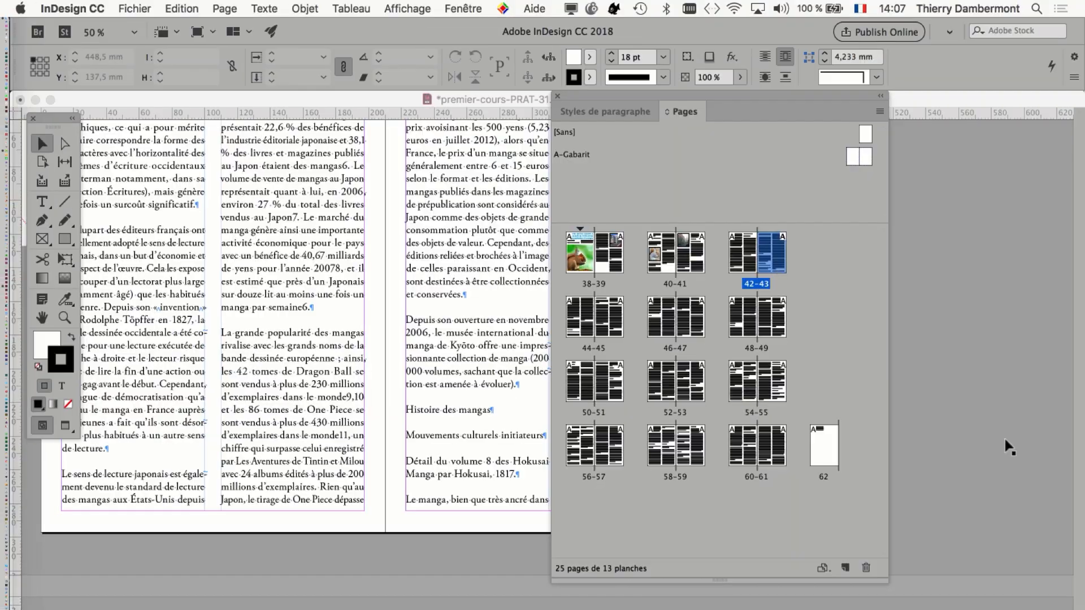
left_click(1005, 440)
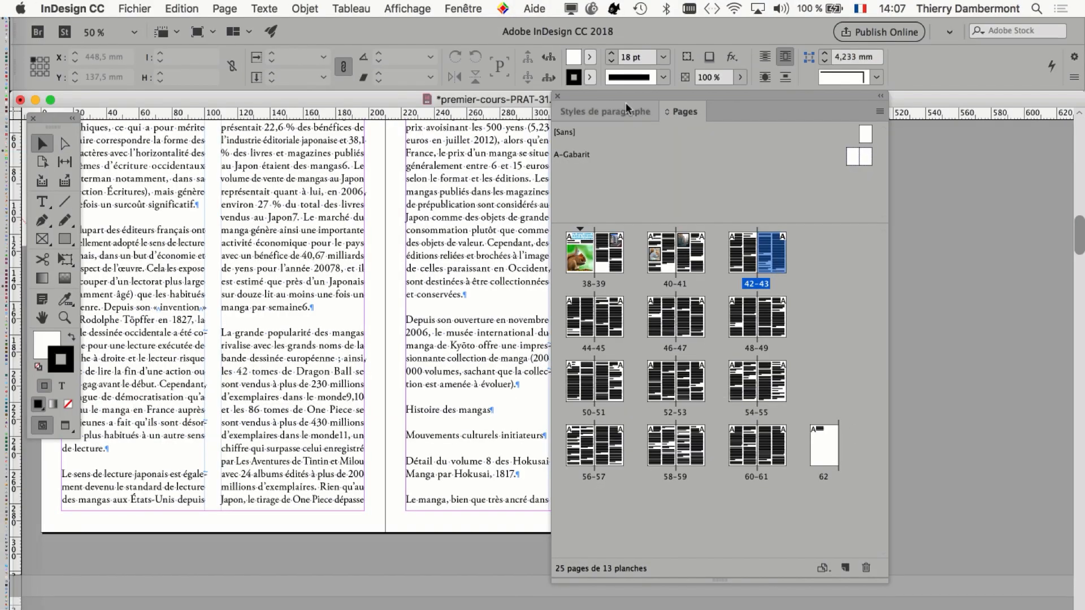
left_click_drag(627, 95, 848, 140)
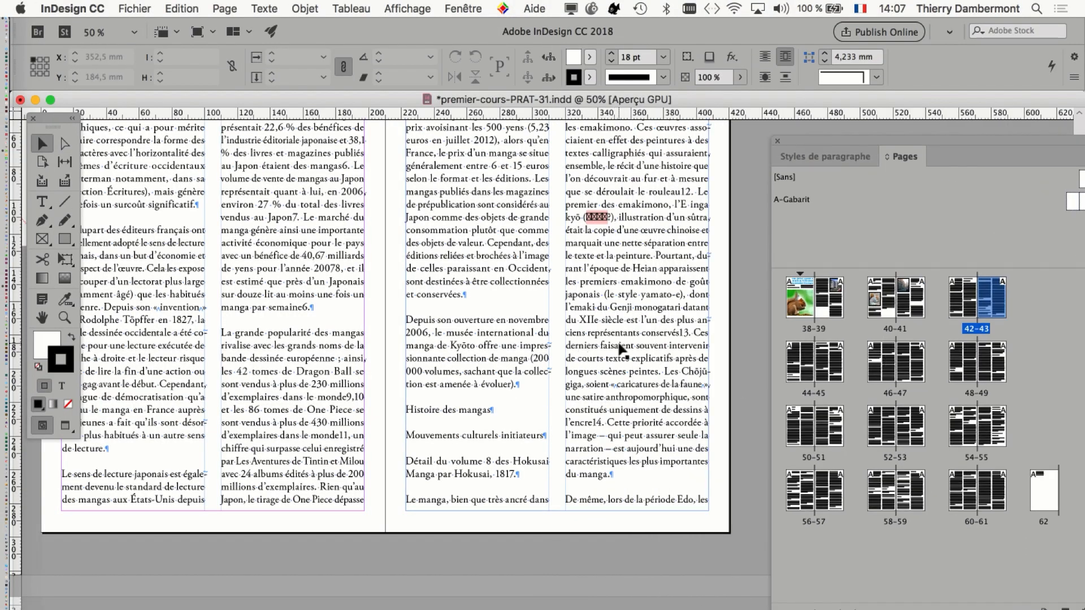
scroll(619, 346, "up", 1)
scroll(503, 288, "up", 5)
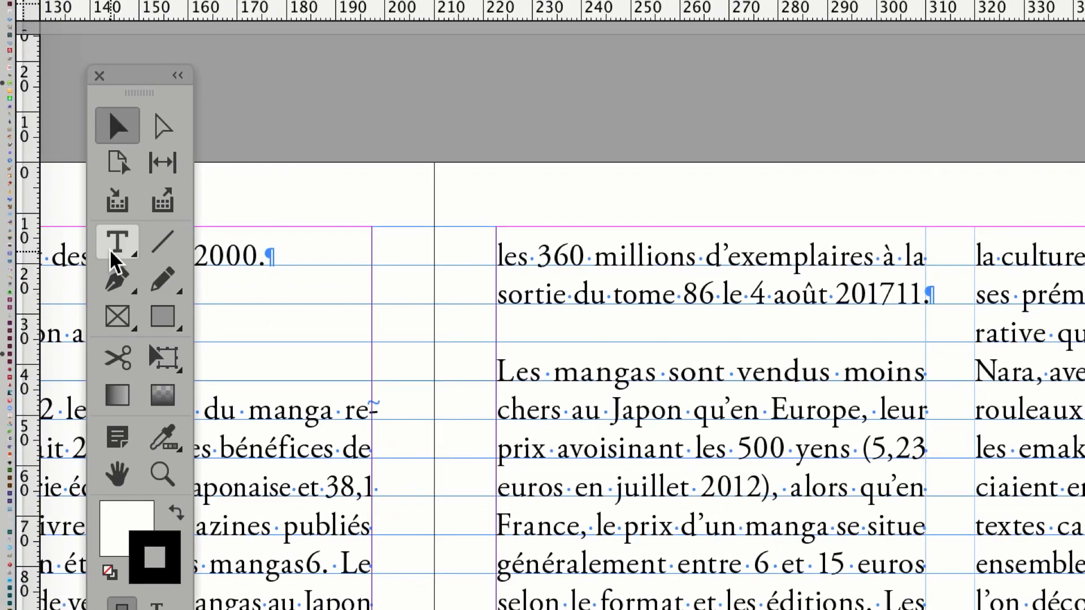
Step: Copy the words "Les mangas sont vendus moins chers au Japon qu'en Europe" from the first column of page 43
left_click(110, 249)
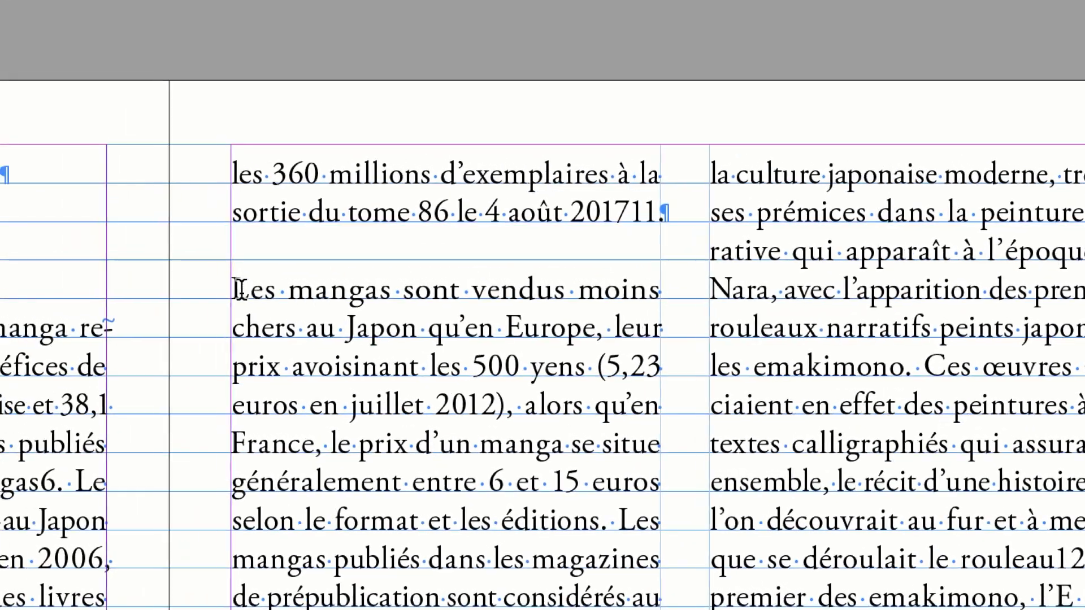
left_click_drag(191, 283, 423, 338)
left_click_drag(316, 311, 405, 298)
key("ctrl+c")
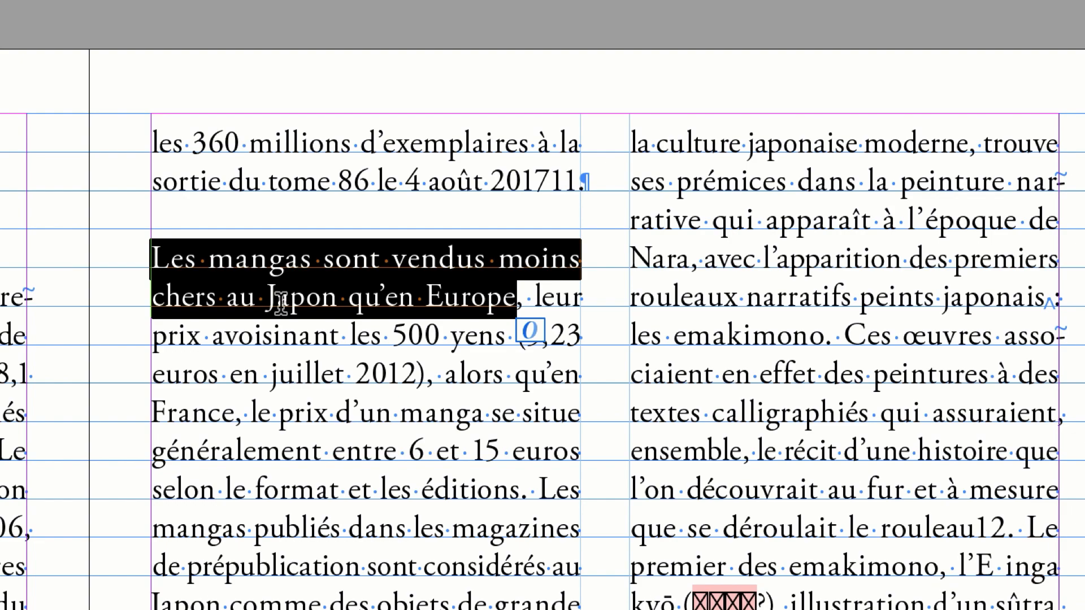
key("Escape")
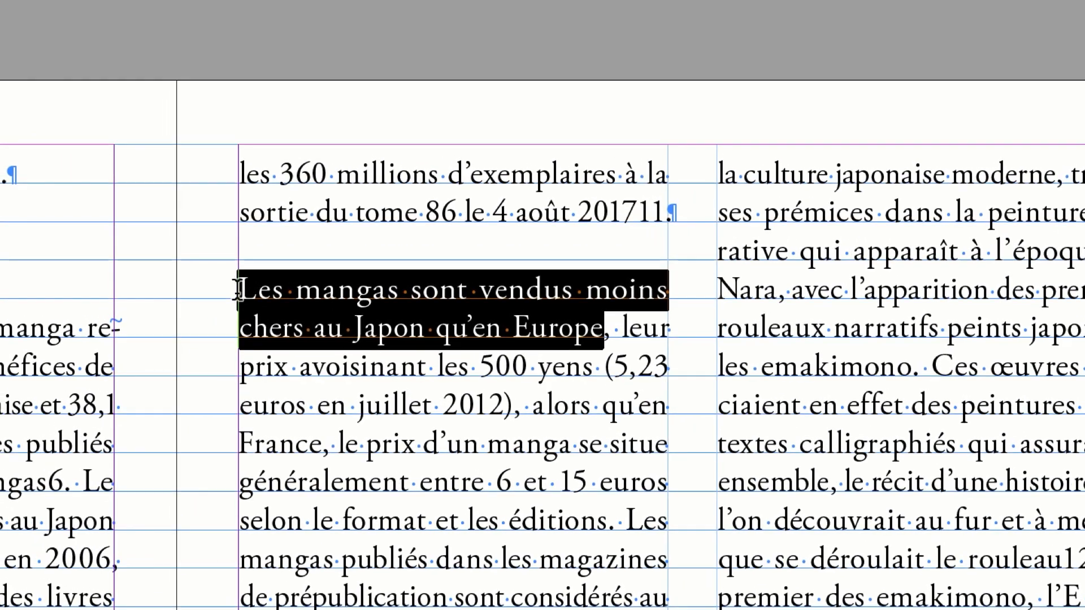
Step: Insert a new paragraph above "Les mangas sont vendus moins" and paste the copied words into it as a heading
left_click(208, 280)
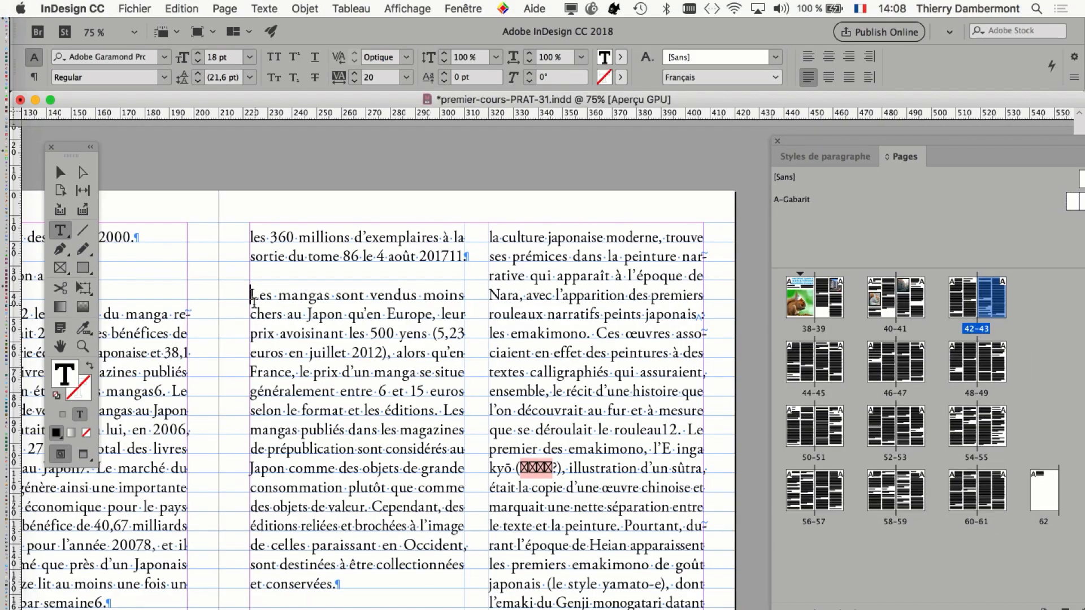
key("Return")
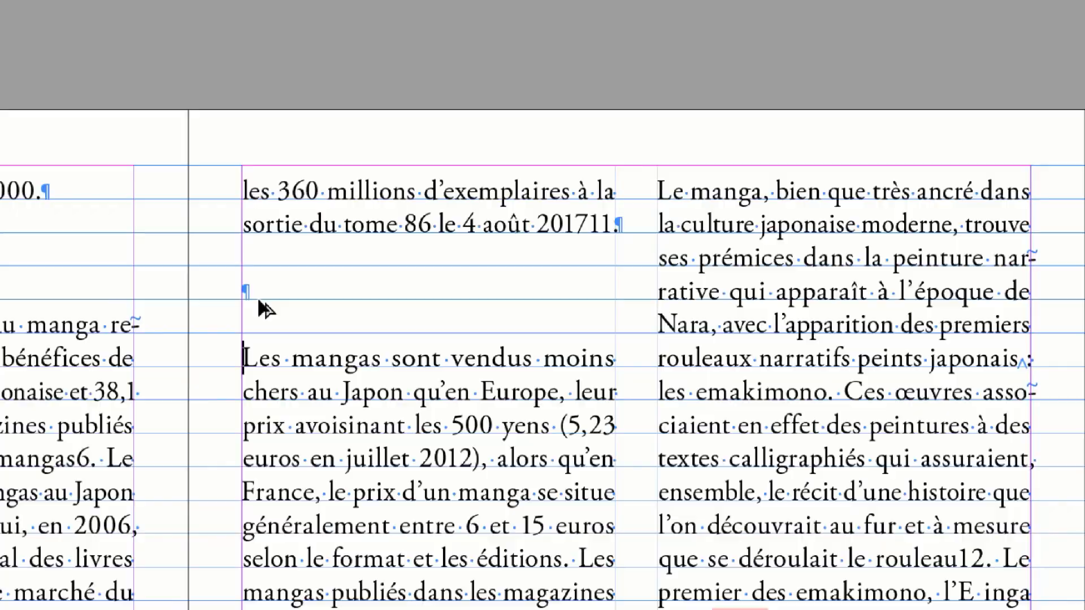
left_click(259, 300, "super")
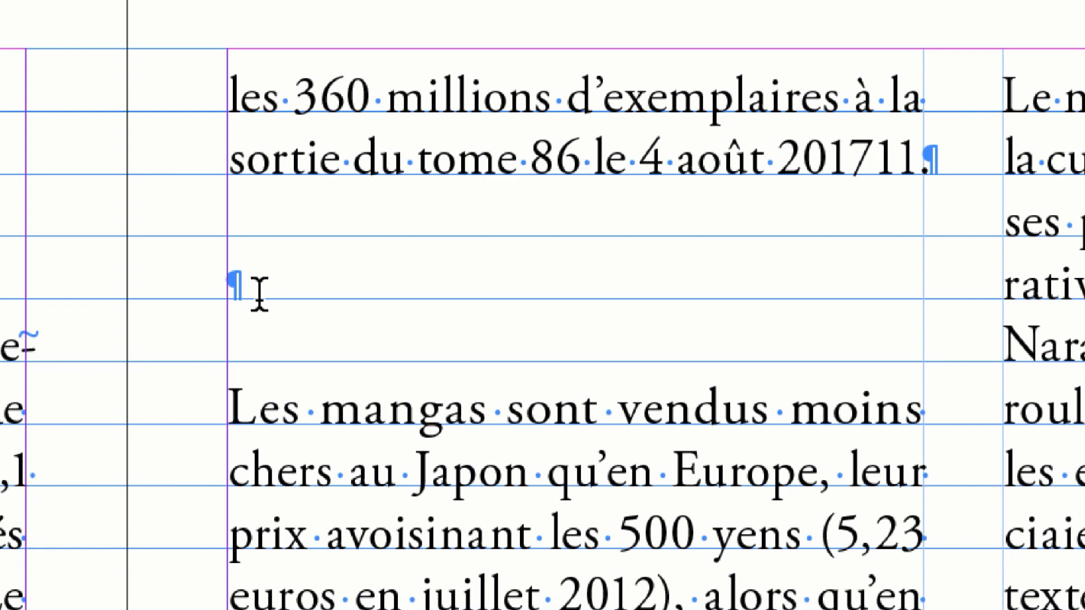
key("Escape")
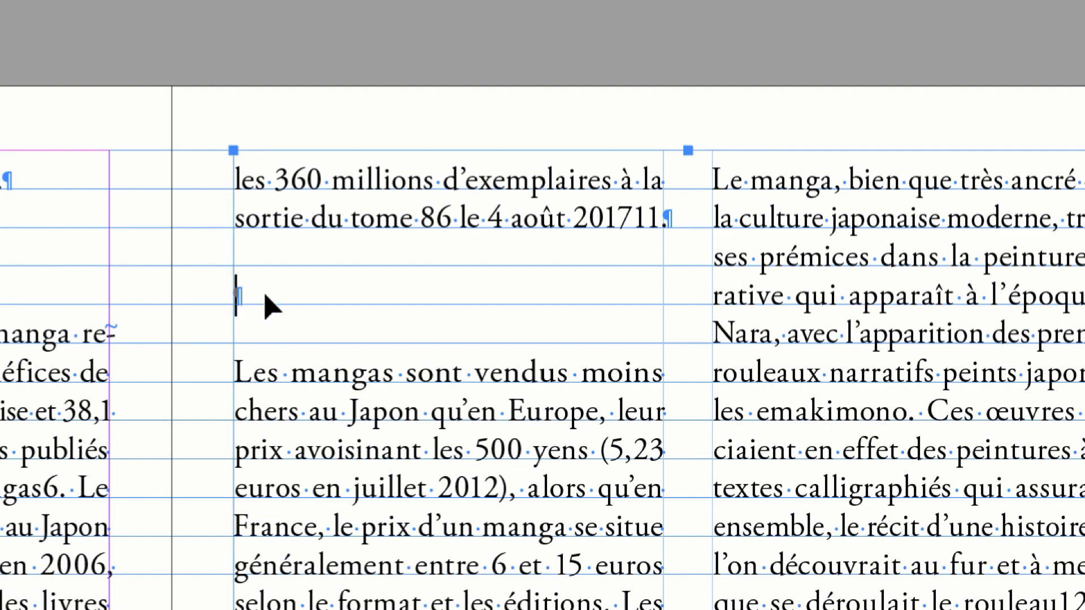
key("ctrl+v")
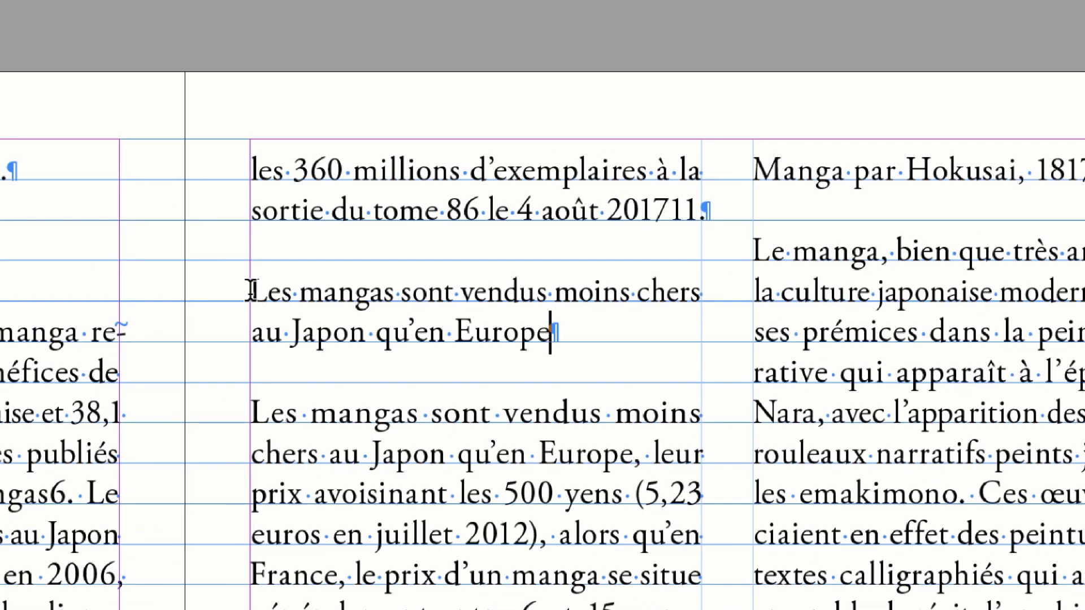
left_click_drag(258, 292, 551, 332)
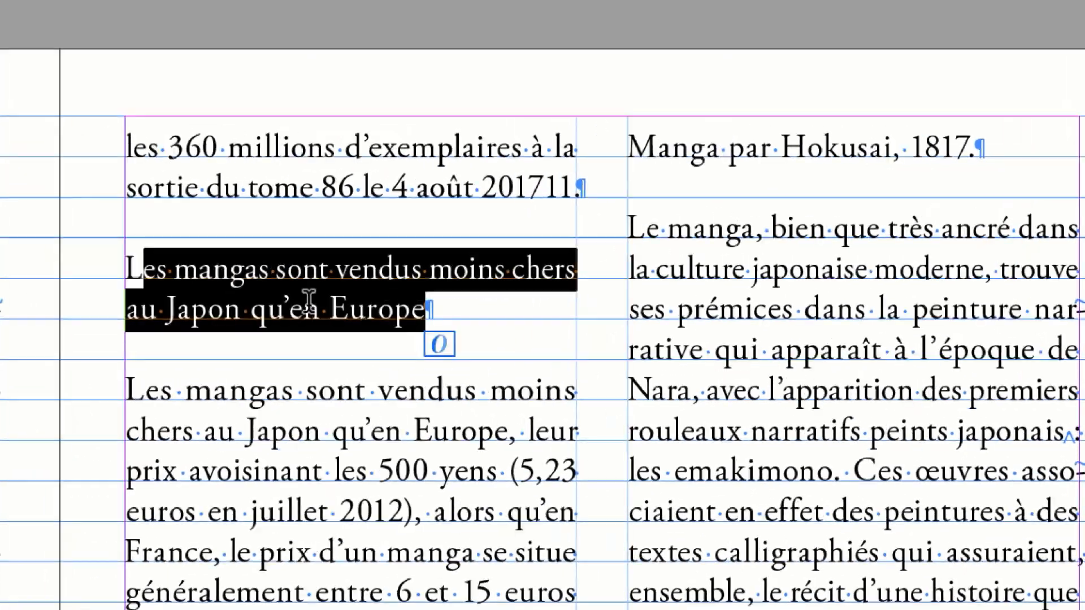
left_click(268, 306)
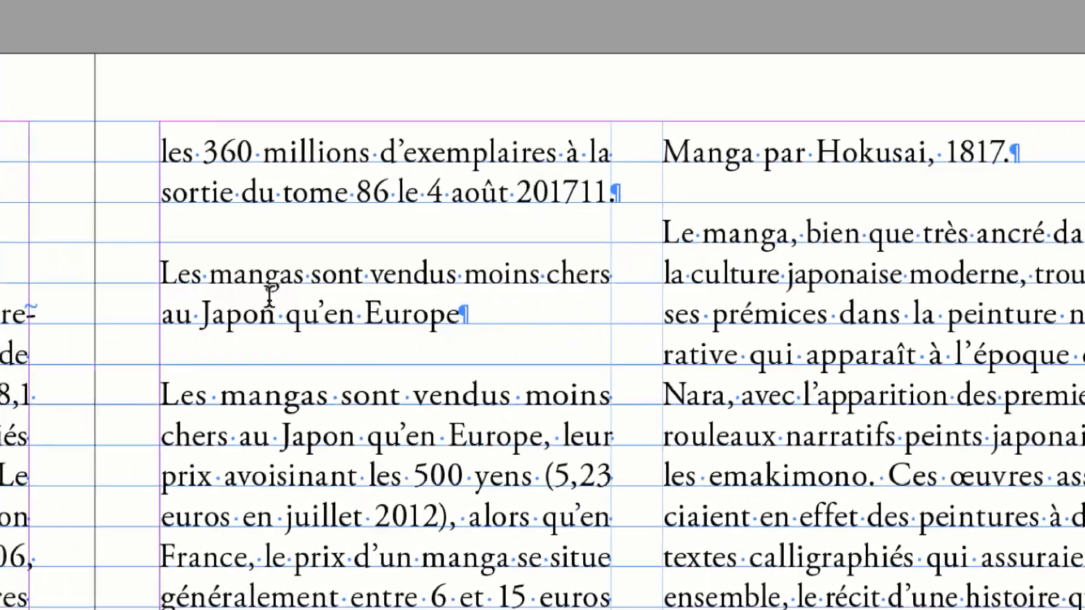
left_click_drag(127, 271, 144, 270)
left_click_drag(321, 293, 407, 326)
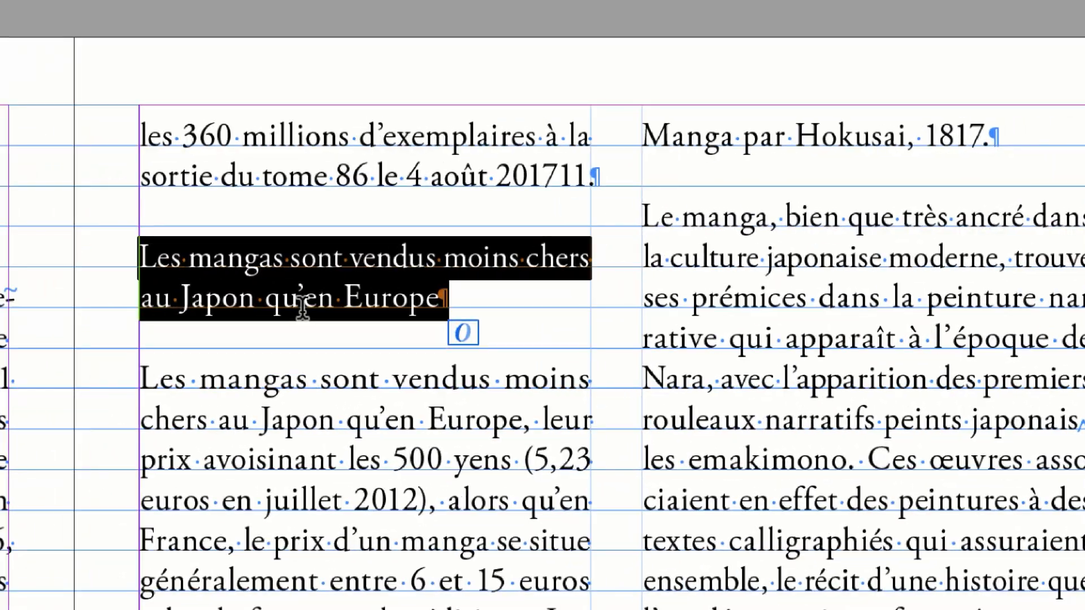
left_click(264, 327)
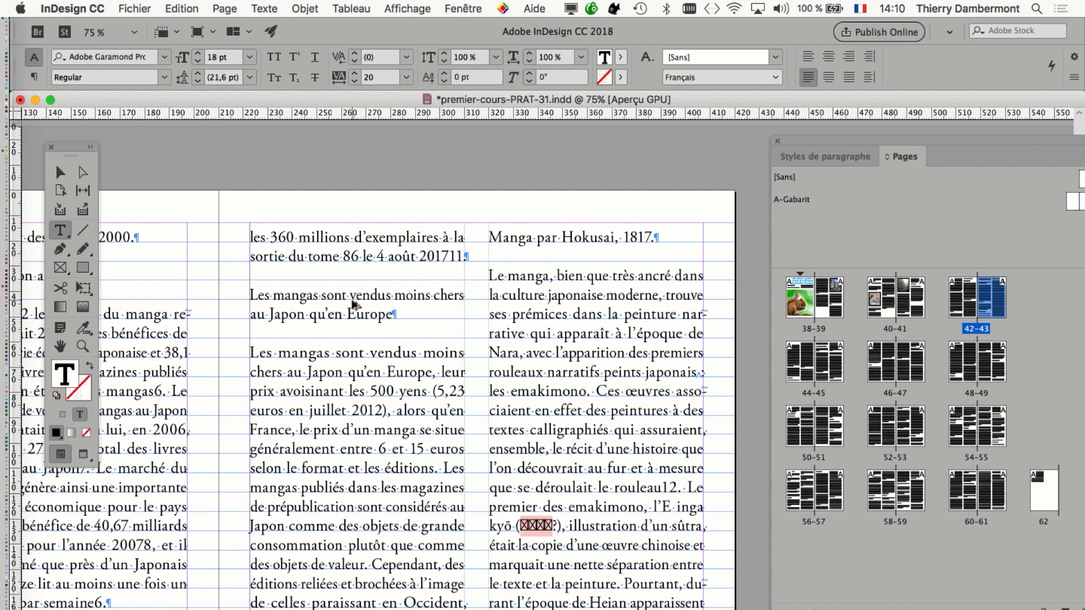
Step: Apply the Grand titre paragraph style to the pasted heading paragraph on page 43
left_click(350, 295)
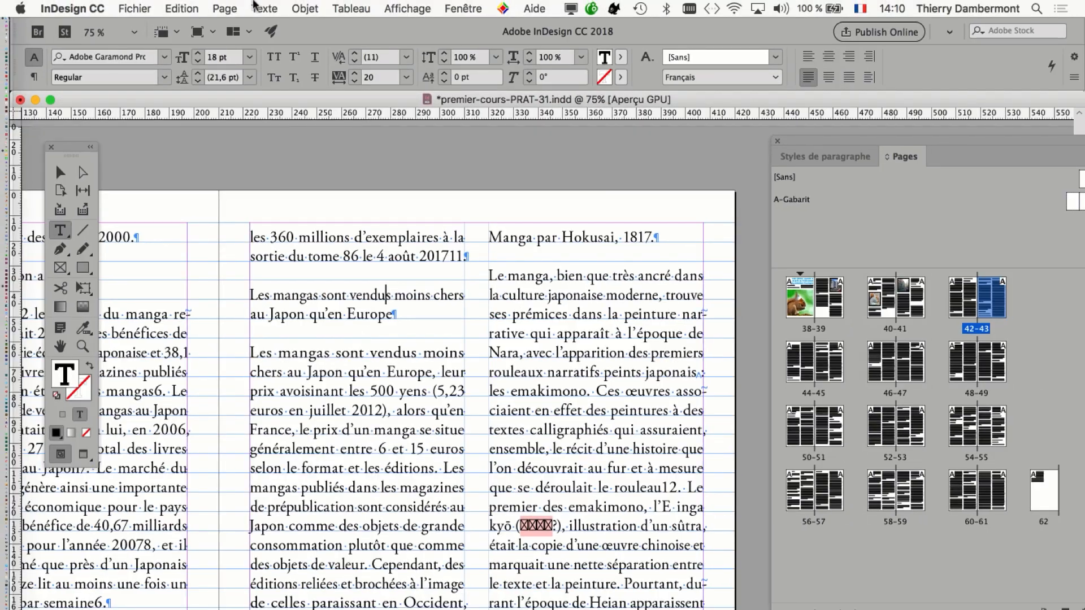
left_click(264, 8)
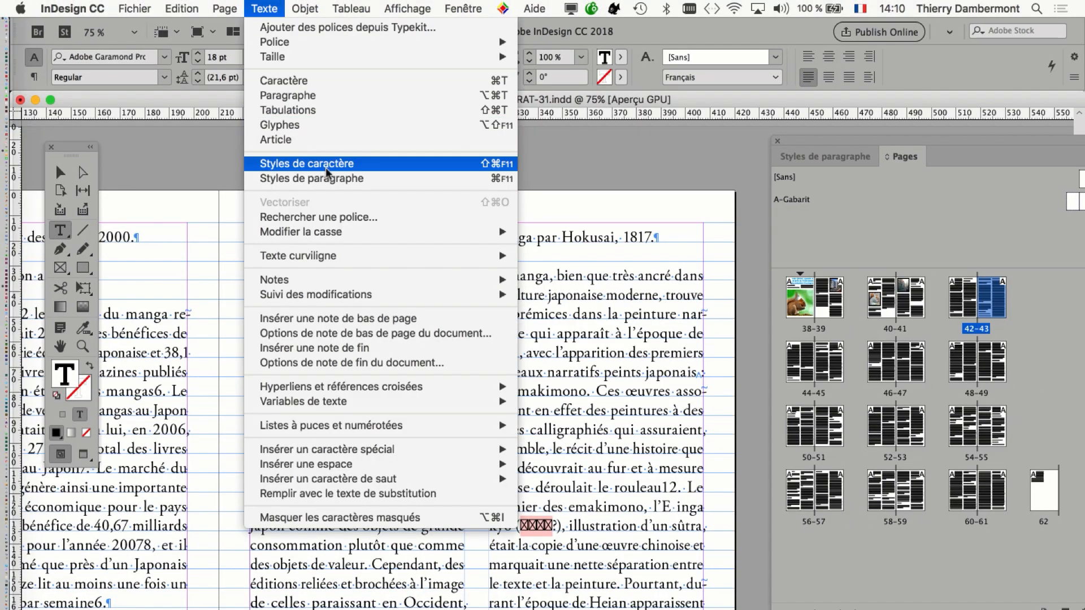
left_click(311, 178)
left_click_drag(831, 156, 527, 139)
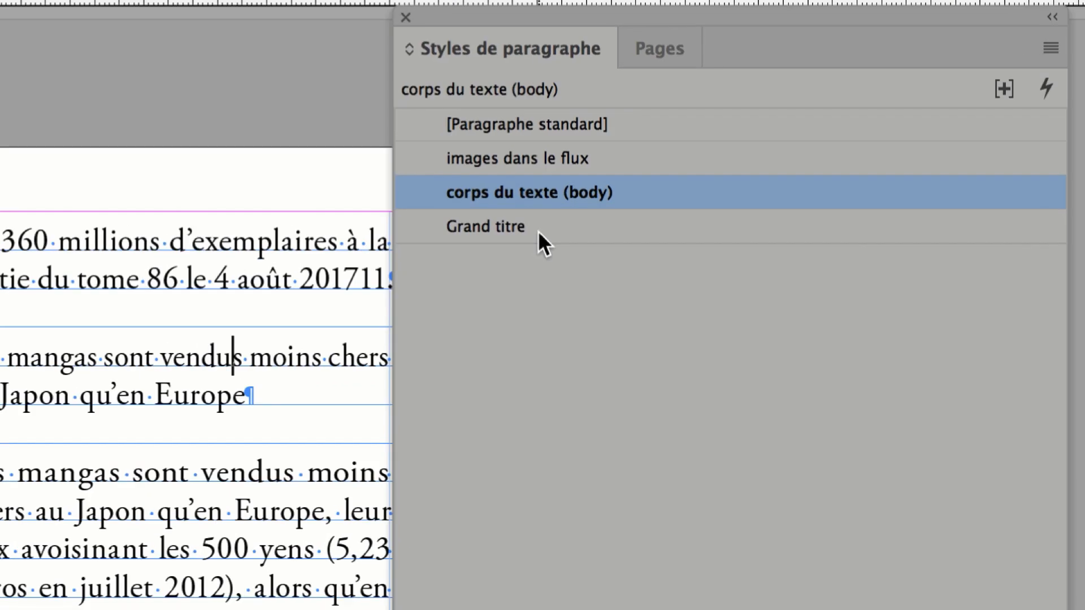
left_click(538, 234)
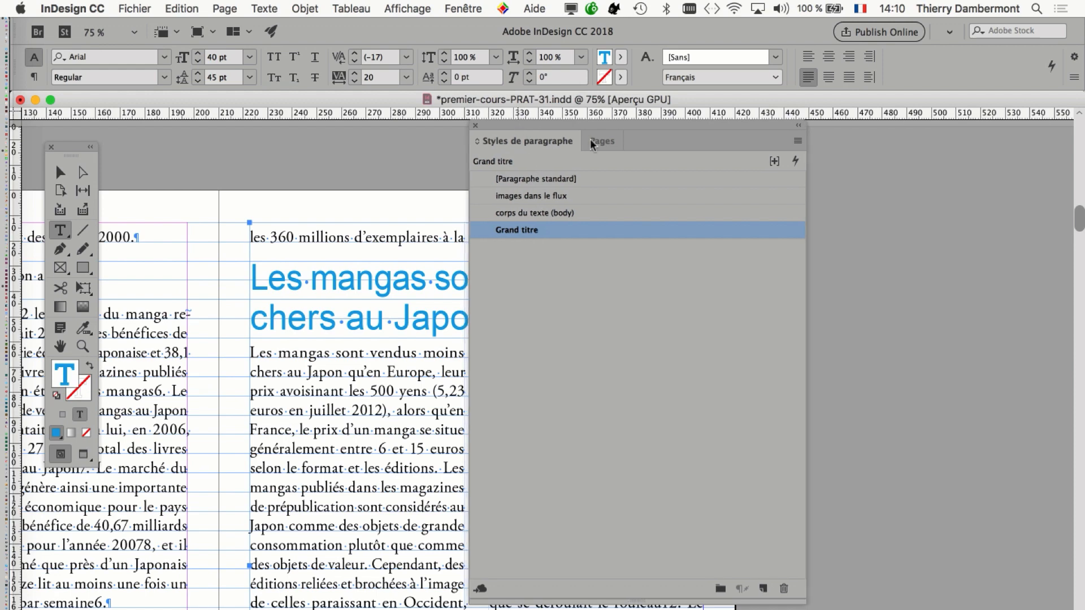
Step: Move the paragraph styles list clear of the heading and go to the spread containing the "Création d'une presse satirique" section
left_click_drag(522, 130, 870, 169)
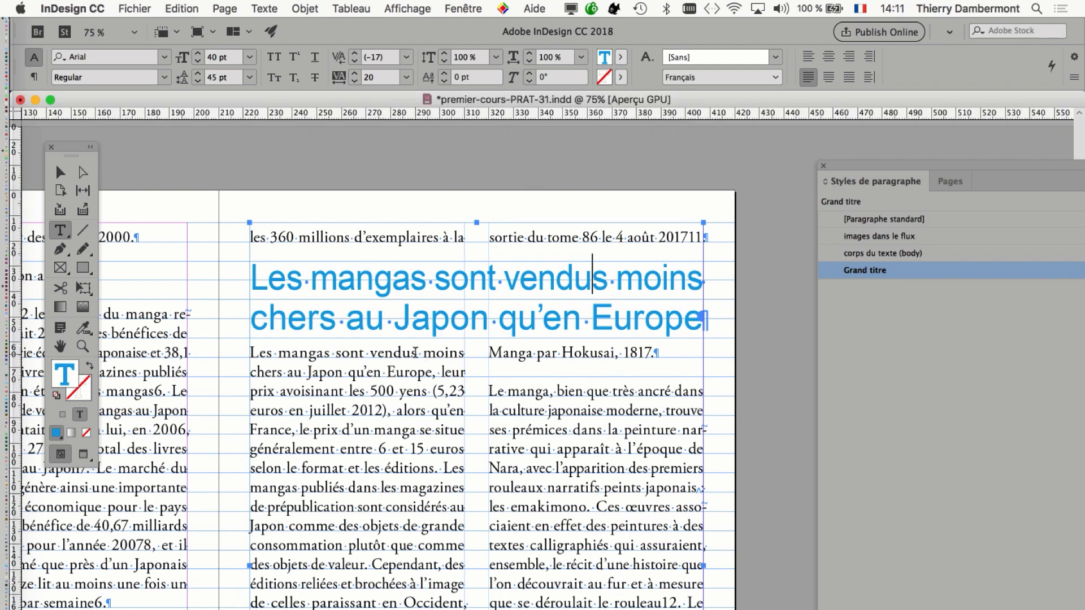
key("super+minus")
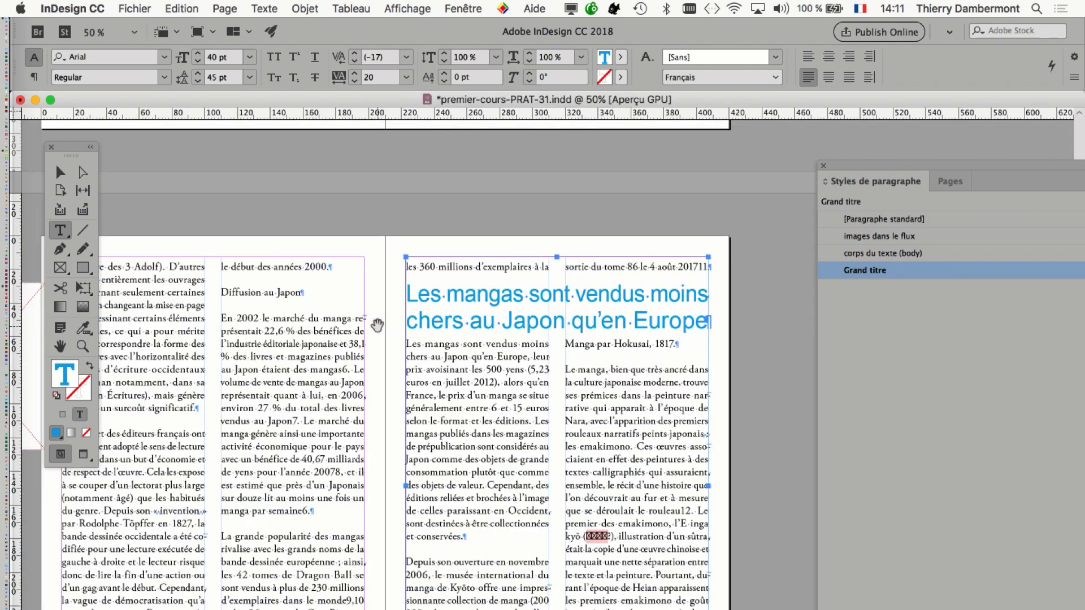
scroll(396, 418, "down", 10)
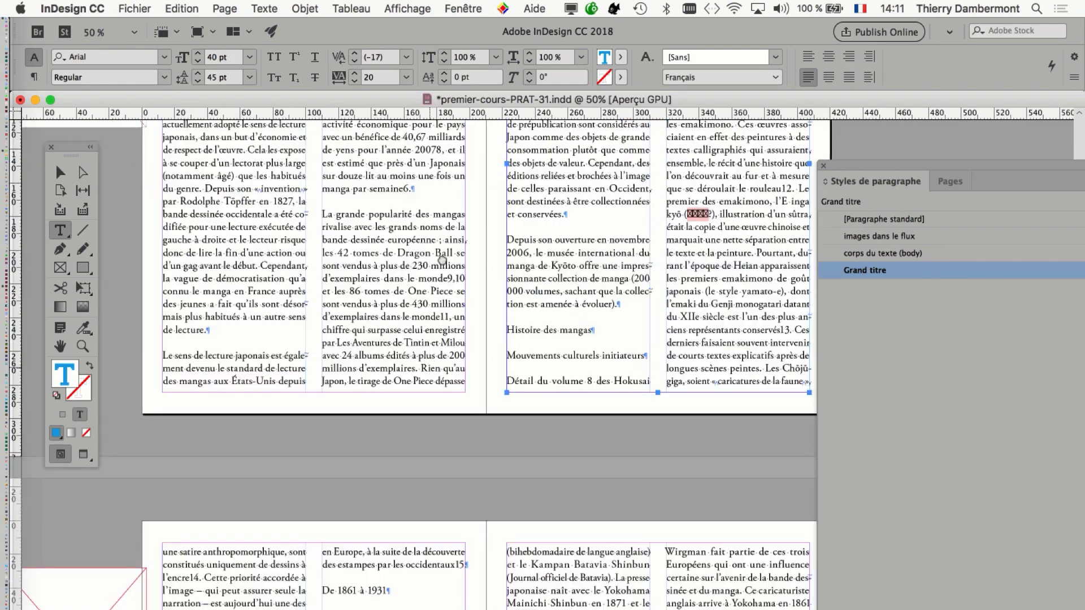
scroll(430, 377, "left", 2)
scroll(430, 377, "down", 15)
scroll(430, 377, "right", 2)
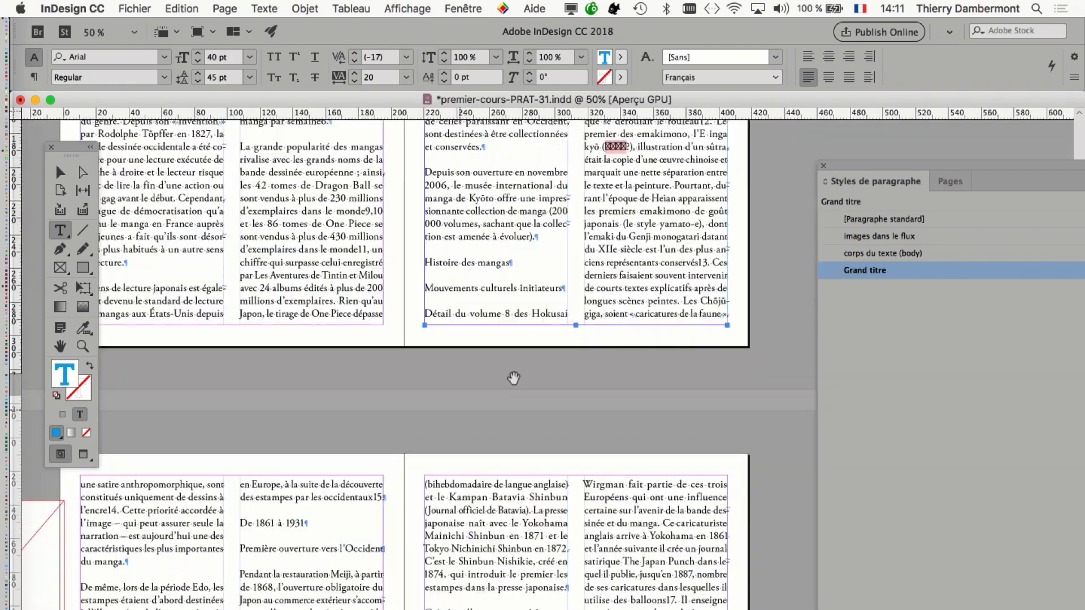
scroll(530, 576, "down", 15)
scroll(485, 452, "right", 2)
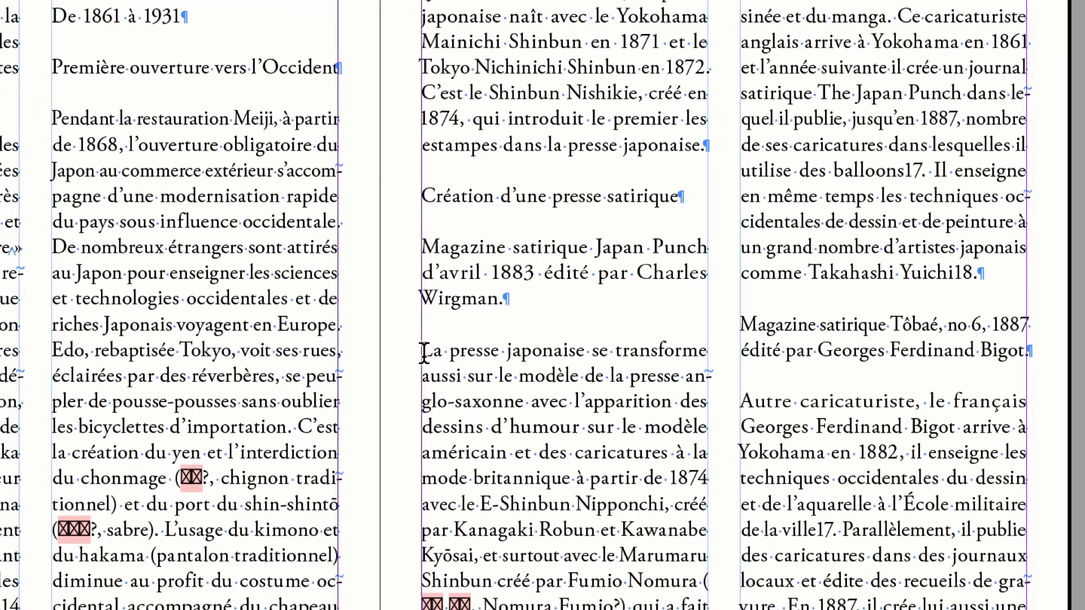
Step: Copy the words "La presse japonaise se transforme aussi sur le modèle de la presse anglo-saxonne" from the body text
double_click(428, 353)
left_click_drag(454, 359, 538, 377)
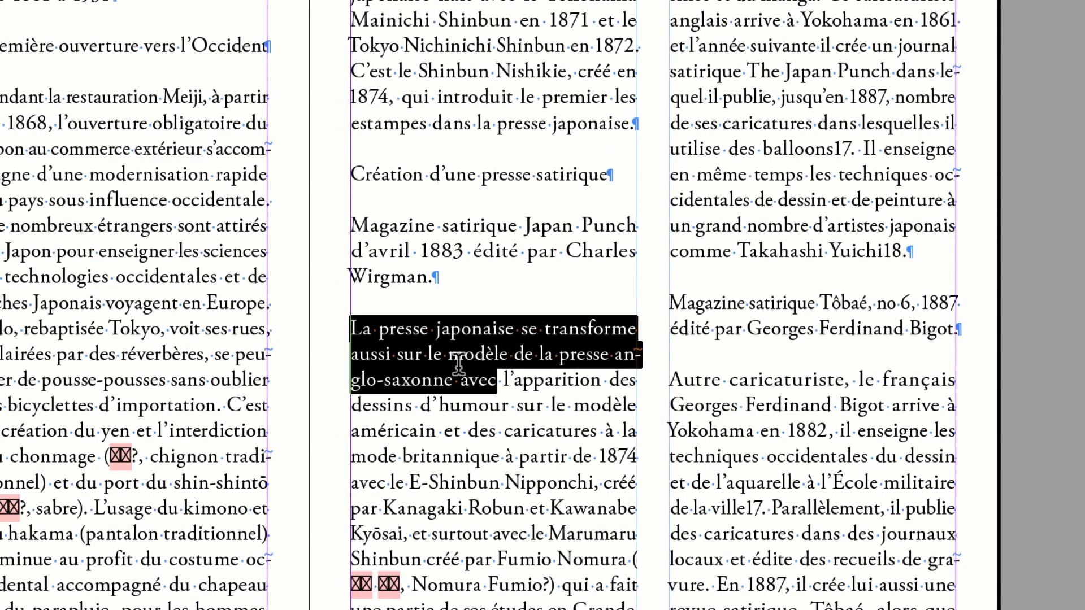
left_click_drag(474, 362, 429, 379)
key("ctrl+c")
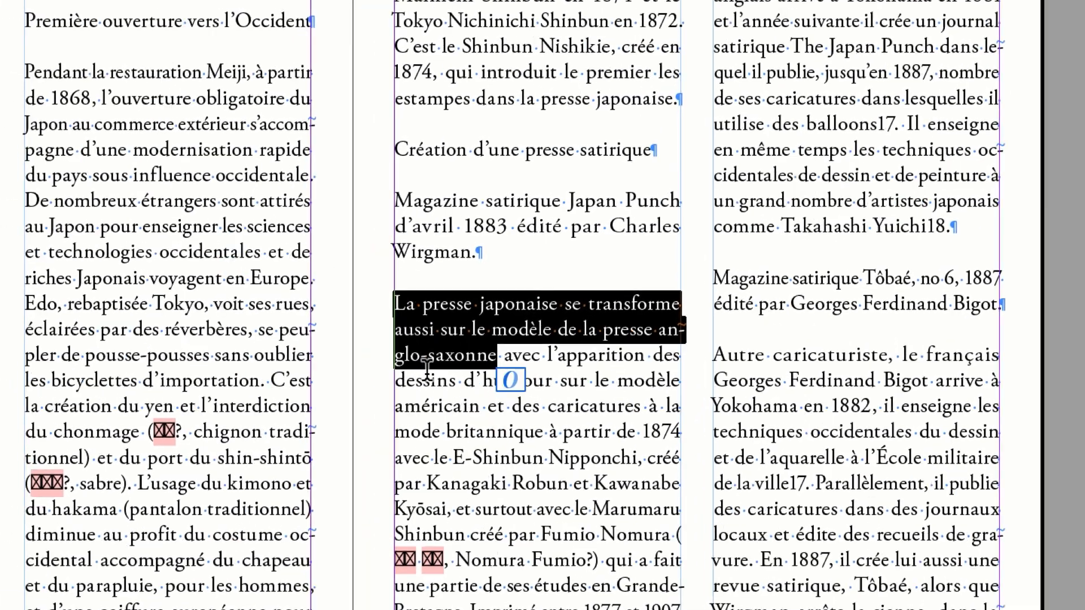
Step: Insert a new paragraph above "La presse japonaise se transforme" and paste the copied words into it as a heading
scroll(366, 347, "up", 1)
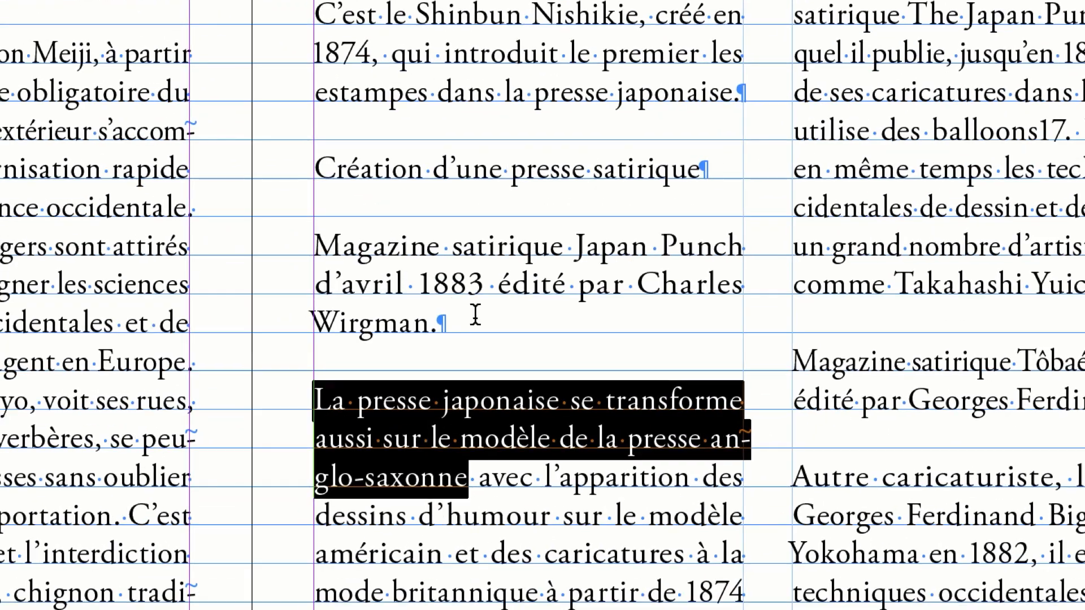
left_click(525, 245)
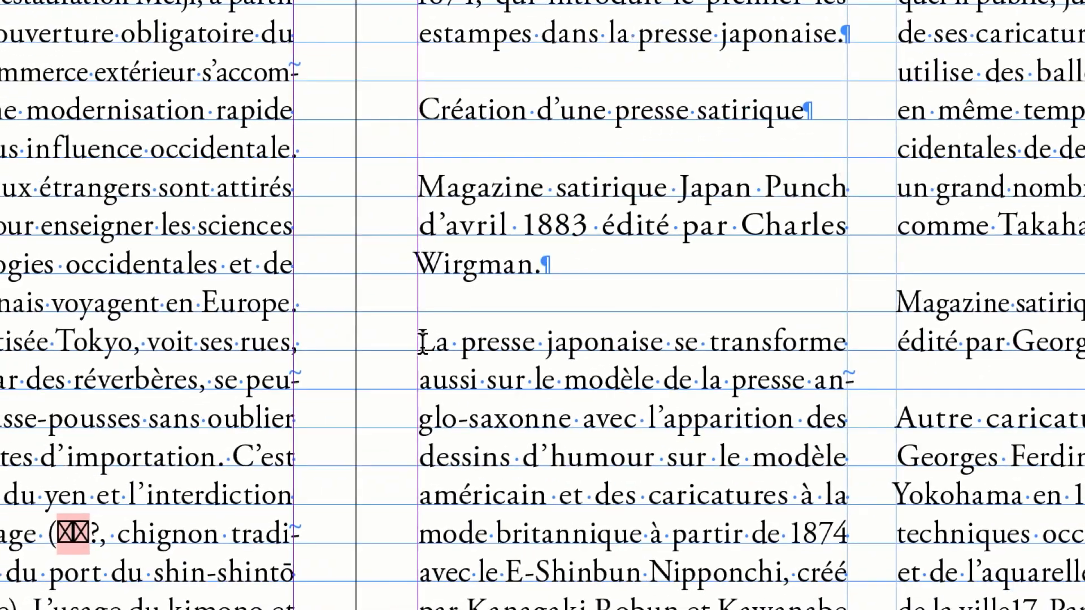
key("Return")
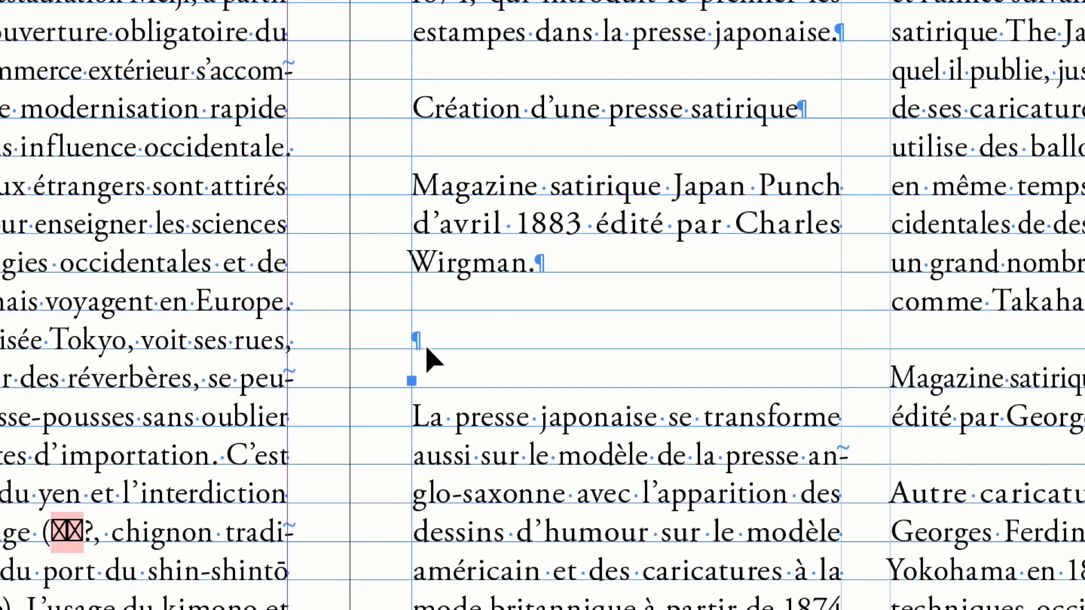
key("ctrl+v")
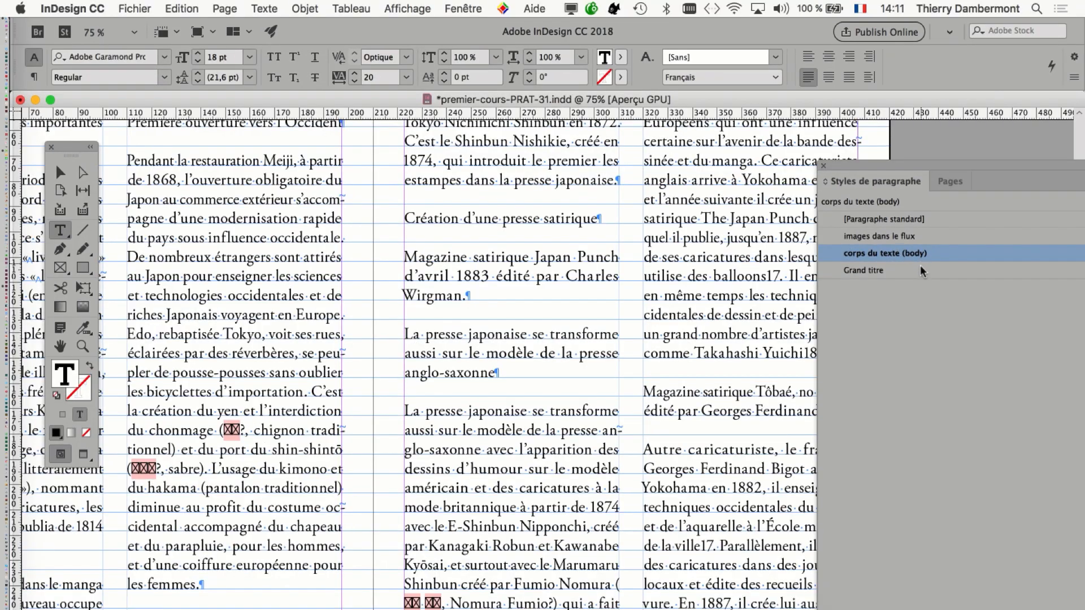
Step: Apply the Grand titre paragraph style to the pasted "La presse japonaise se transforme" heading paragraph
left_click(920, 270)
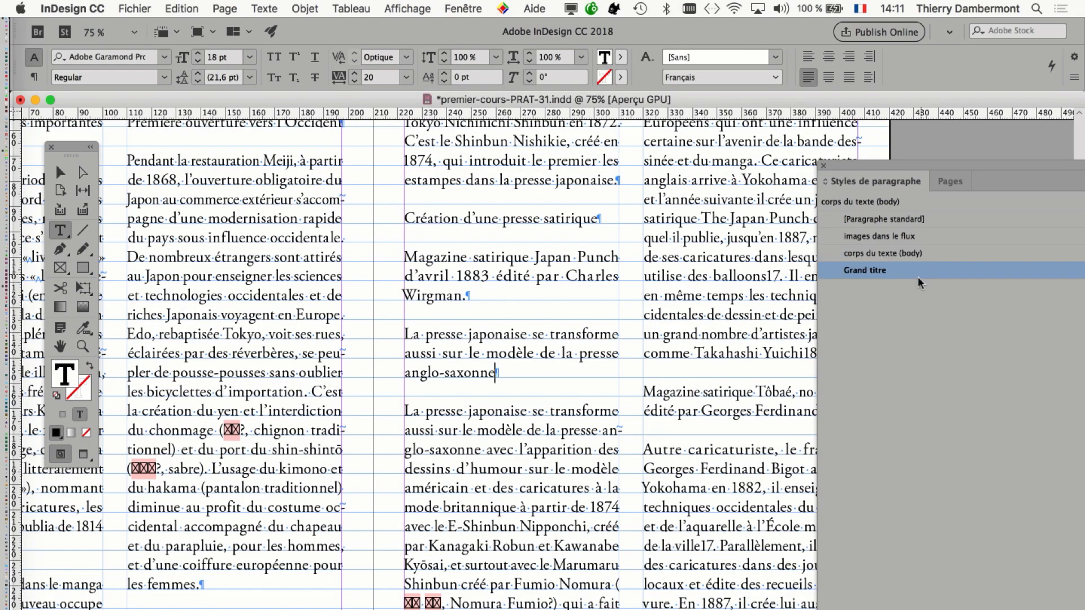
key("super+minus")
key("super+minus")
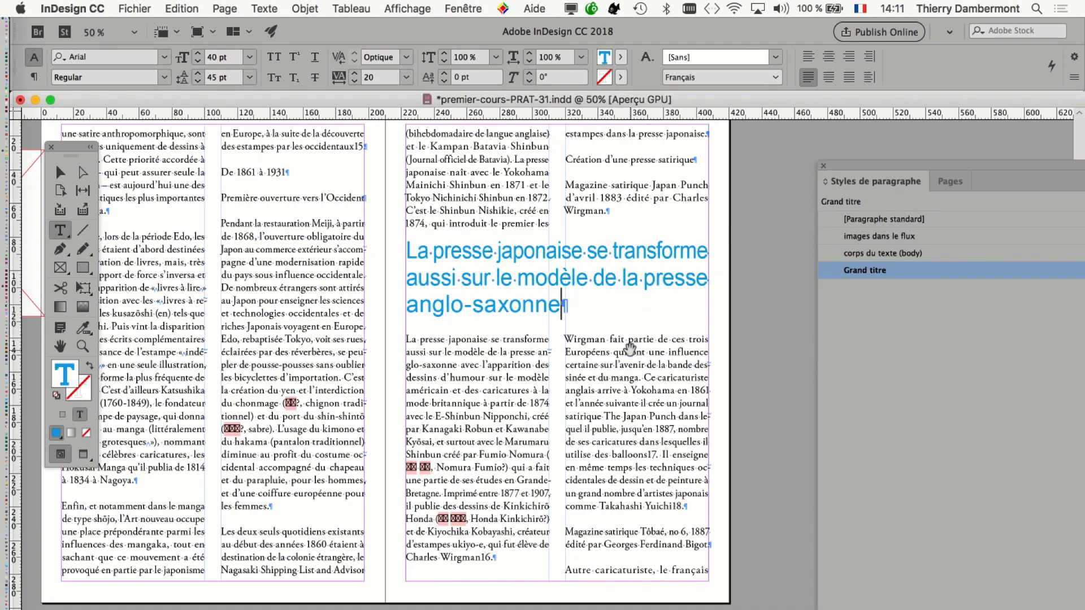
key("super+minus")
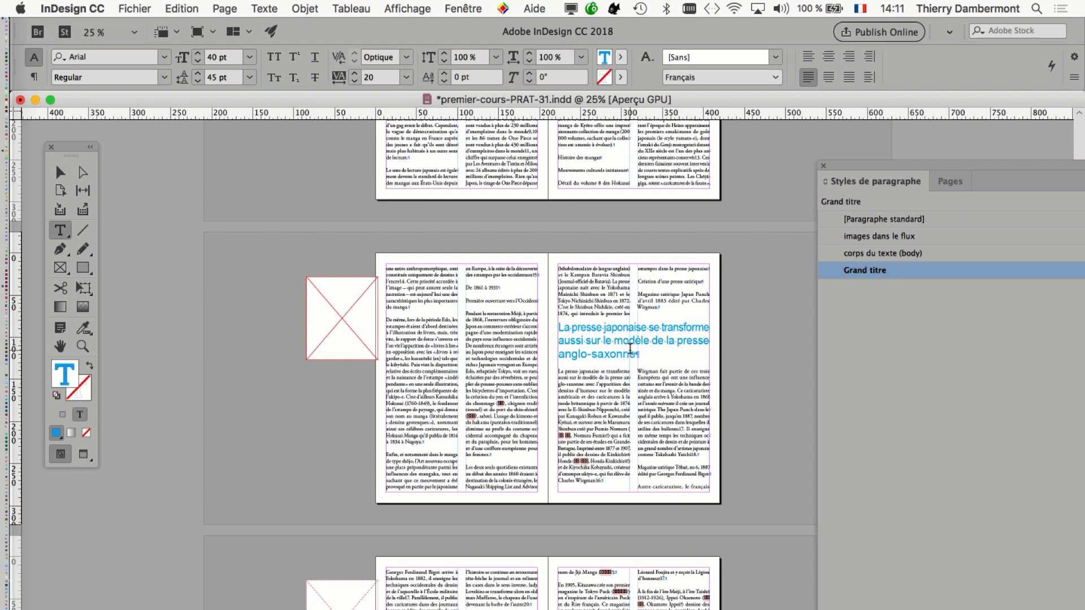
Step: Examine how the Grand titre headings sit across both columns, from the first spread to the "Les mangas sont vendus moins chers" heading
scroll(630, 349, "up", 10)
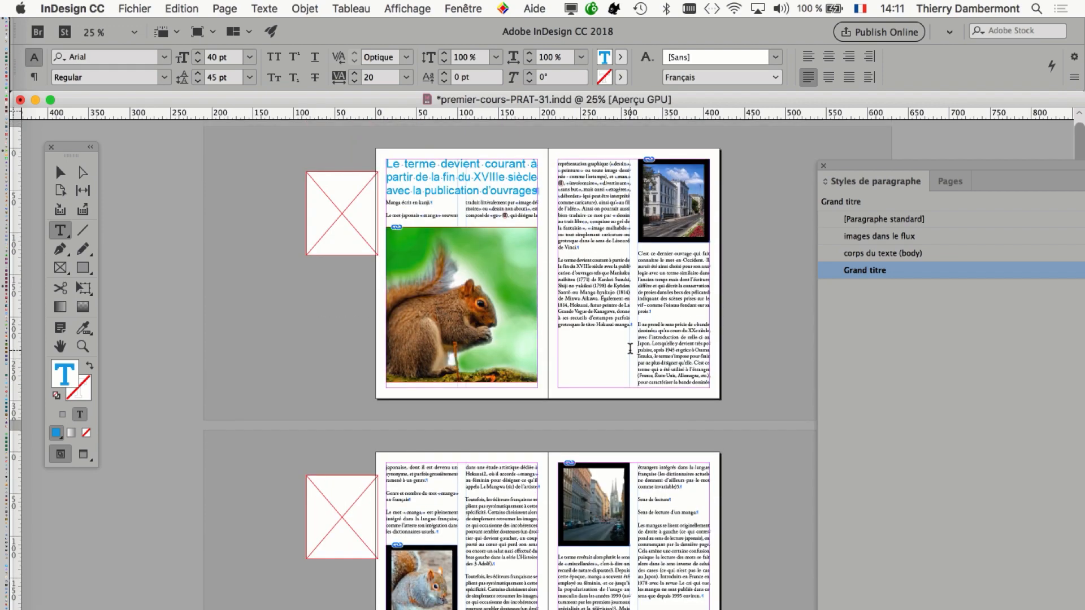
scroll(630, 348, "down", 8)
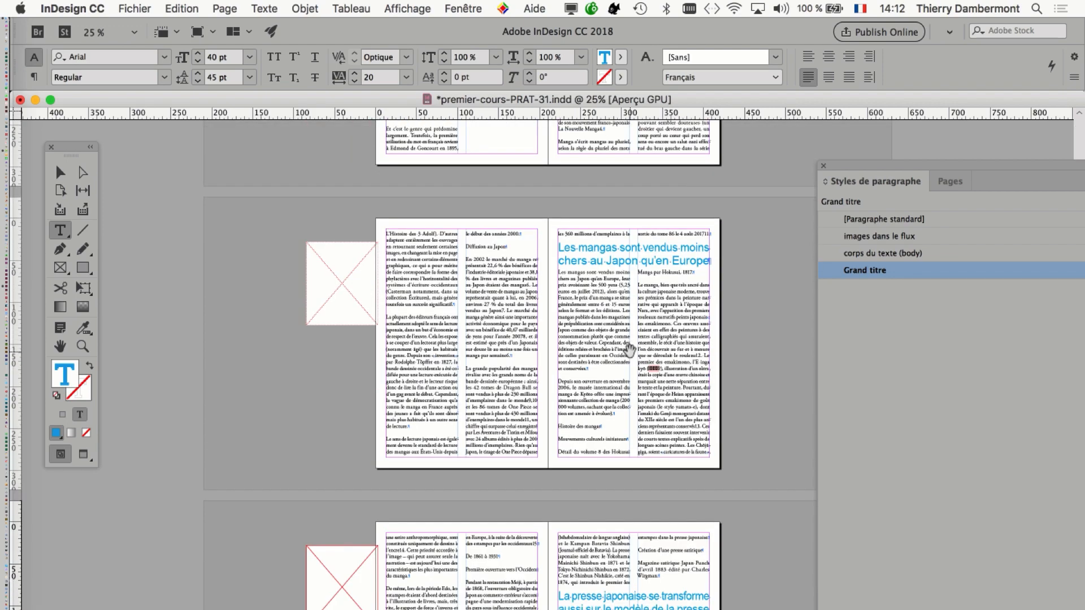
key("super+minus")
scroll(627, 339, "up", 5)
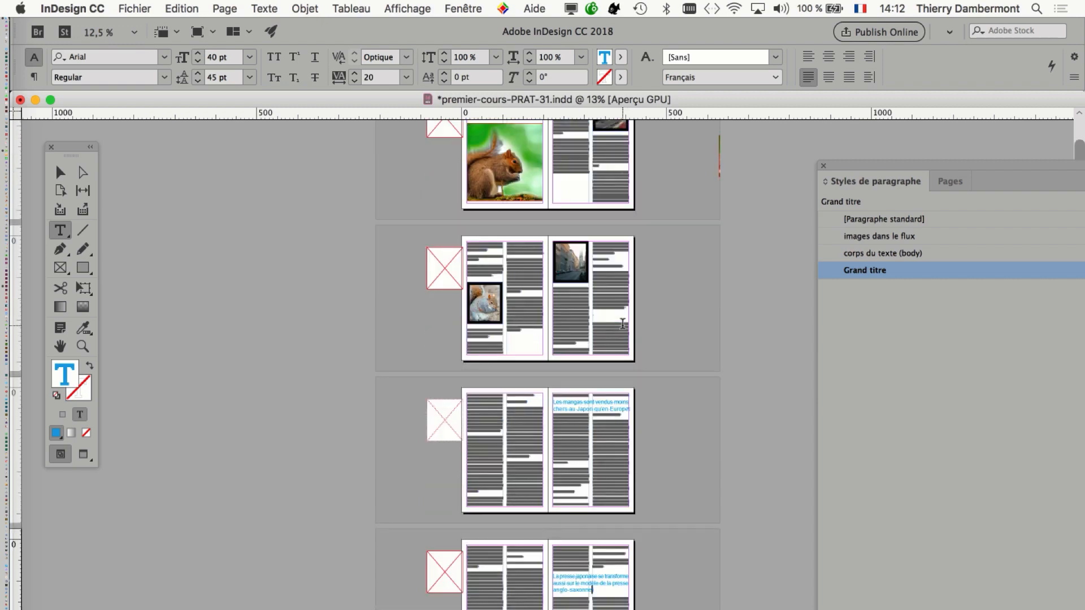
scroll(622, 327, "down", 1)
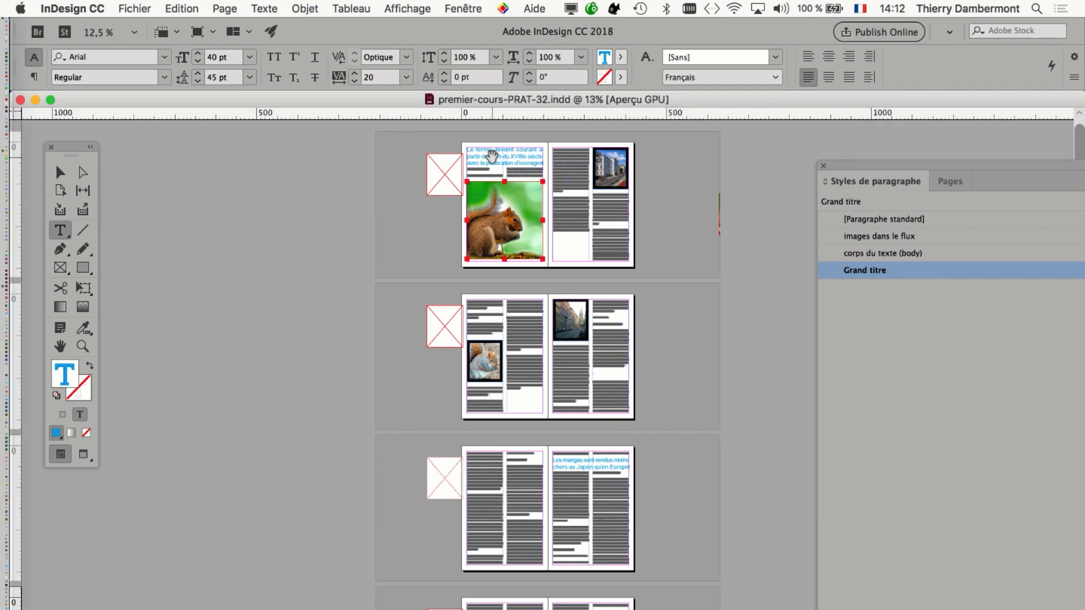
key("super+equal")
key("super+equal")
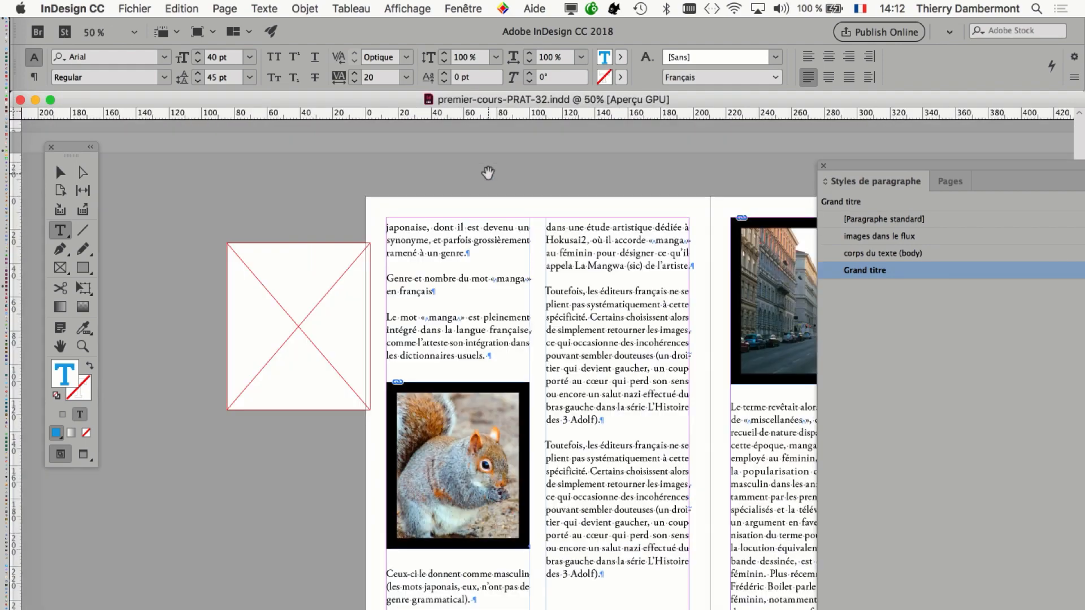
scroll(489, 186, "up", 5)
key("super+equal")
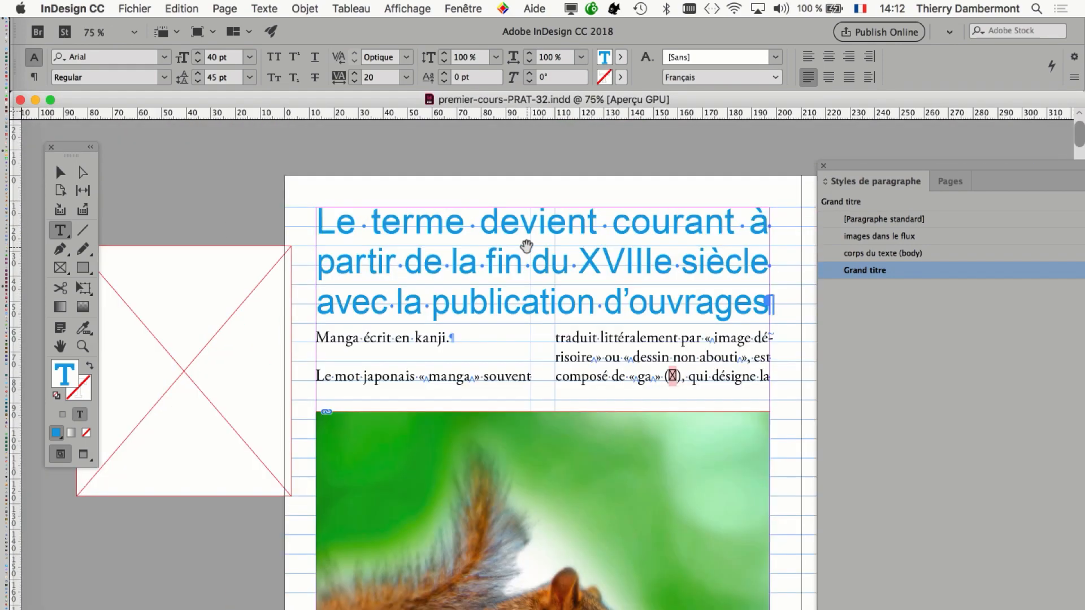
key("super+minus")
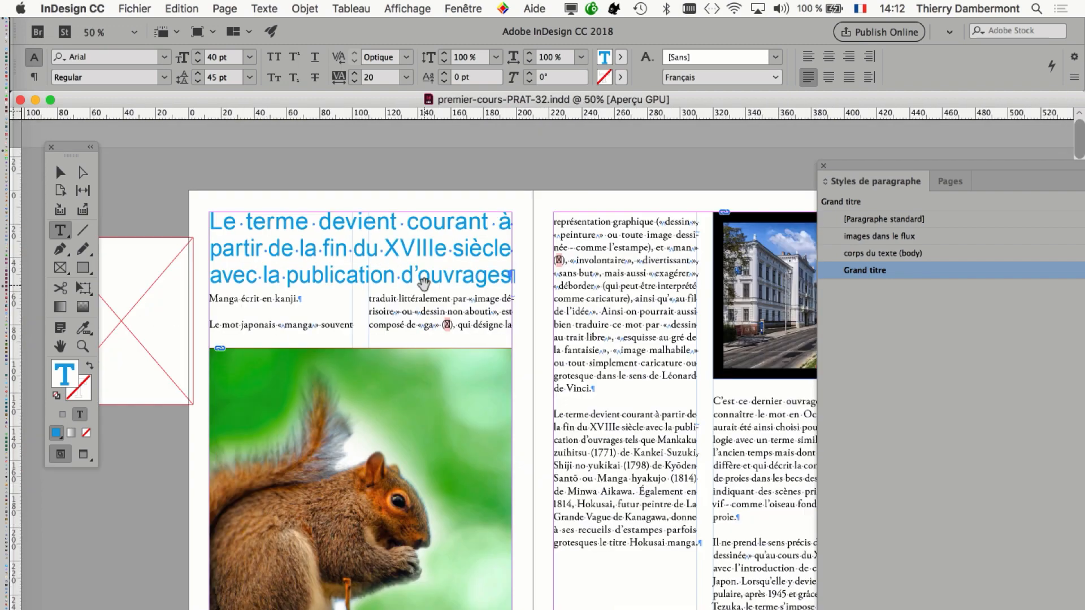
key("super+minus")
scroll(555, 432, "down", 5)
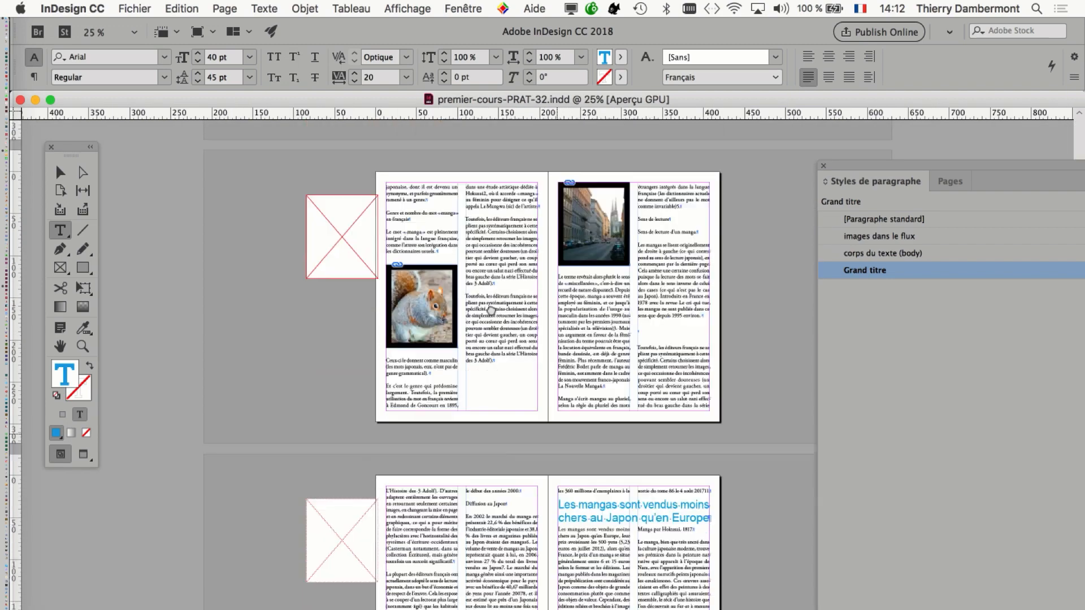
scroll(491, 310, "down", 3)
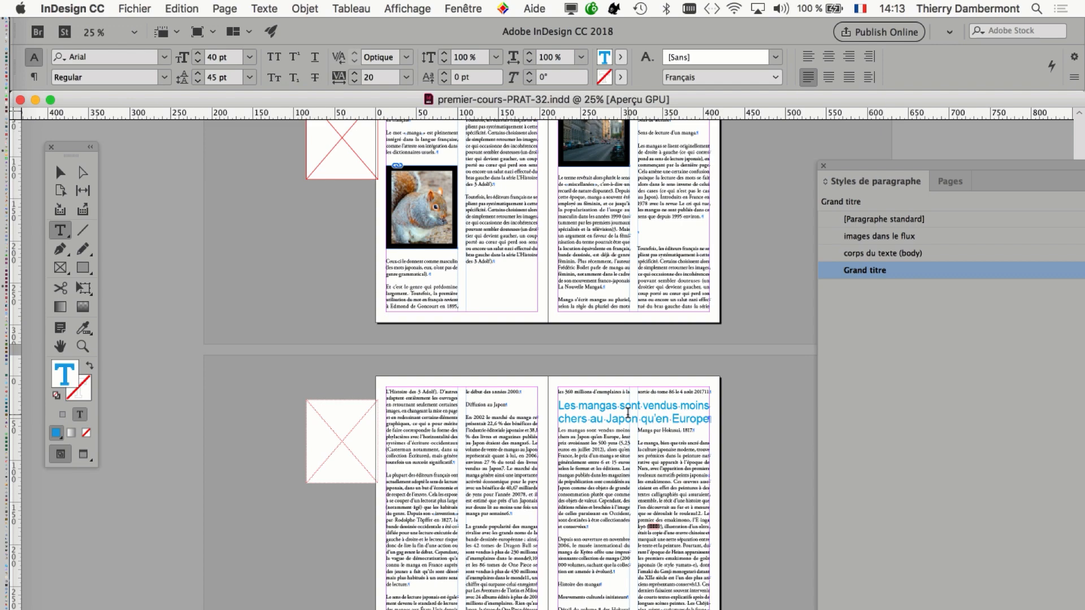
key("super+equal")
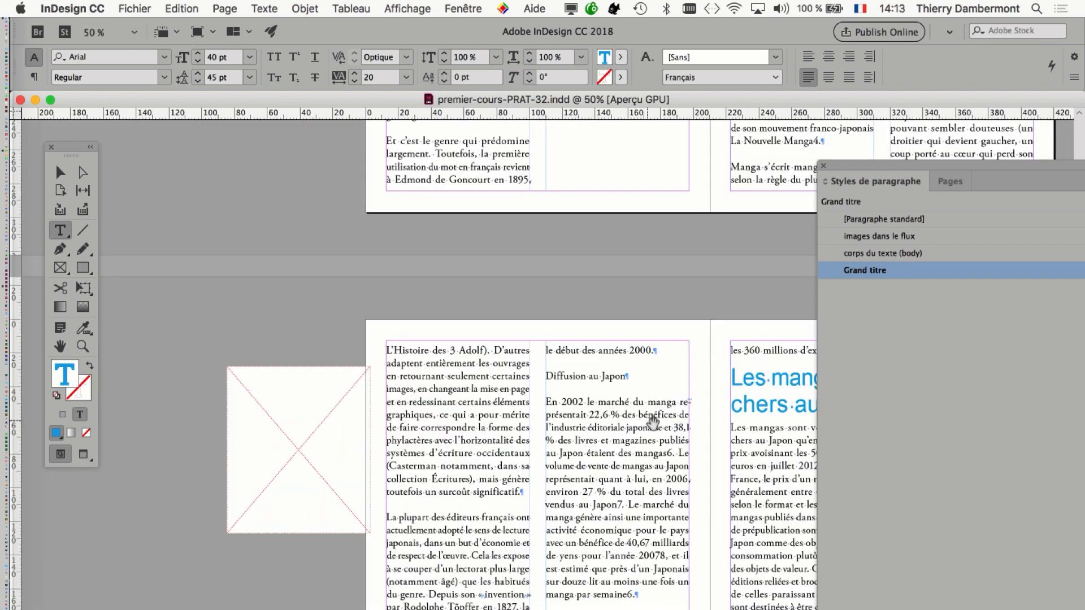
left_click_drag(650, 421, 402, 565)
left_click_drag(502, 418, 435, 284)
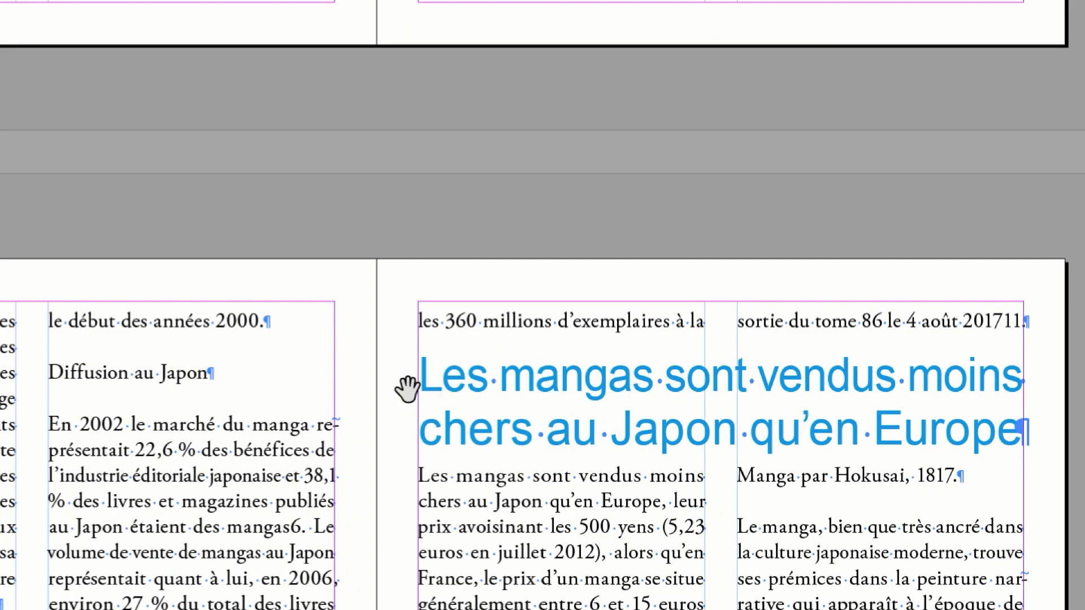
scroll(403, 387, "up", 1)
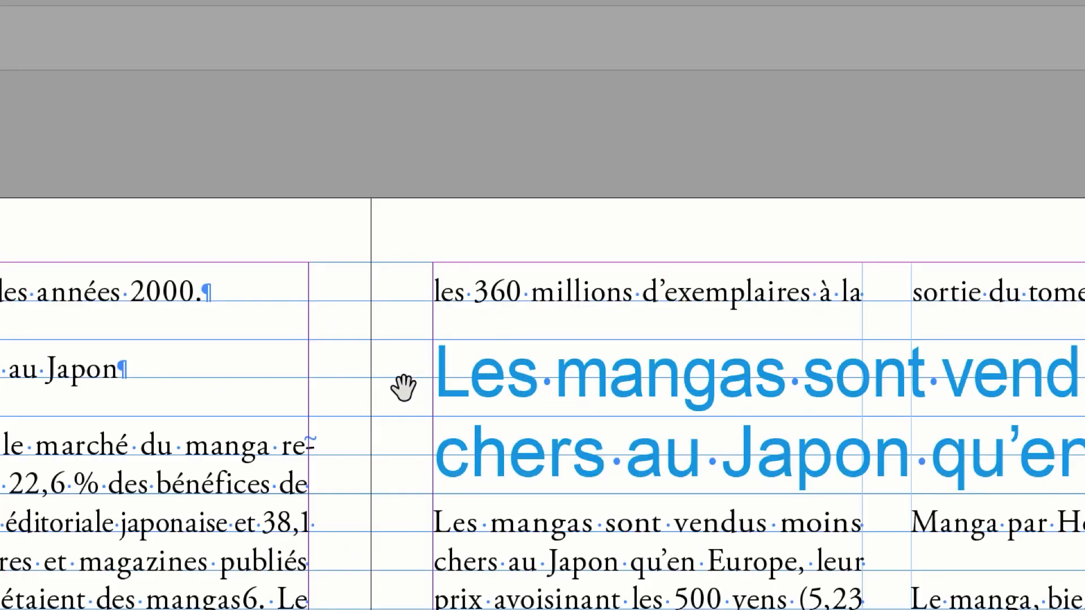
left_click(418, 394)
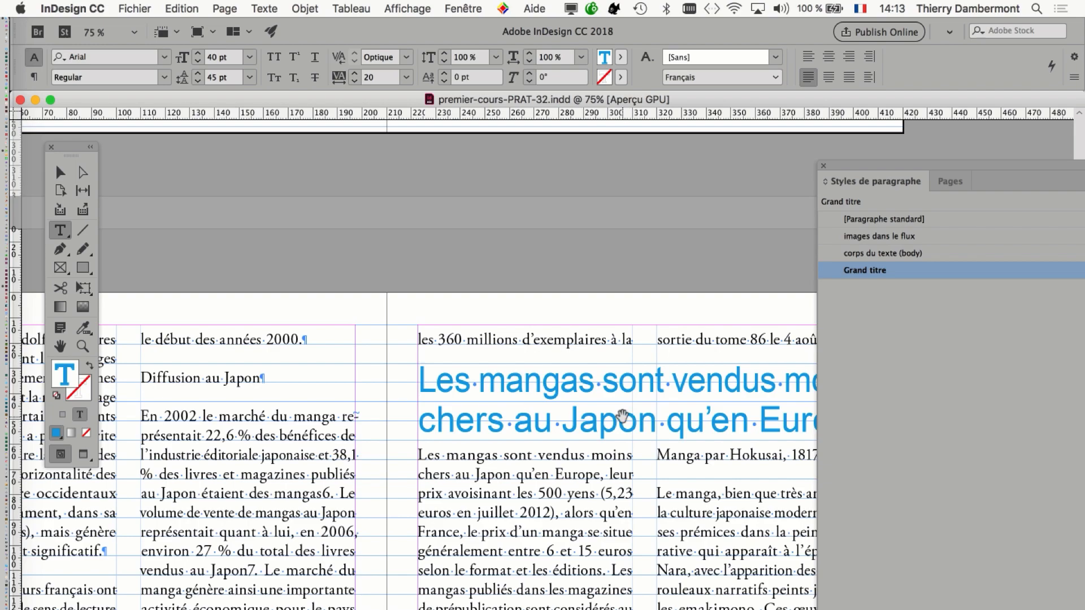
Step: Insert an even page break (Saut de page paire) before the "Les mangas sont vendus moins chers au Japon qu'en Europe" heading
key("super+minus")
scroll(622, 417, "up", 20)
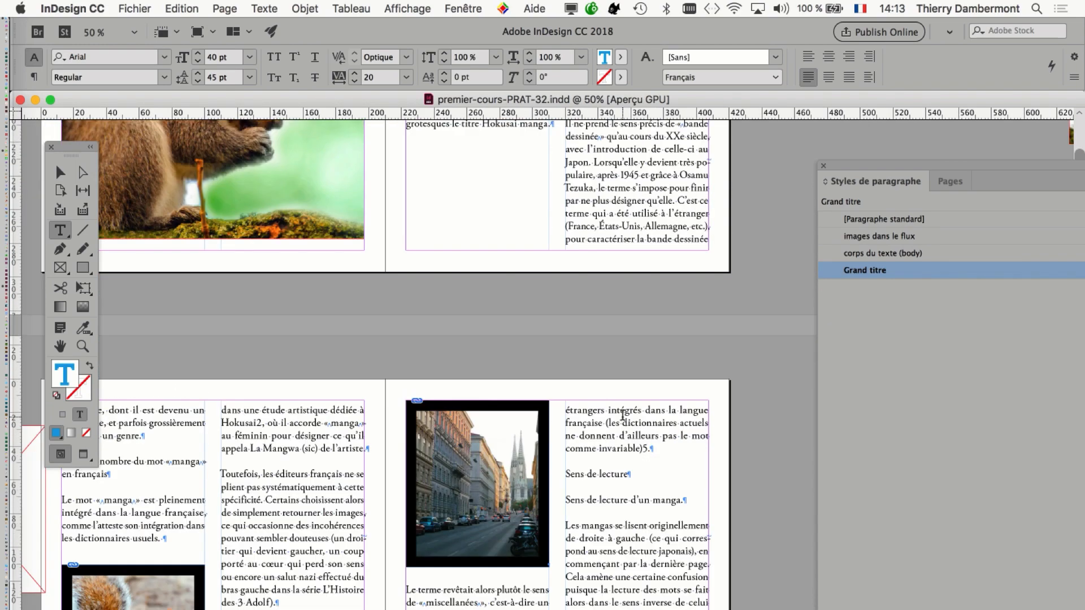
scroll(622, 416, "down", 20)
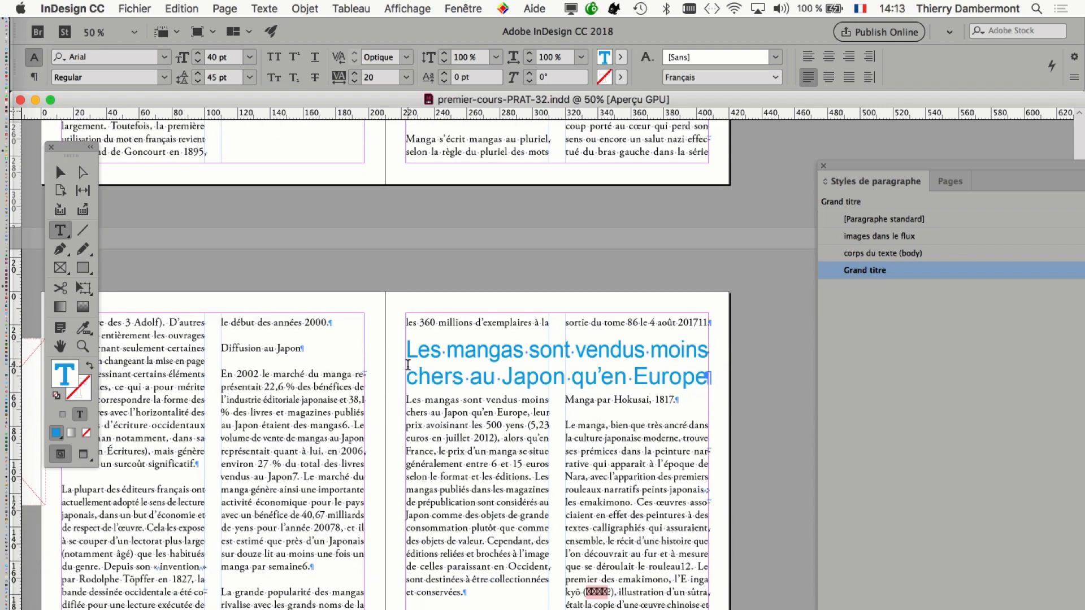
left_click(407, 353)
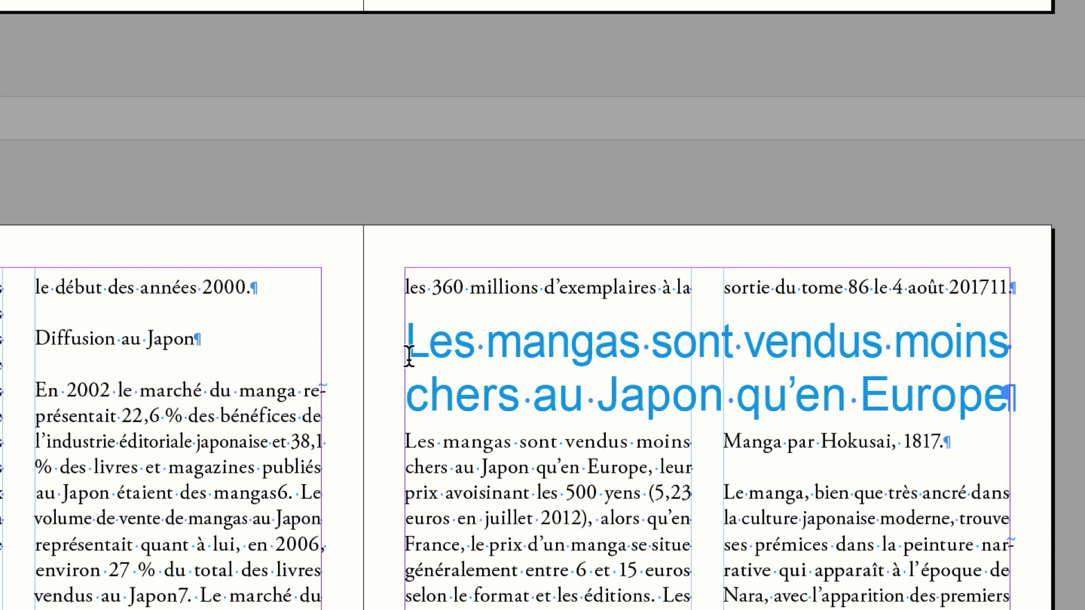
right_click(408, 357)
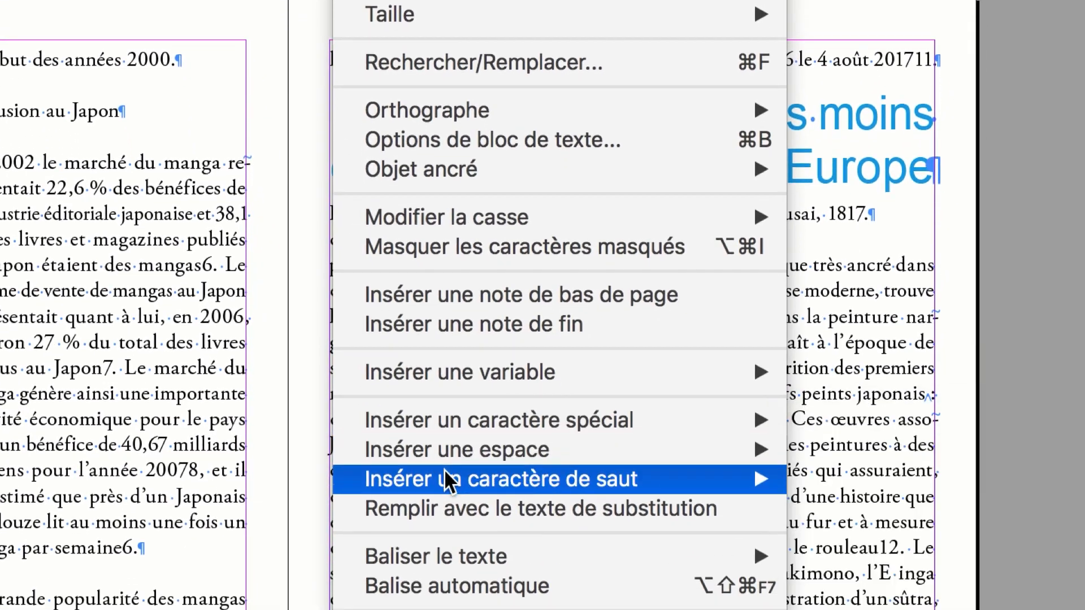
mouse_move(532, 479)
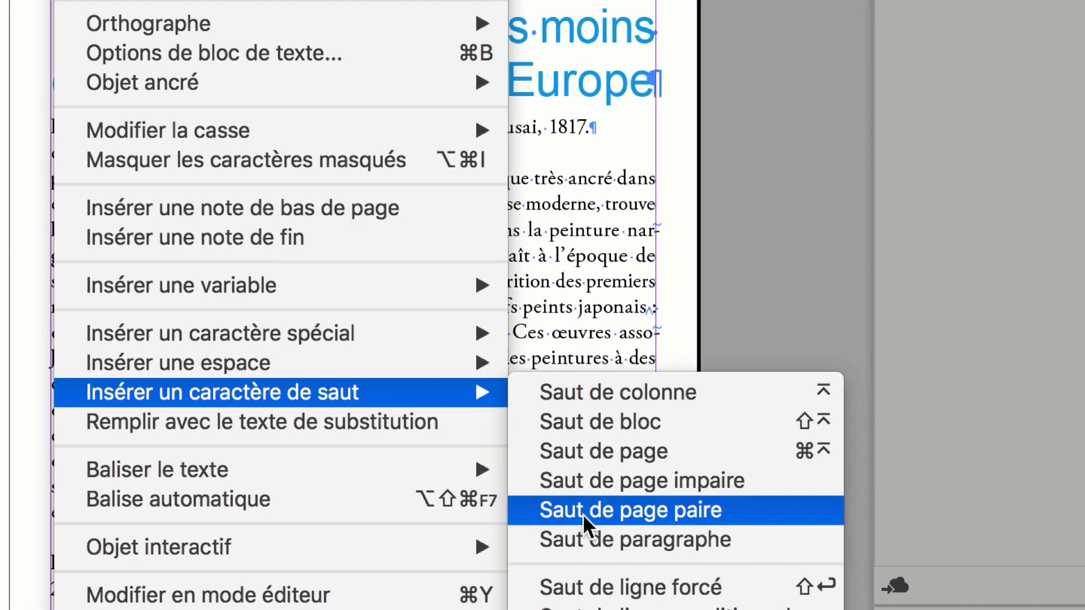
left_click(582, 514)
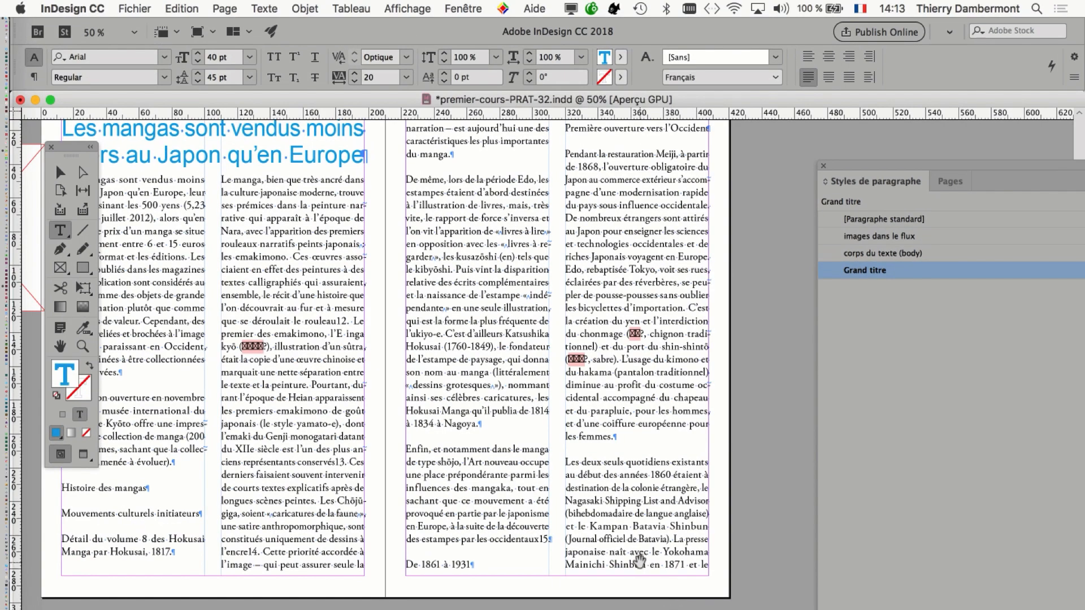
key("super+minus")
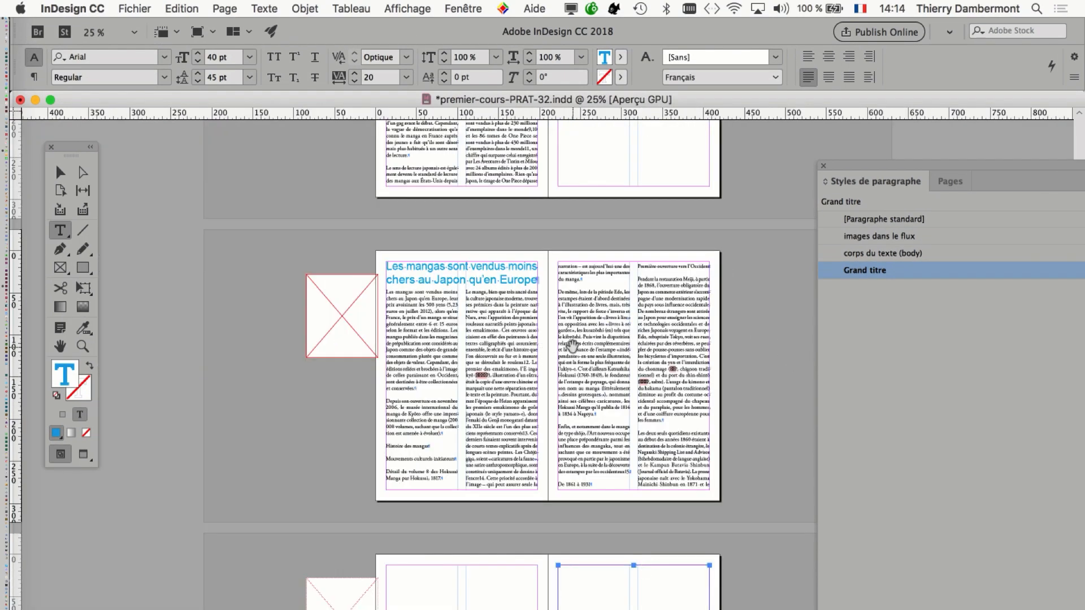
key("super+equal")
left_click_drag(629, 289, 448, 380)
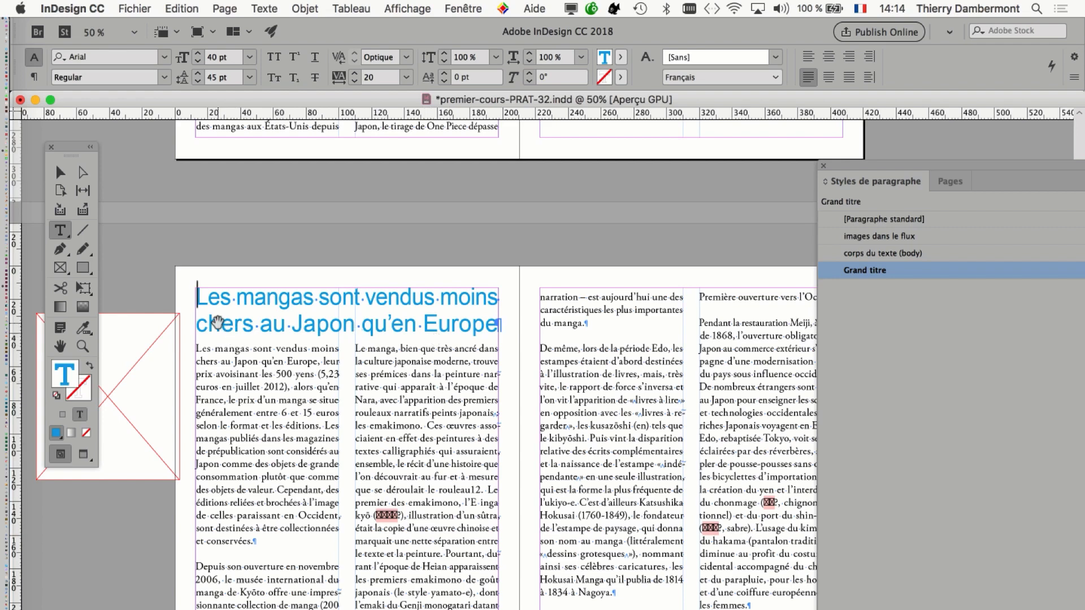
Step: Examine the "Les mangas sont vendus moins chers" heading on its even page and the even page break character on the preceding spread
scroll(218, 322, "up", 1)
scroll(216, 322, "down", 1)
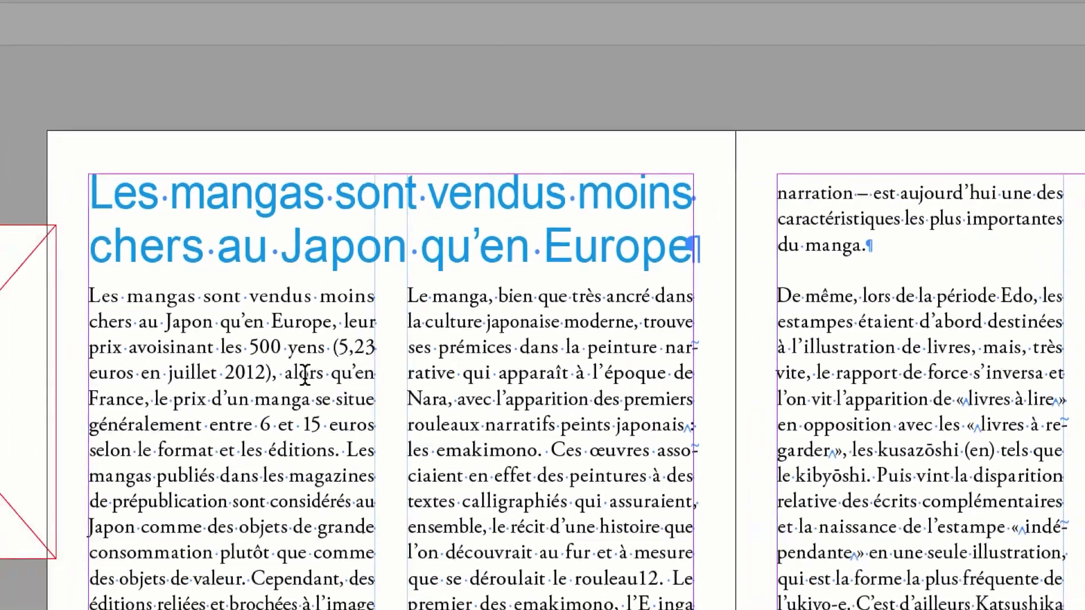
left_click(294, 374)
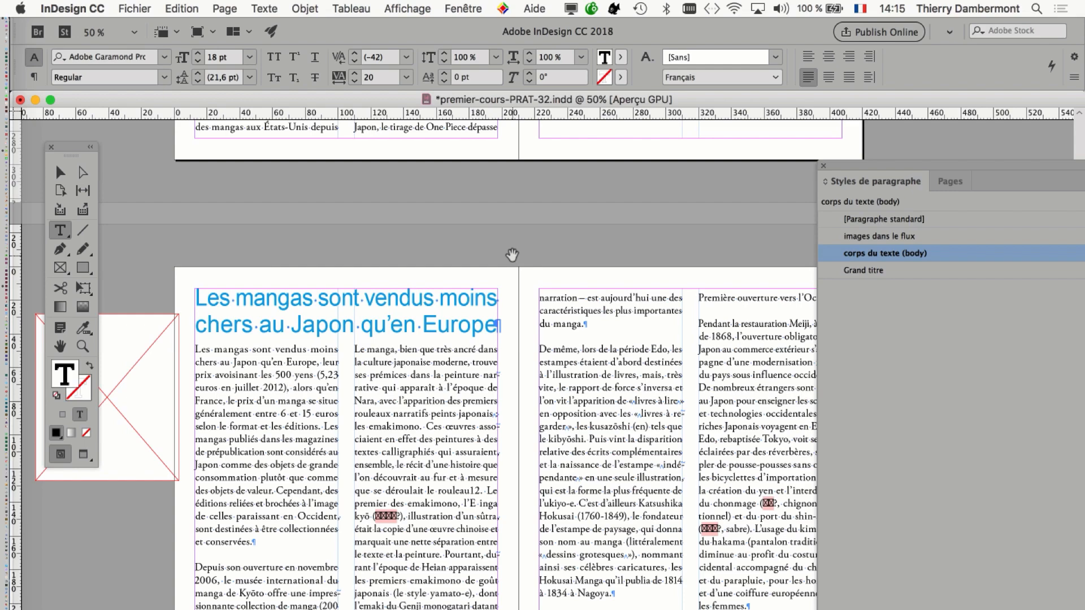
left_click_drag(546, 245, 480, 595)
left_click_drag(503, 348, 482, 515)
scroll(451, 260, "up", 4)
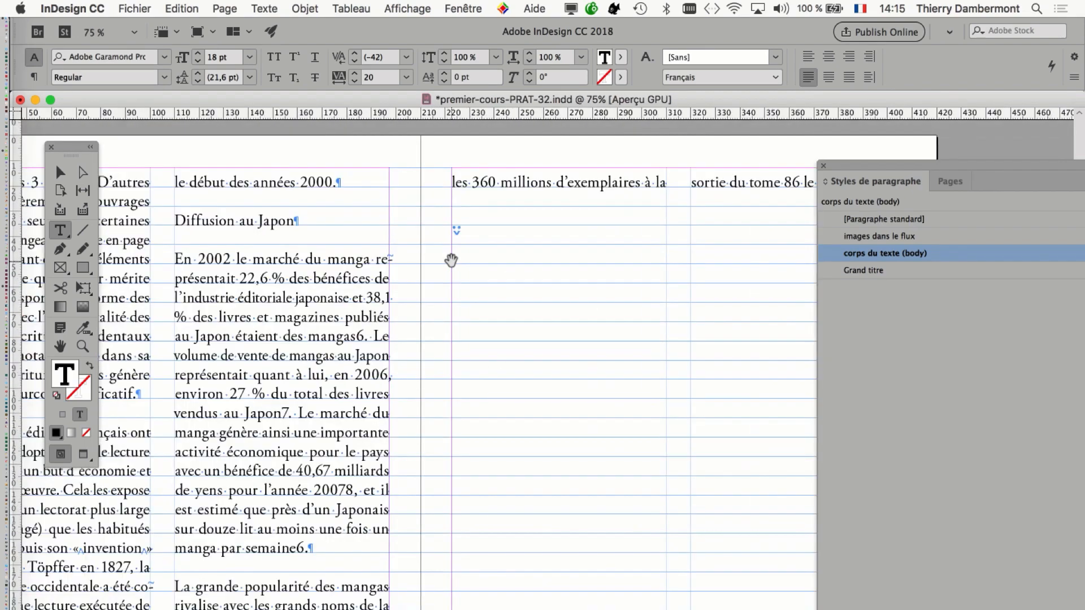
scroll(459, 274, "up", 4)
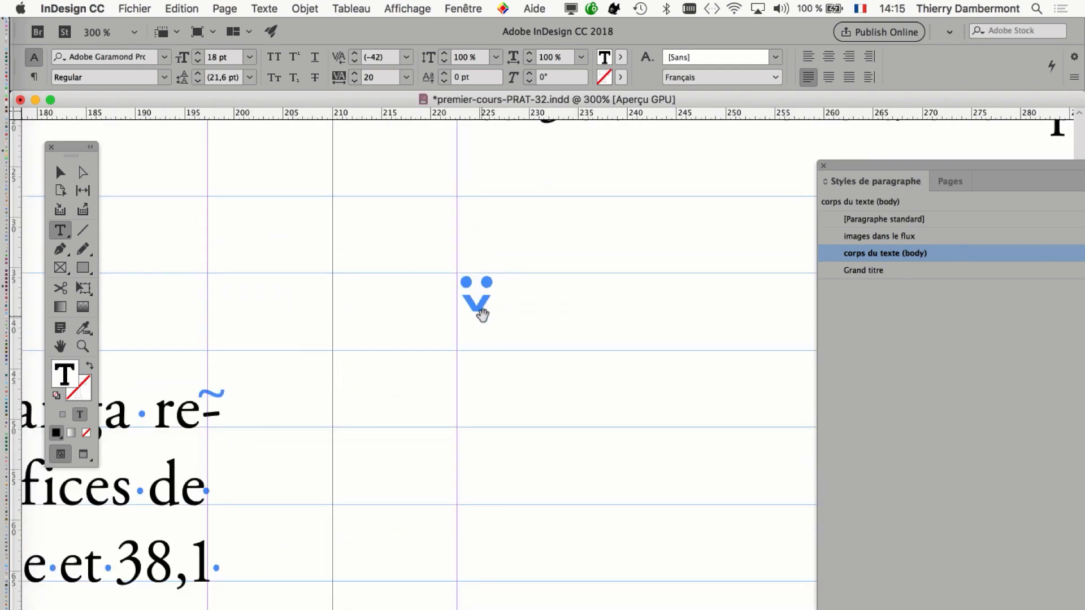
scroll(481, 310, "up", 2)
left_click_drag(487, 310, 486, 474)
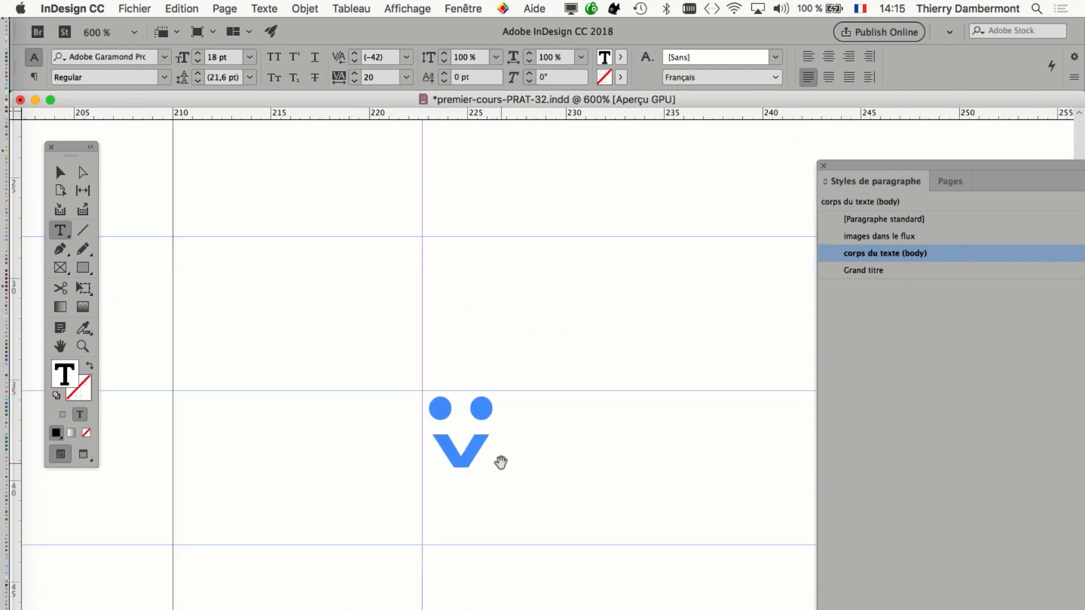
scroll(499, 458, "up", 2)
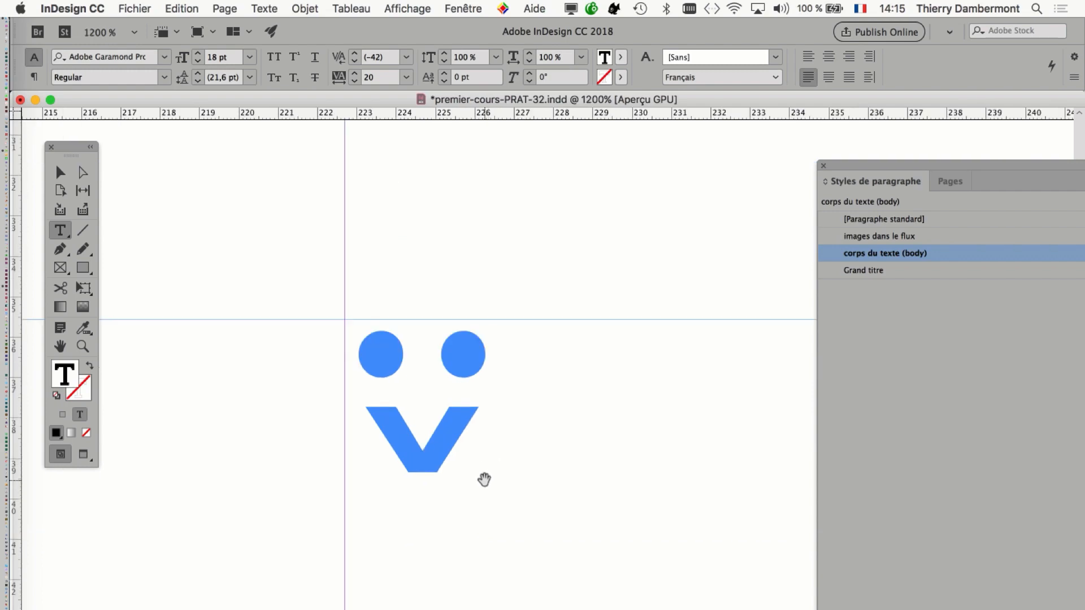
scroll(486, 480, "down", 1)
scroll(515, 501, "down", 1)
scroll(516, 501, "down", 5)
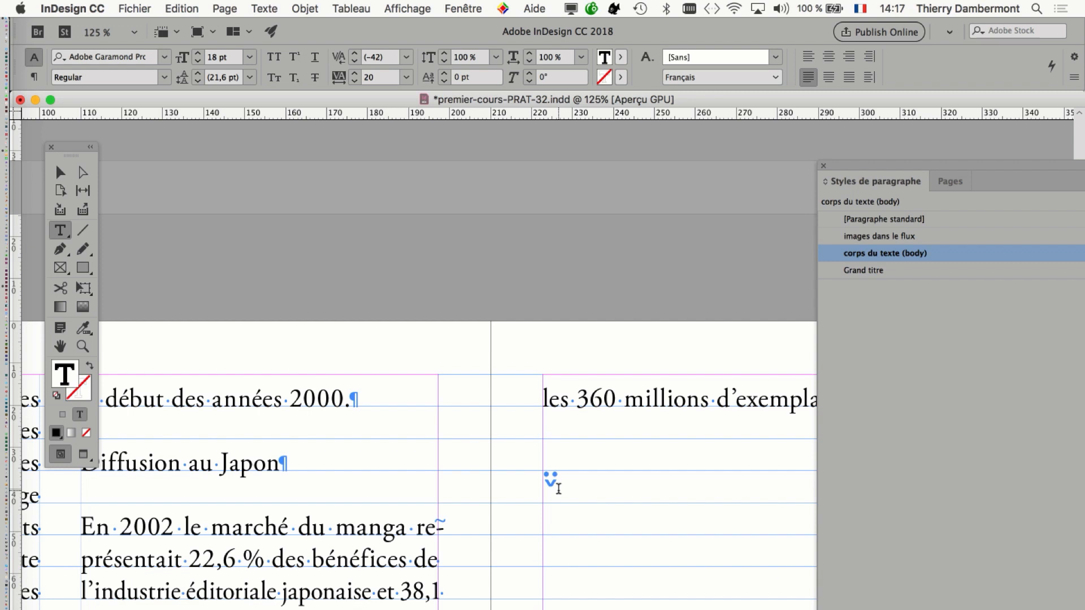
Step: Delete the even page break character placed before the "Les mangas sont vendus moins chers au Japon qu'en Europe" heading
left_click_drag(558, 488, 462, 373)
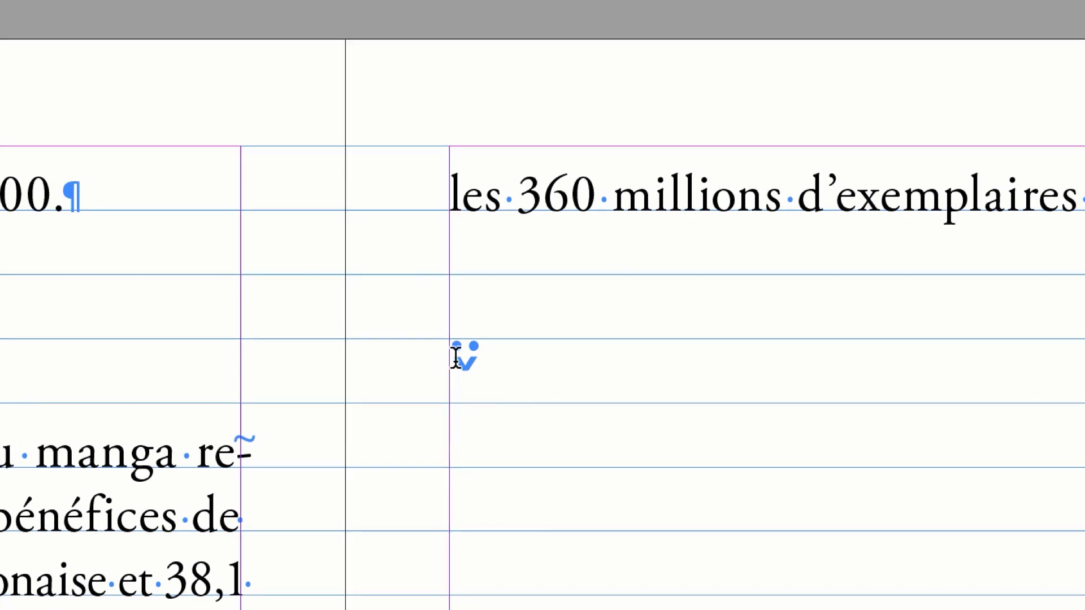
left_click_drag(455, 357, 473, 365)
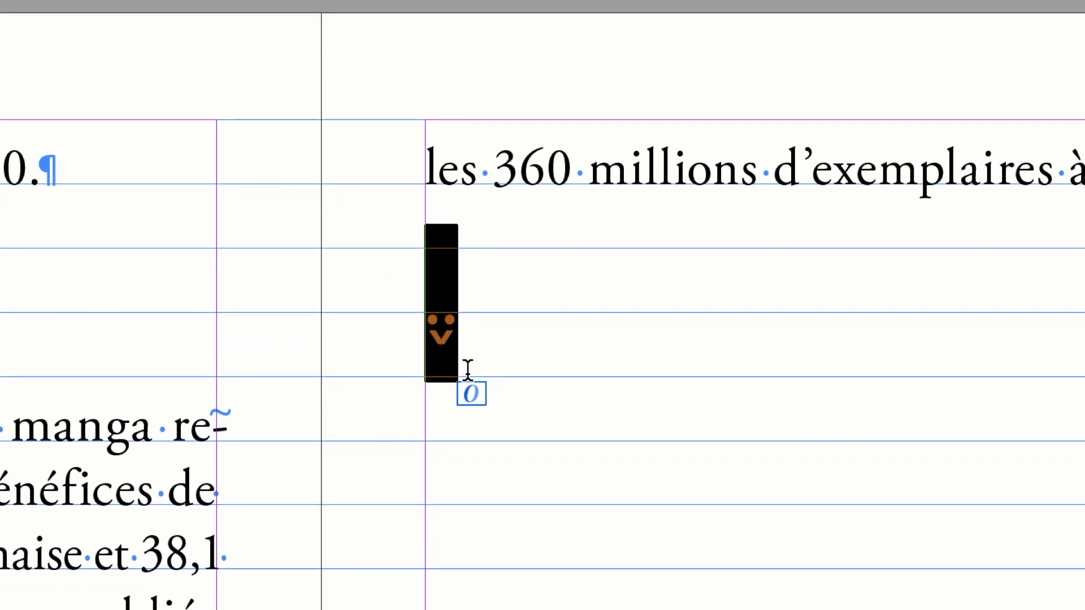
left_click(457, 365)
left_click_drag(454, 353, 477, 390)
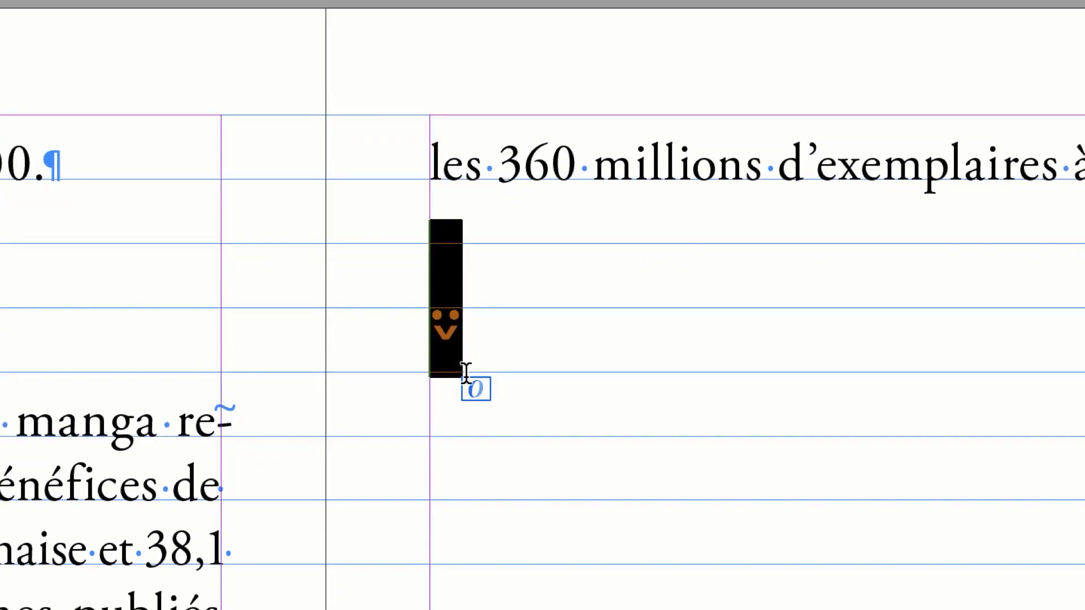
key("BackSpace")
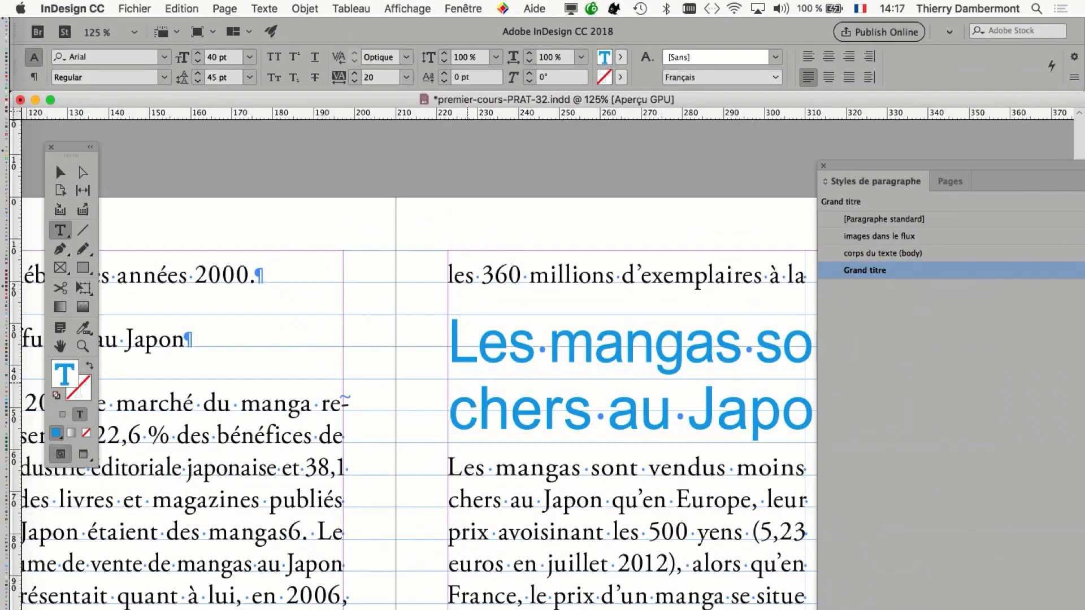
Step: Switch to the Selection tool and examine the spreads around the "Les mangas sont vendus moins chers" heading
key("super+minus")
key("super+minus")
key("super+minus")
scroll(473, 396, "down", 3)
scroll(472, 395, "left", 2)
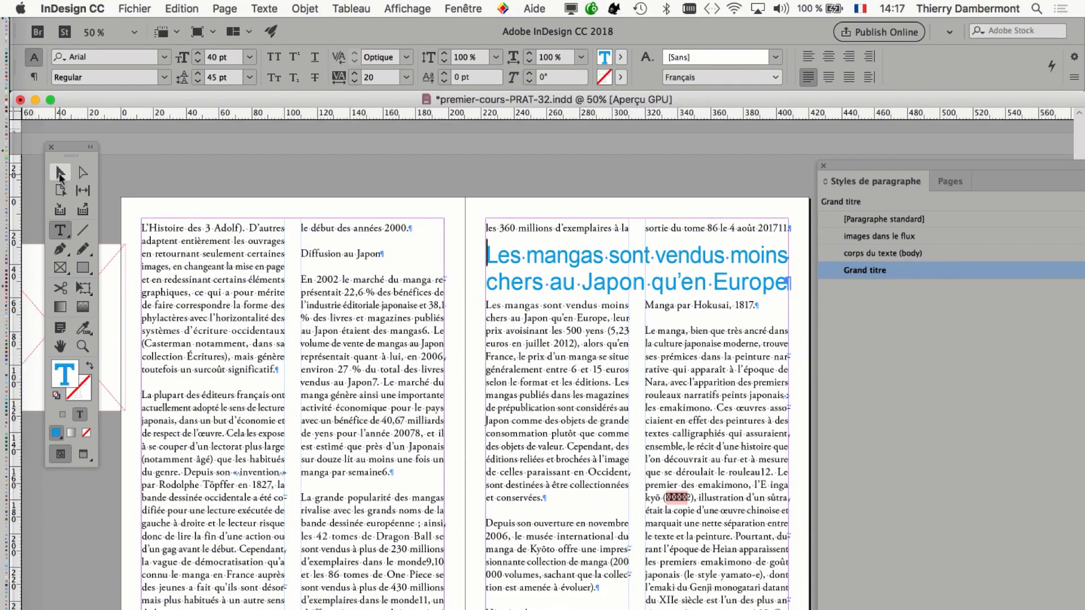
left_click(60, 175)
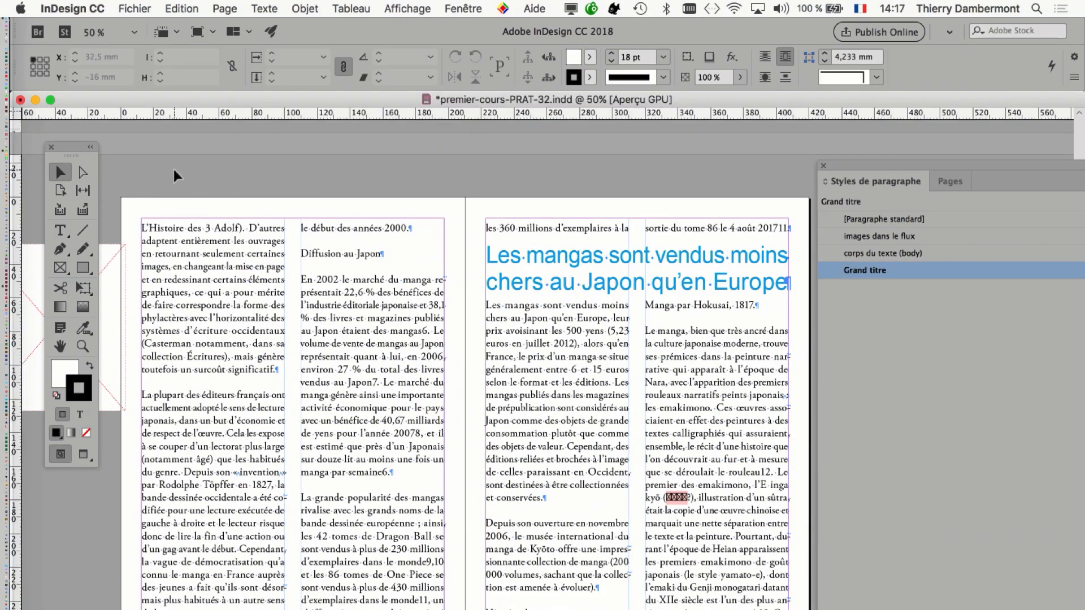
key("super+minus")
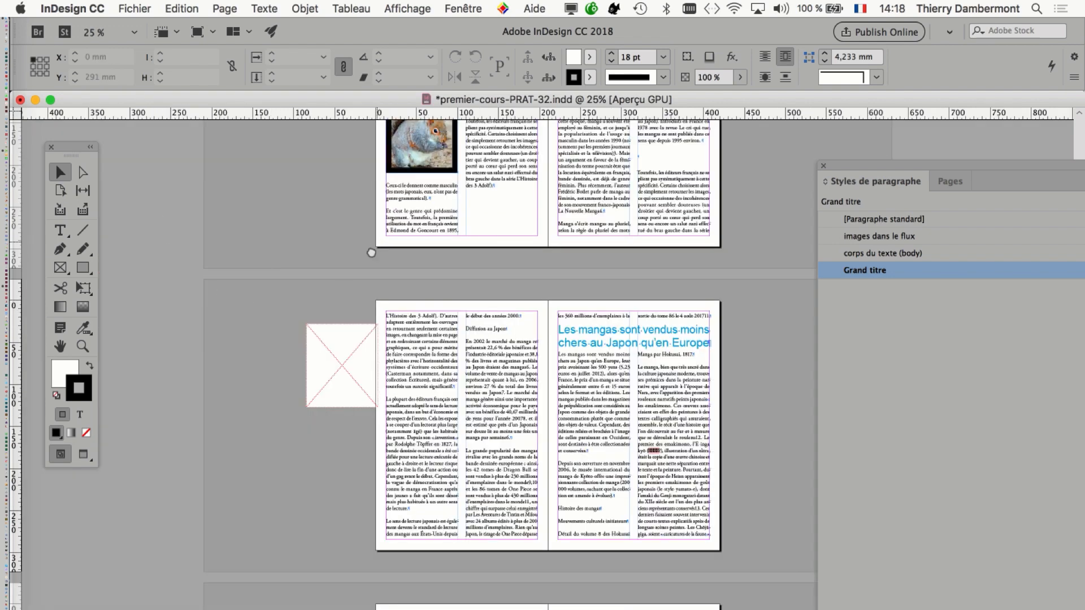
scroll(308, 371, "up", 3)
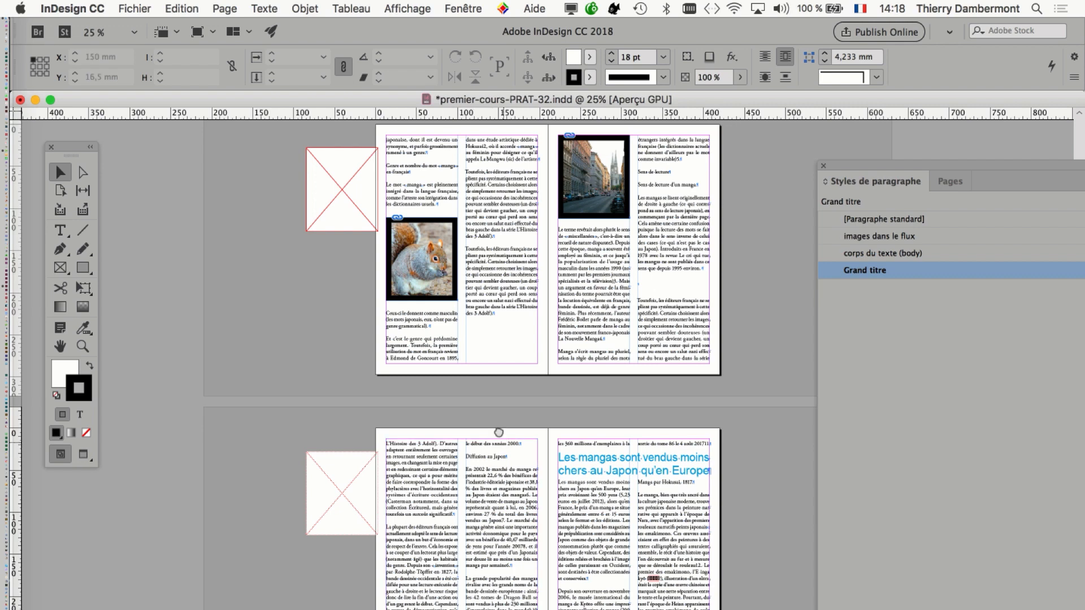
left_click_drag(499, 436, 480, 240)
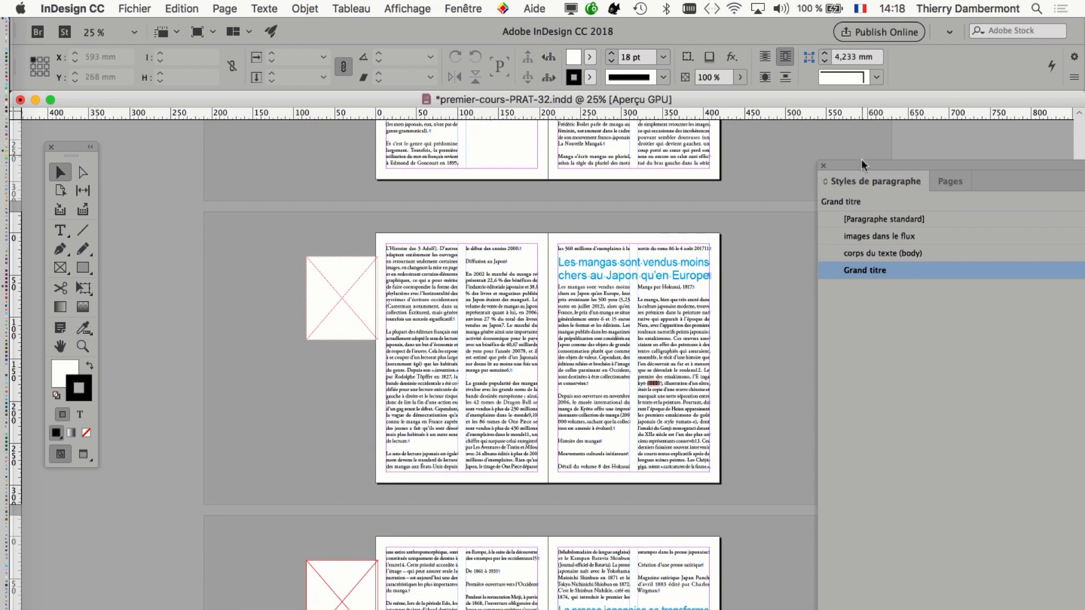
Step: Set the Grand titre paragraph style's keep options (Options d'enchaînement) to start the paragraph on the next even page (Page paire suivante)
left_click_drag(862, 162, 811, 125)
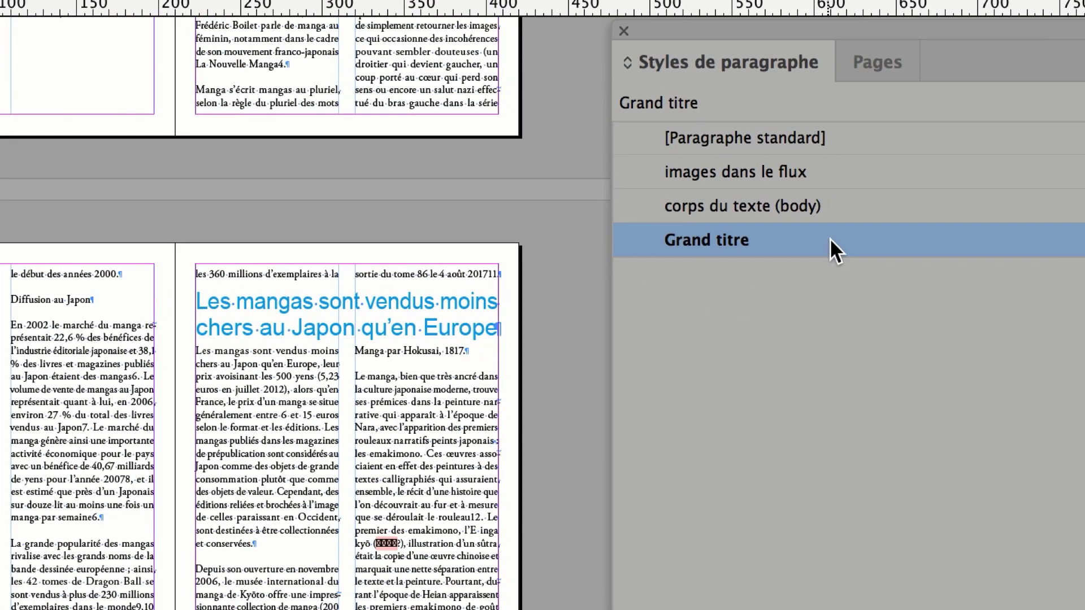
double_click(831, 239)
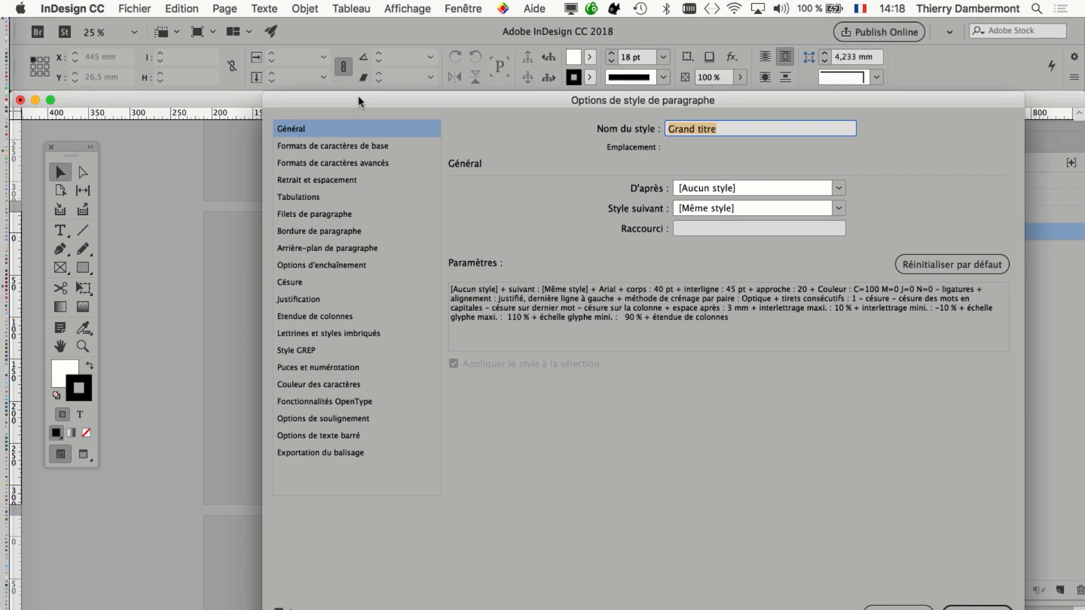
left_click_drag(358, 98, 741, 101)
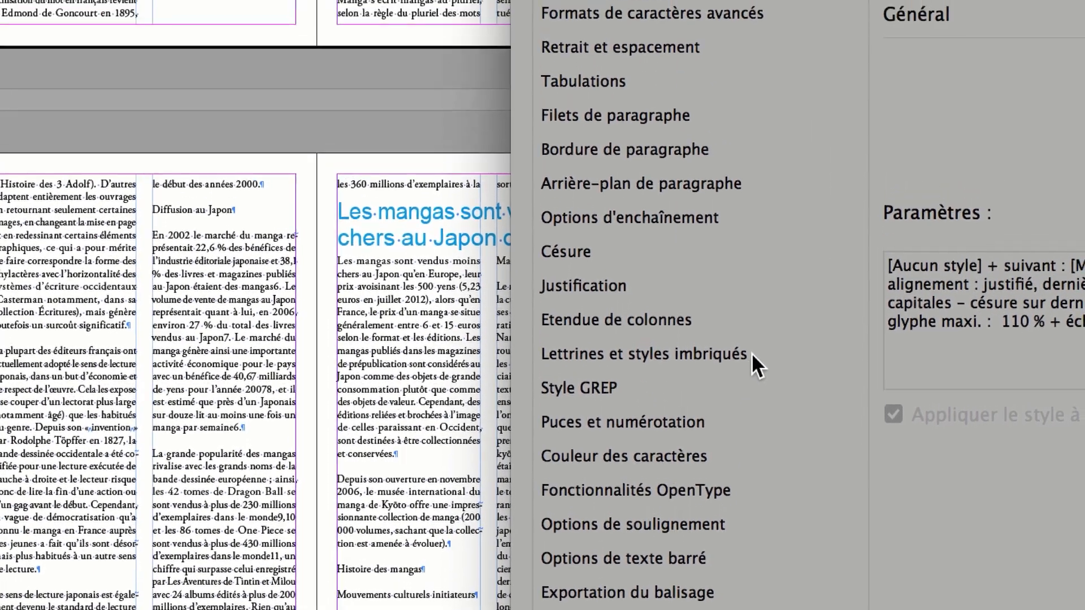
left_click(752, 218)
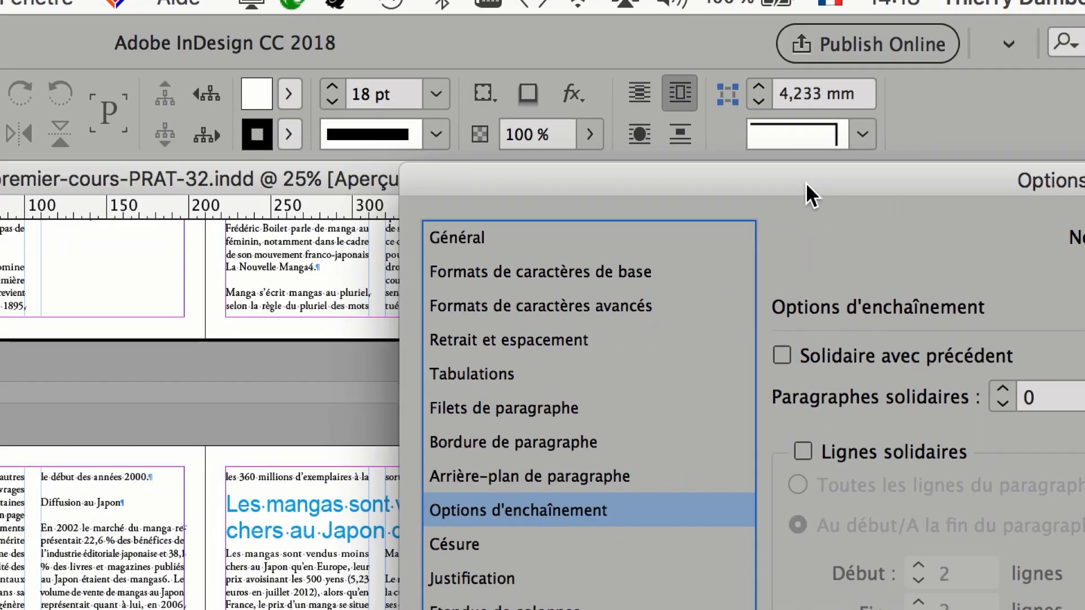
left_click_drag(806, 182, 729, 182)
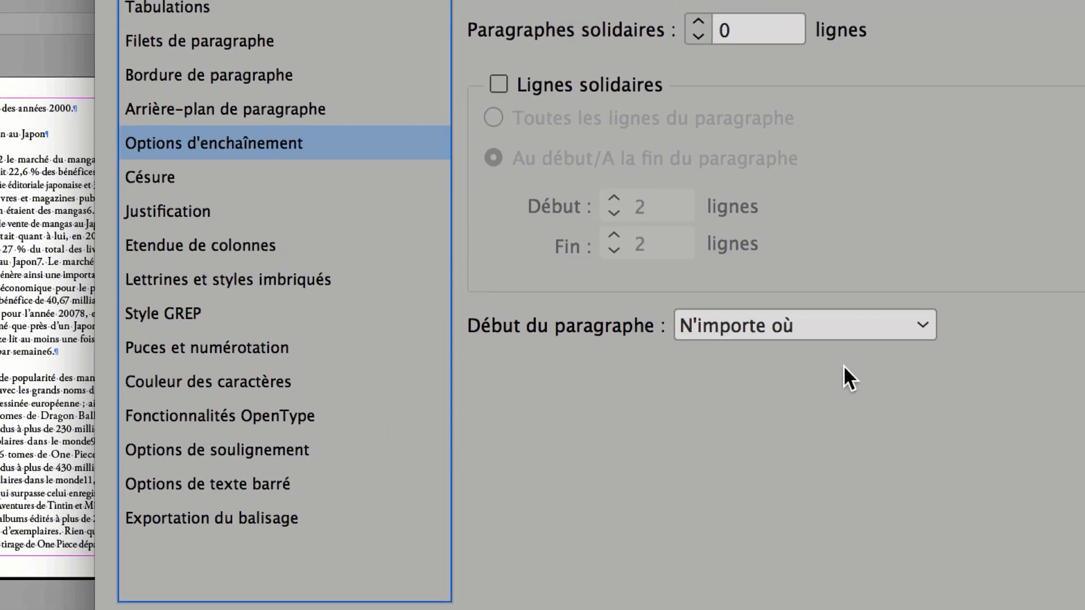
left_click(844, 327)
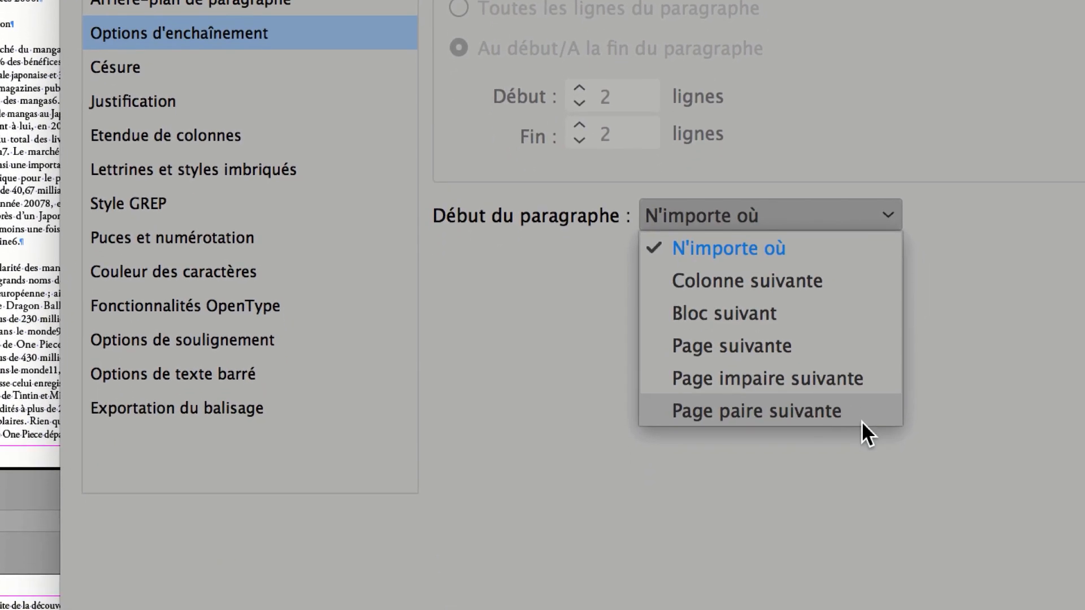
left_click(863, 418)
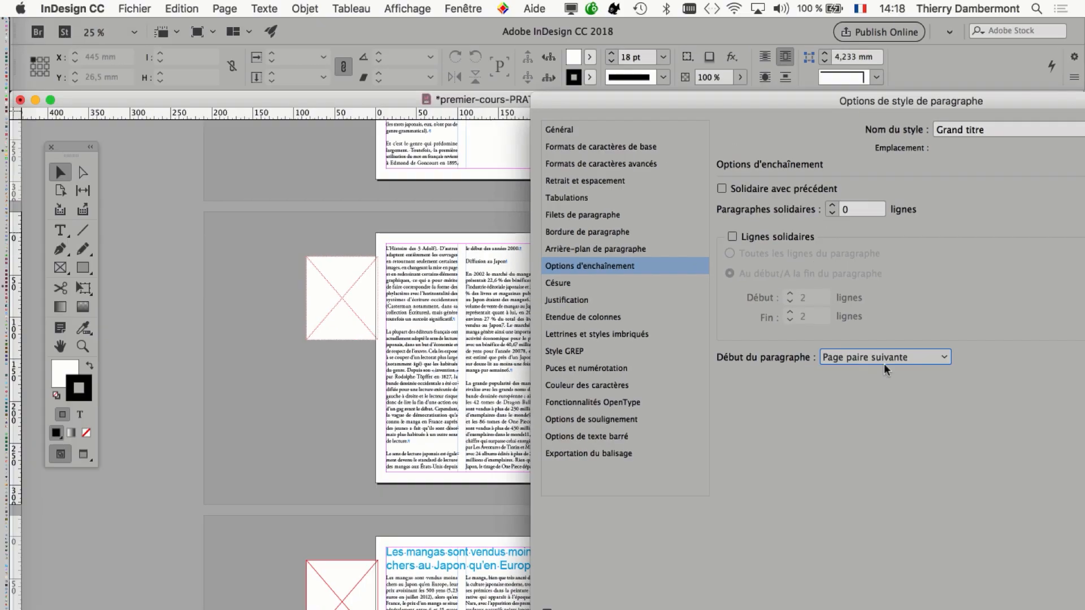
left_click_drag(975, 100, 1040, 100)
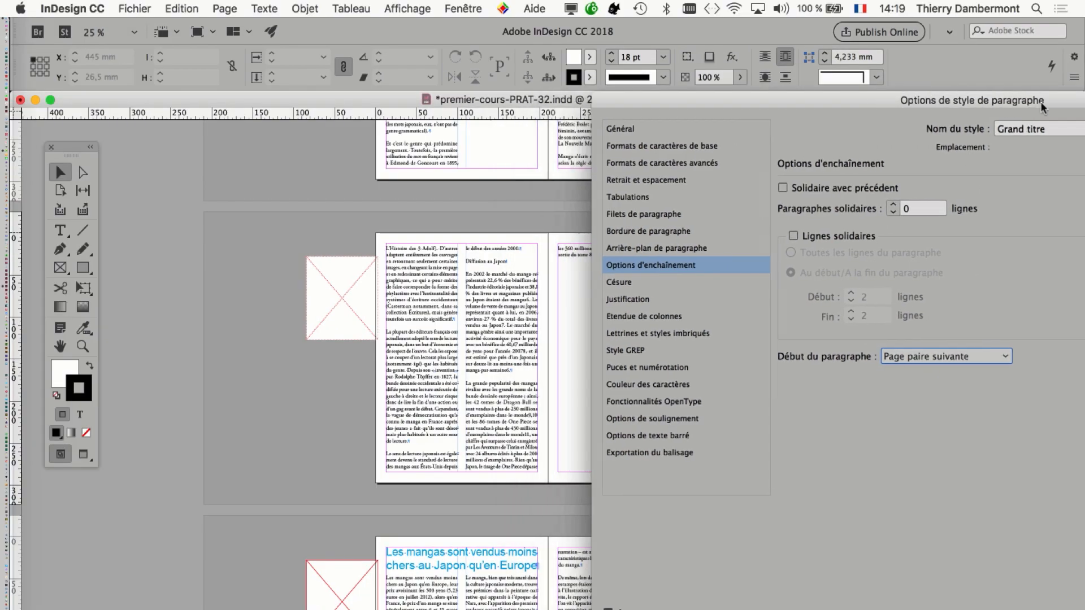
left_click_drag(734, 95, 846, 101)
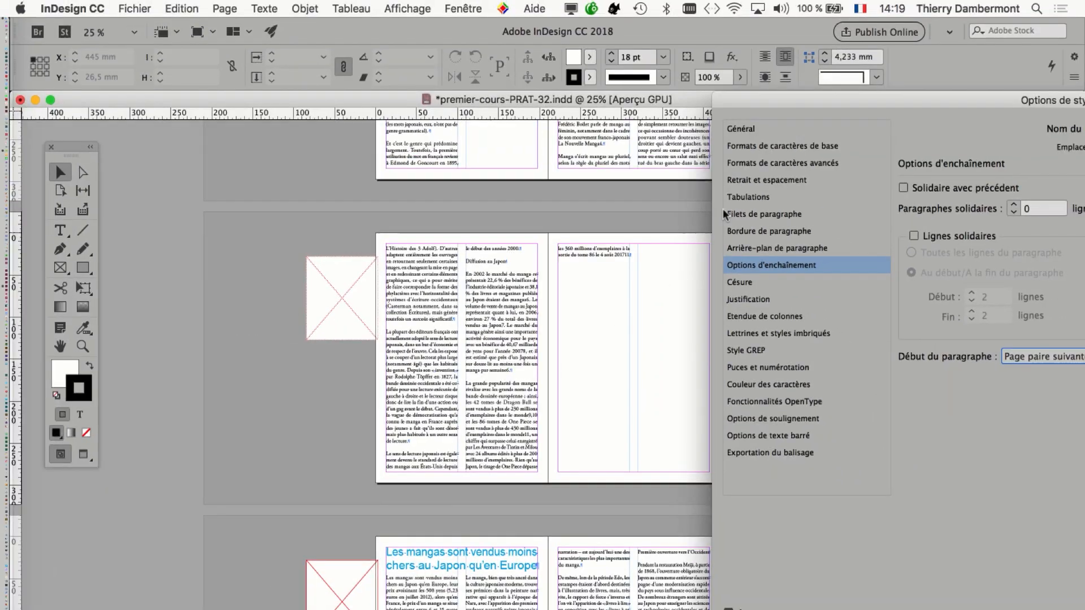
left_click_drag(803, 104, 262, 94)
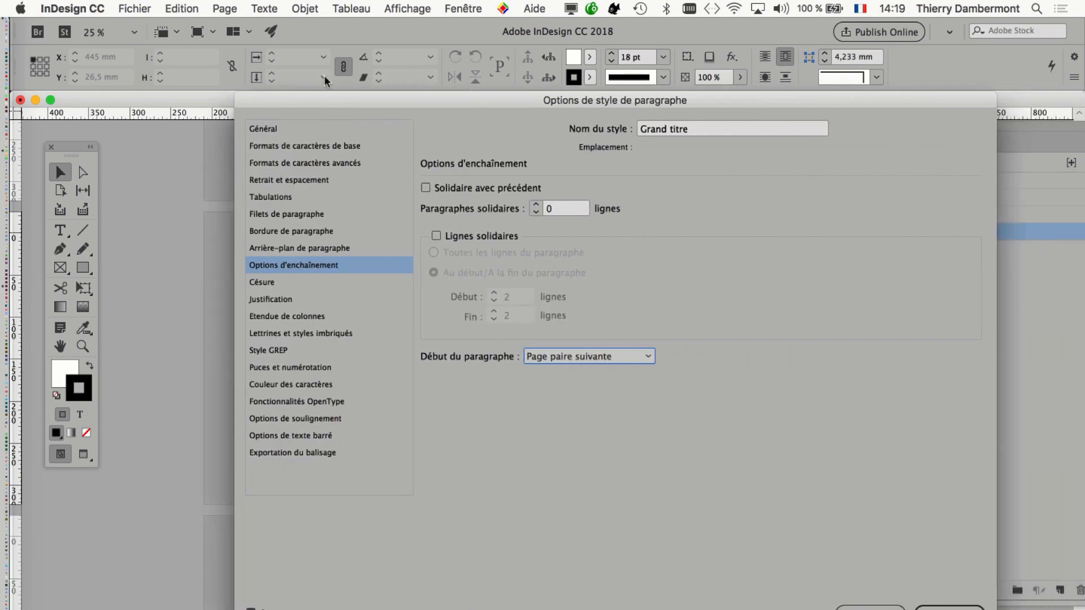
left_click(949, 607)
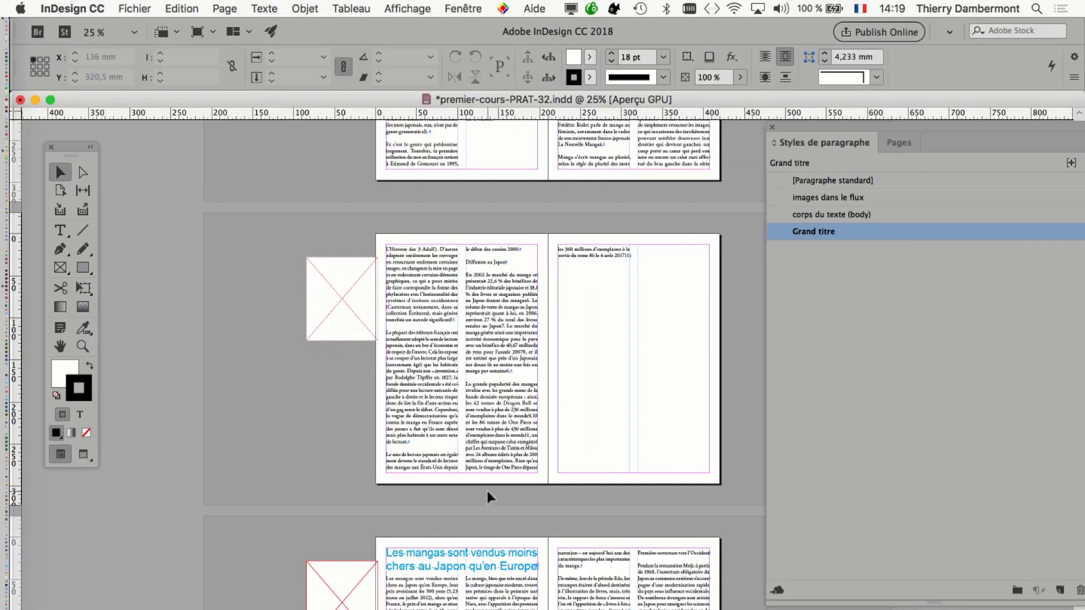
Step: Examine where the Grand titre headings start across the spreads, down to "La presse japonaise se transforme"
scroll(486, 493, "down", 5)
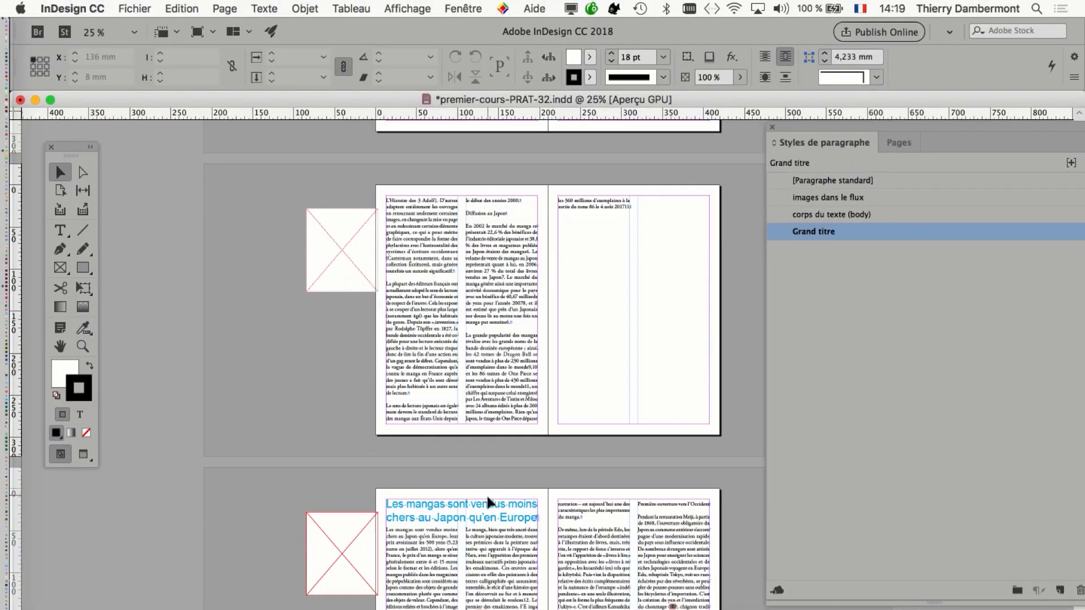
scroll(489, 503, "down", 10)
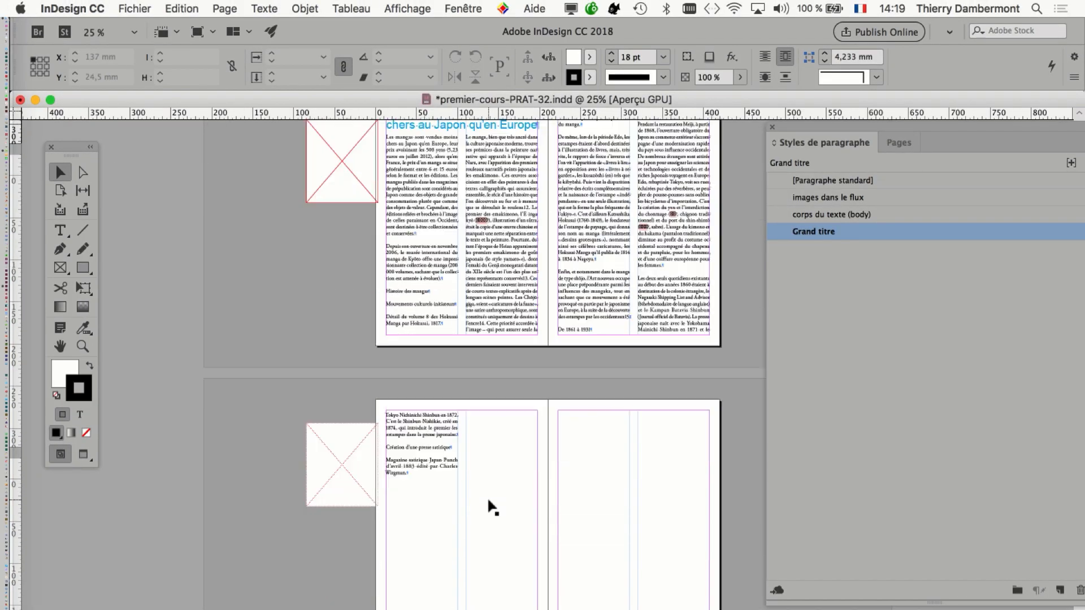
scroll(490, 504, "down", 2)
scroll(489, 504, "up", 3)
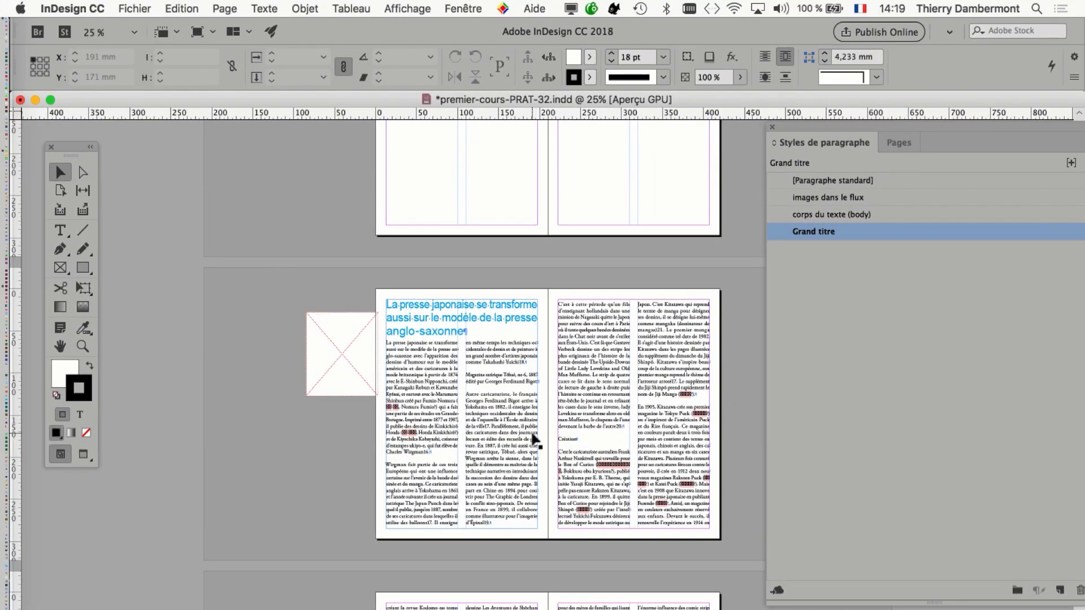
scroll(534, 436, "up", 7)
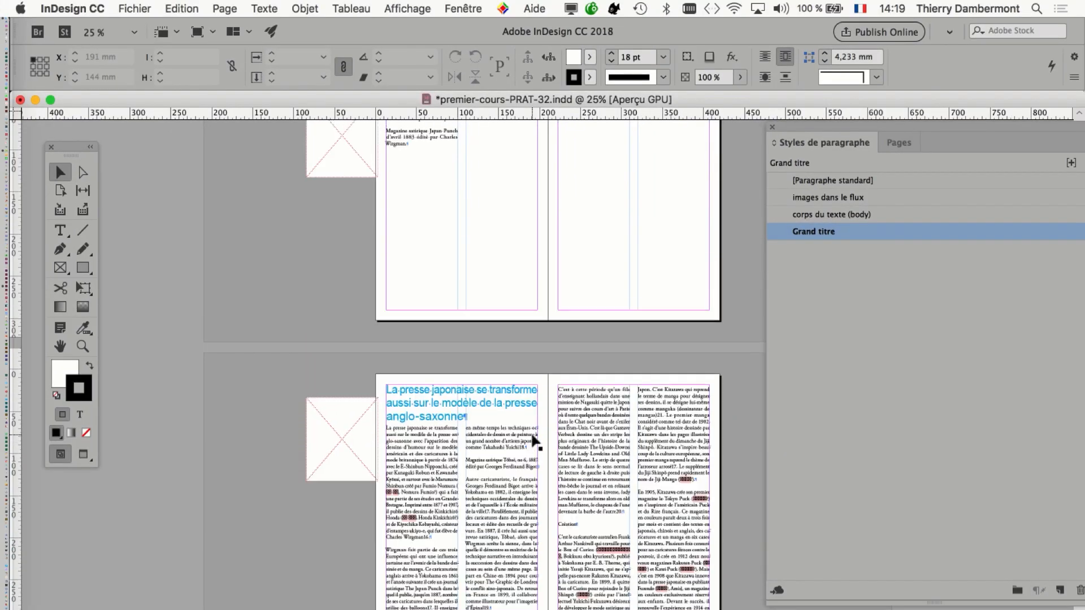
scroll(534, 441, "up", 5)
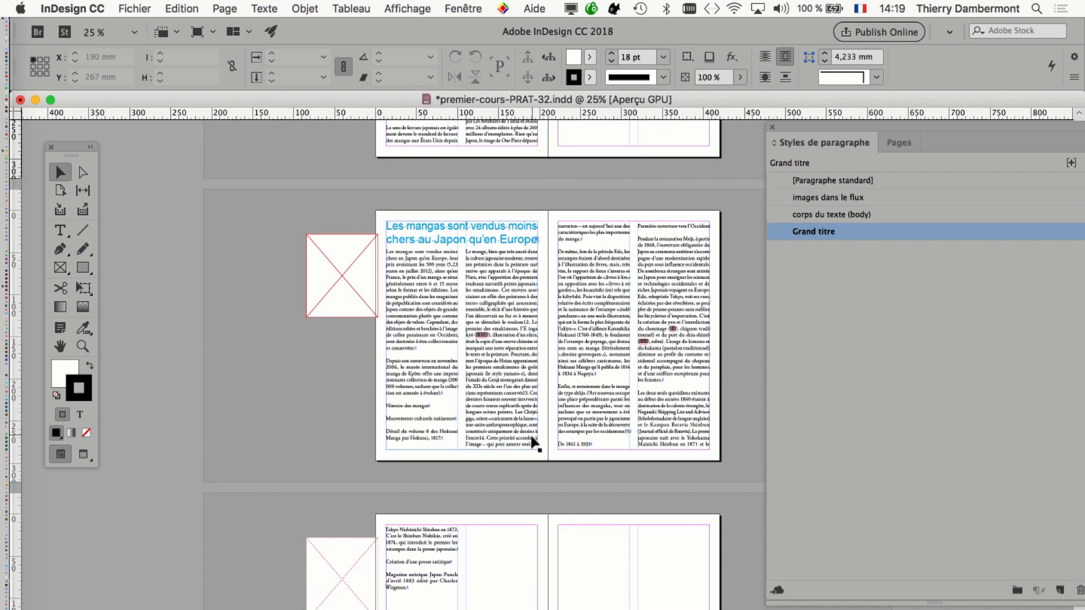
scroll(531, 441, "down", 1)
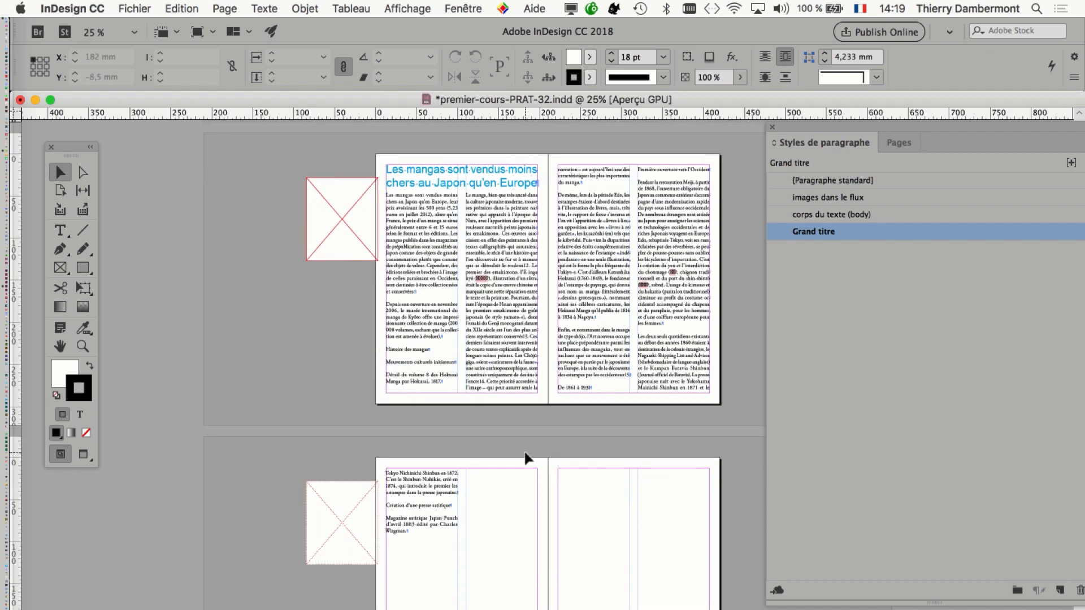
scroll(523, 454, "down", 2)
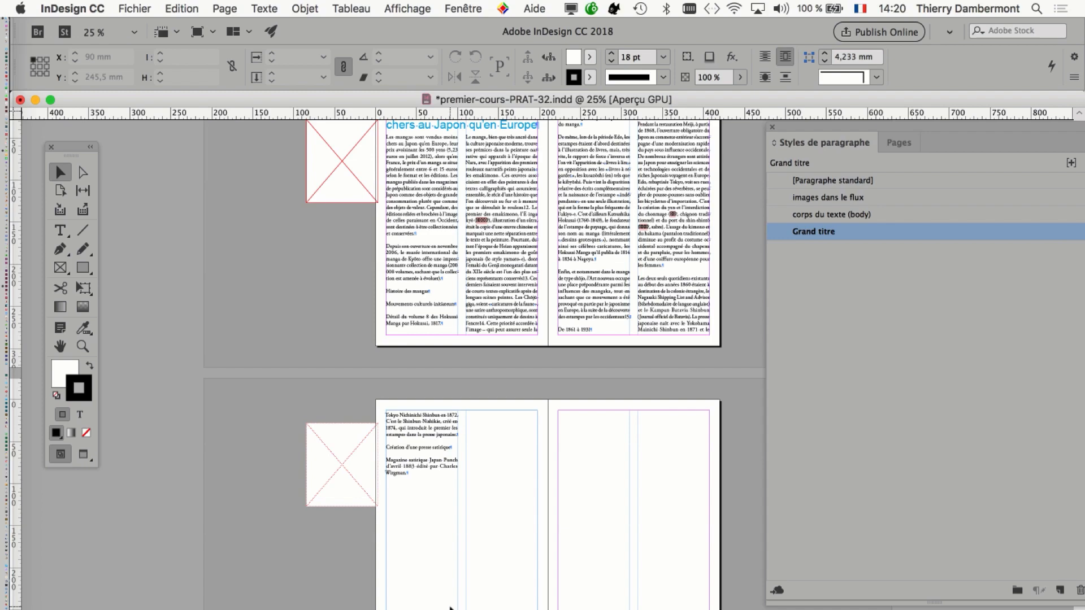
scroll(450, 608, "down", 8)
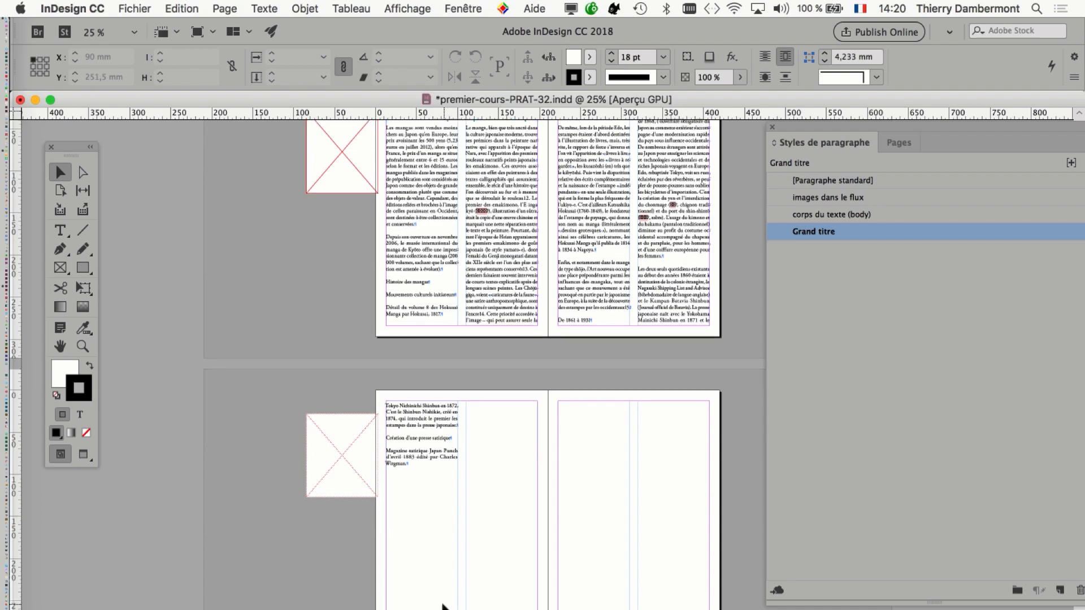
Step: Examine at 25% and 12.5% zoom where the Grand titre headings start and which pages stay blank before them
scroll(443, 607, "down", 1)
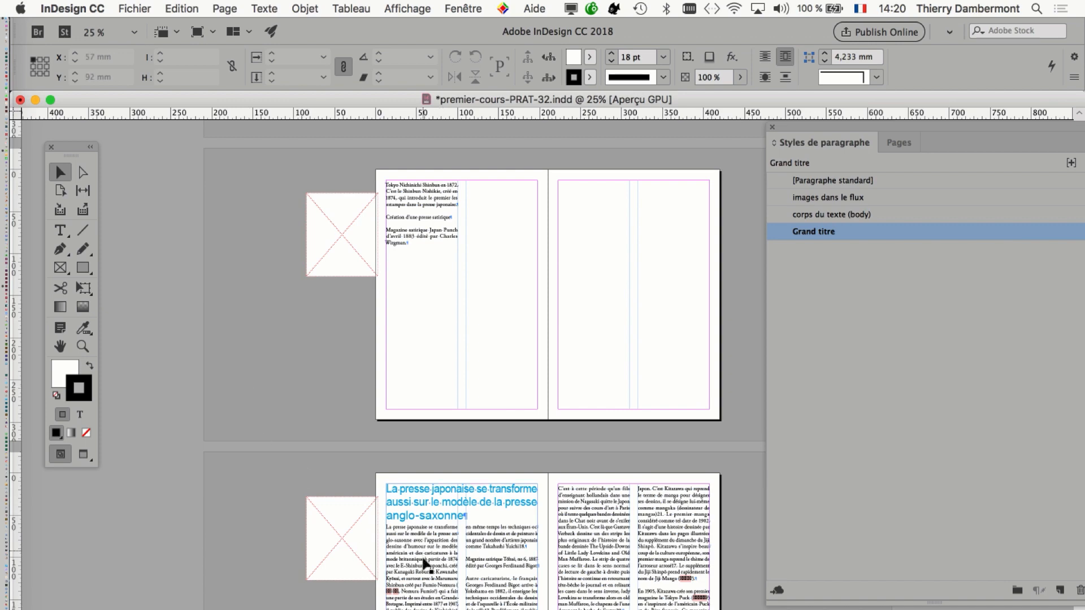
scroll(422, 562, "down", 5)
scroll(422, 563, "down", 20)
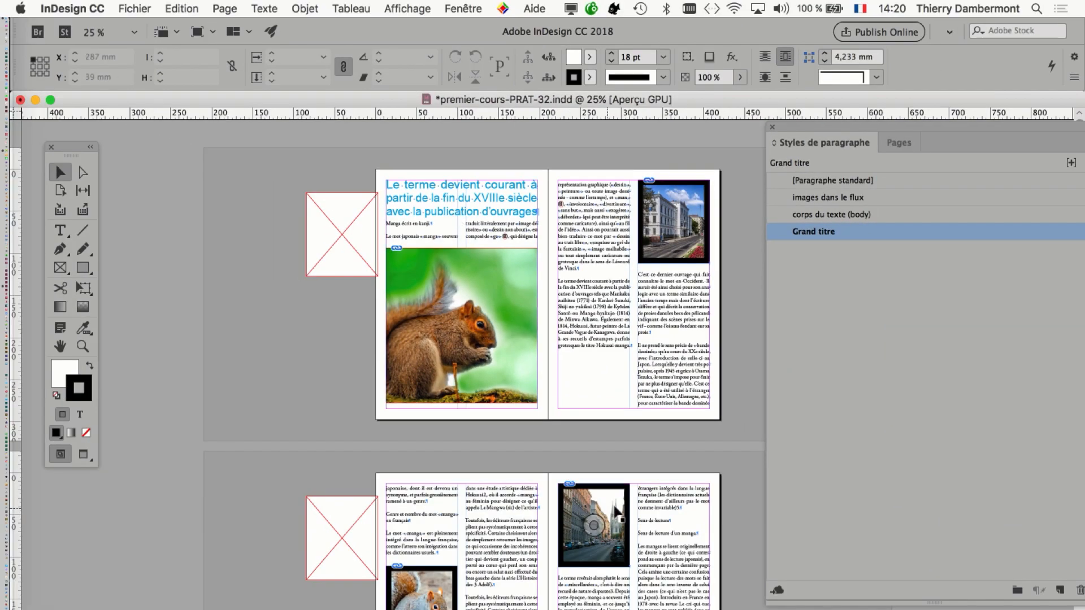
key("super+minus")
scroll(585, 473, "down", 3)
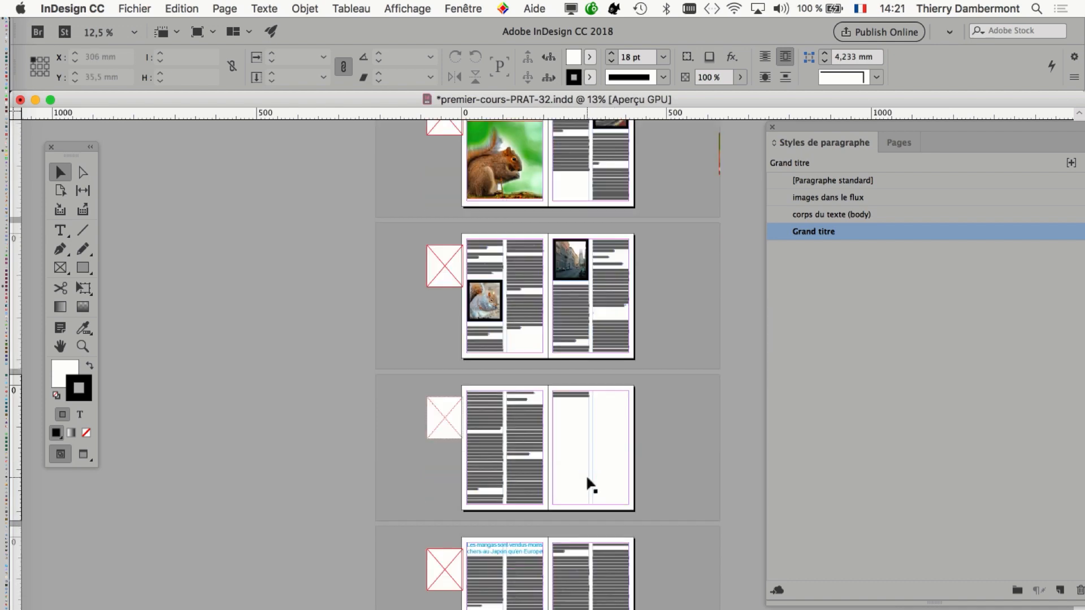
scroll(587, 478, "down", 3)
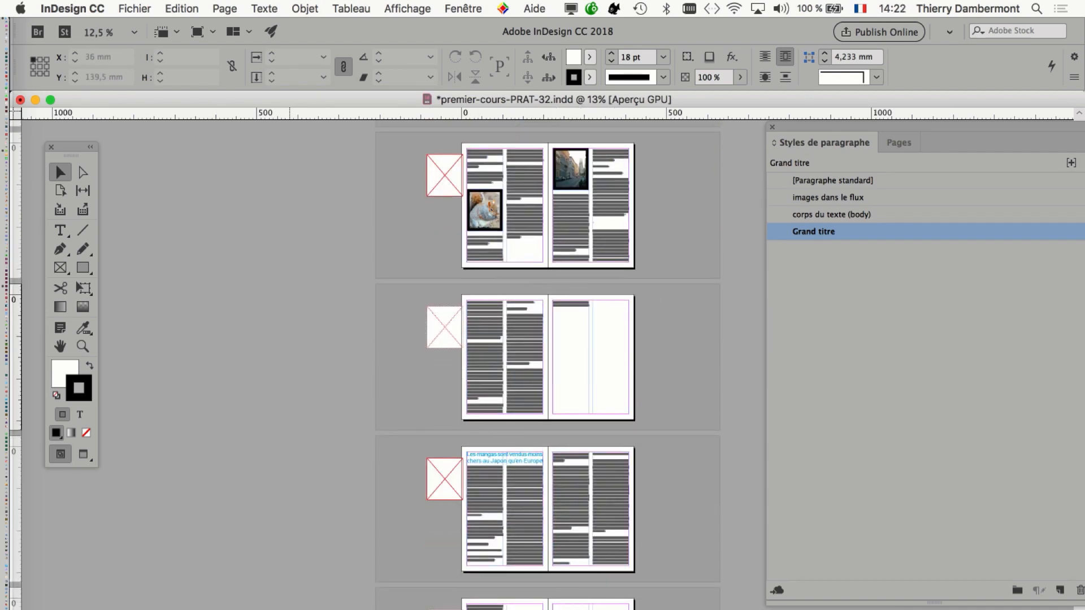
scroll(362, 559, "down", 2)
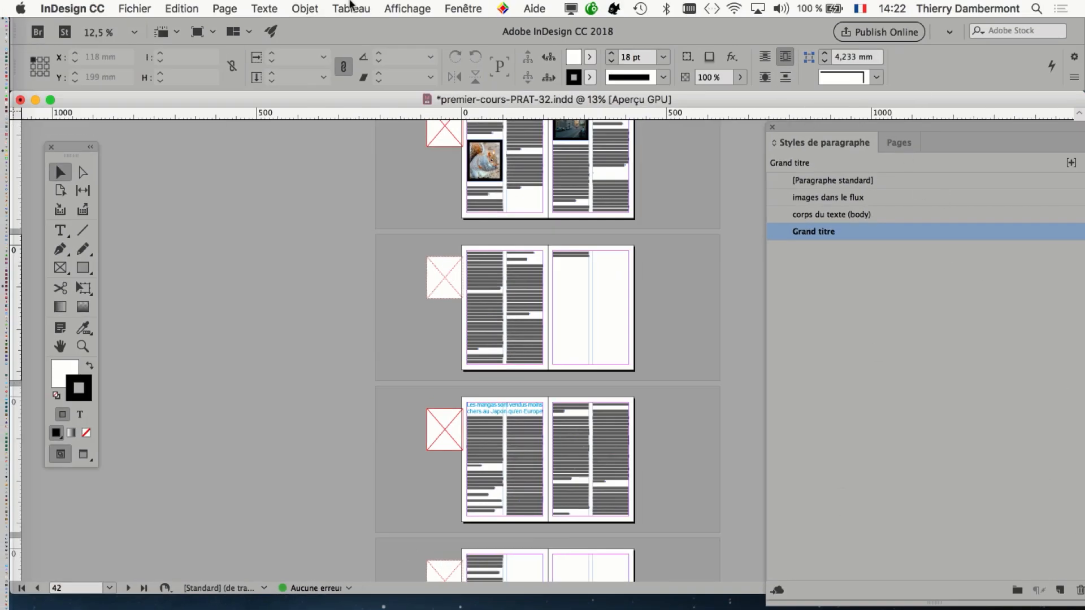
Step: Review the fonts used in the document with Find Font (Rechercher une police), without replacing any
left_click(274, 7)
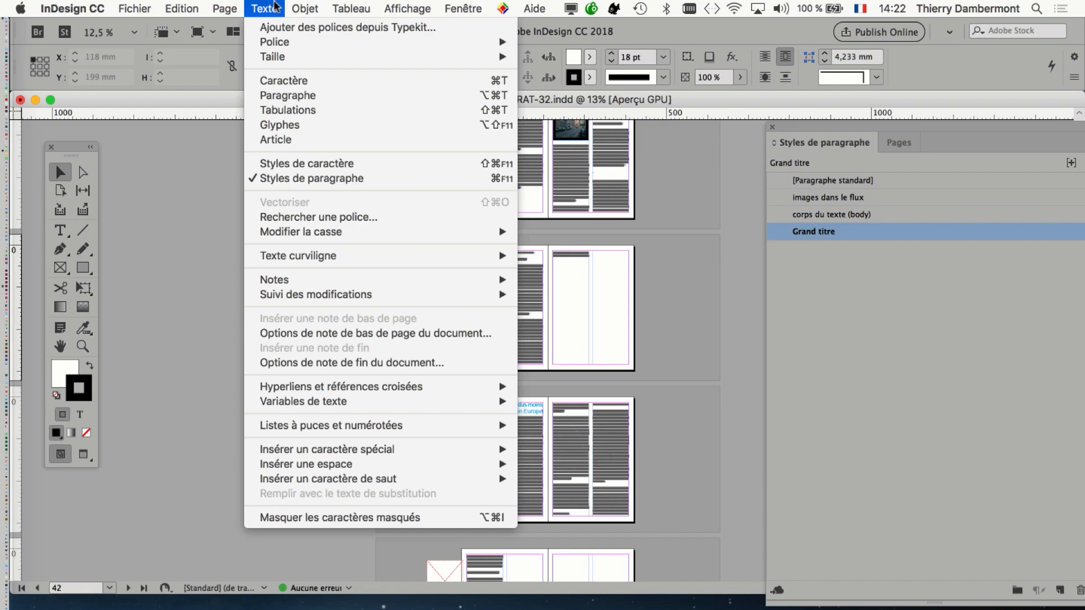
left_click(379, 217)
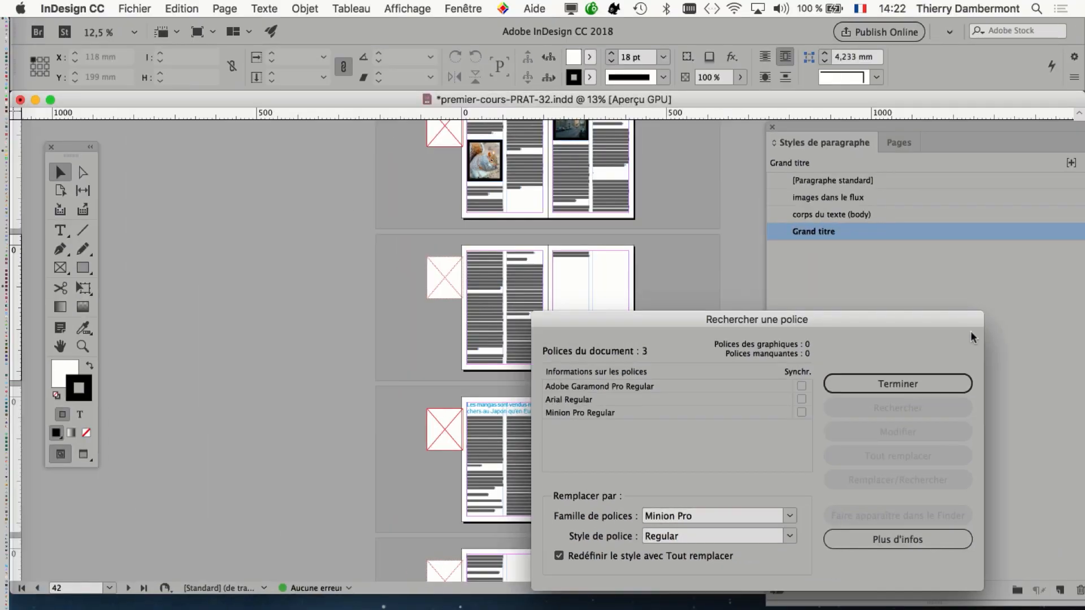
left_click(920, 383)
Step: Close and redisplay the paragraph styles panel (Styles de paragraphe), placing it fully in view over the document window
left_click(772, 126)
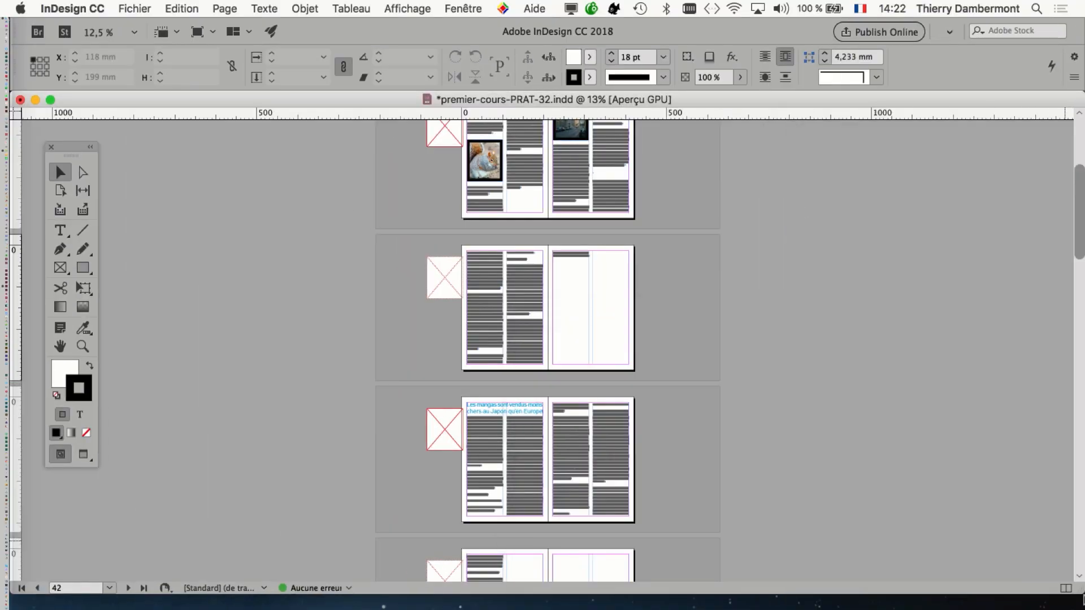
left_click(264, 9)
left_click(338, 179)
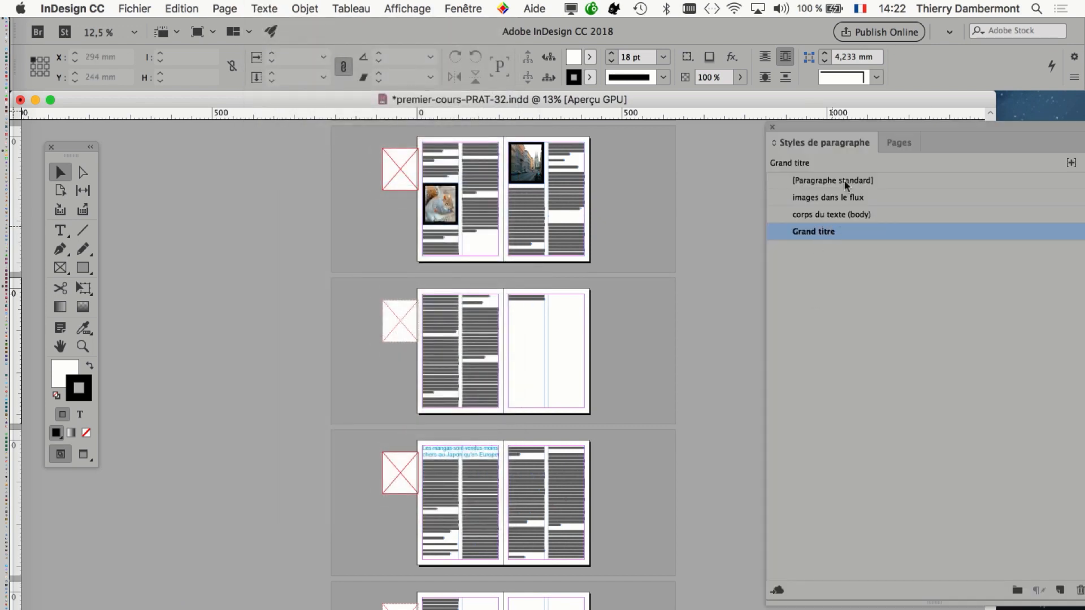
left_click_drag(818, 124, 700, 156)
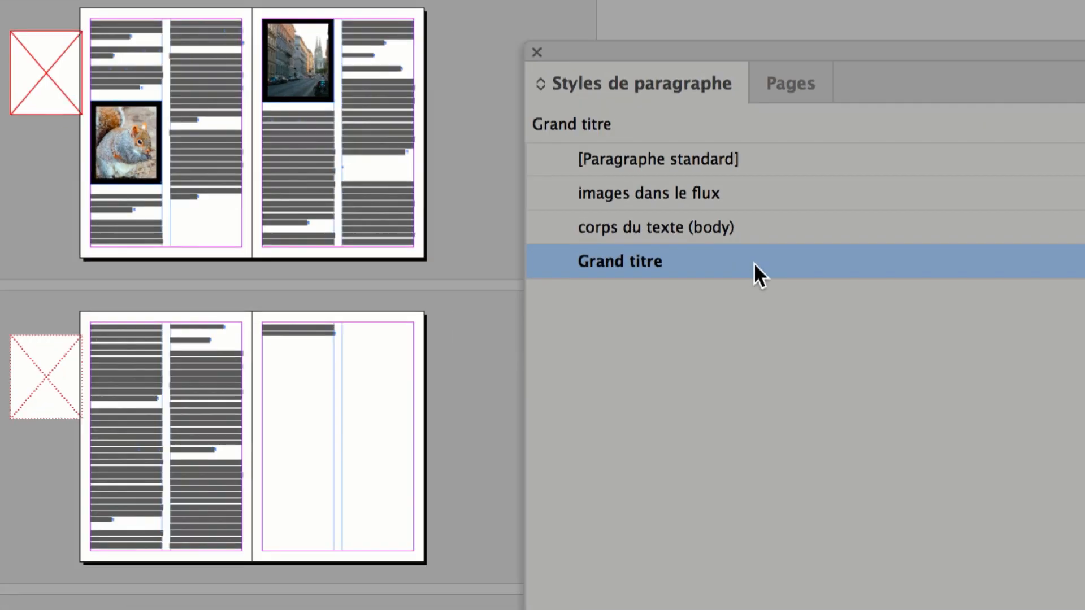
Step: Check the font family in the Grand titre paragraph style's basic character formats (Formats de caractères de base)
double_click(752, 264)
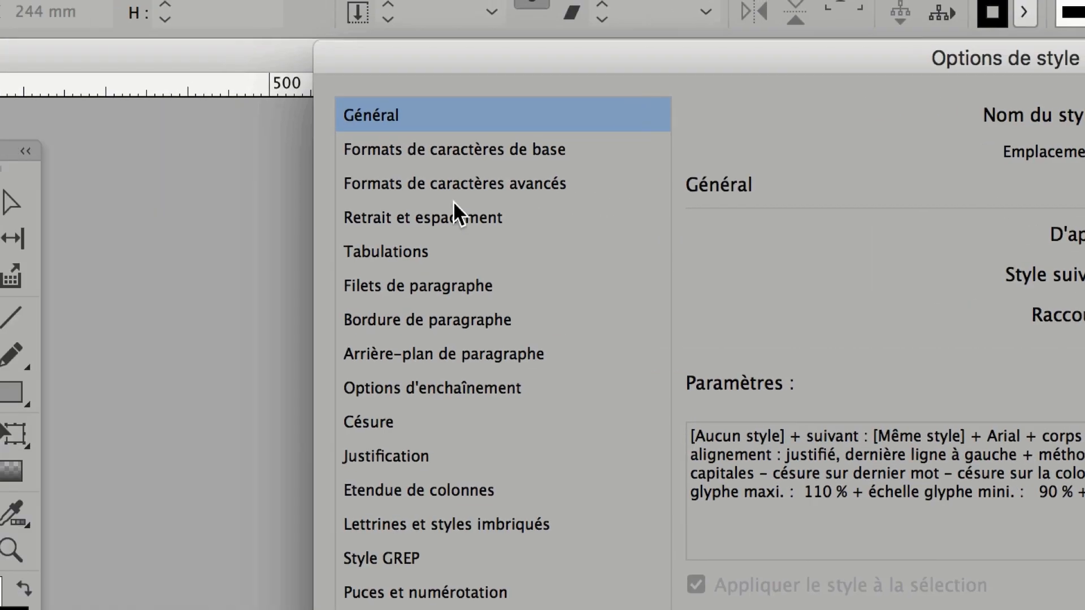
left_click(445, 186)
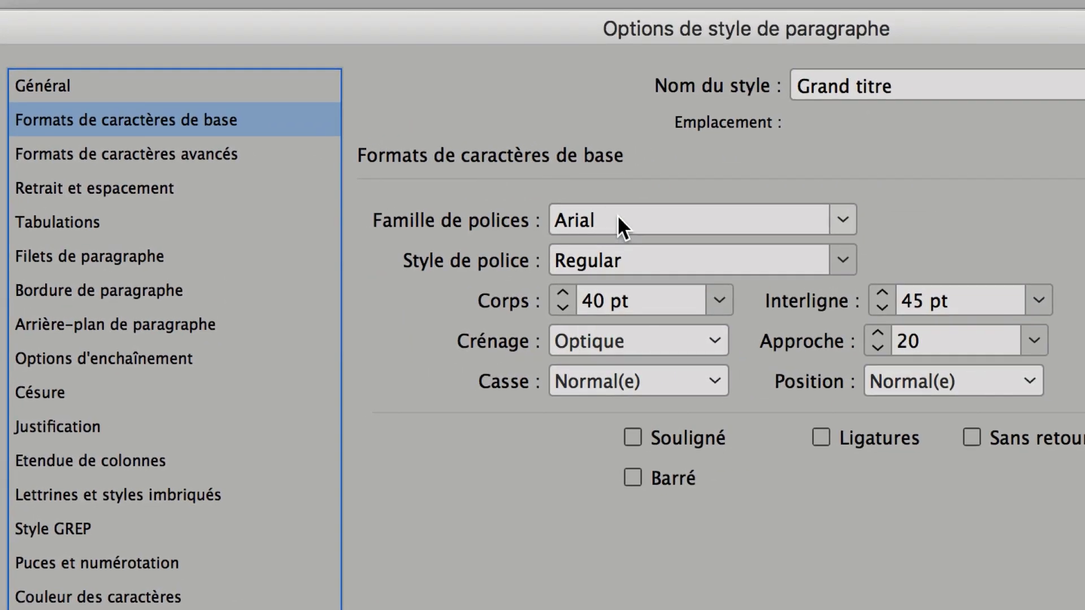
left_click(938, 280)
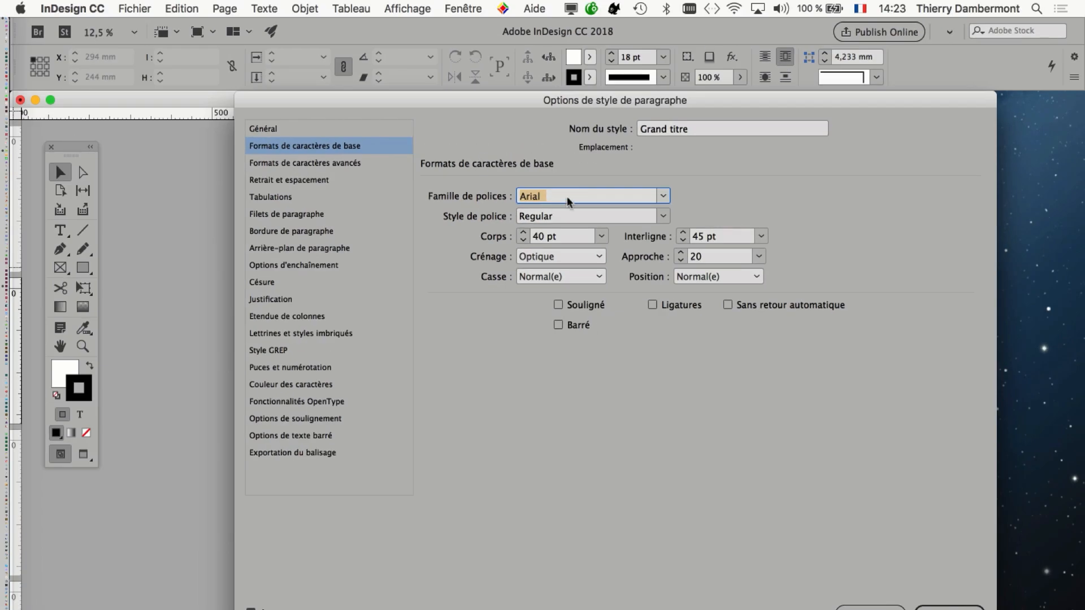
key("Escape")
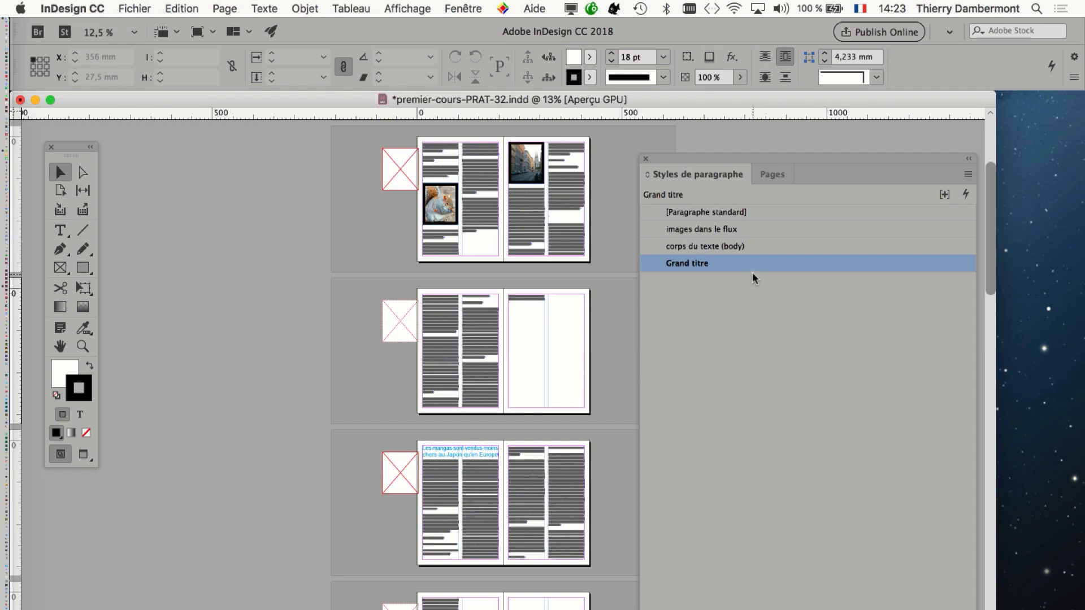
double_click(751, 263)
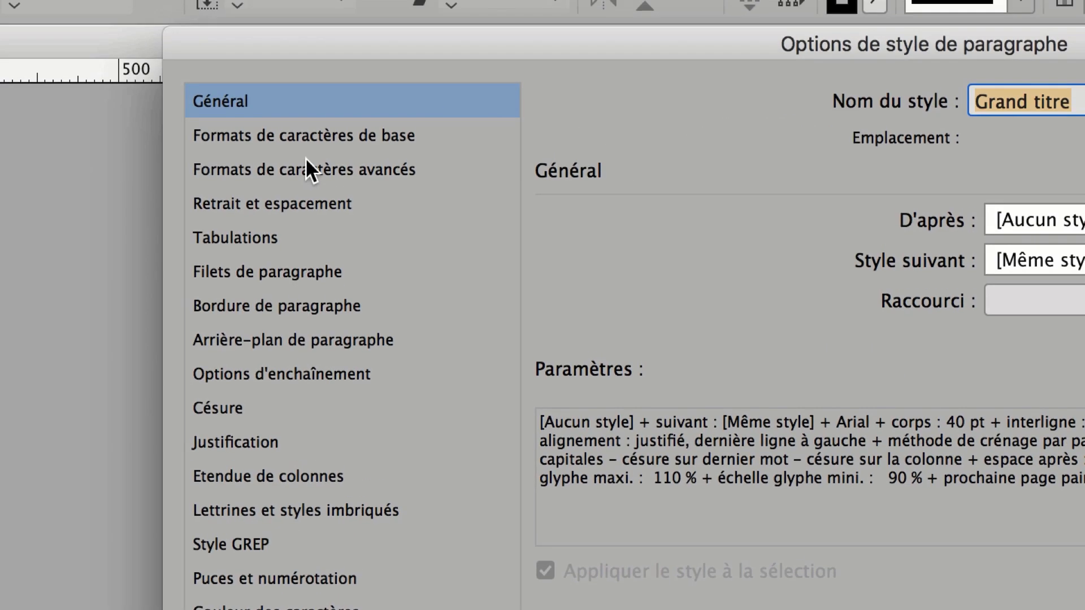
left_click(305, 146)
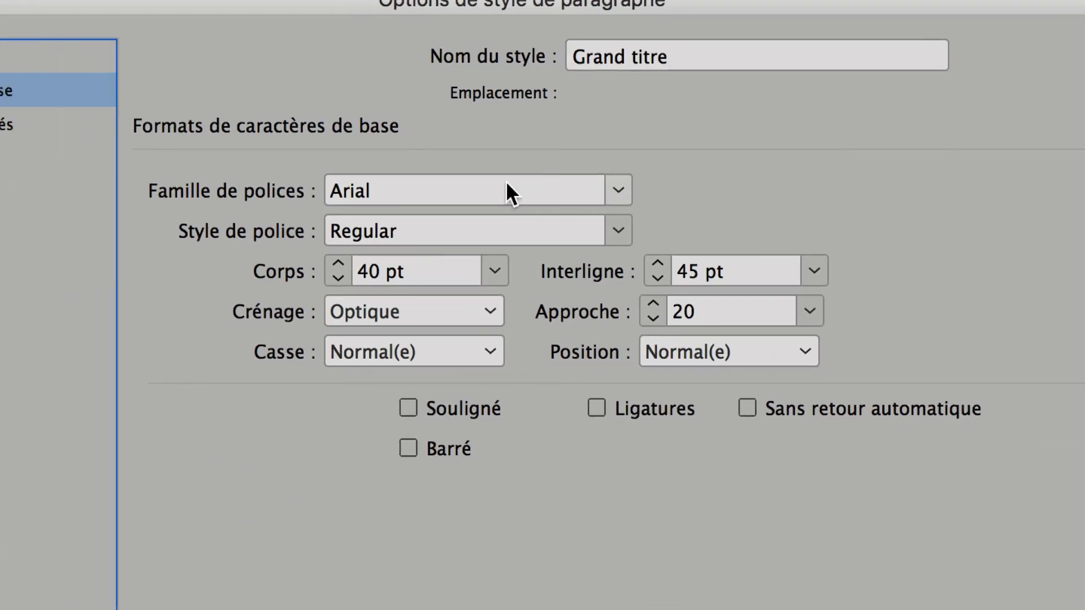
left_click(507, 187)
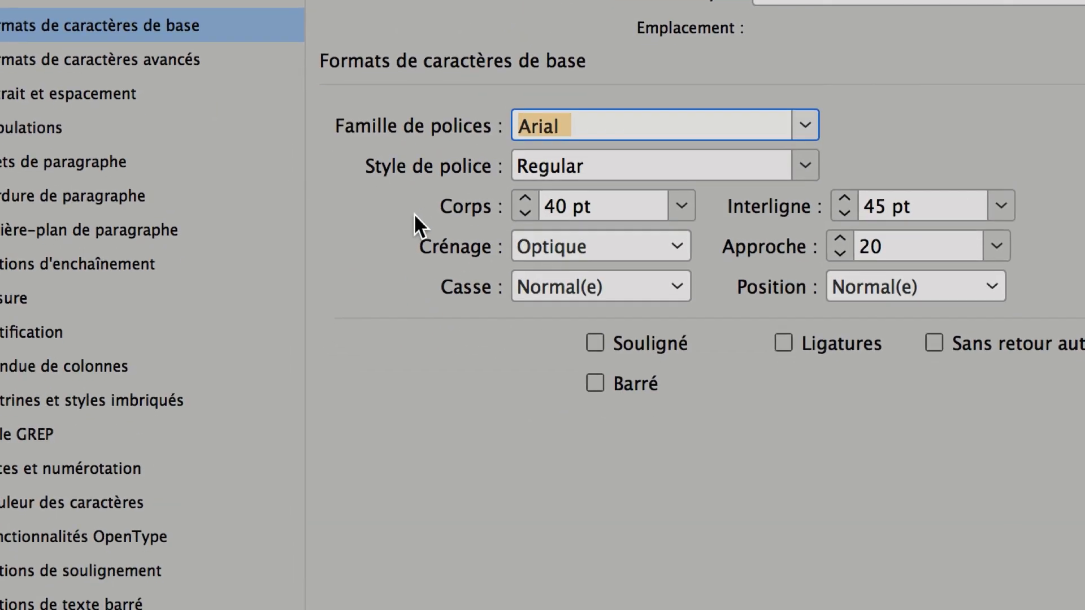
key("Return")
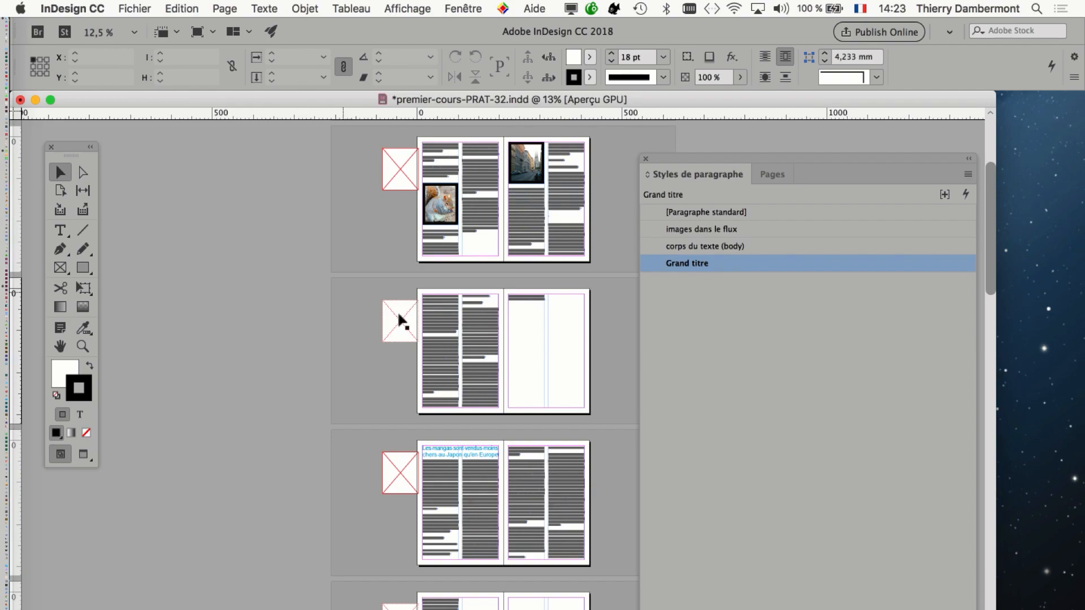
Step: Examine up close the body text columns around the small squirrel image
key("super+=")
key("super+=")
key("super+=")
left_click_drag(516, 350, 432, 603)
left_click_drag(489, 446, 464, 476)
left_click_drag(482, 407, 394, 557)
left_click_drag(408, 275, 364, 518)
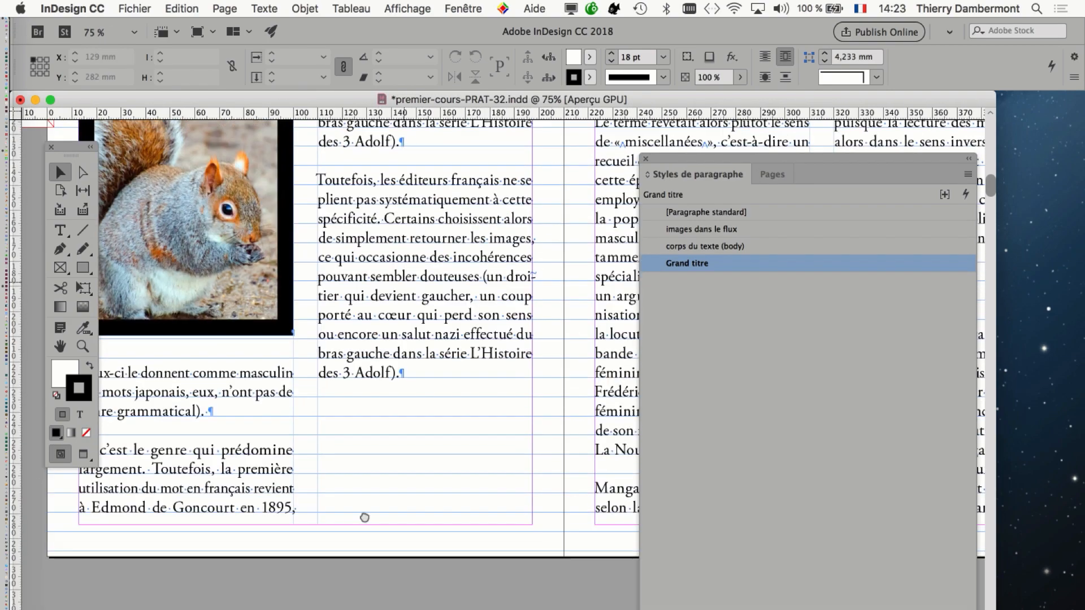
left_click_drag(378, 346, 484, 517)
key("super+-")
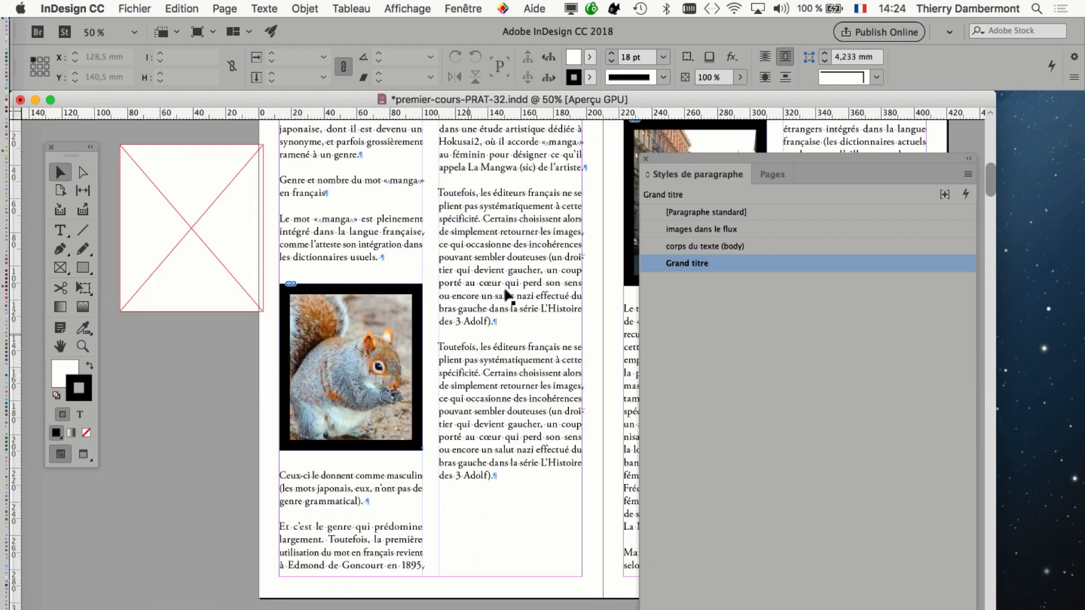
Step: Examine the spreads from the "Le terme devient courant" heading through to the "Les mangas sont vendus moins chers" heading
scroll(506, 289, "up", 5)
scroll(472, 356, "up", 3)
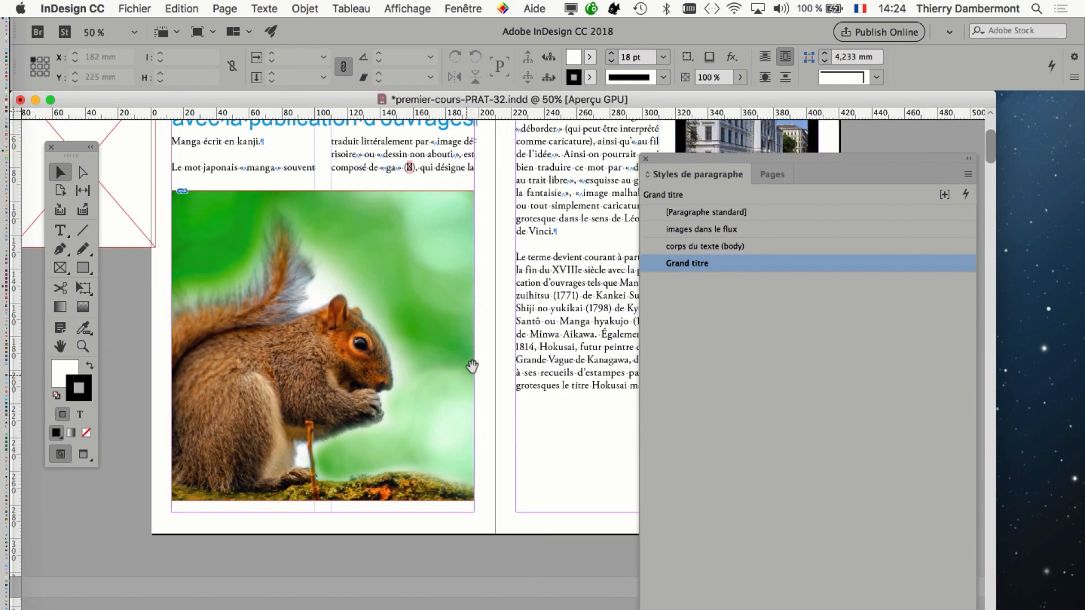
scroll(473, 368, "up", 5)
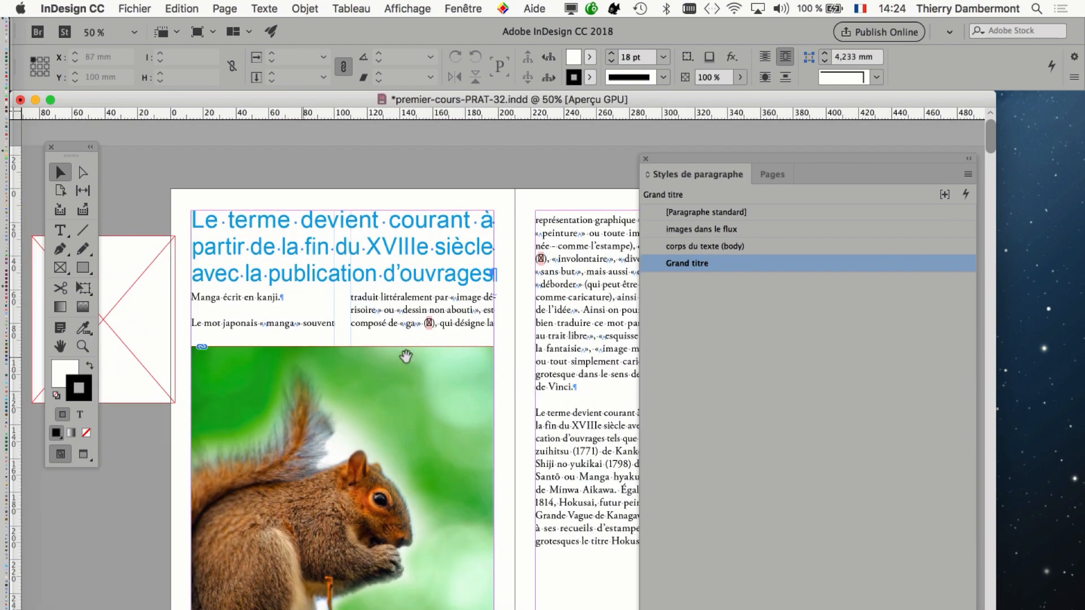
scroll(520, 392, "down", 15)
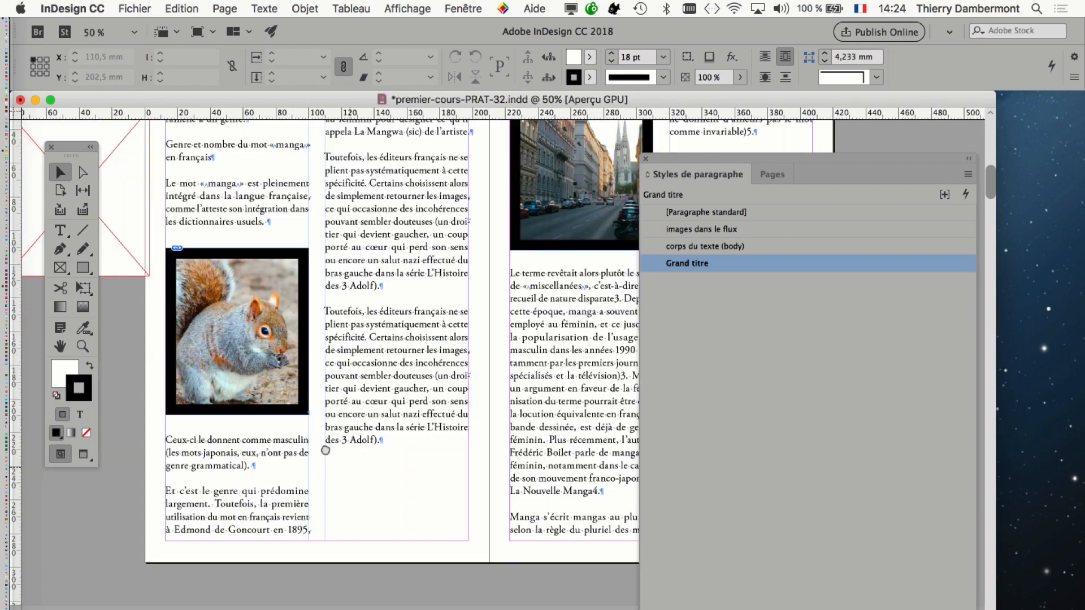
scroll(333, 407, "down", 15)
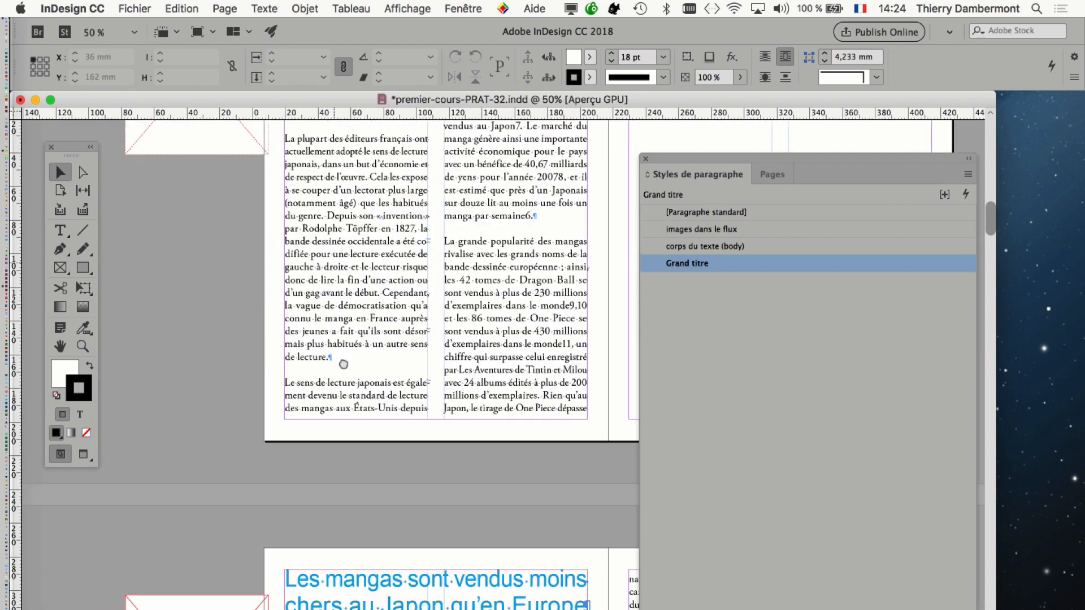
scroll(371, 381, "down", 5)
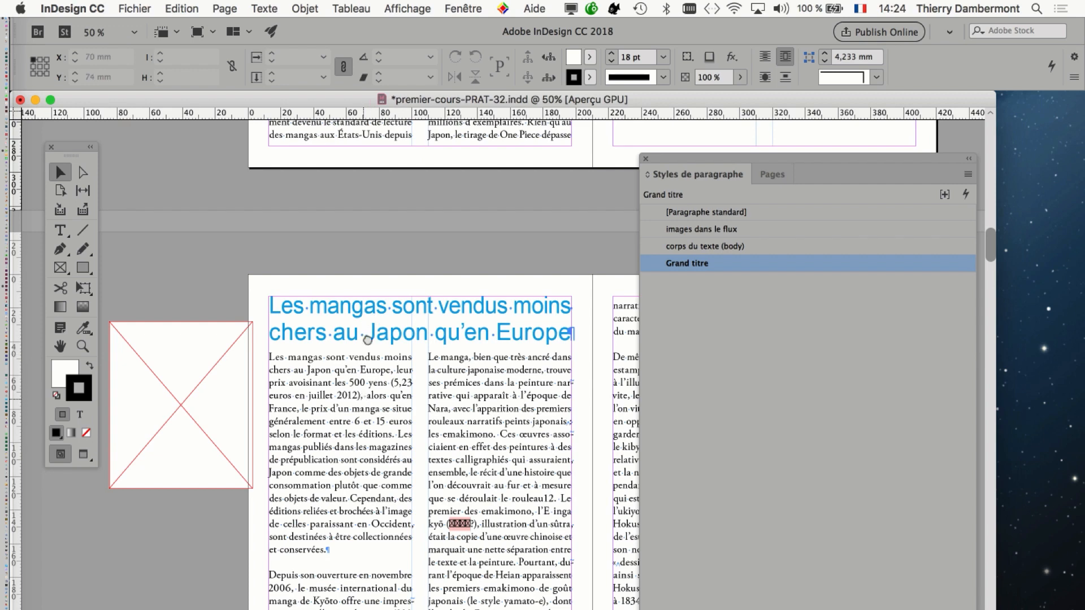
scroll(367, 317, "down", 5)
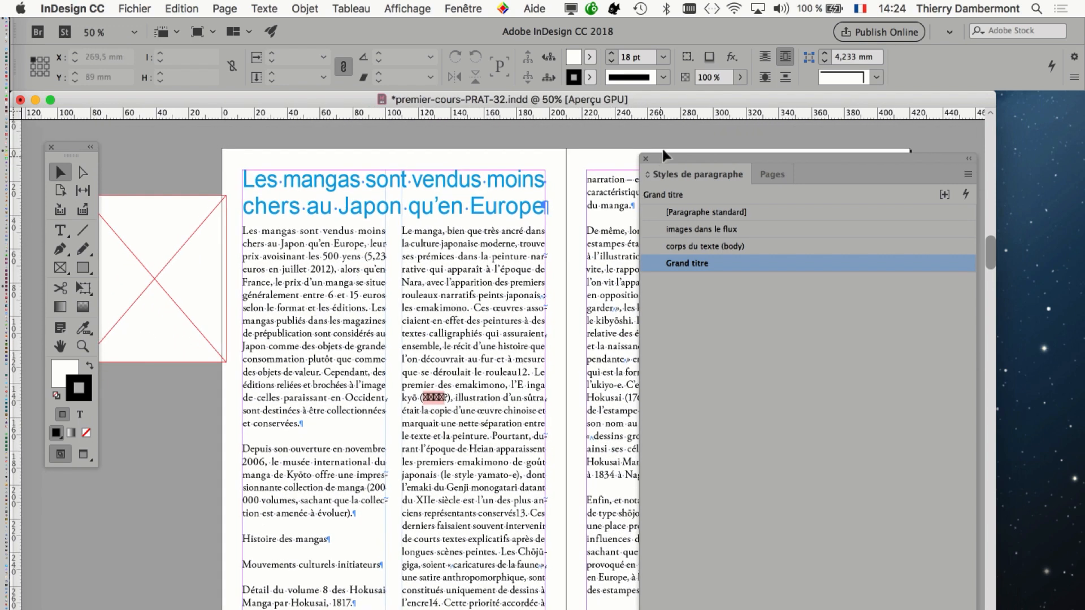
Step: Move the paragraph styles panel aside and place the text cursor in the first body paragraph under "Les mangas sont vendus moins chers"
left_click_drag(675, 161, 826, 171)
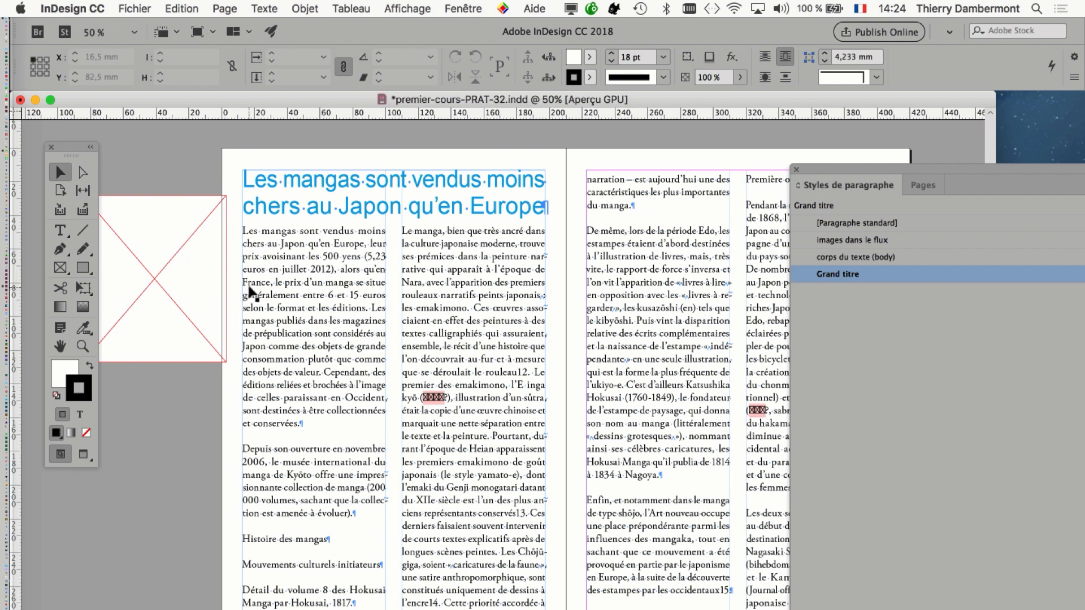
scroll(250, 288, "up", 1)
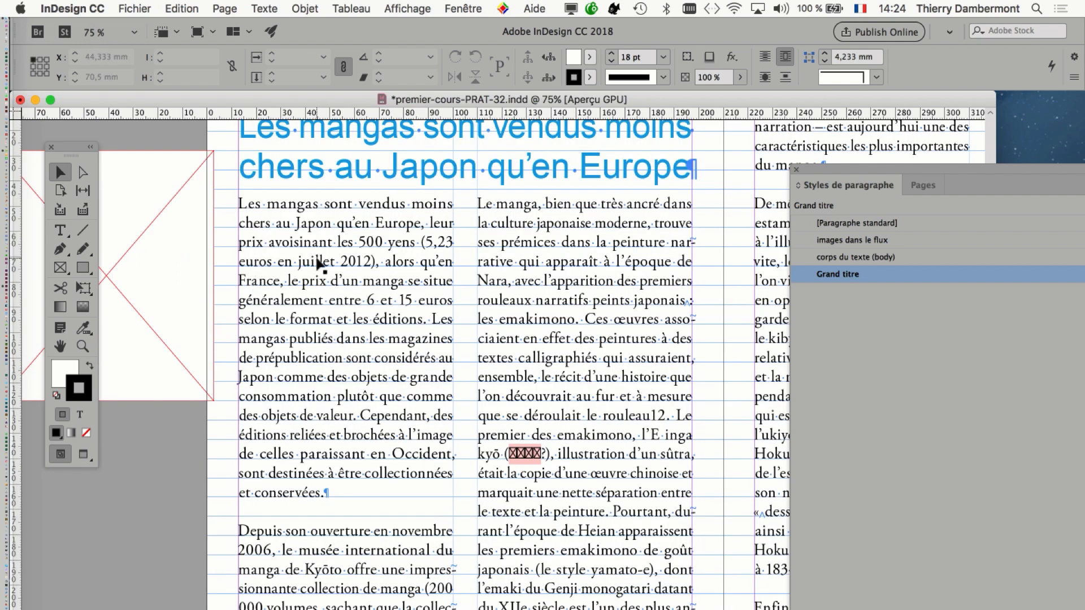
scroll(320, 263, "down", 1)
scroll(306, 210, "up", 1)
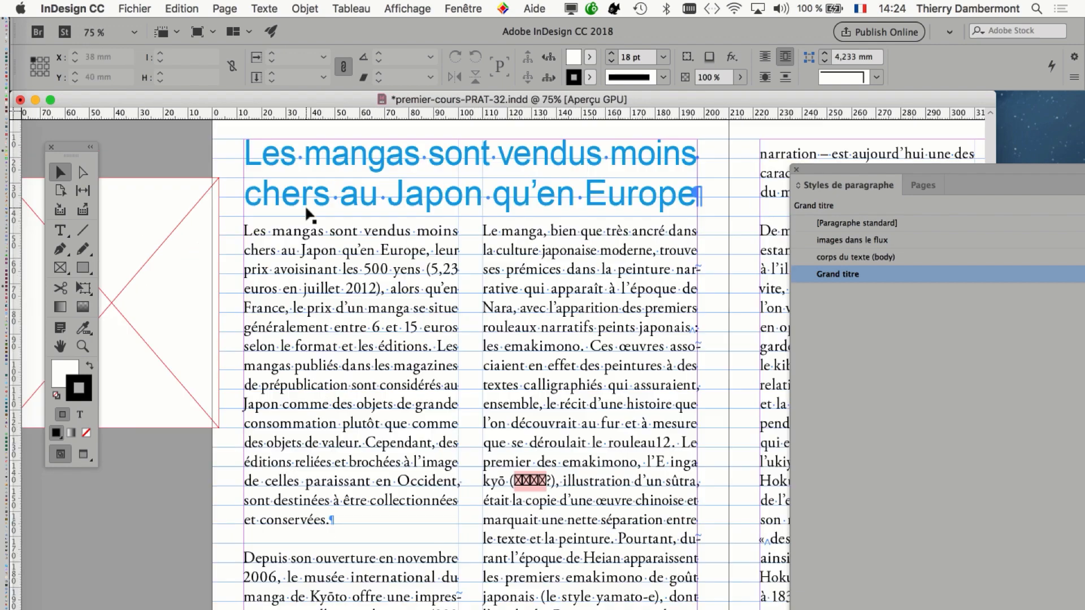
scroll(278, 246, "up", 1)
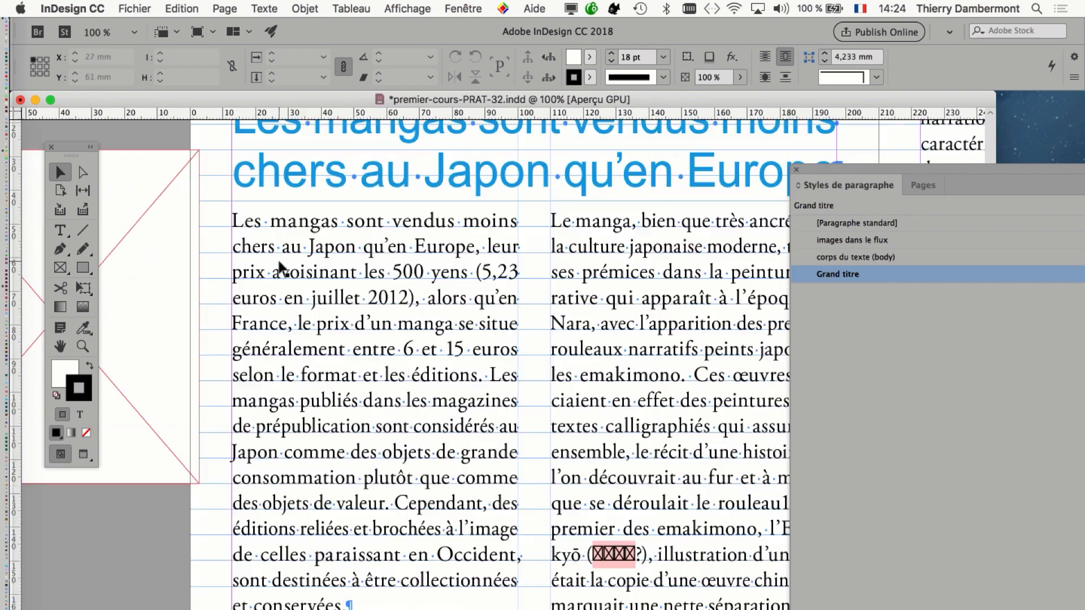
key("t")
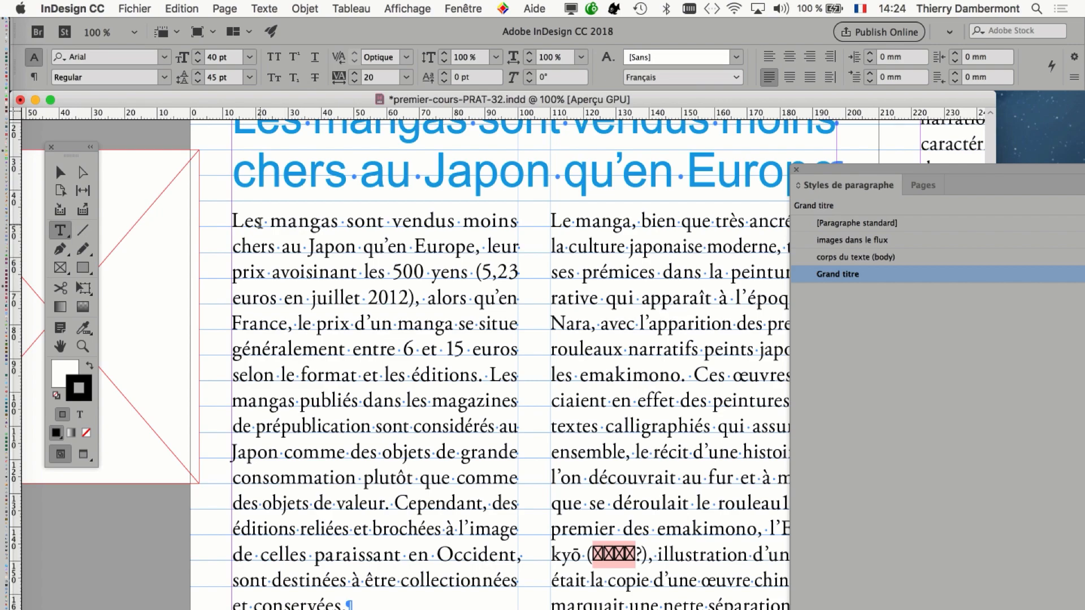
left_click(260, 237)
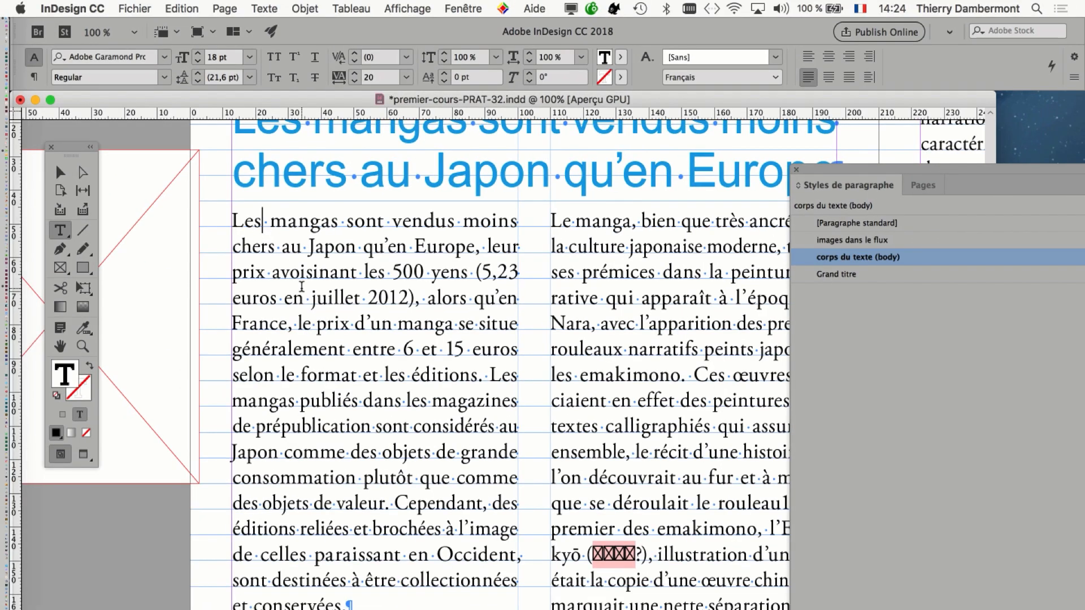
Step: Select the whole body paragraph beginning "Depuis son ouverture en novembre 2006"
scroll(344, 336, "down", 2)
scroll(302, 285, "down", 7)
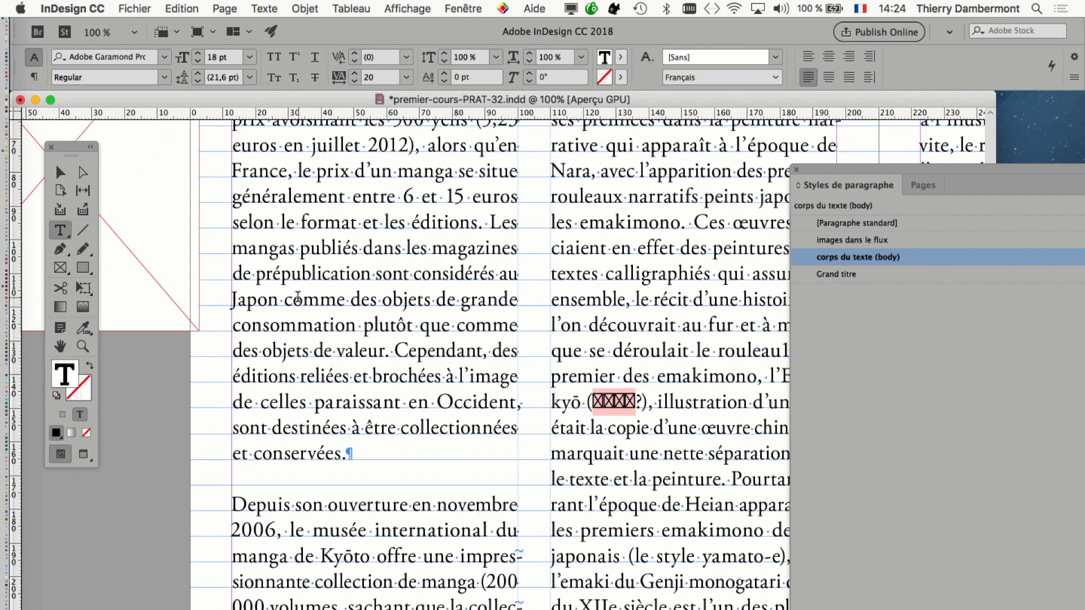
scroll(294, 301, "down", 5)
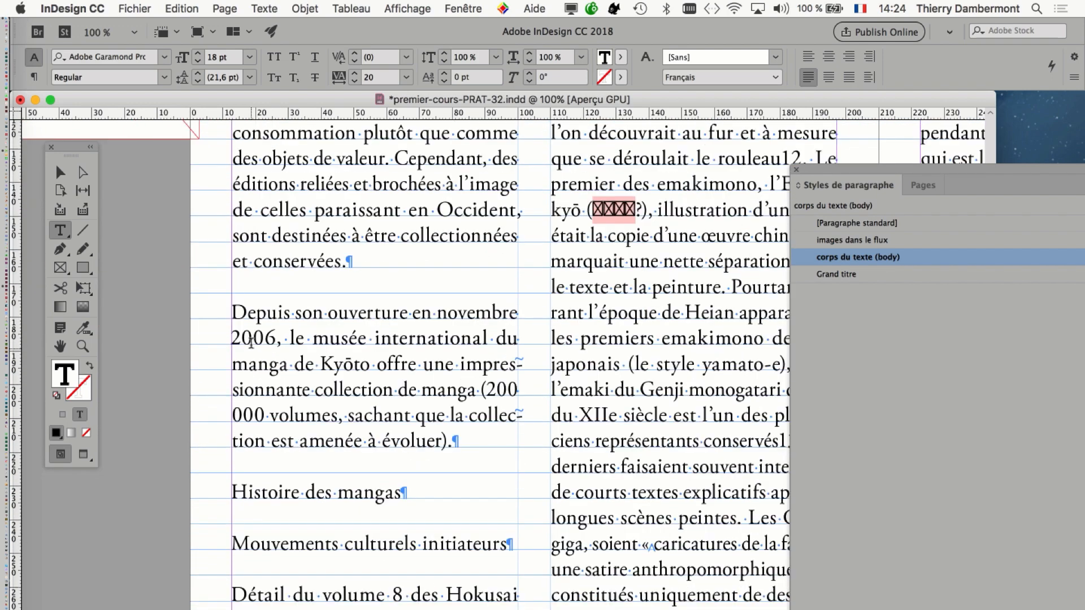
left_click_drag(232, 313, 459, 442)
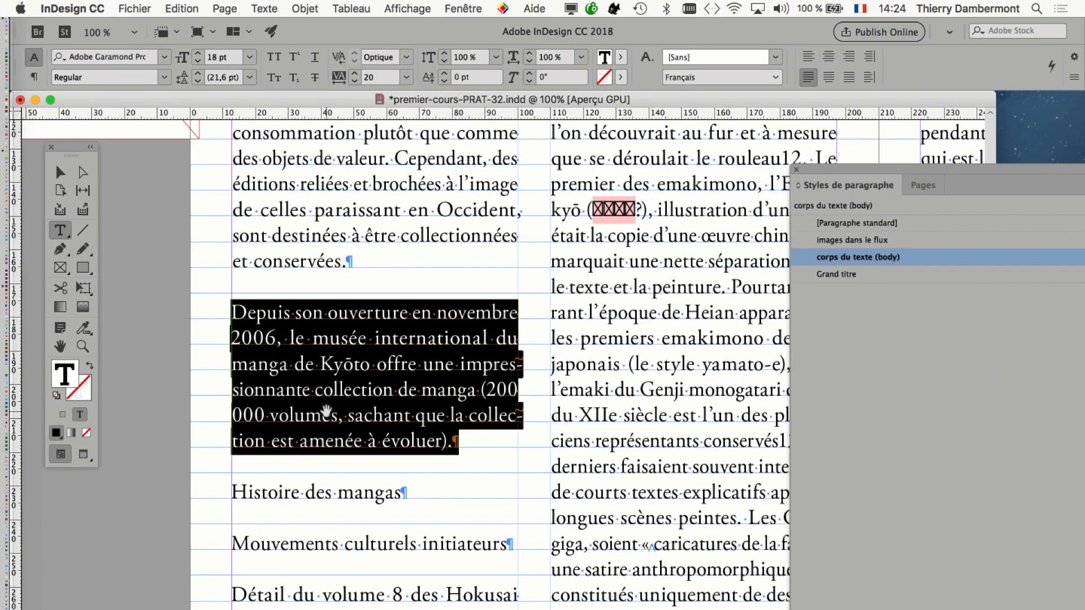
Step: Show the overview of all document pages and place it over the right-hand page of the spread
scroll(416, 300, "down", 1)
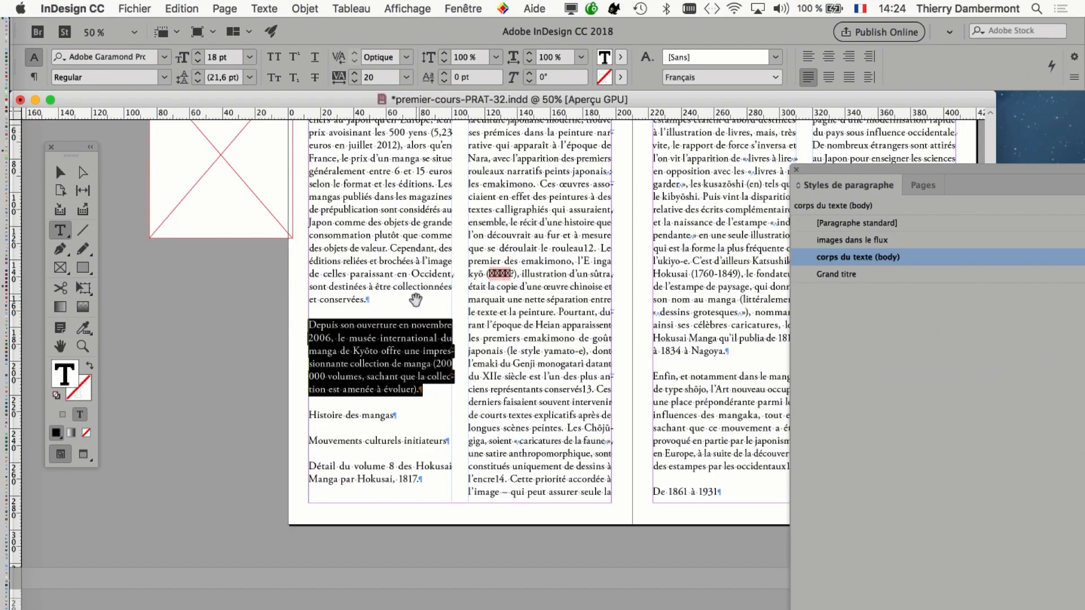
left_click(453, 8)
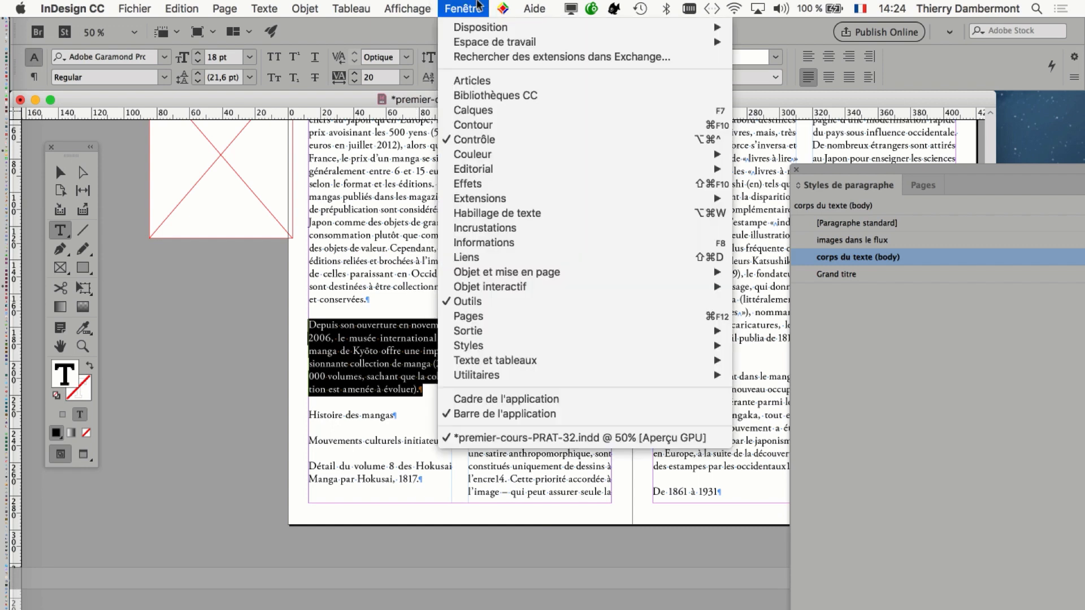
left_click(510, 316)
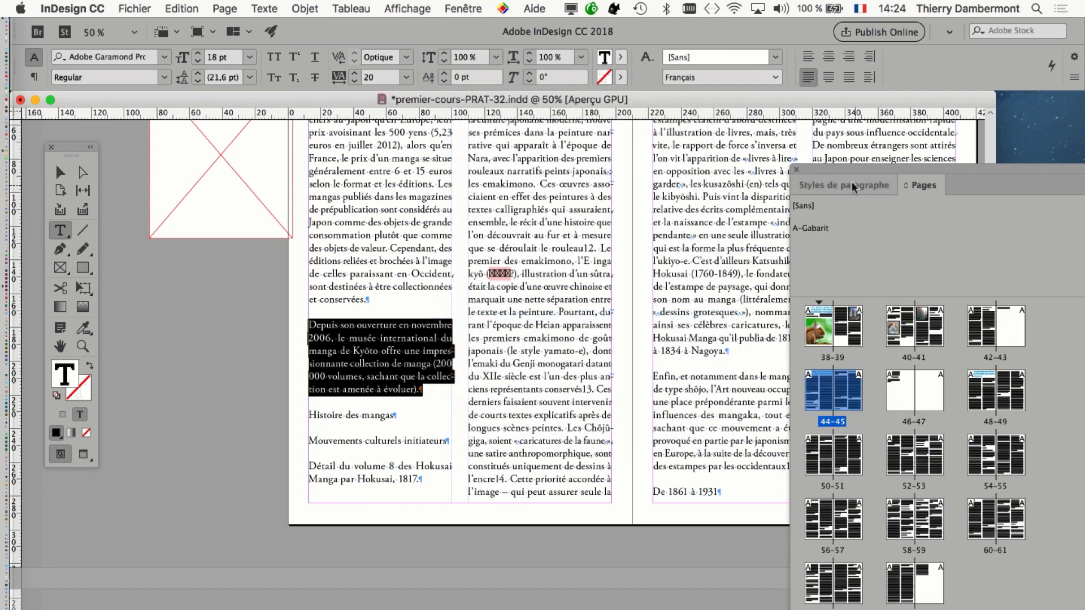
left_click_drag(844, 174, 626, 87)
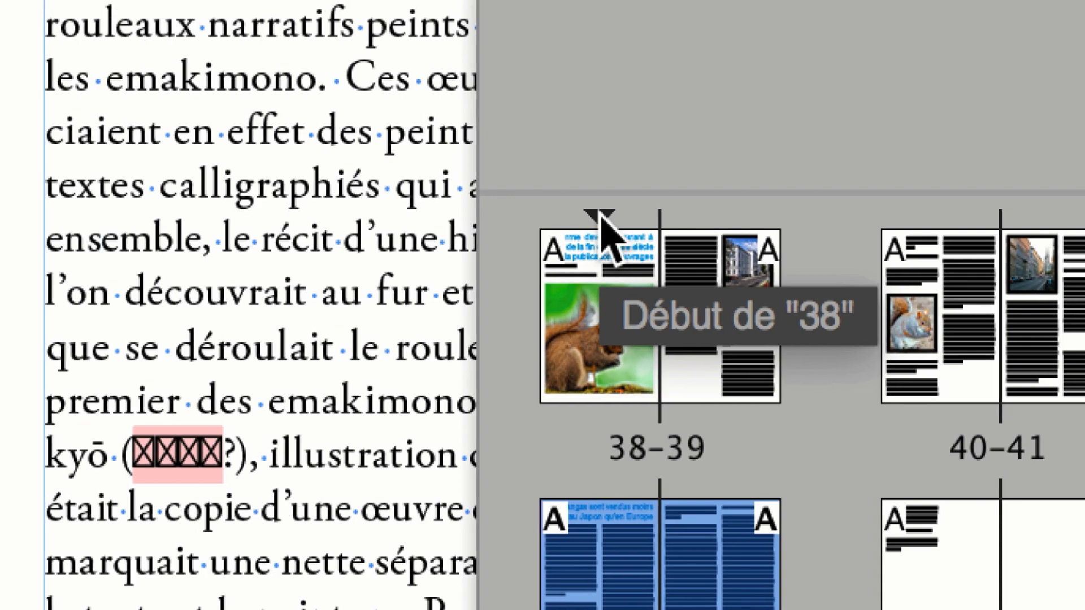
Step: Inspect the numbering and section options for the section starting at page 38, leaving them without applying changes
left_click(601, 219)
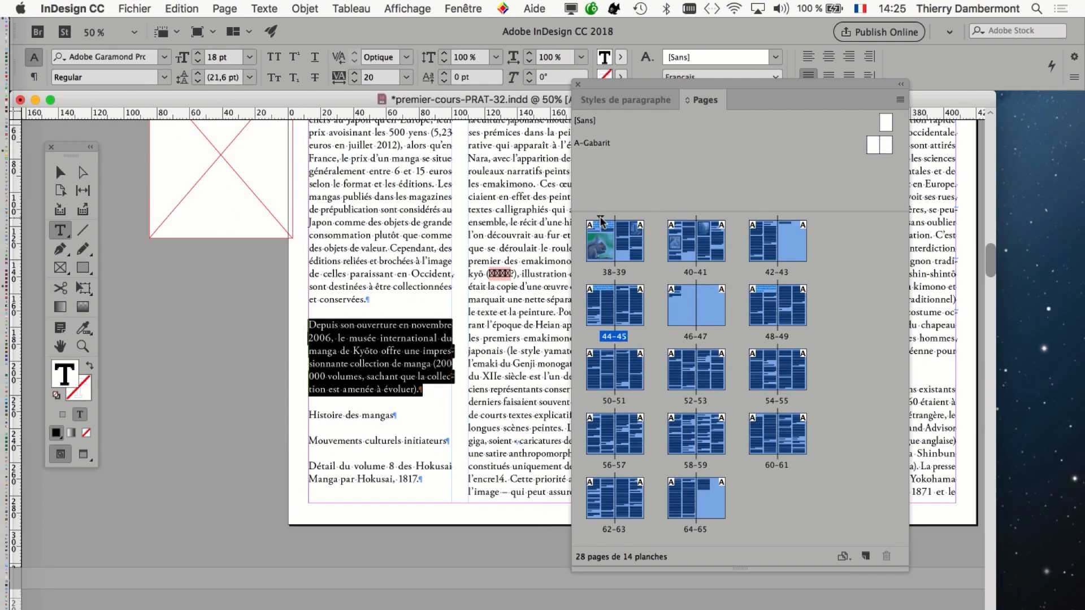
double_click(601, 219)
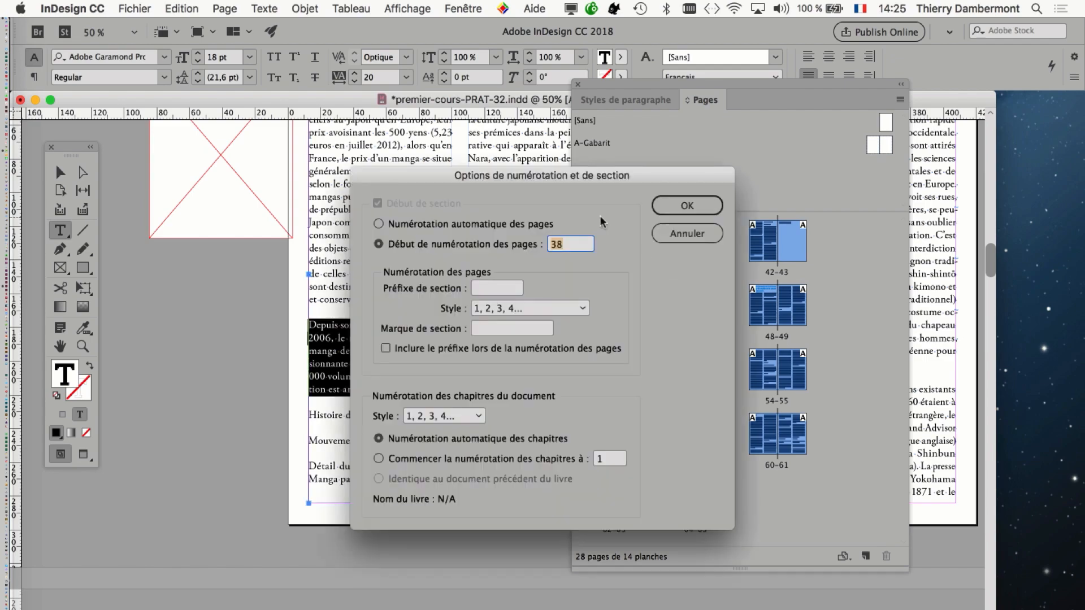
key("alt")
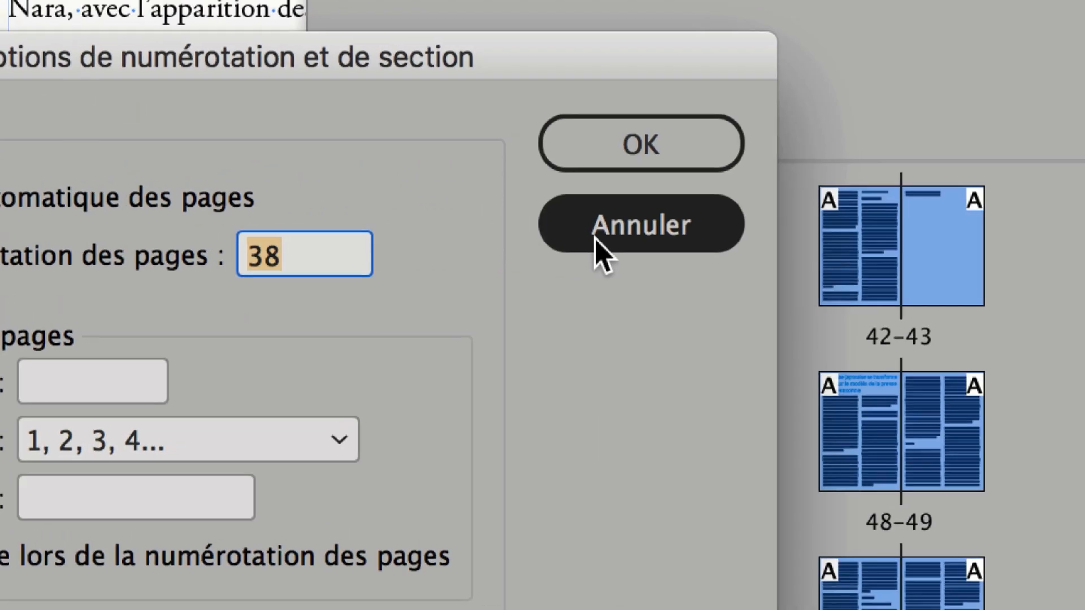
left_click(595, 240)
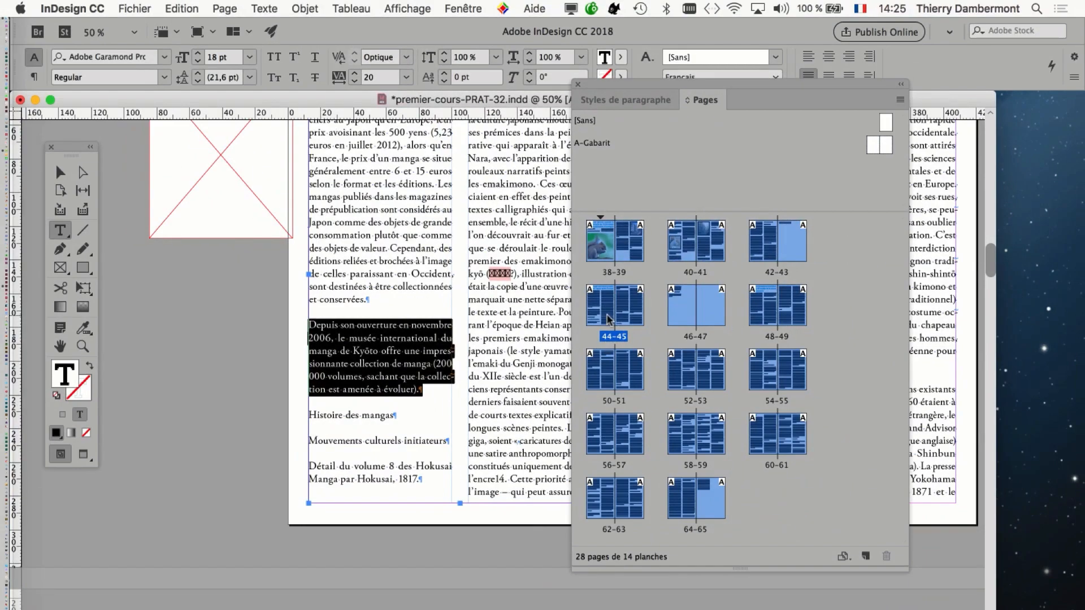
left_click(737, 464)
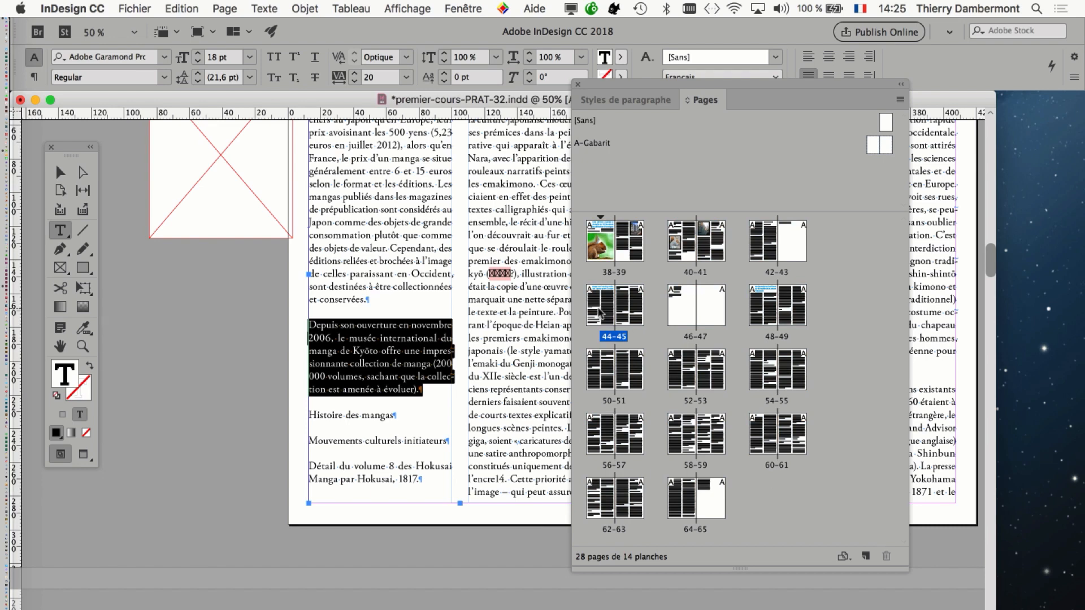
Step: Reselect the paragraph beginning "Depuis son ouverture en novembre 2006" on page 44 and close the page overview
left_click(599, 311)
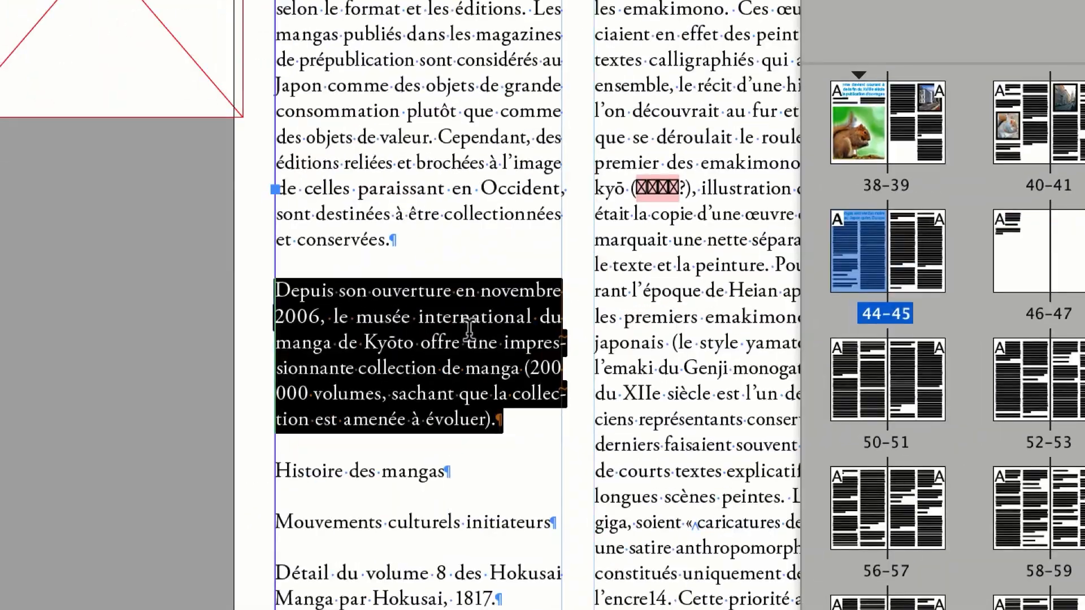
left_click(23, 357)
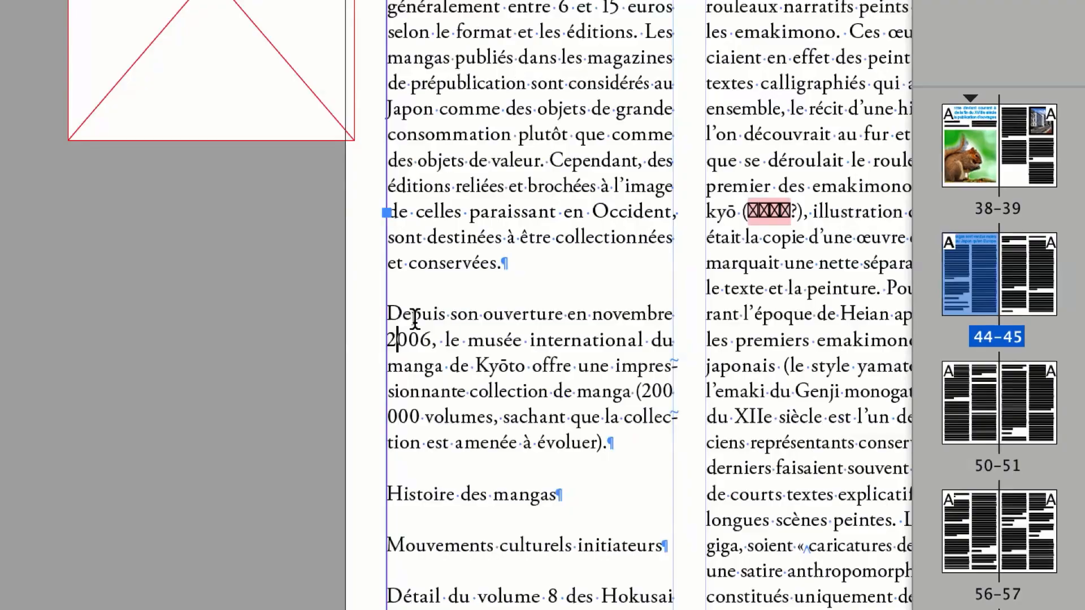
left_click_drag(406, 317, 586, 446)
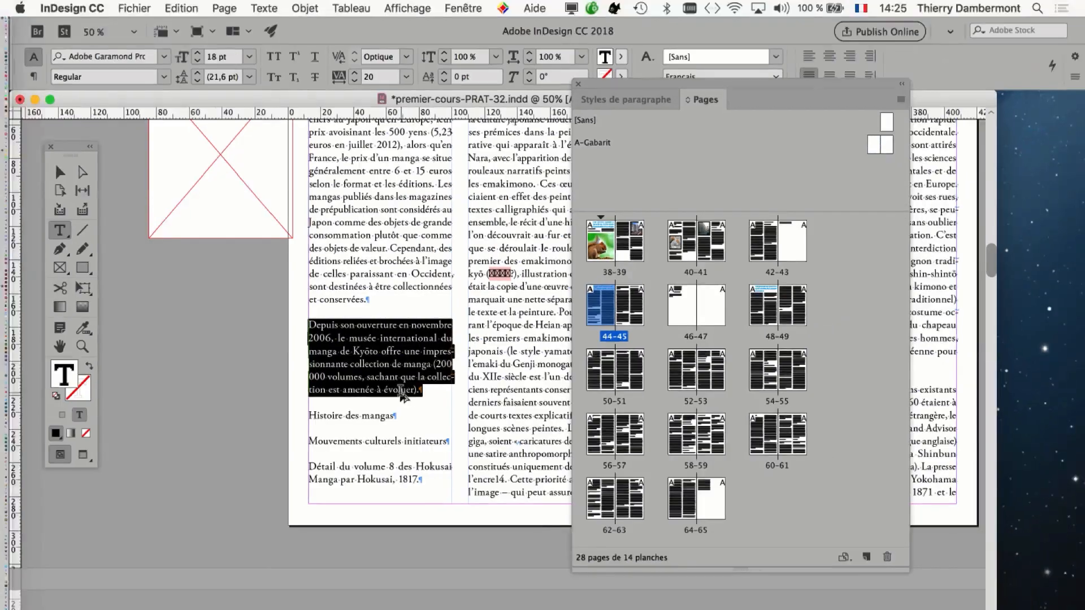
left_click(578, 85)
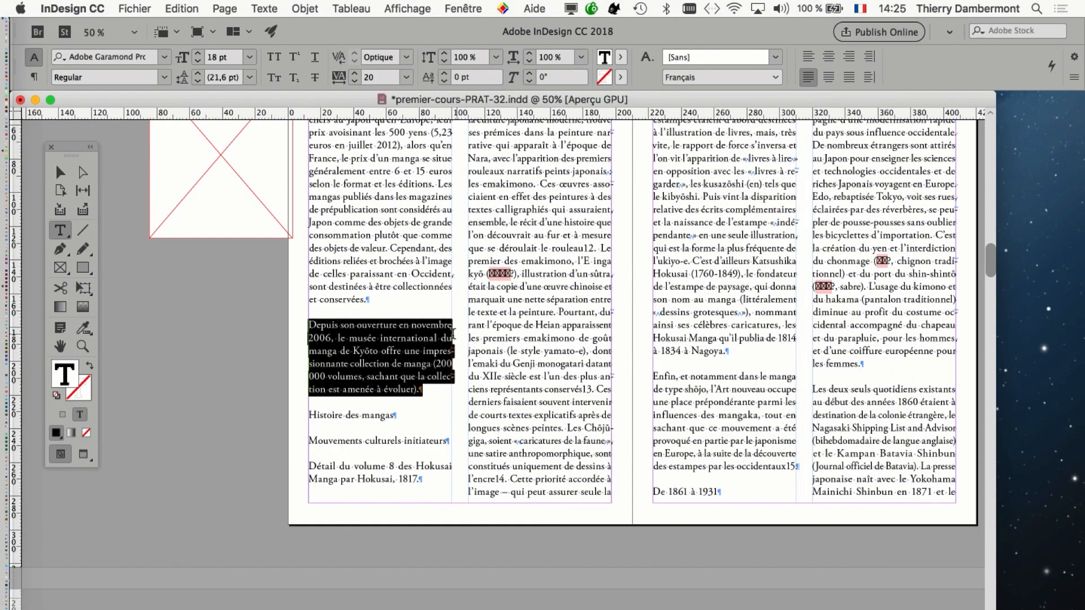
Step: Show the character and paragraph formatting panels for the selected paragraph and arrange them side by side next to the text
key("super+1")
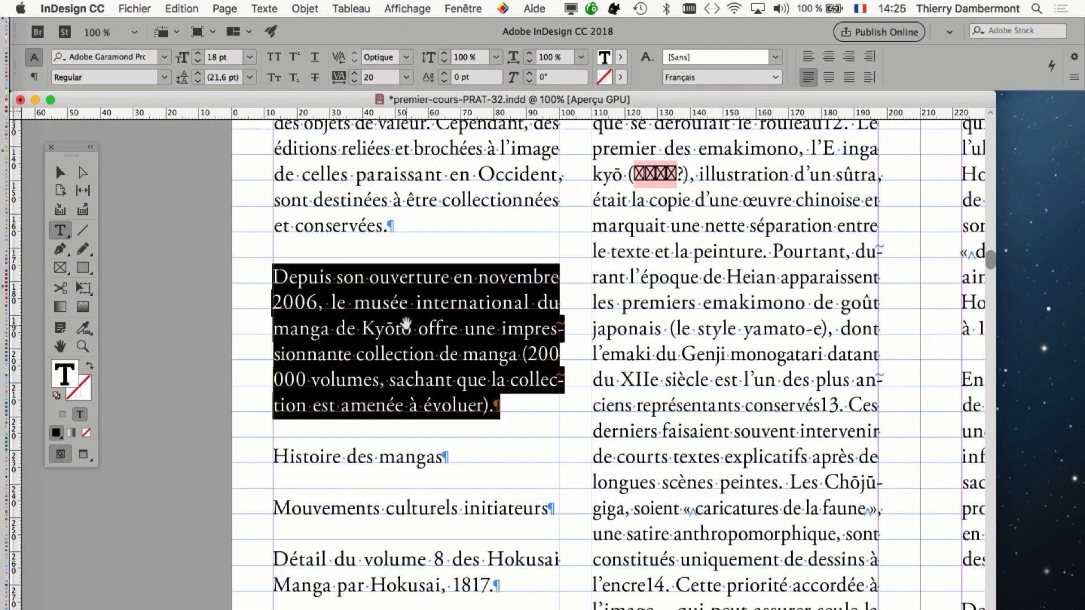
left_click_drag(406, 325, 303, 246)
left_click(269, 7)
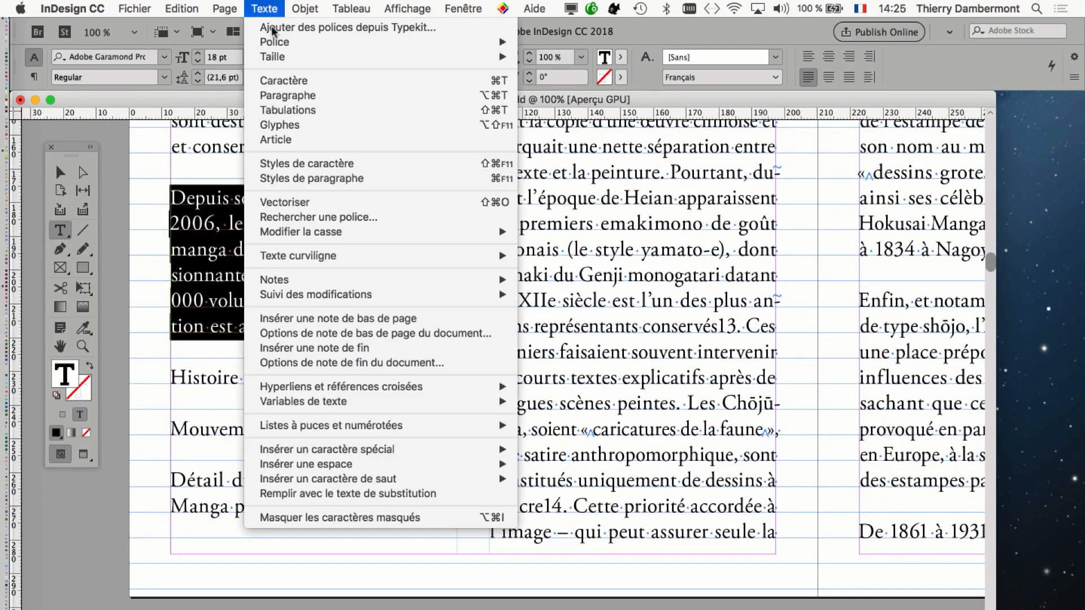
left_click(289, 84)
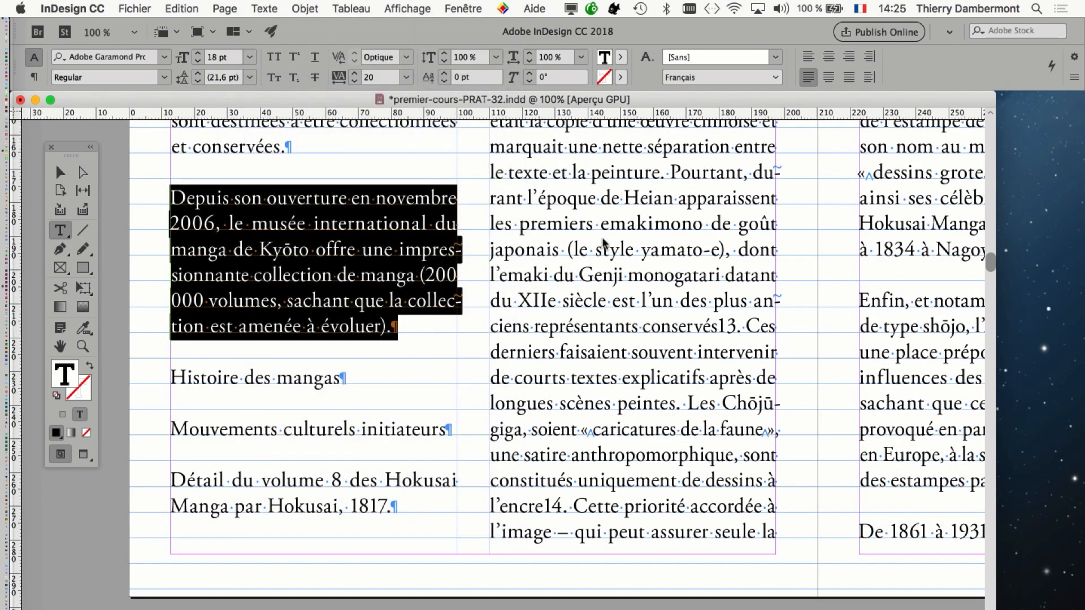
left_click_drag(521, 209, 619, 188)
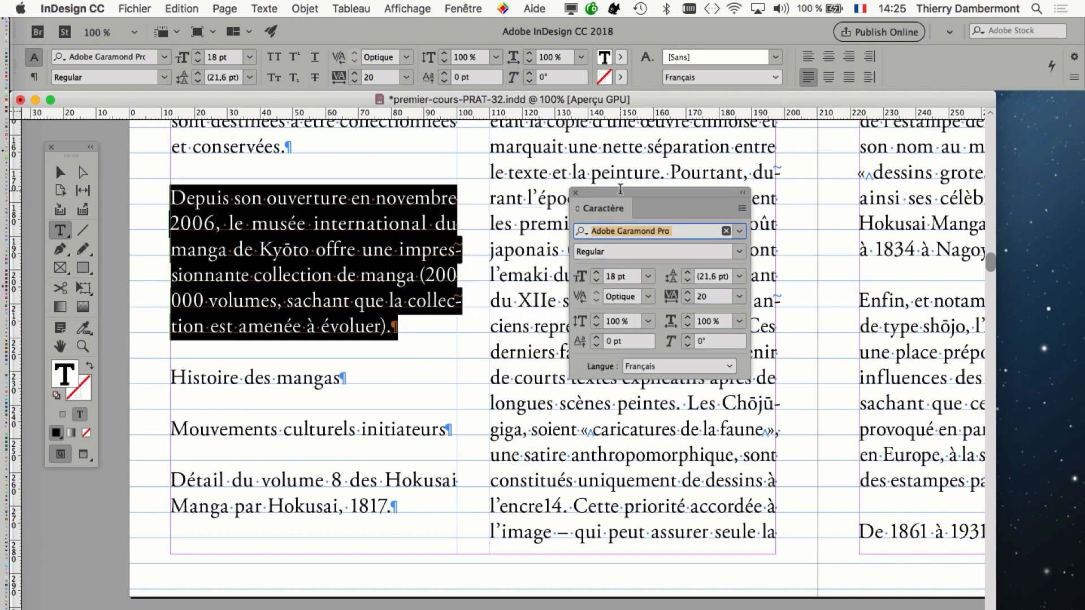
left_click(281, 7)
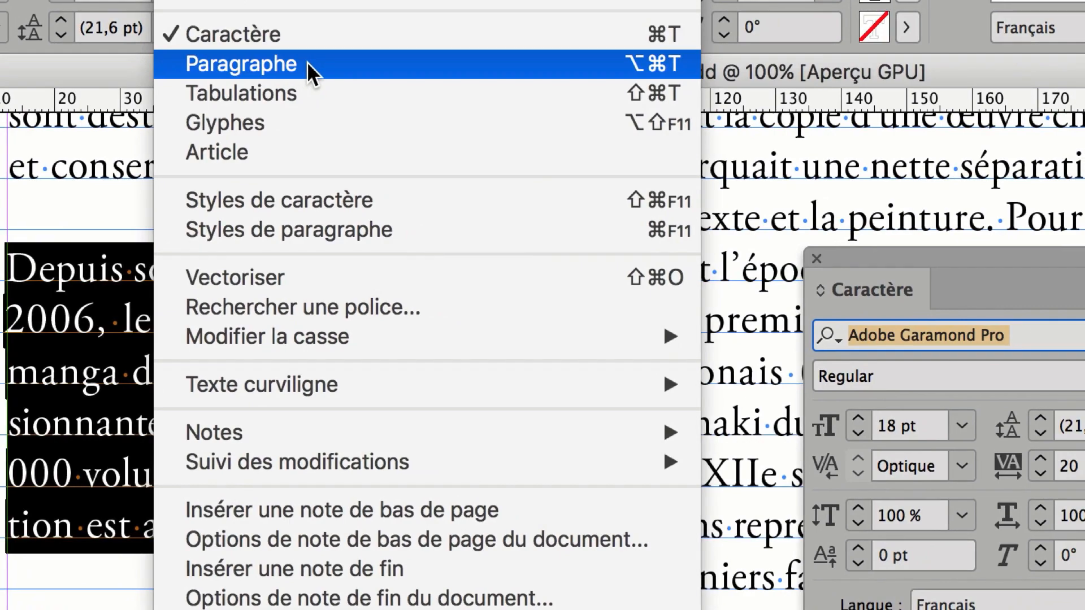
left_click(363, 191)
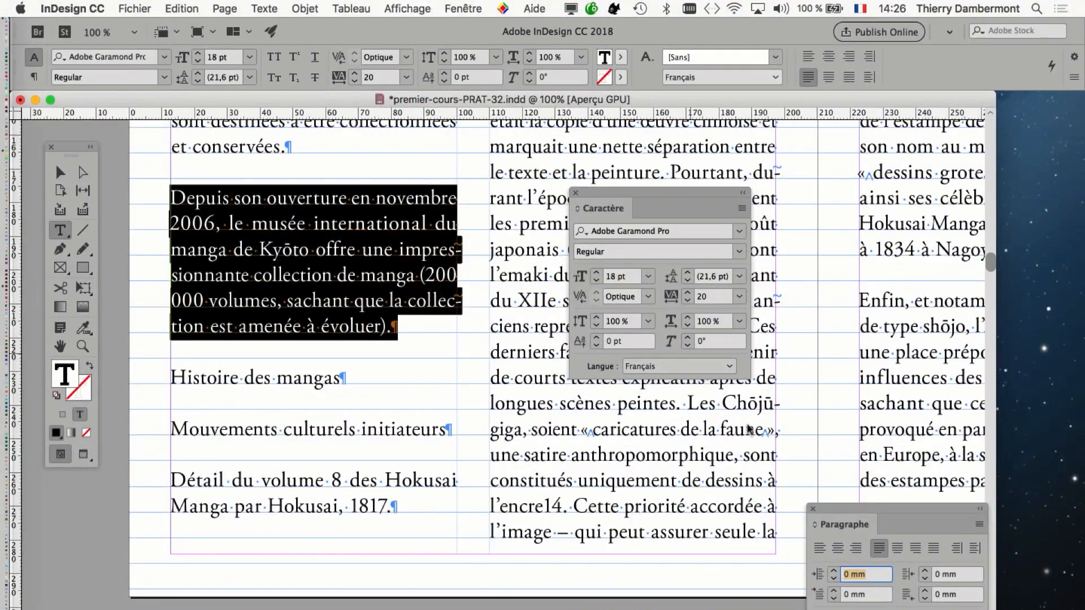
left_click_drag(651, 217, 206, 394)
left_click_drag(833, 511, 528, 165)
left_click_drag(219, 367, 793, 166)
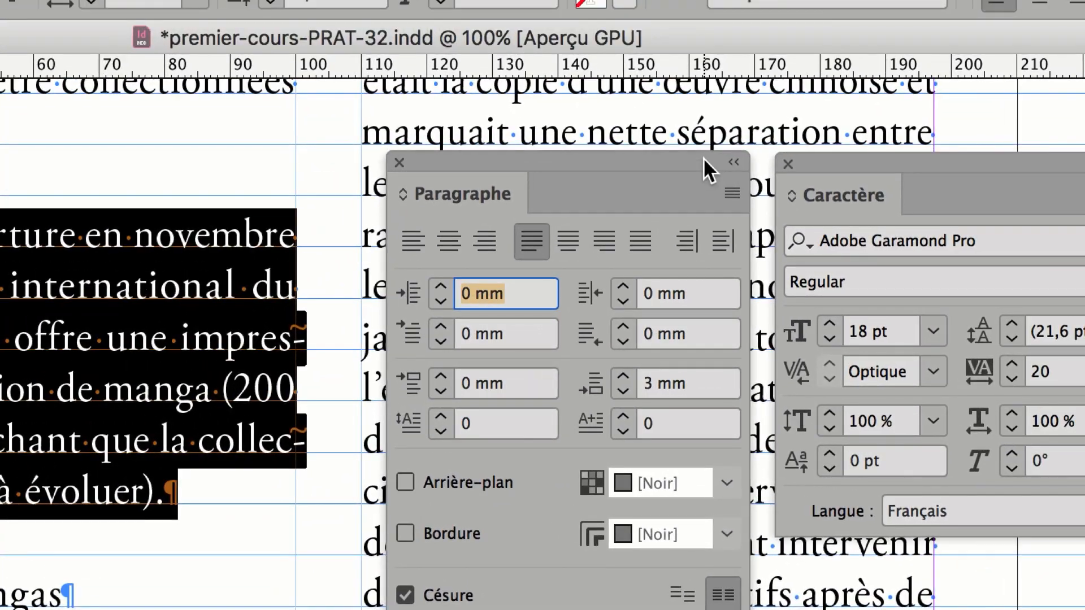
Step: Turn off baseline grid alignment for the selected paragraph, keeping the paragraph formatting panel beside it
left_click_drag(703, 158, 612, 232)
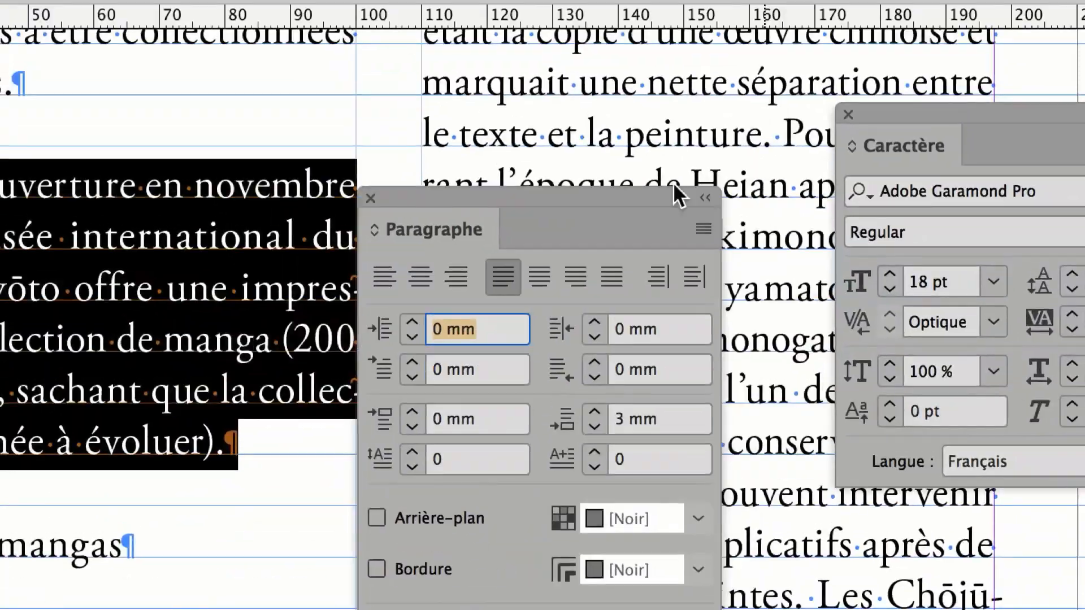
left_click_drag(673, 182, 722, 59)
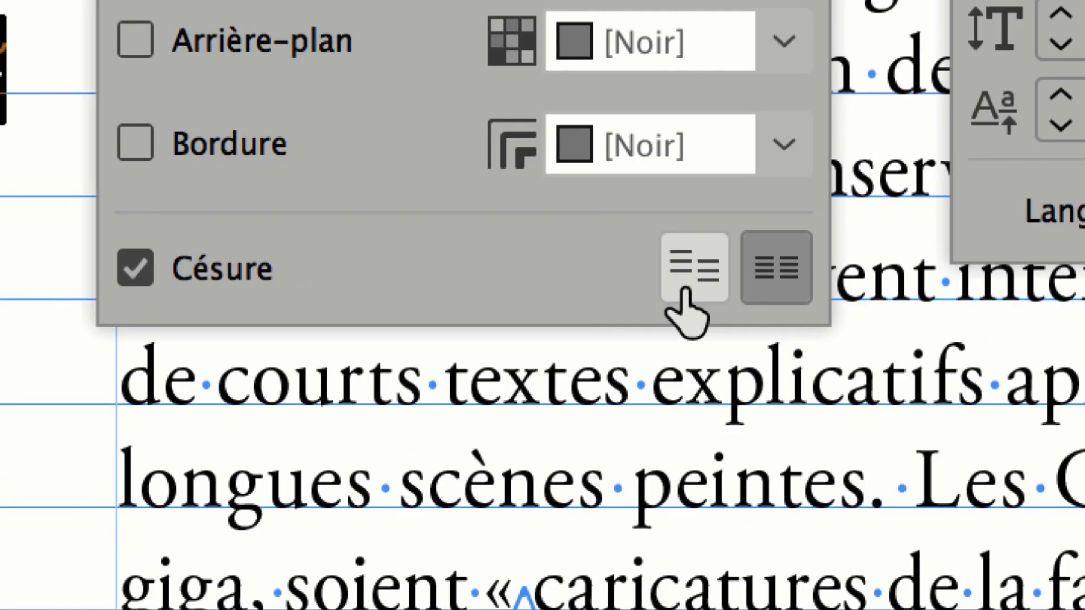
left_click(685, 294)
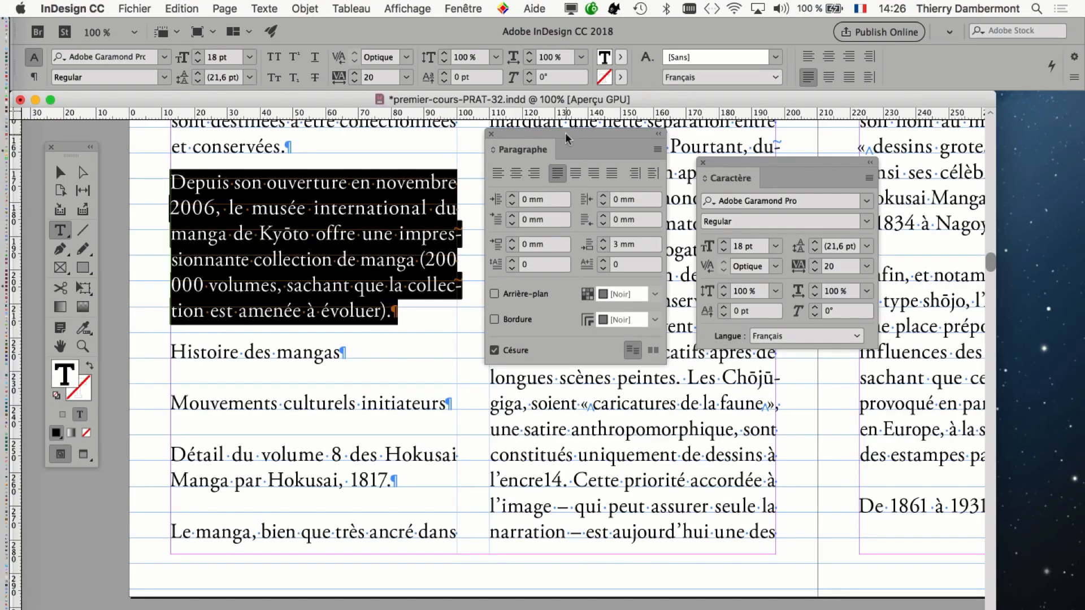
Step: Format the selected paragraph in Adobe Garamond Pro Bold at 22 pt
left_click_drag(568, 140, 909, 423)
left_click_drag(729, 160, 539, 153)
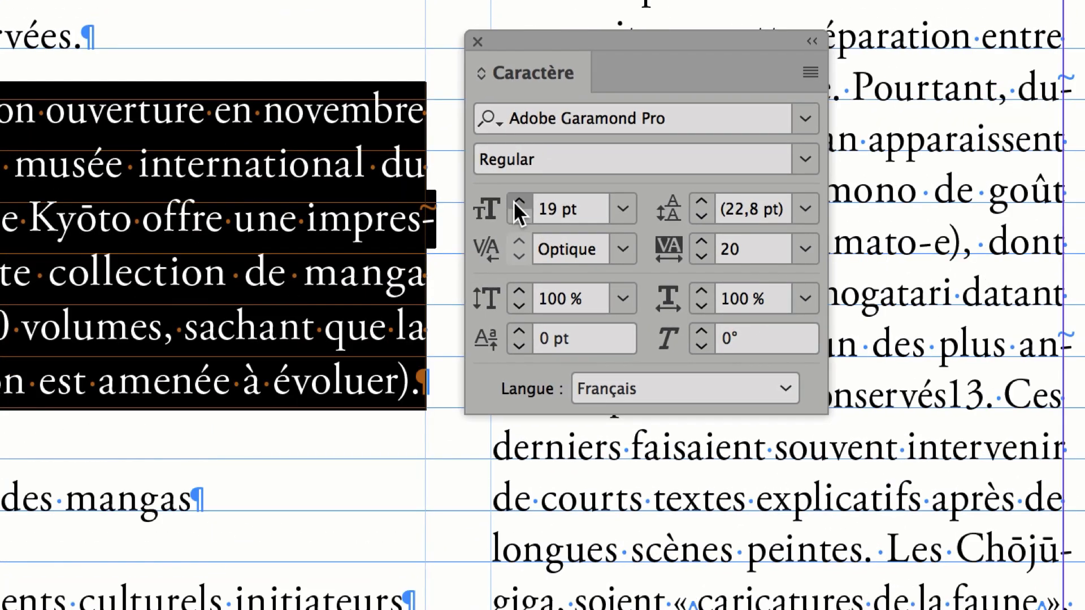
left_click(516, 205)
left_click(516, 205)
left_click(516, 205)
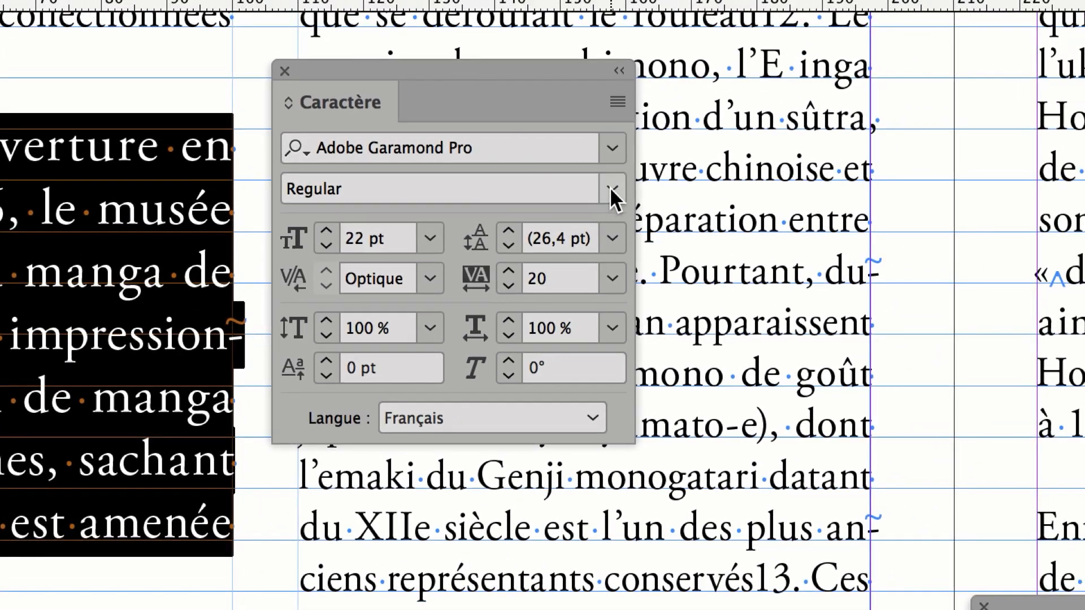
left_click(845, 149)
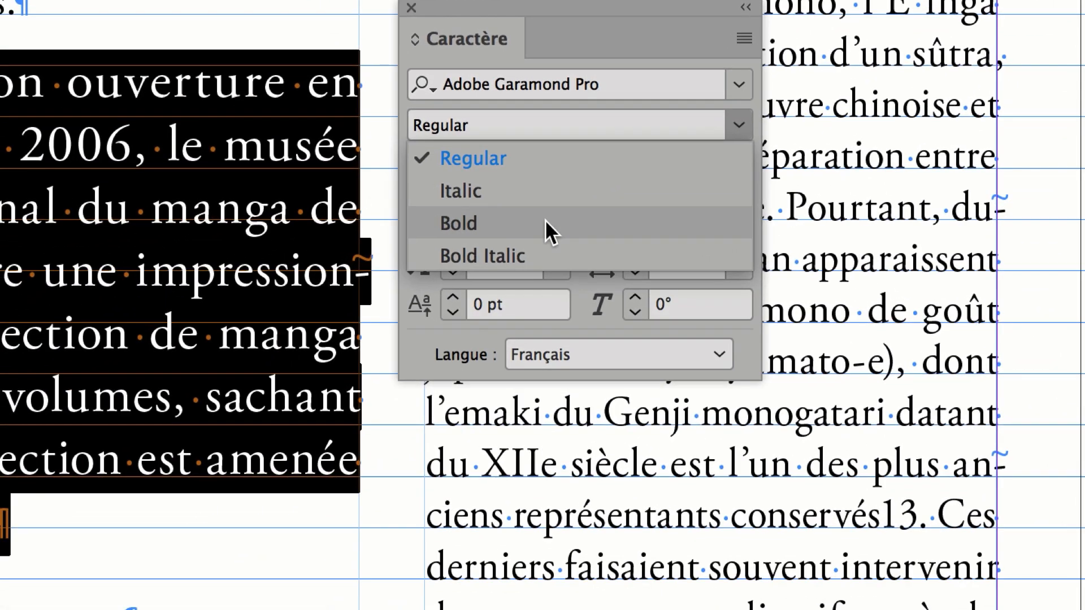
left_click(430, 289)
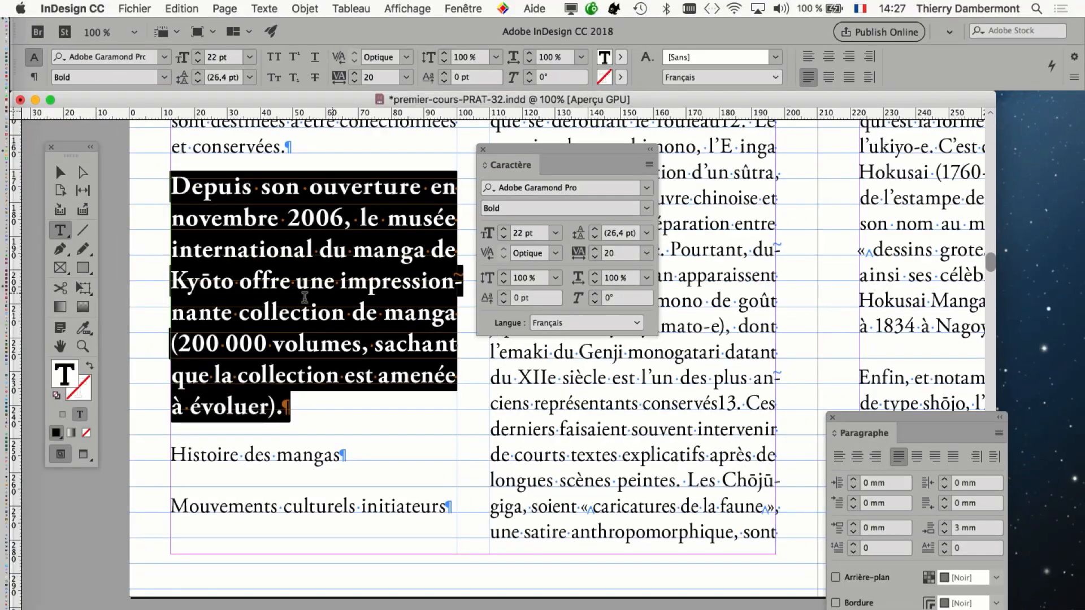
Step: Place the text cursor in the enlarged bold paragraph and close the character and paragraph formatting panels
left_click_drag(576, 144, 736, 159)
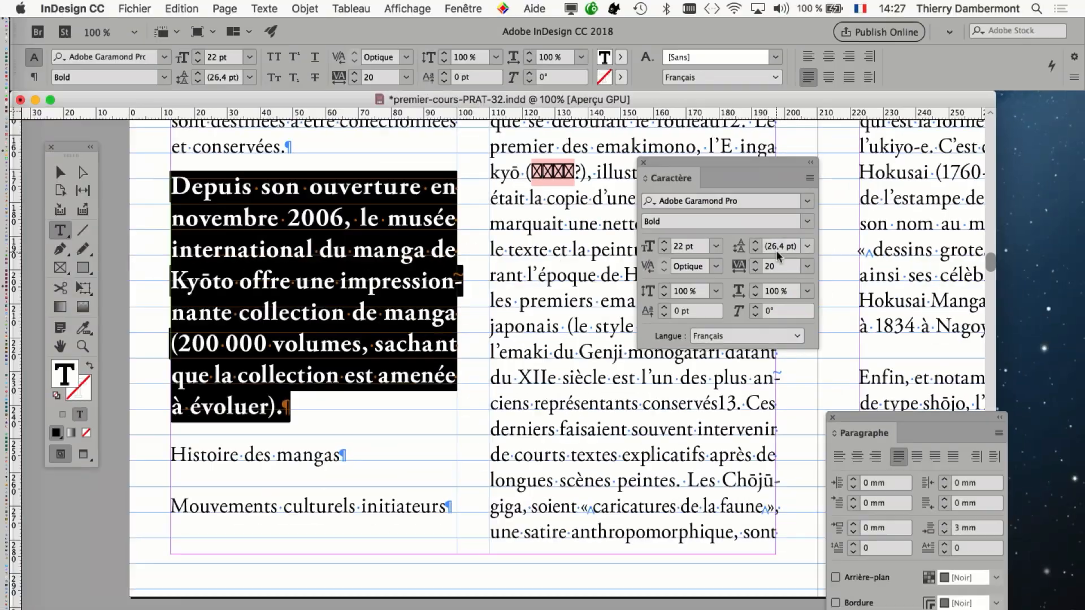
left_click_drag(720, 167, 841, 175)
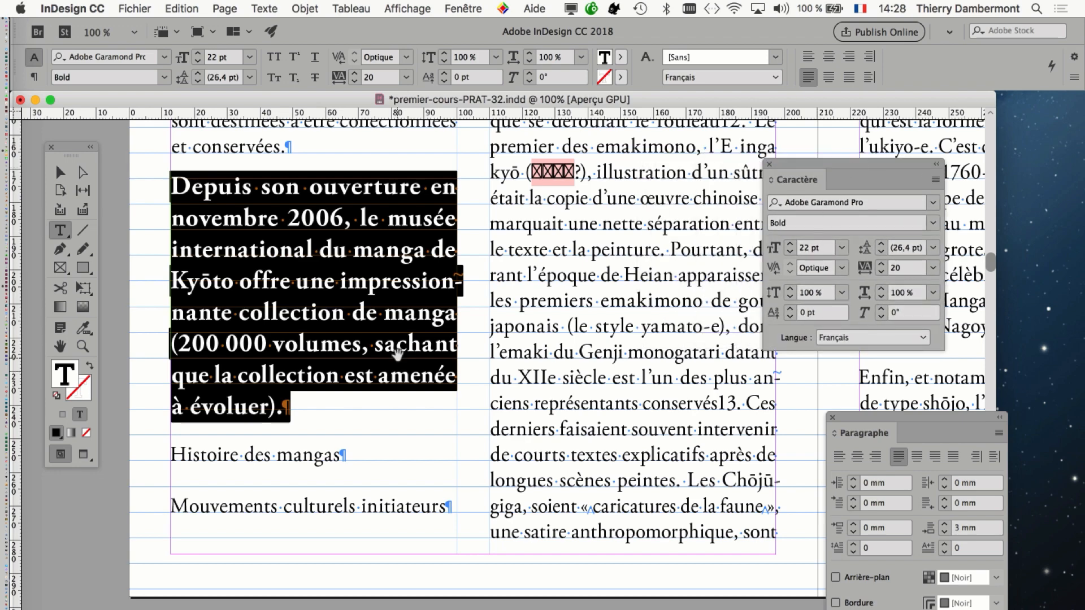
scroll(398, 355, "down", 2)
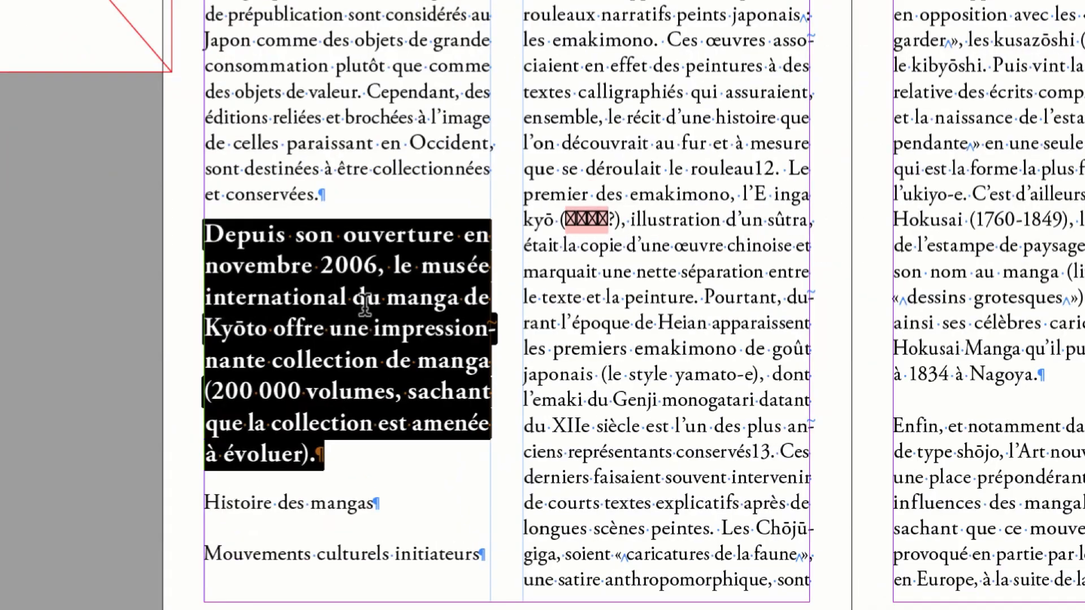
left_click(365, 302)
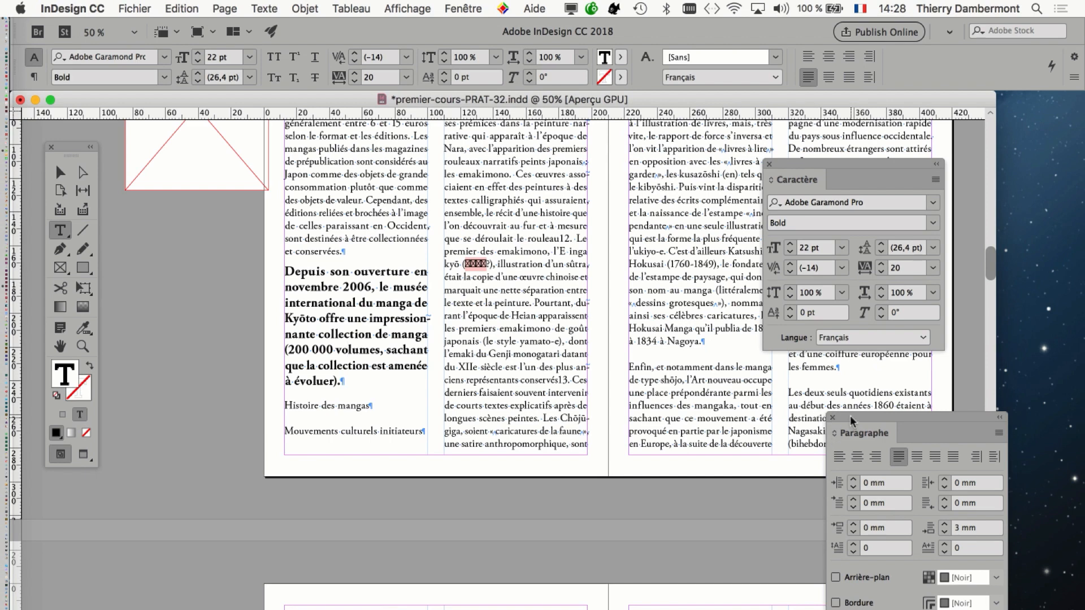
left_click_drag(850, 415, 554, 162)
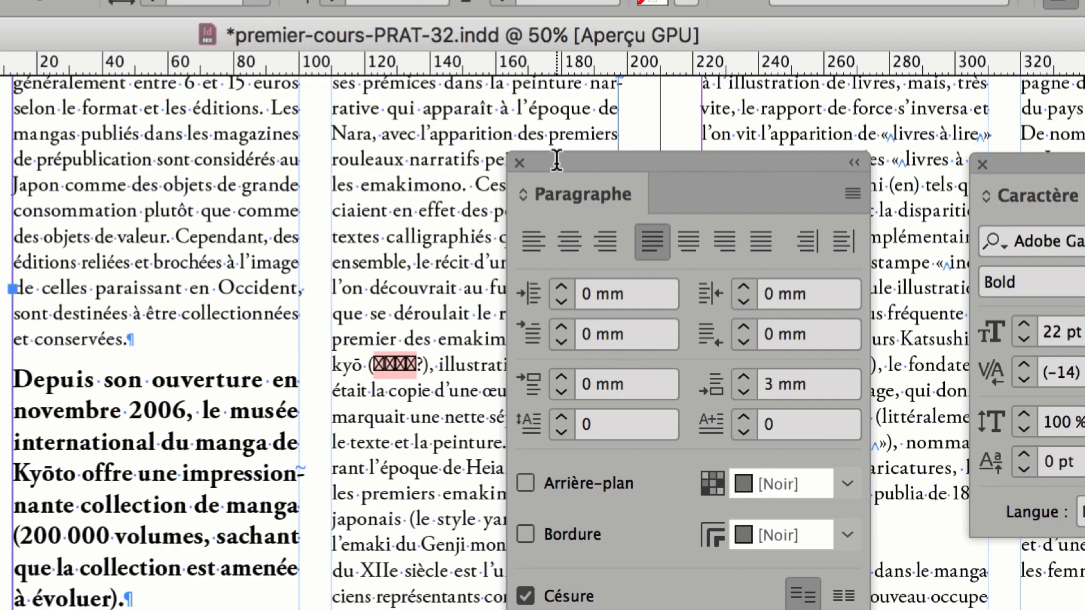
left_click(519, 163)
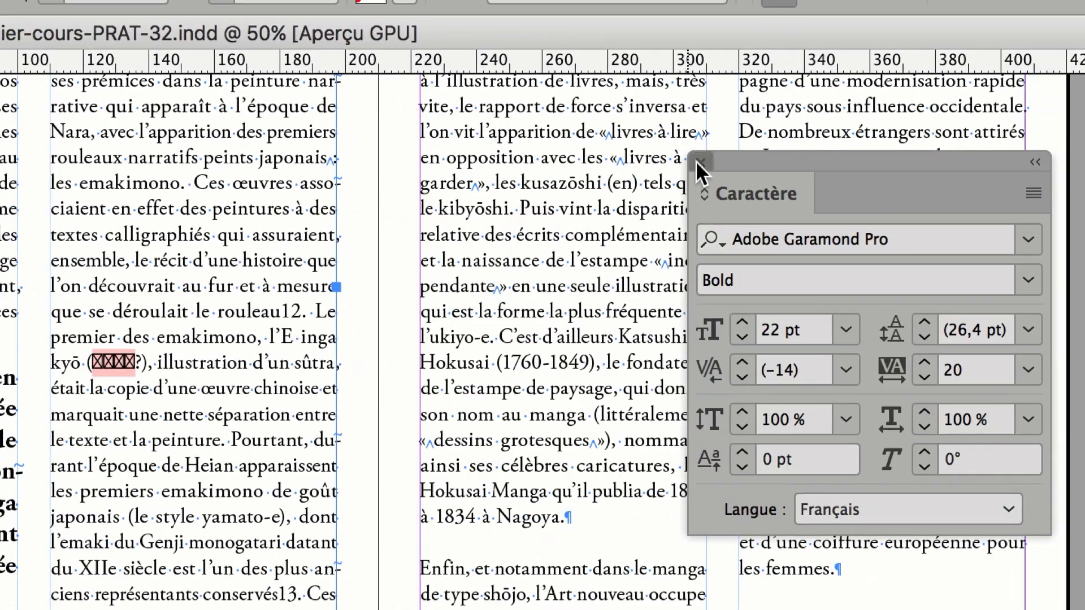
left_click(700, 162)
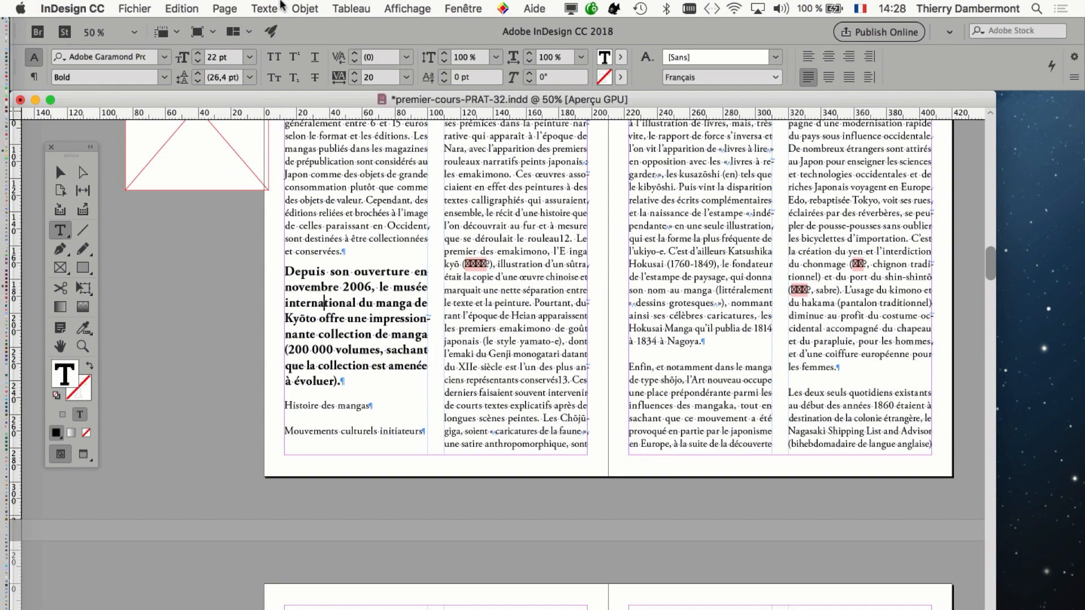
Step: Show the paragraph styles panel, shrink it and place it next to the bold paragraph
left_click(279, 8)
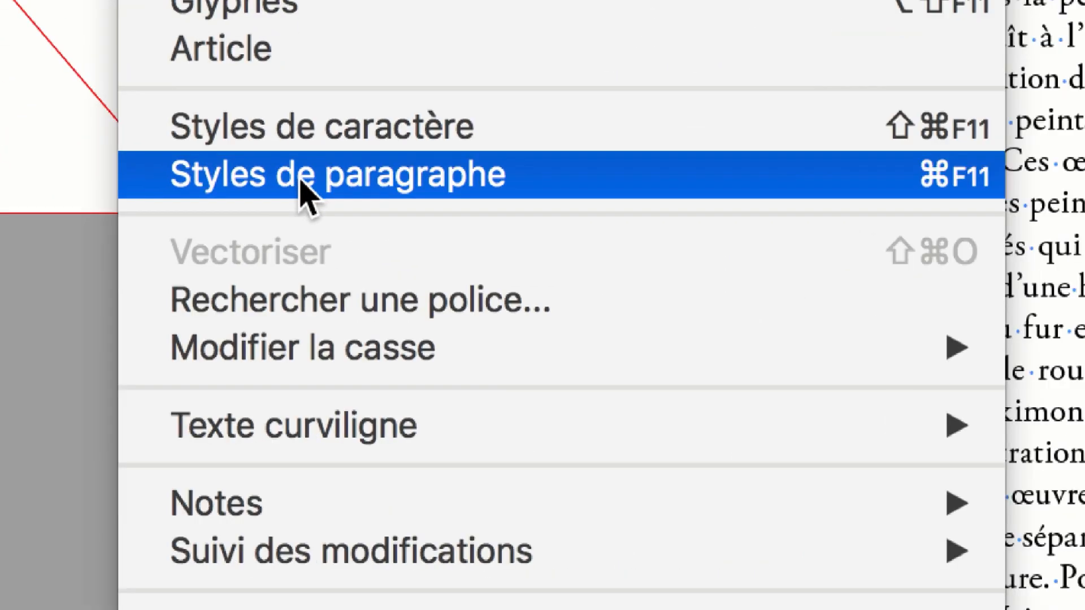
left_click(301, 180)
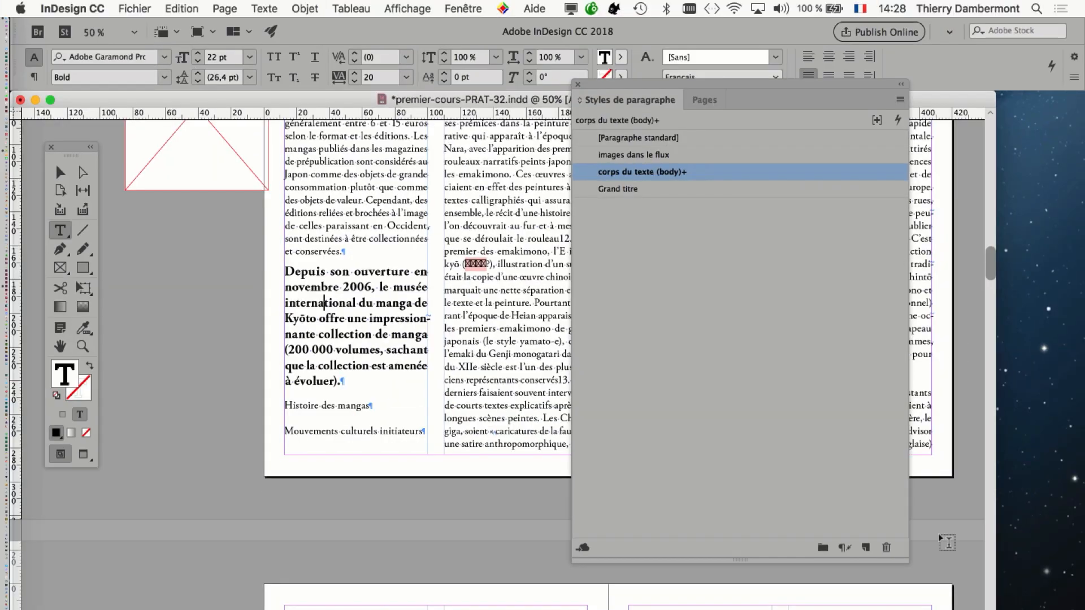
left_click_drag(904, 561, 880, 307)
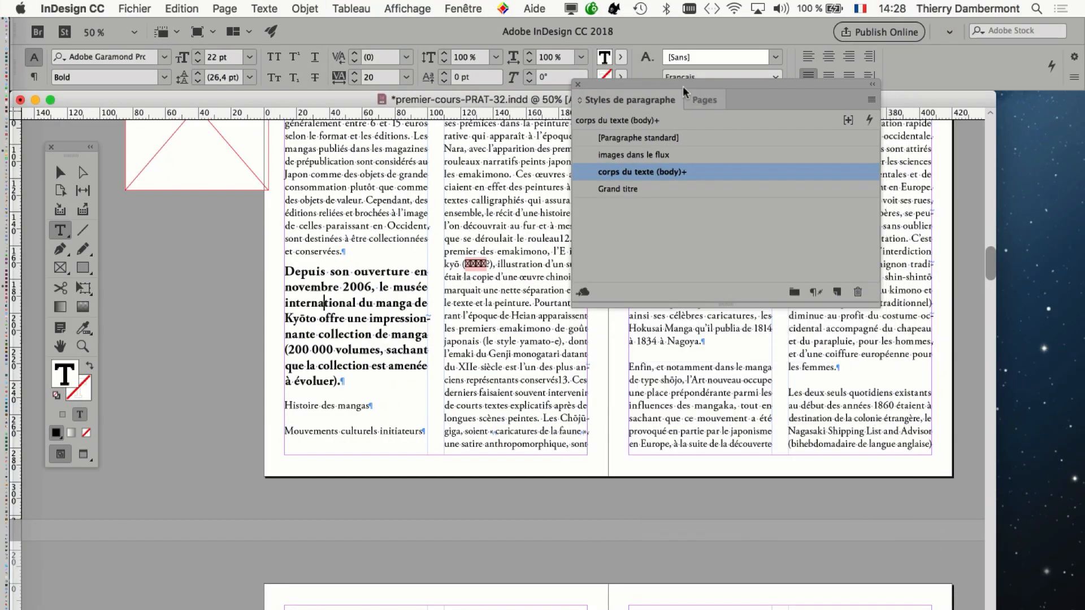
left_click_drag(683, 84, 608, 262)
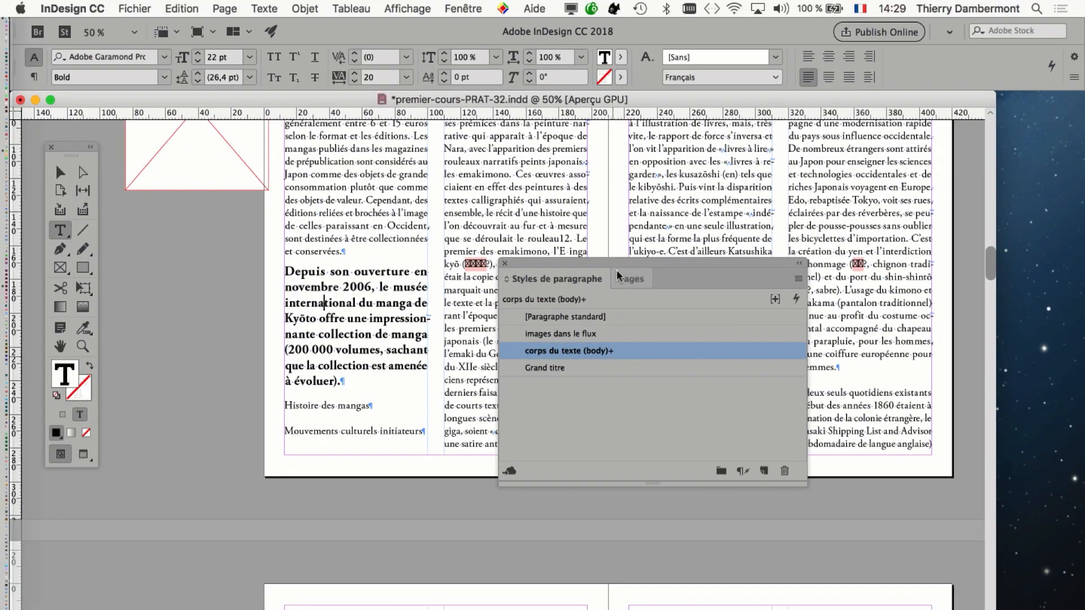
left_click_drag(619, 275, 524, 165)
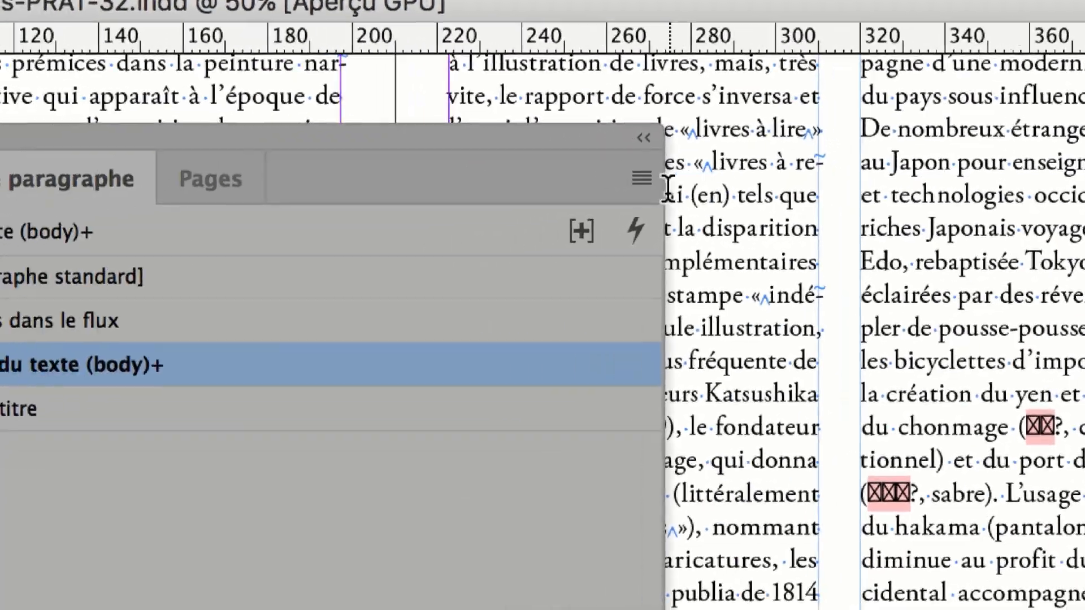
Step: Create a paragraph style named "Titre second niveau" from the bold paragraph's formatting, keeping the styles panel clear of that paragraph
left_click(660, 184)
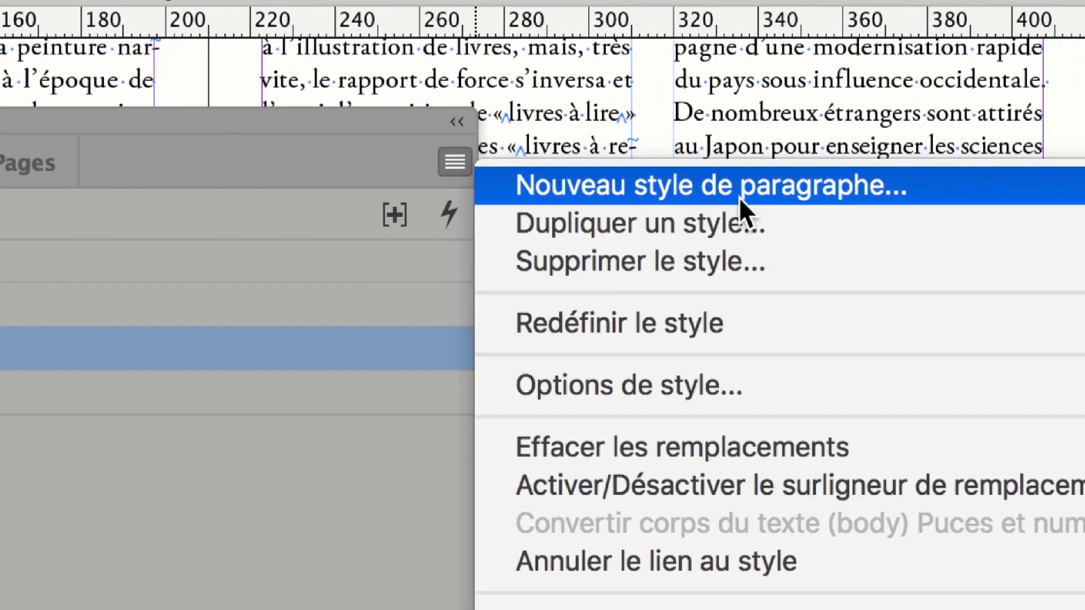
left_click(743, 199)
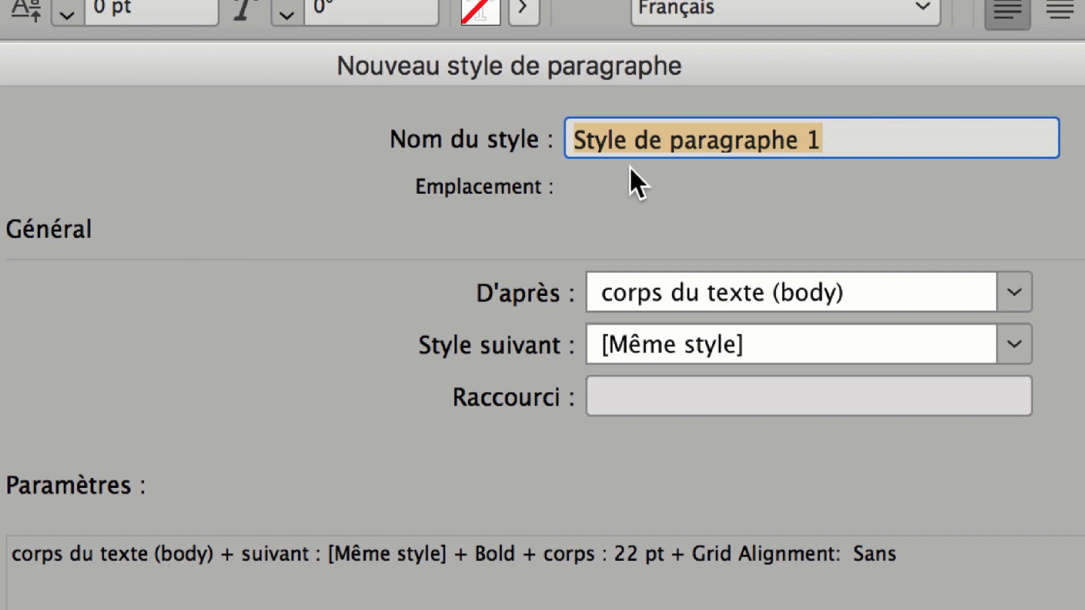
type("Titre sec")
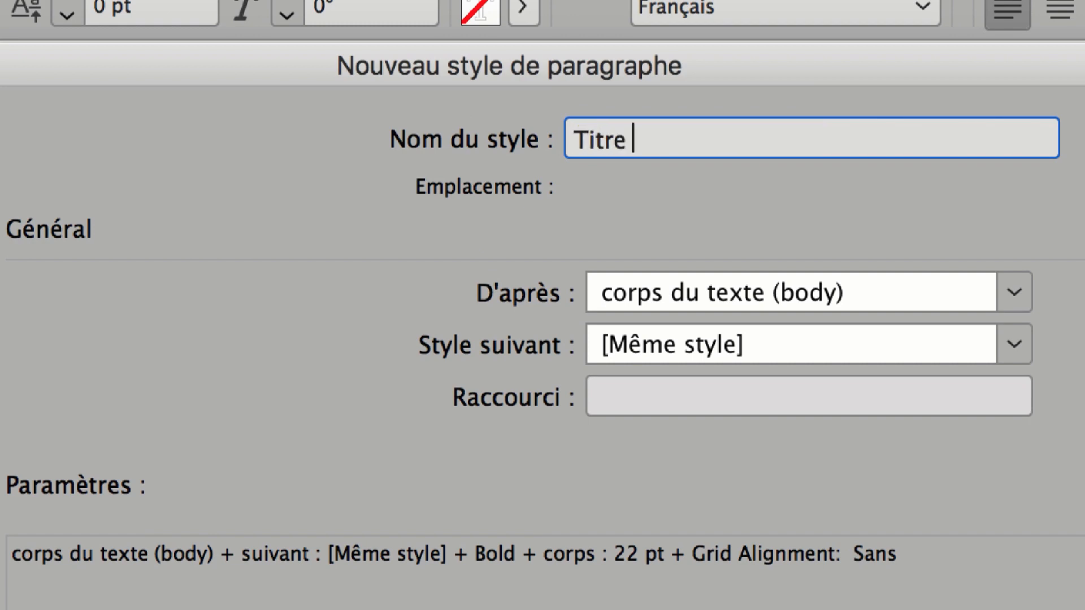
type("ond n,iveau")
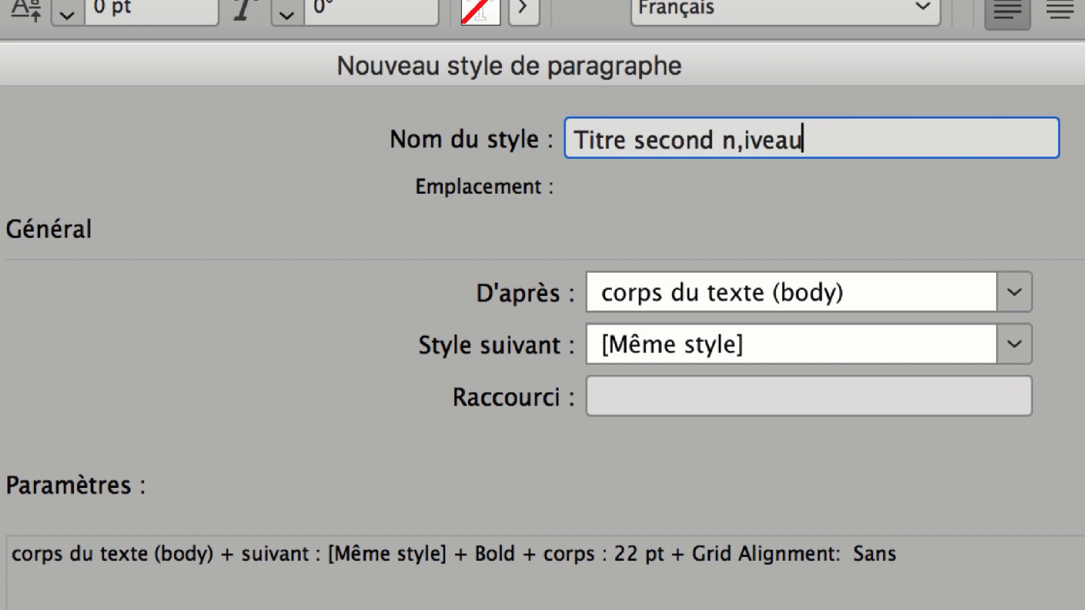
left_click(740, 138)
key("BackSpace")
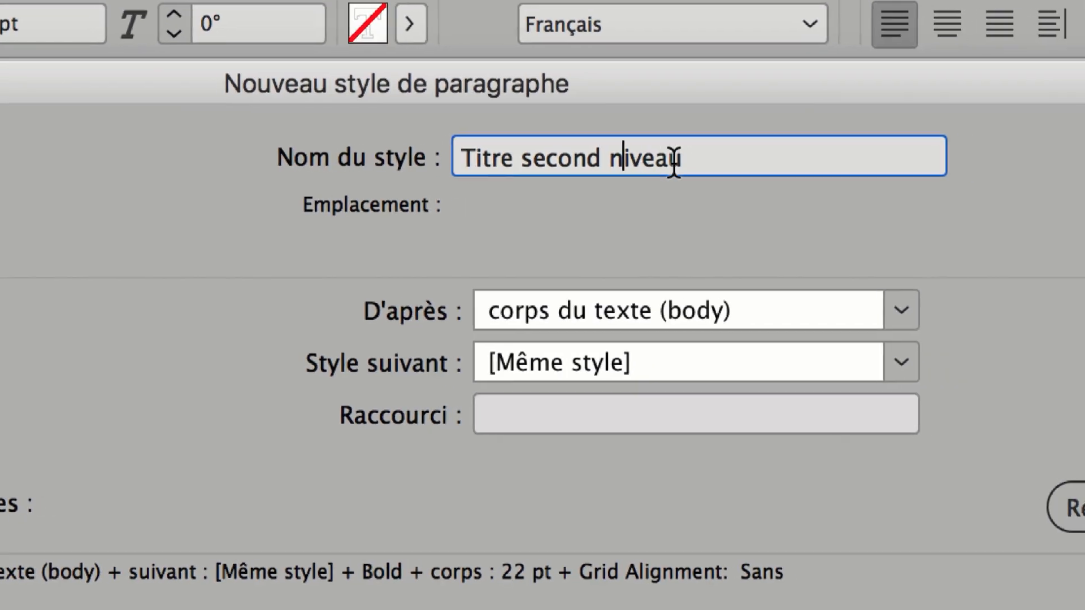
left_click(802, 142)
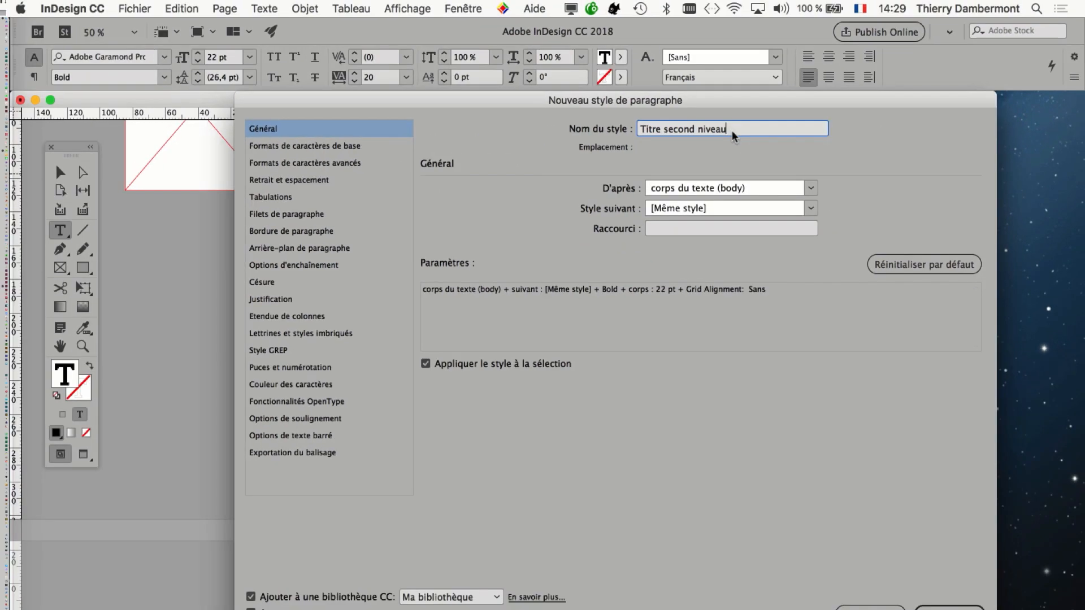
left_click(948, 606)
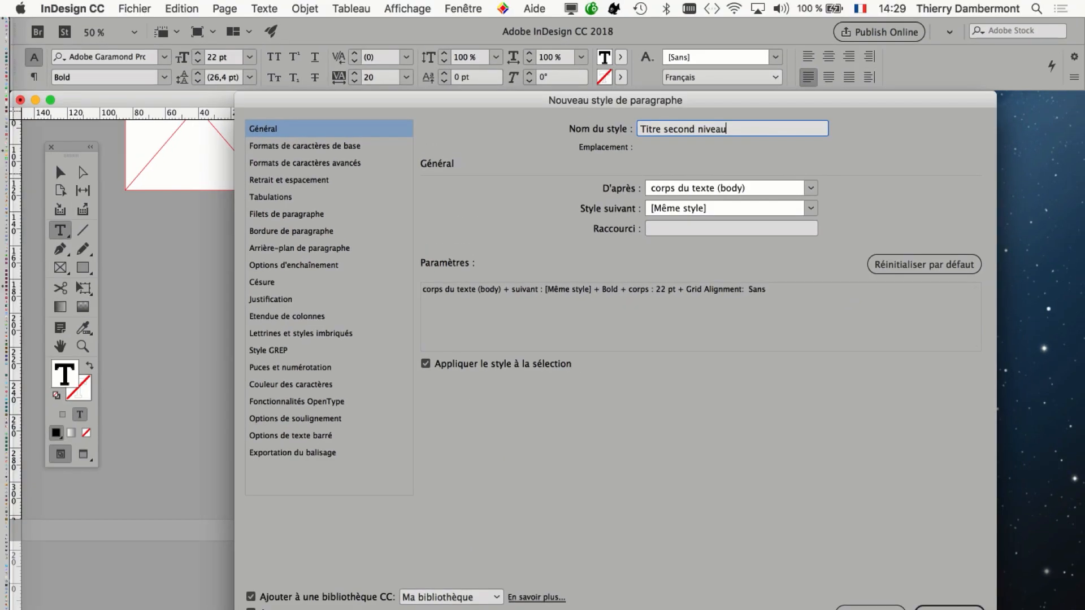
key("Return")
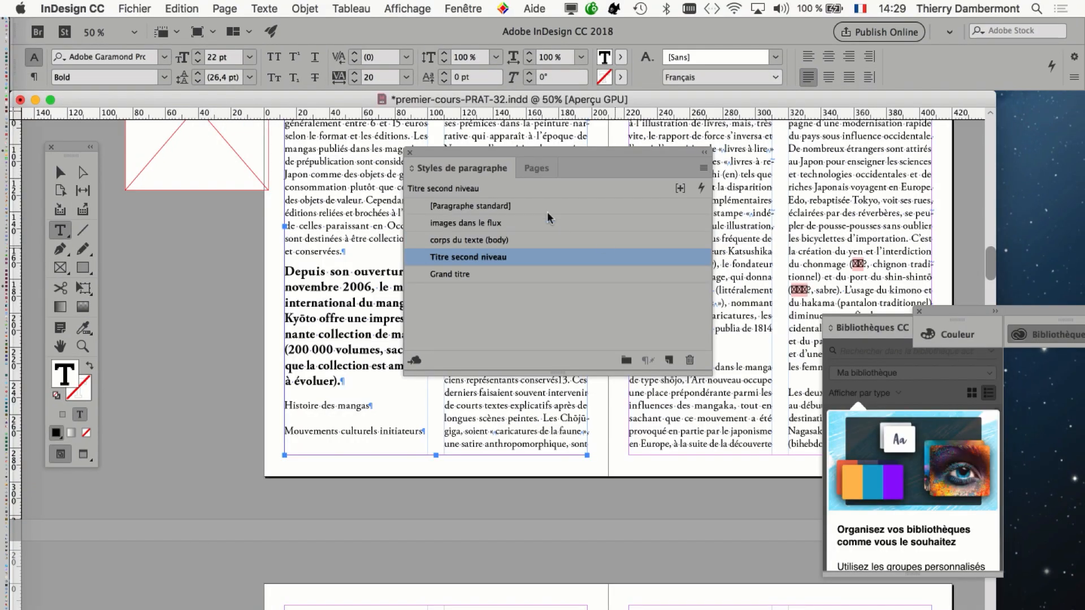
left_click_drag(545, 276, 509, 222)
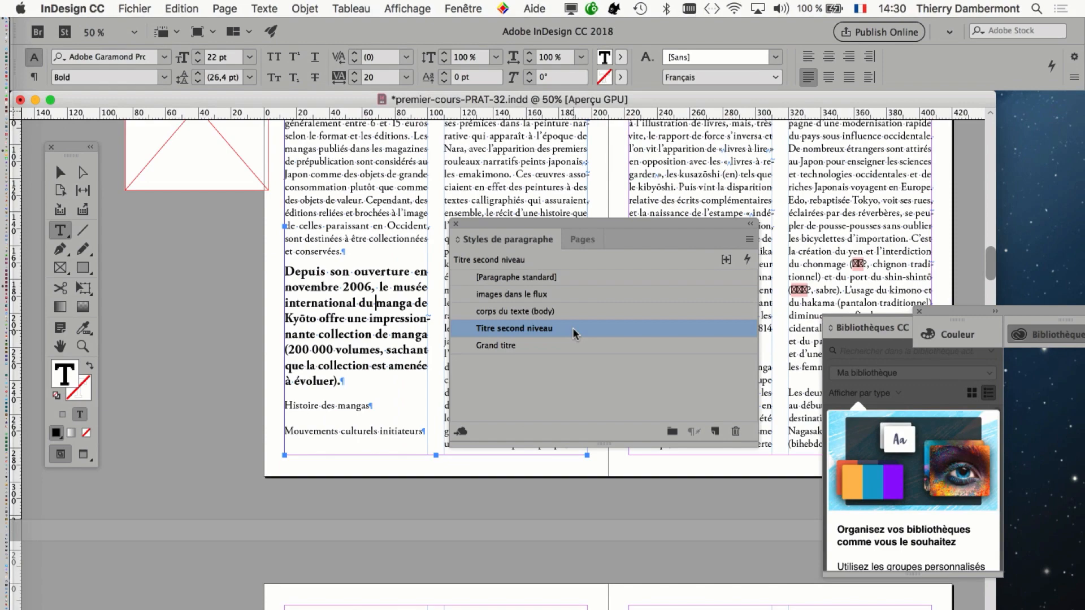
Step: Save the document as a new version named premier-cours-PRAT-33.indd in the same folder
left_click(141, 8)
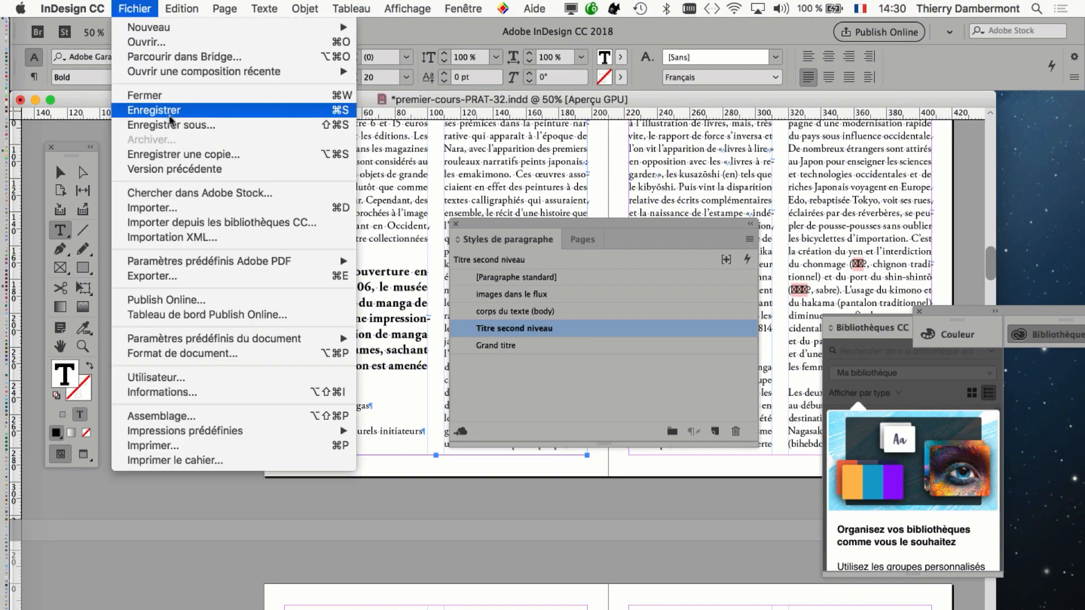
left_click(176, 130)
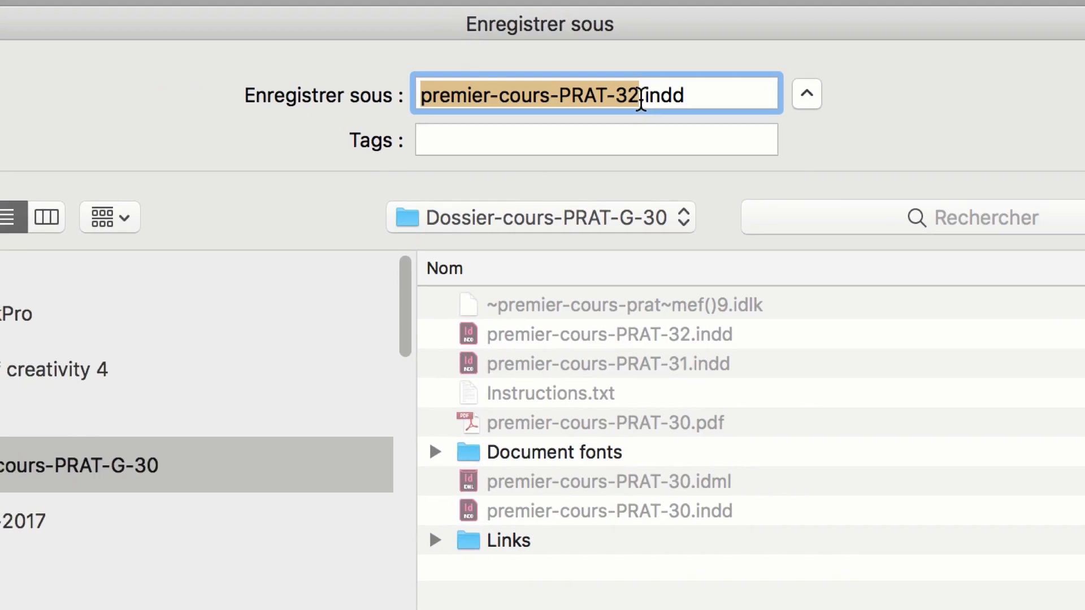
left_click_drag(641, 99, 629, 95)
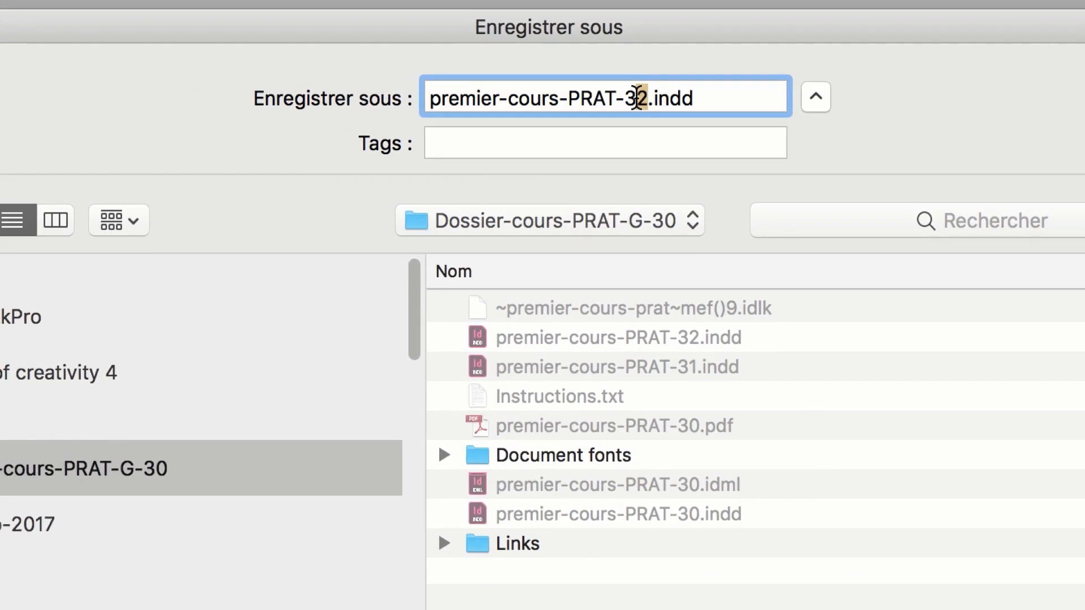
type("3")
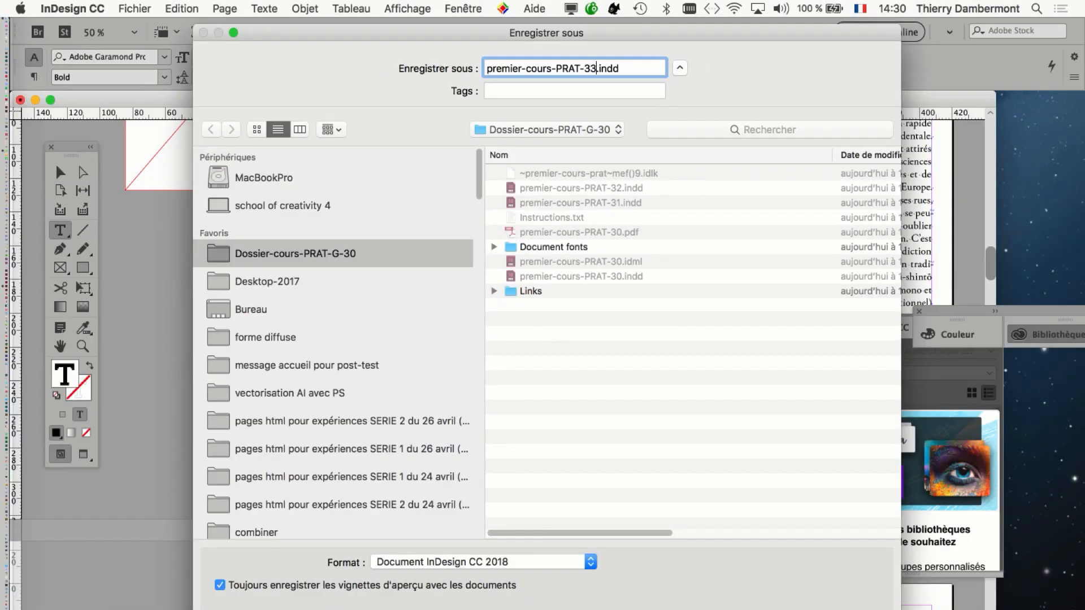
key("Return")
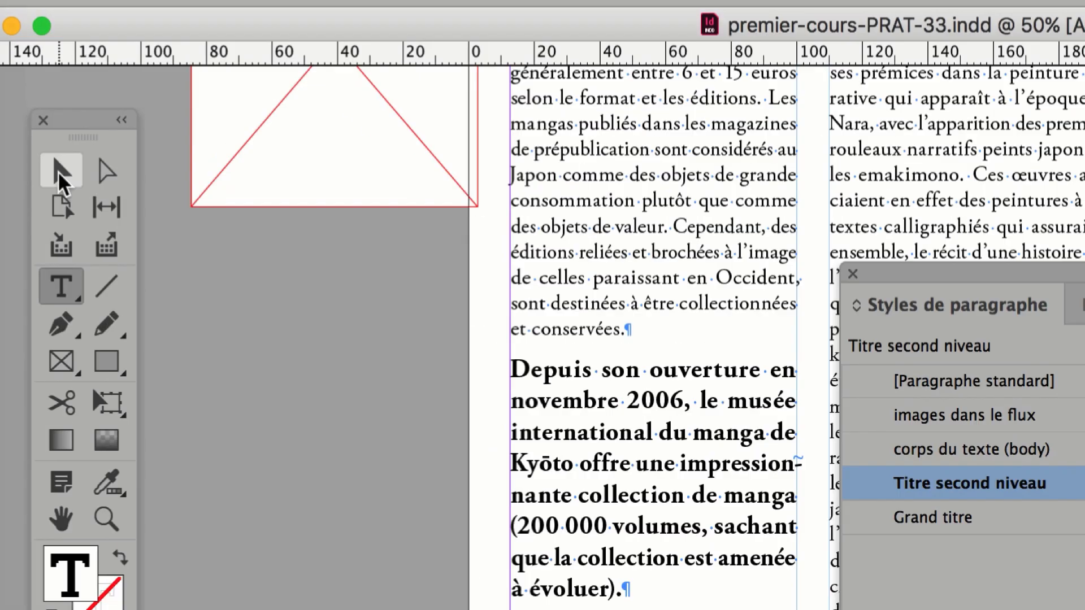
Step: With no text selected, open the options of the Titre second niveau paragraph style and move the dialog clear of the bold paragraph
left_click(60, 172)
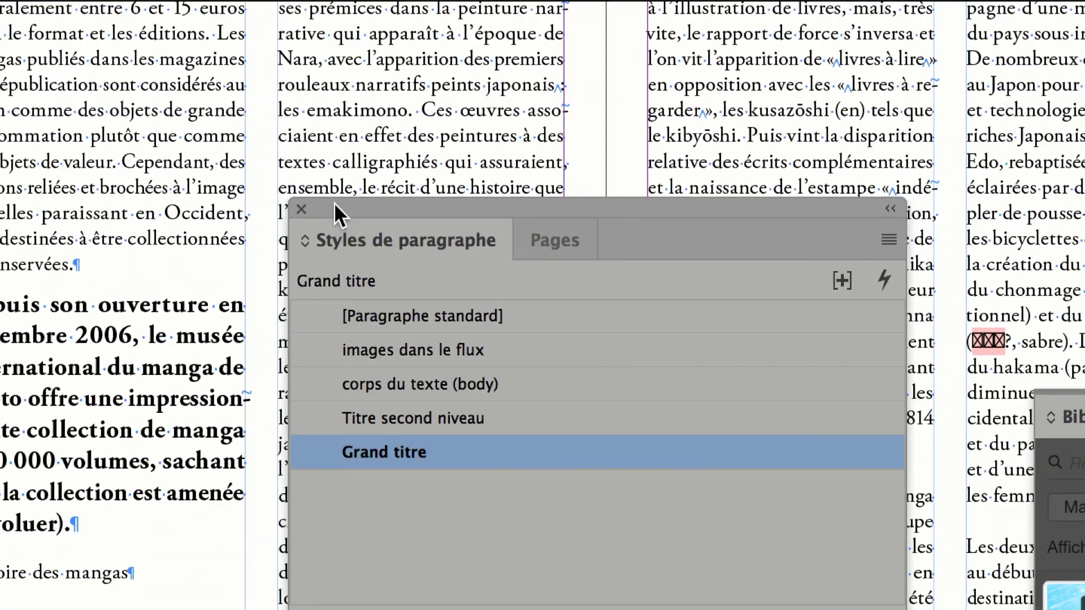
left_click_drag(334, 202, 481, 68)
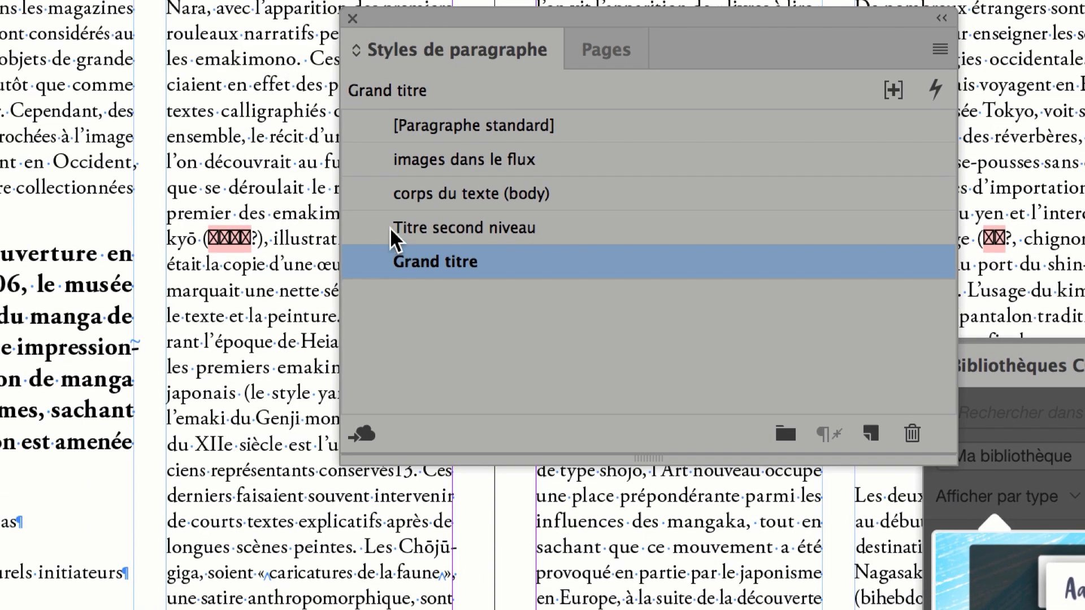
left_click(368, 375)
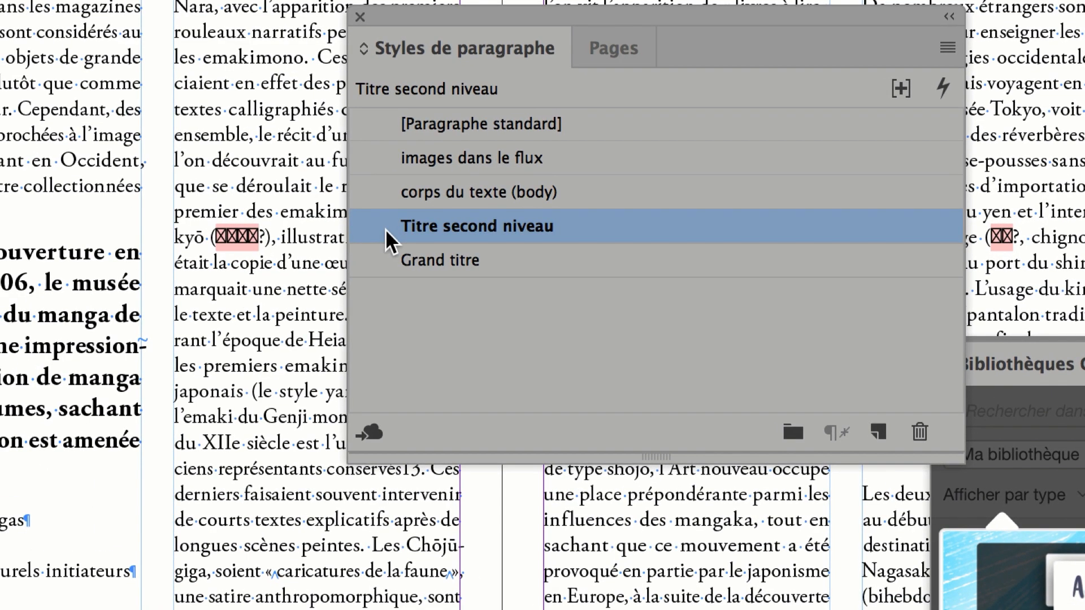
double_click(387, 230)
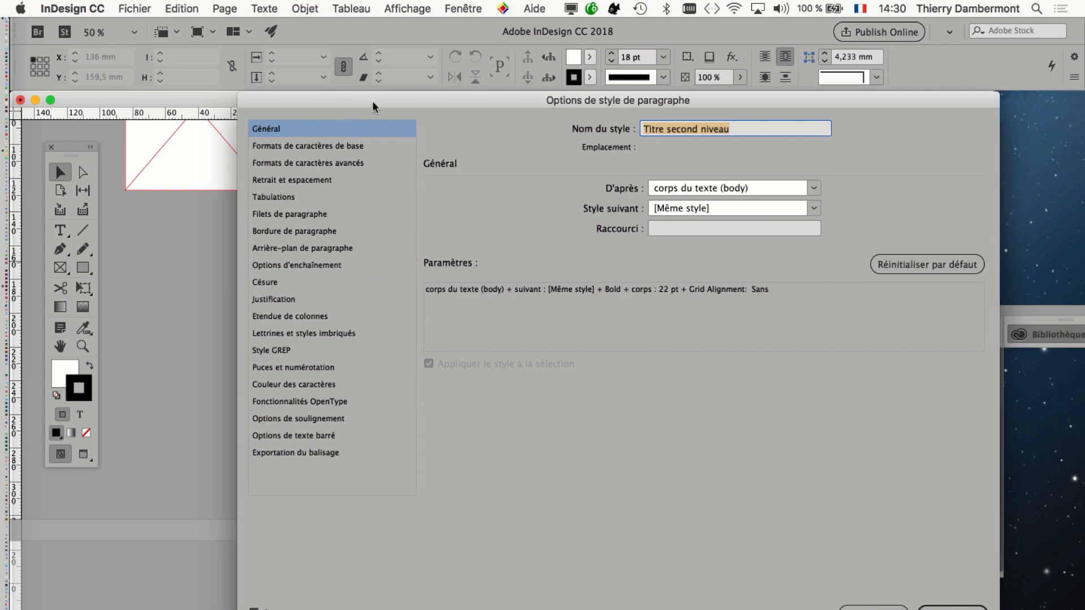
left_click_drag(372, 100, 558, 100)
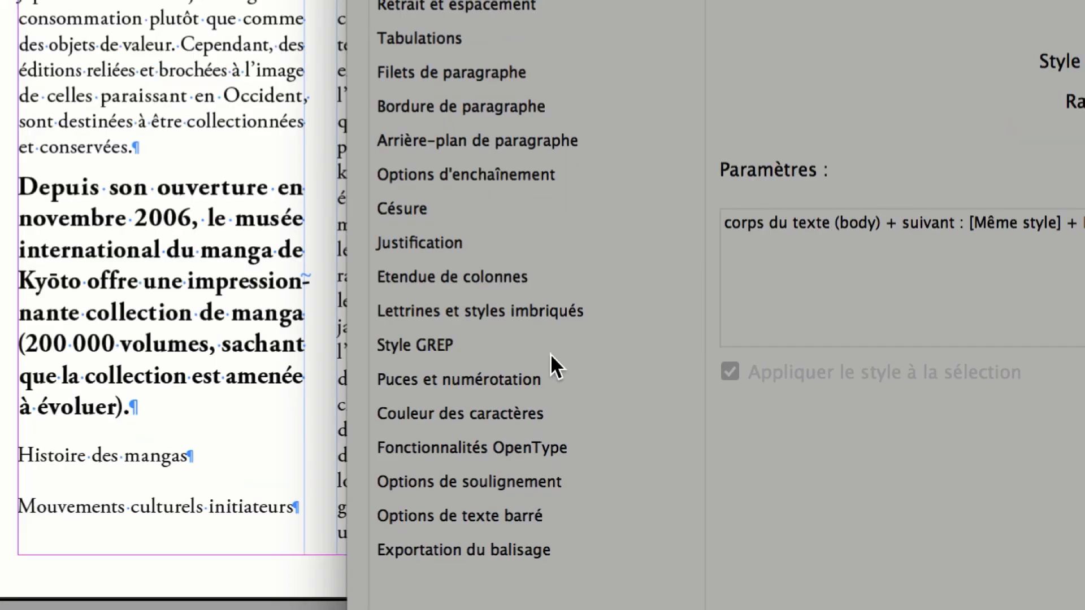
Step: Examine the swatches available in the character colour settings of the Titre second niveau style
left_click(554, 385)
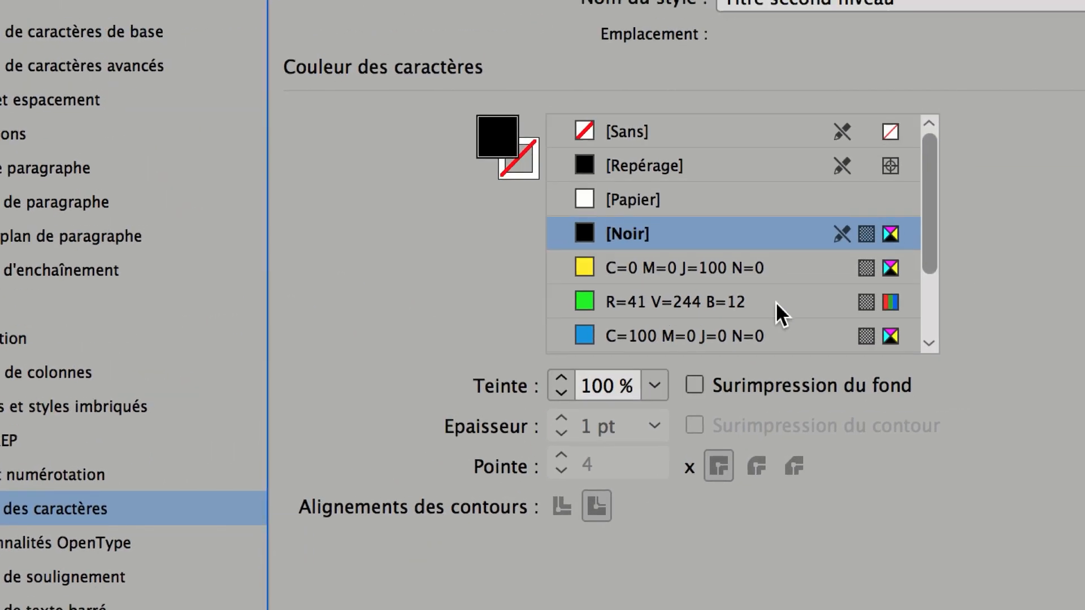
scroll(777, 299, "down", 1)
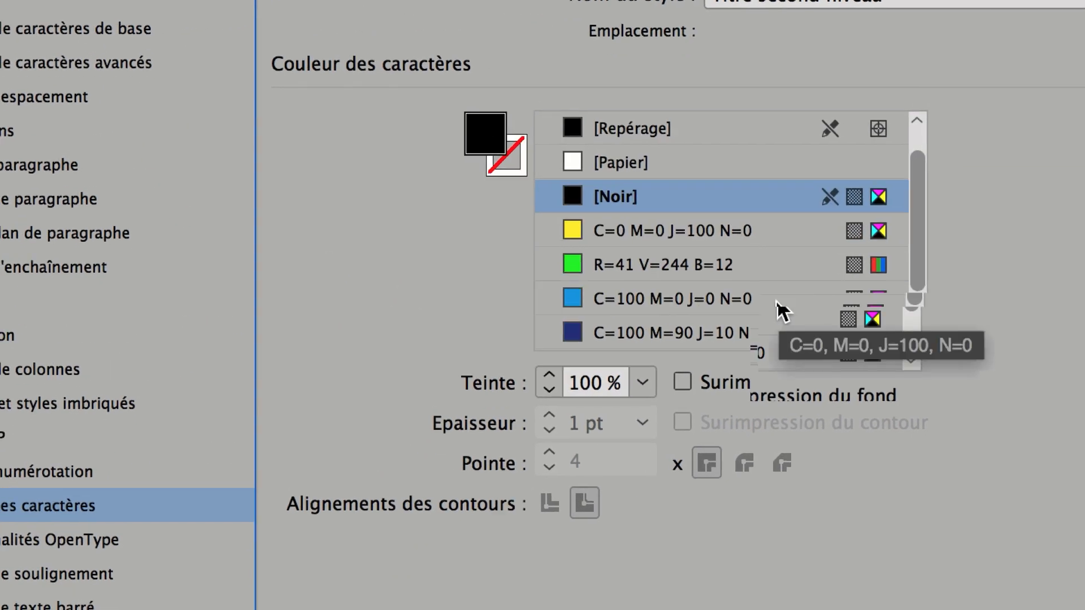
scroll(764, 338, "up", 1)
scroll(773, 310, "down", 3)
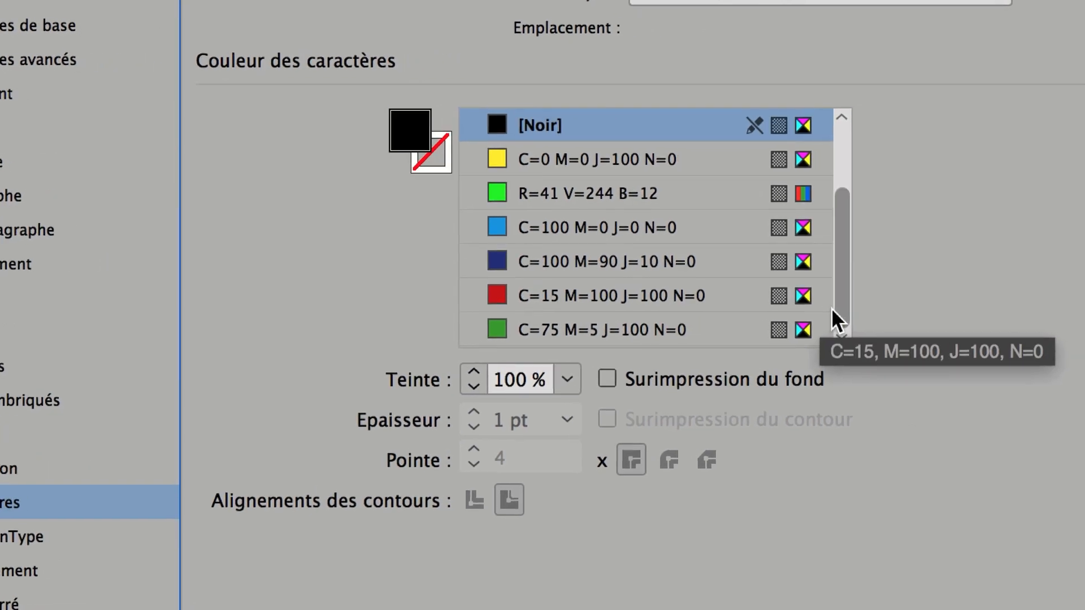
scroll(834, 311, "up", 3)
scroll(839, 277, "down", 3)
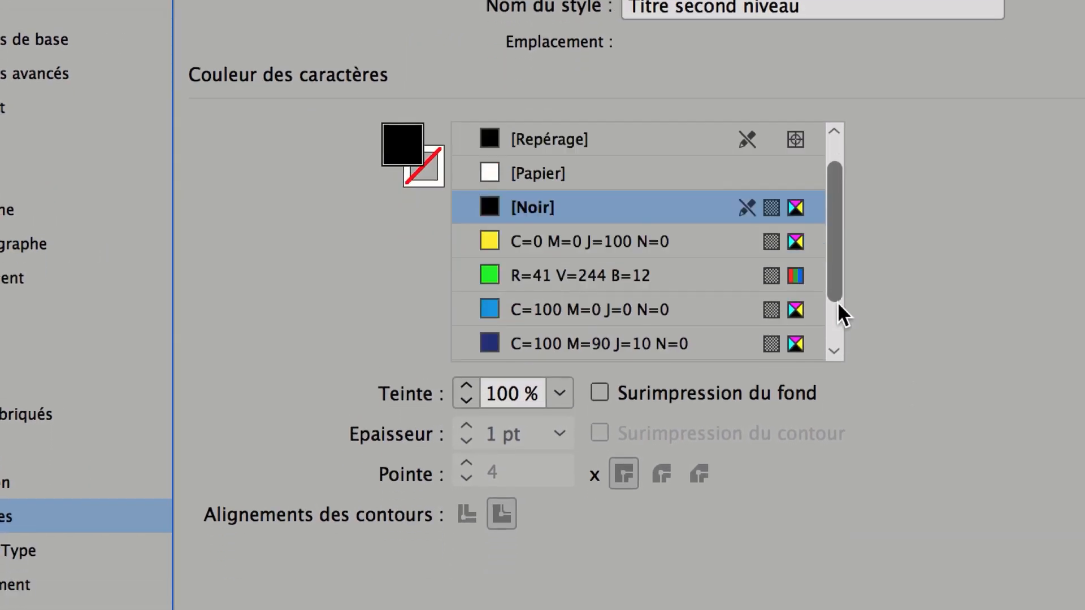
scroll(838, 283, "up", 3)
scroll(839, 277, "down", 3)
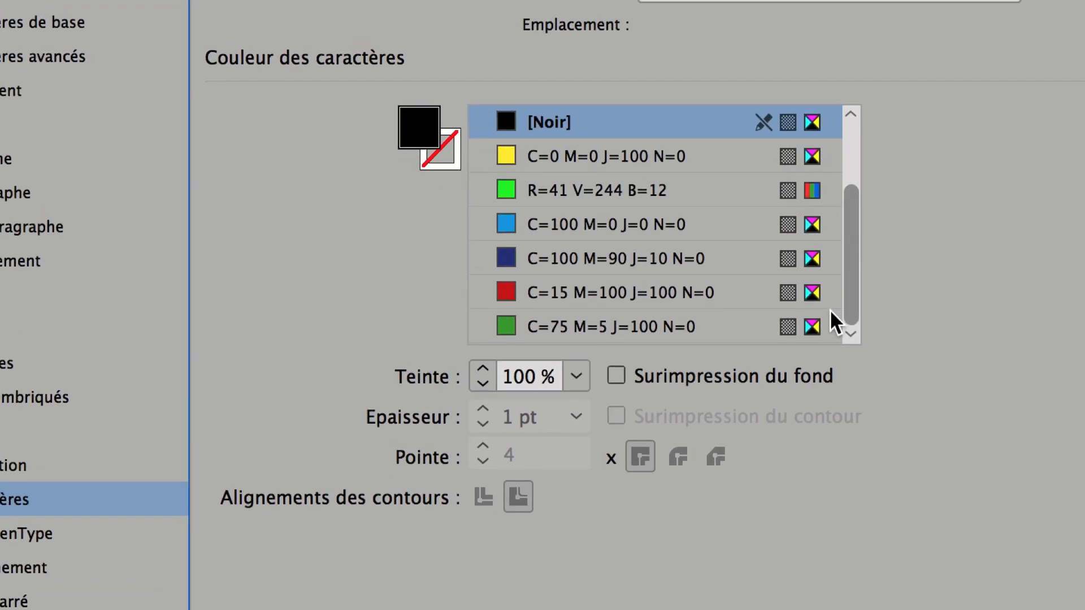
scroll(837, 296, "up", 3)
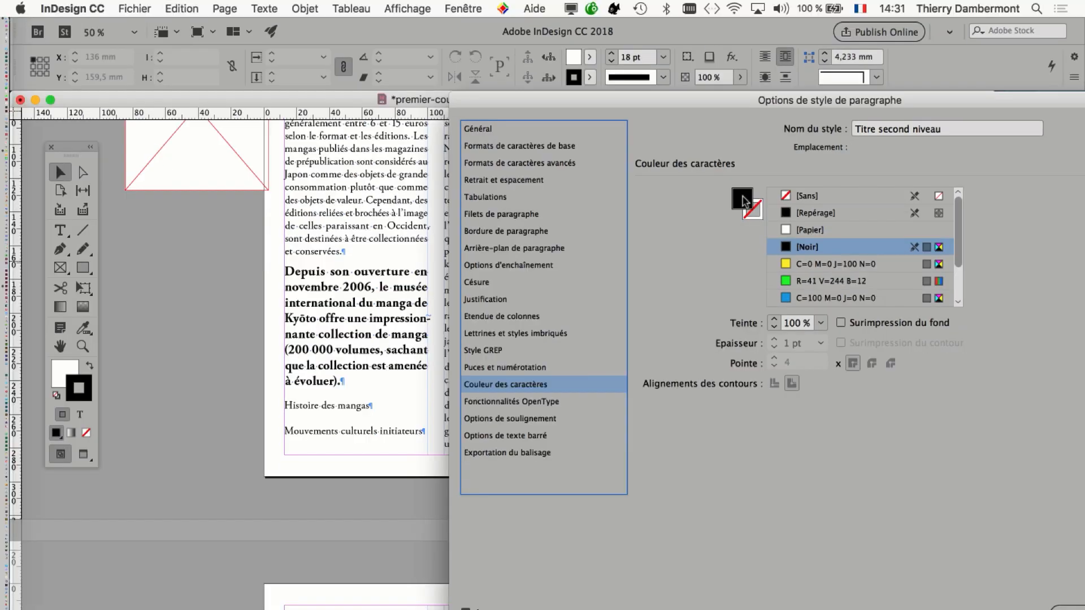
Step: Start a new fill colour for the style's characters in RVB mode, keeping the colour dialog beside the bold paragraph
double_click(743, 200)
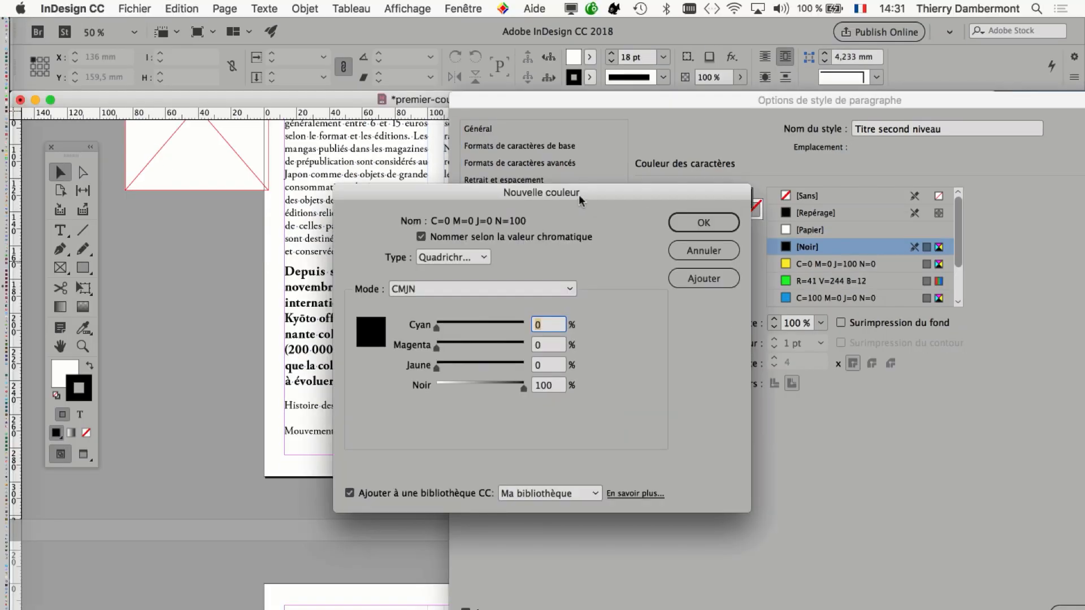
left_click_drag(579, 194, 791, 152)
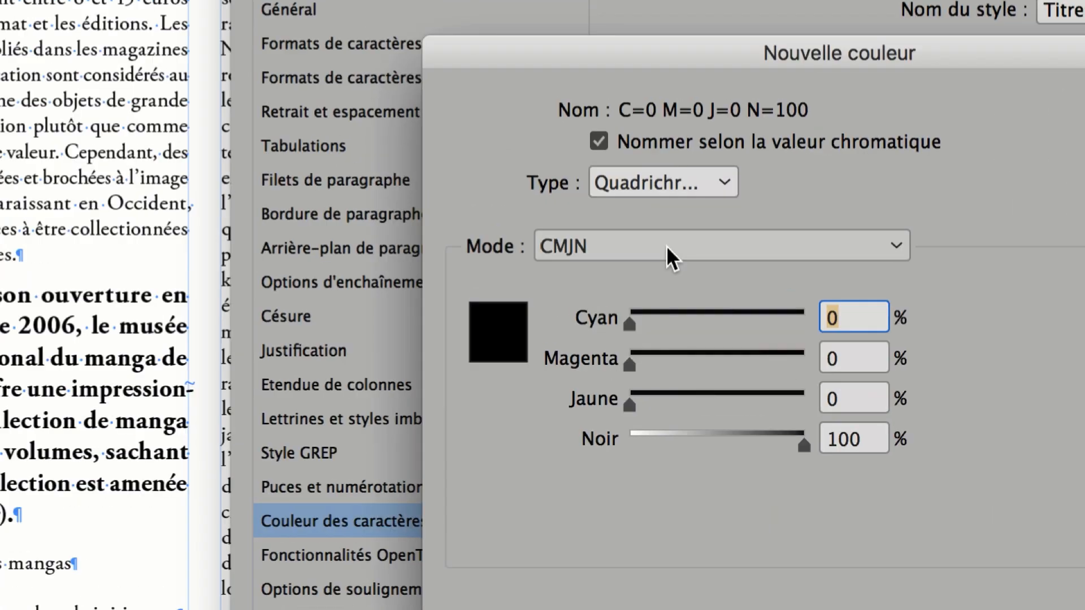
left_click(667, 247)
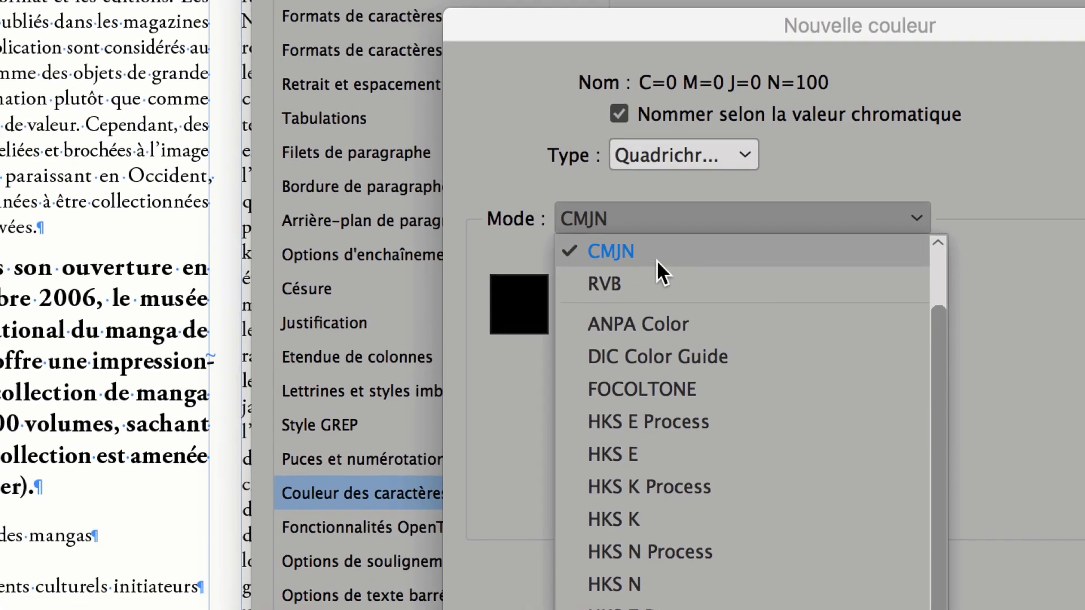
left_click(635, 312)
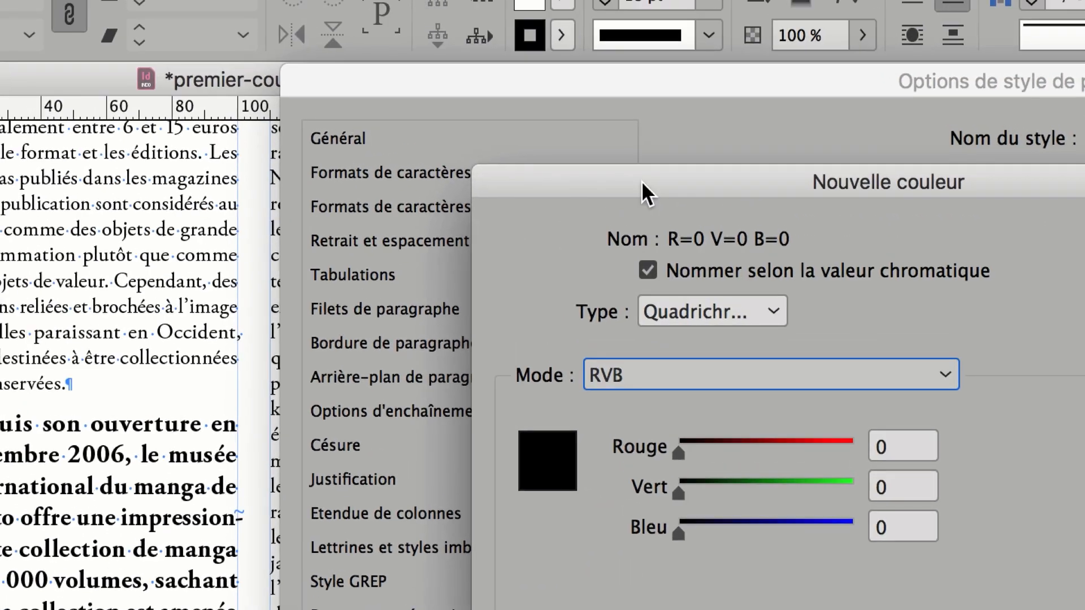
left_click_drag(617, 12, 483, 23)
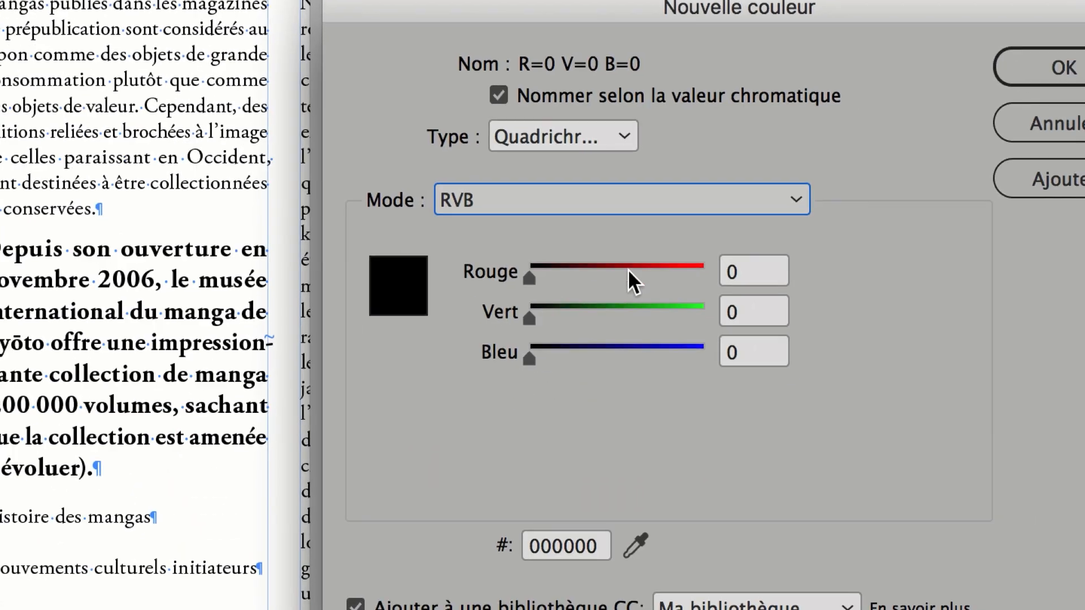
Step: Mix the new RVB colour as R=236 V=0 B=209 and add it to the style's swatches
left_click_drag(731, 441, 780, 442)
left_click_drag(649, 269, 640, 293)
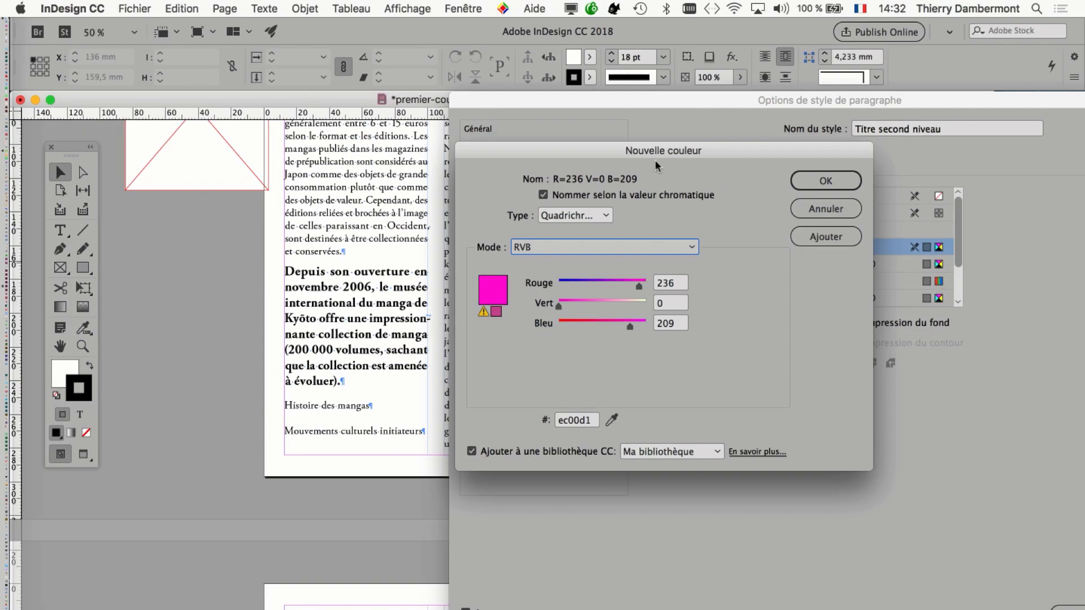
left_click_drag(655, 166, 681, 148)
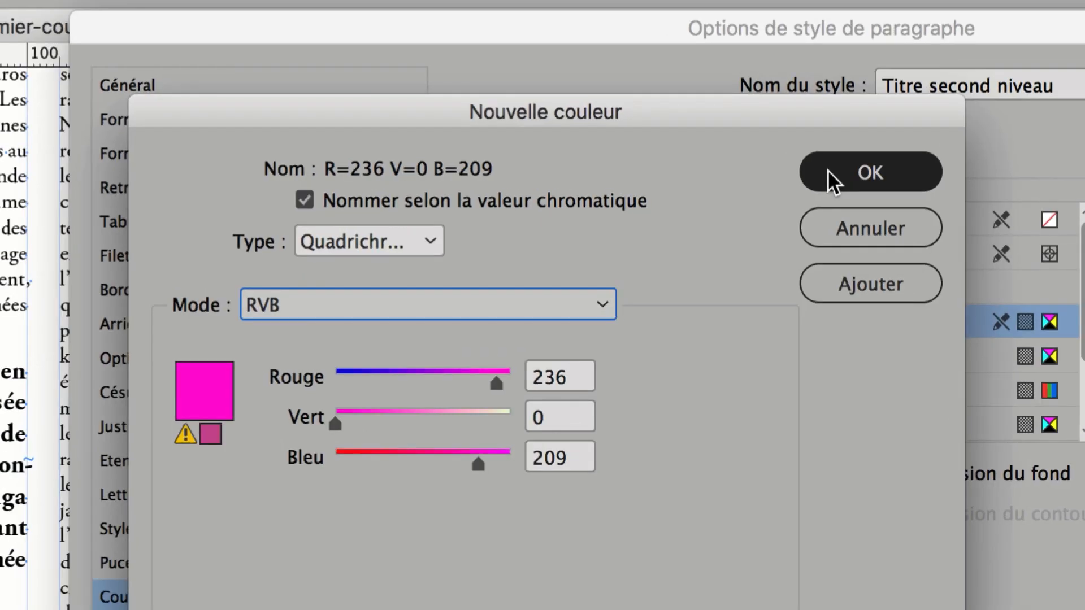
left_click(828, 171)
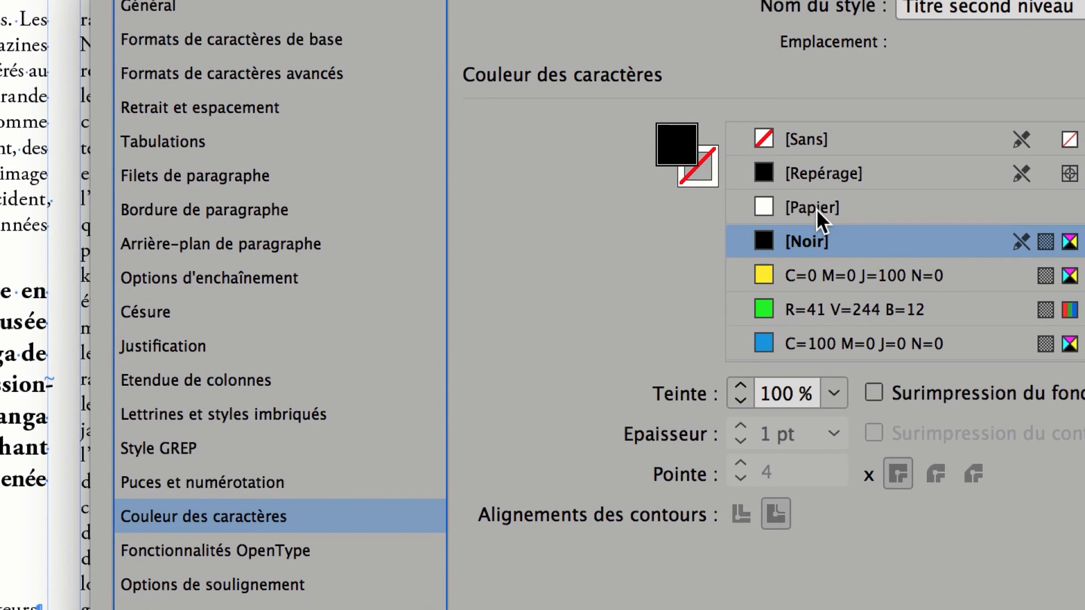
Step: Apply the R=236 V=0 B=209 swatch as the character colour of the Titre second niveau style and validate the style options
left_click_drag(915, 220, 915, 163)
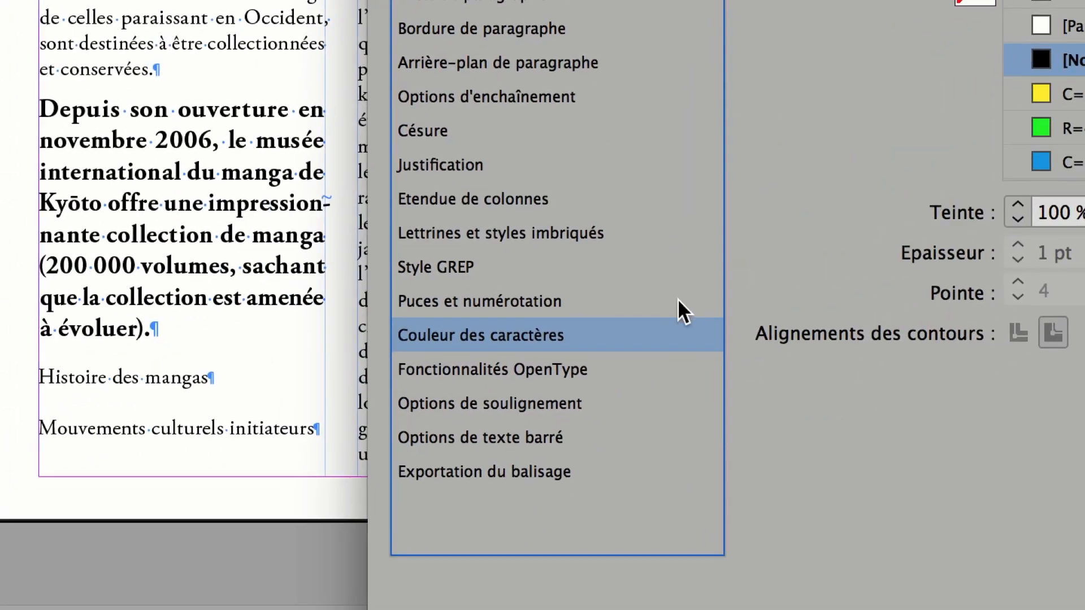
left_click(678, 301)
left_click(680, 336)
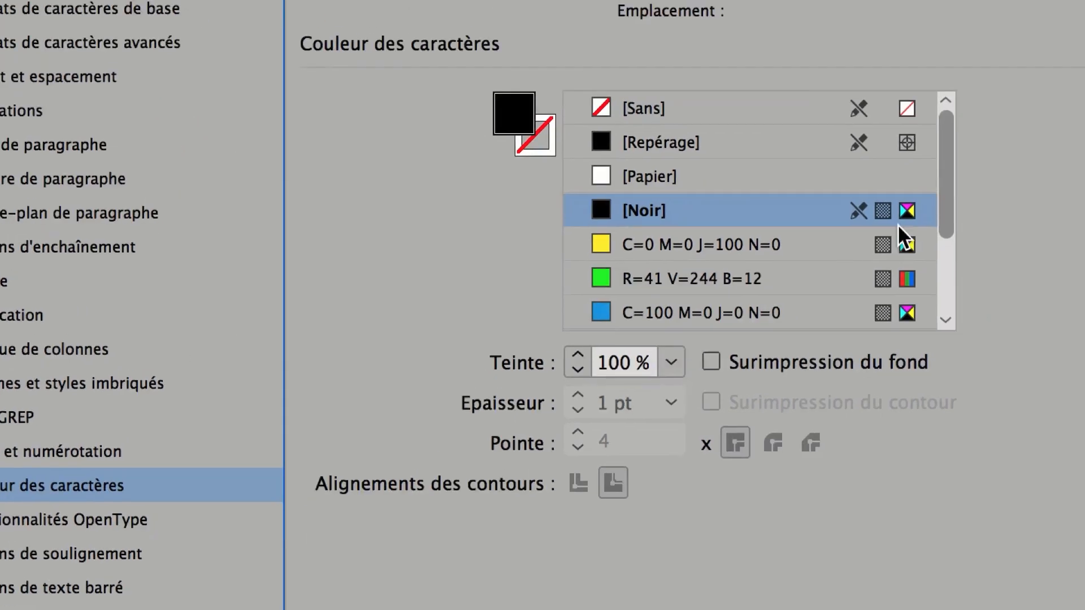
left_click_drag(946, 229, 943, 321)
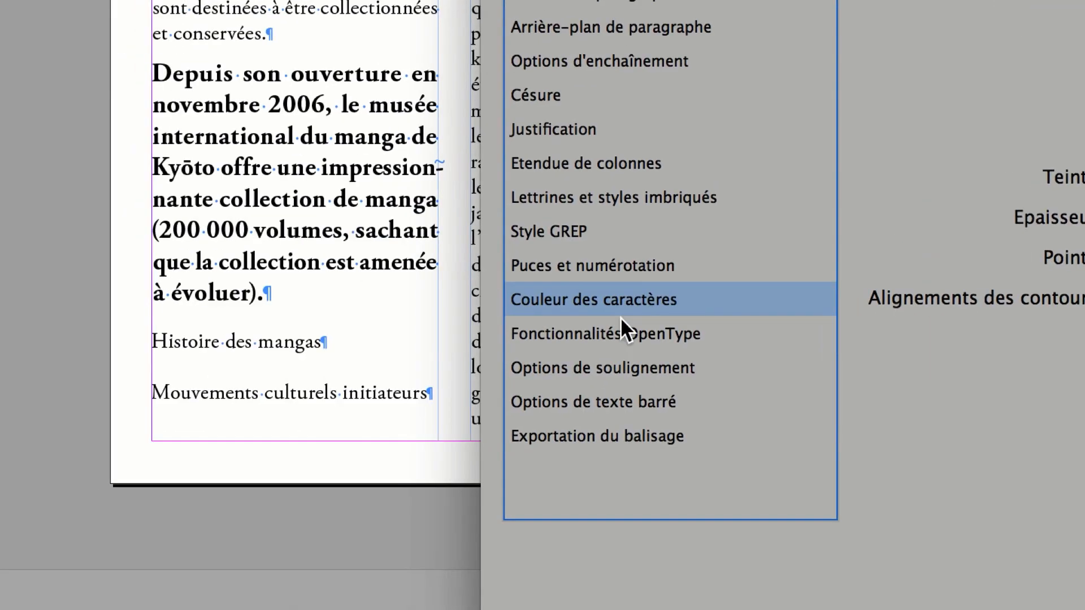
left_click(632, 267)
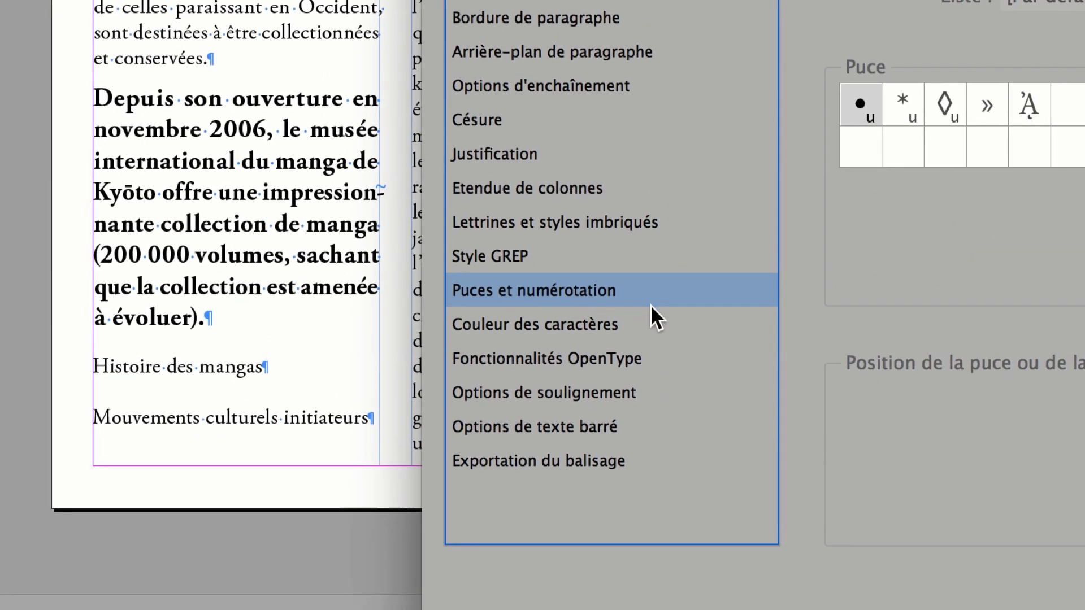
left_click(653, 333)
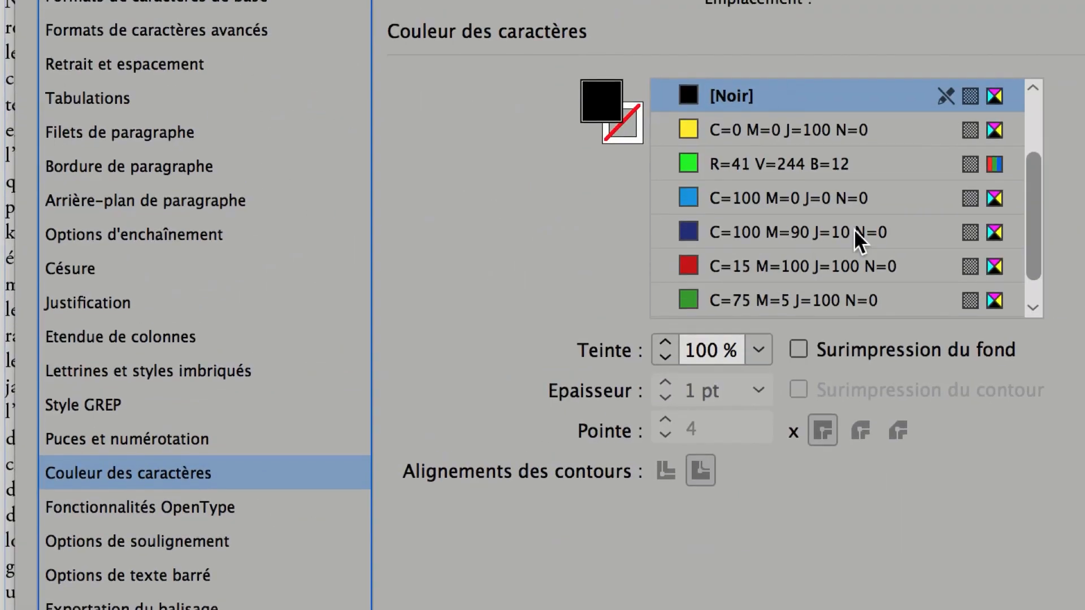
scroll(913, 232, "down", 1)
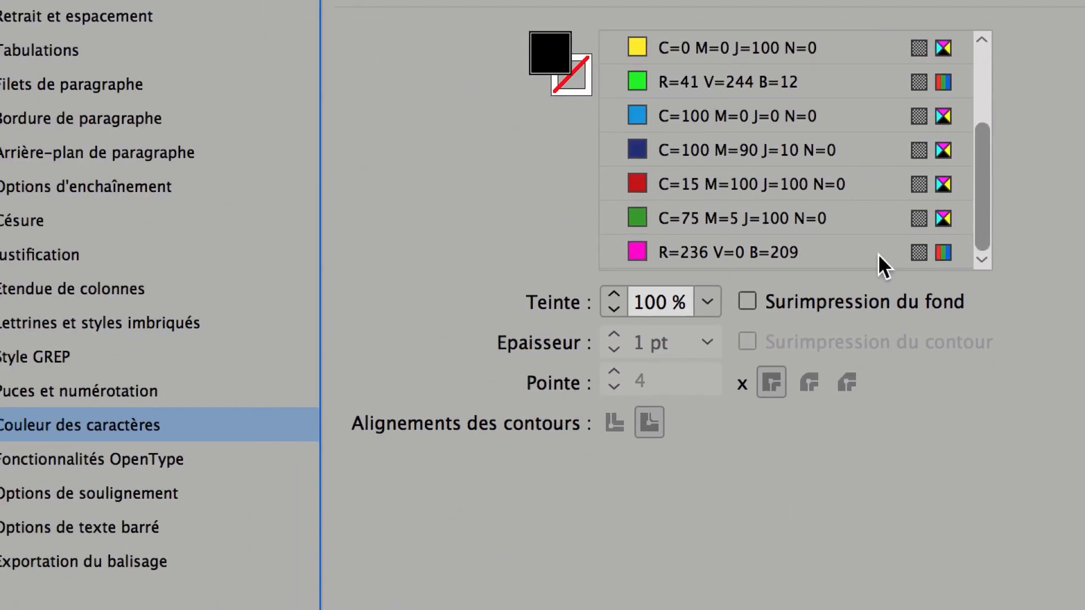
left_click(768, 265)
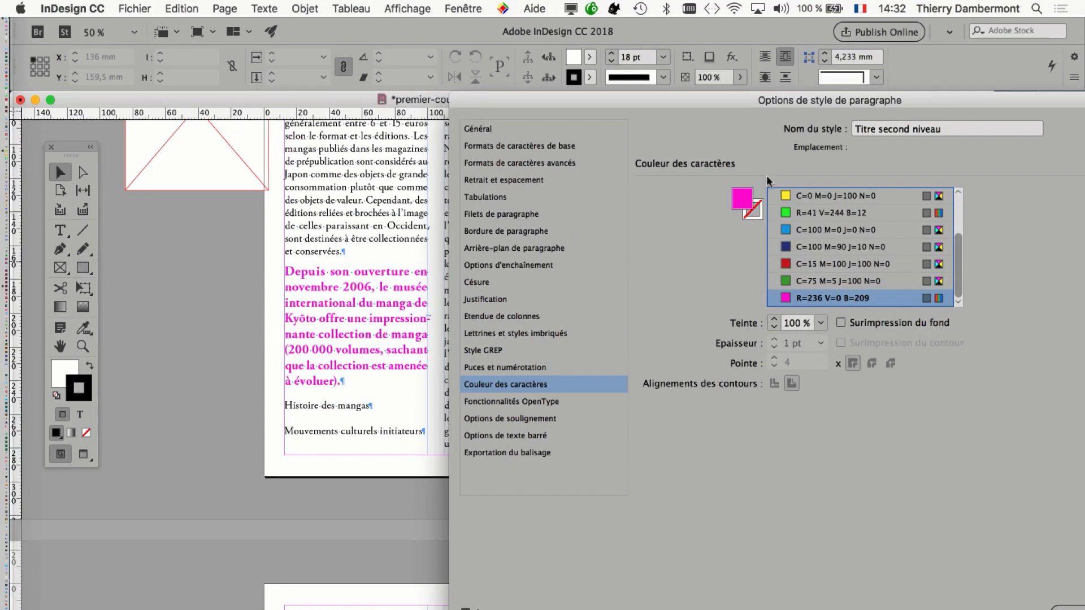
left_click_drag(799, 107, 592, 106)
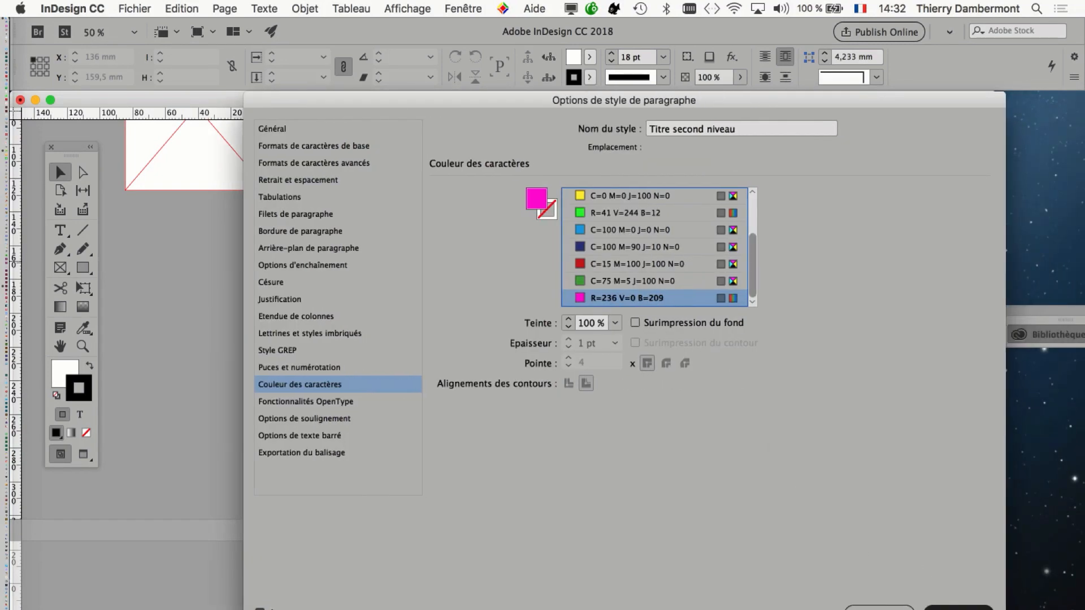
key("Return")
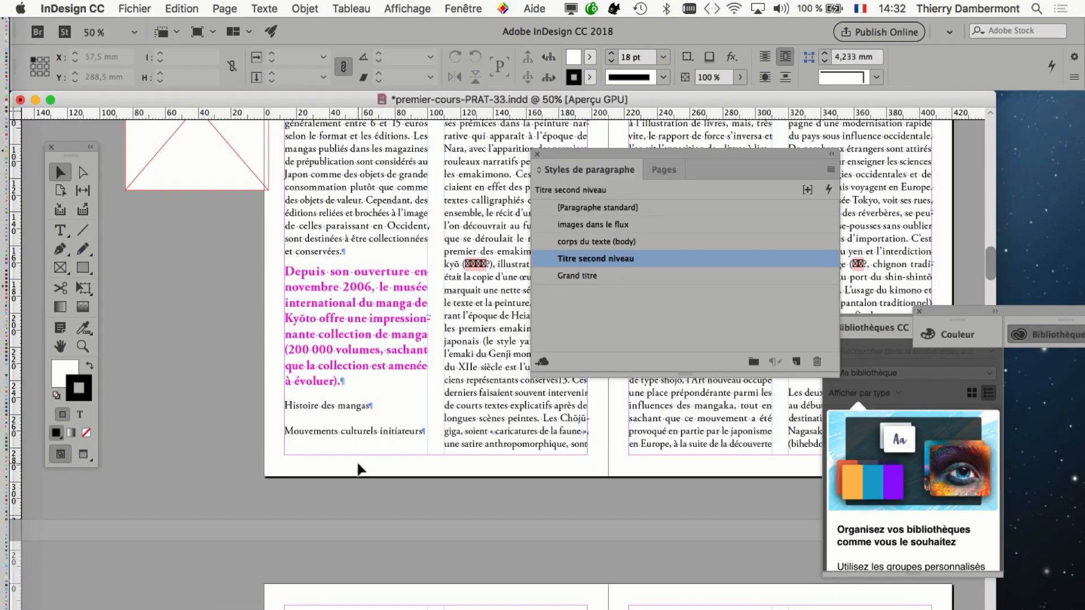
Step: Examine which style Titre second niveau is based on in its general options, along with the available parent styles, and close the options
left_click_drag(555, 154, 520, 178)
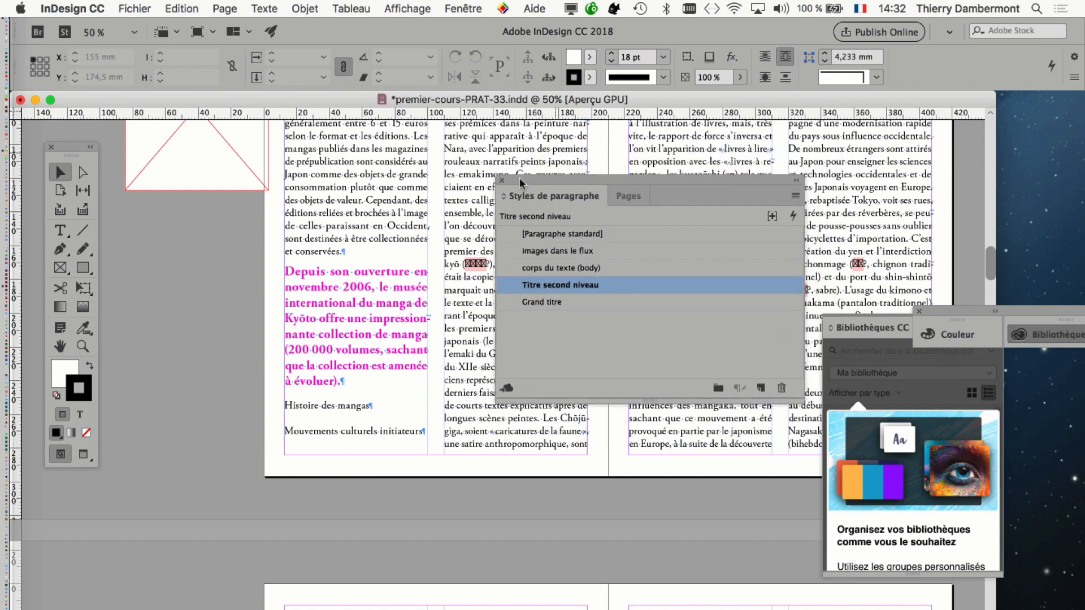
left_click_drag(520, 177, 513, 138)
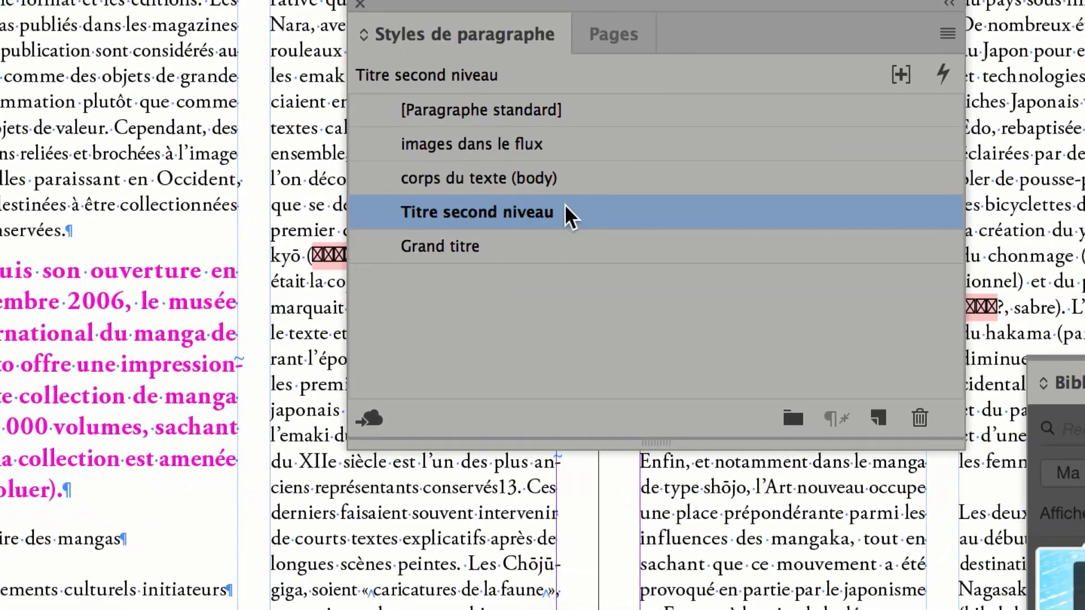
double_click(570, 210)
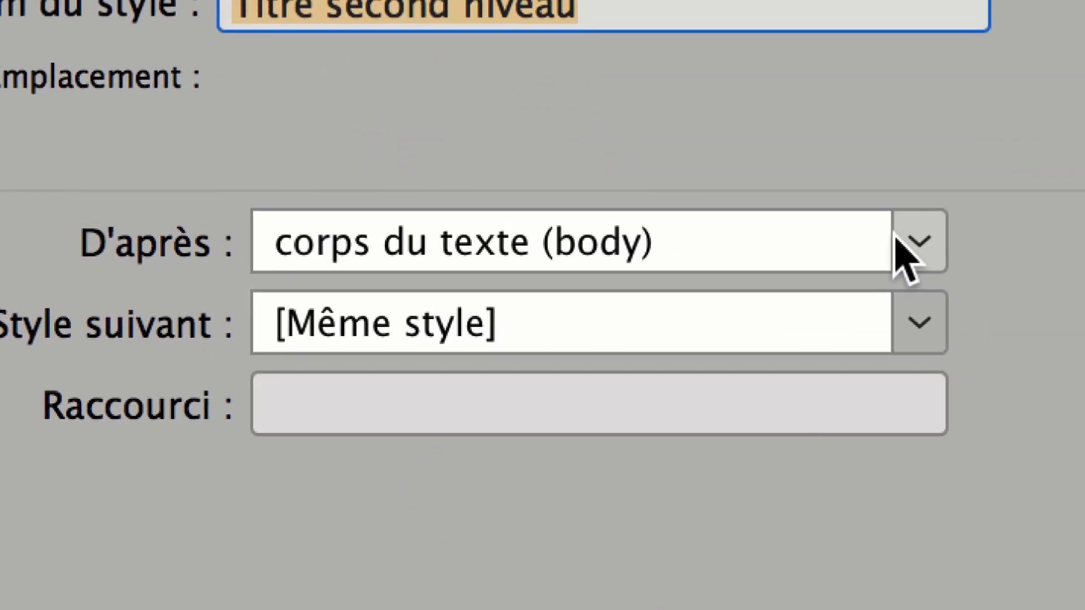
left_click(899, 236)
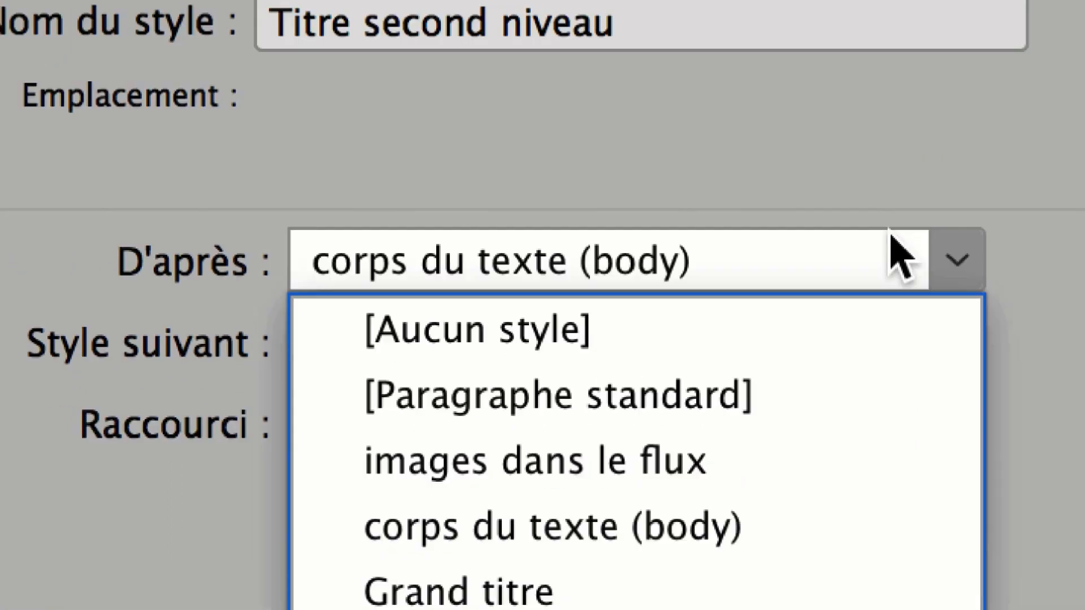
left_click(858, 73)
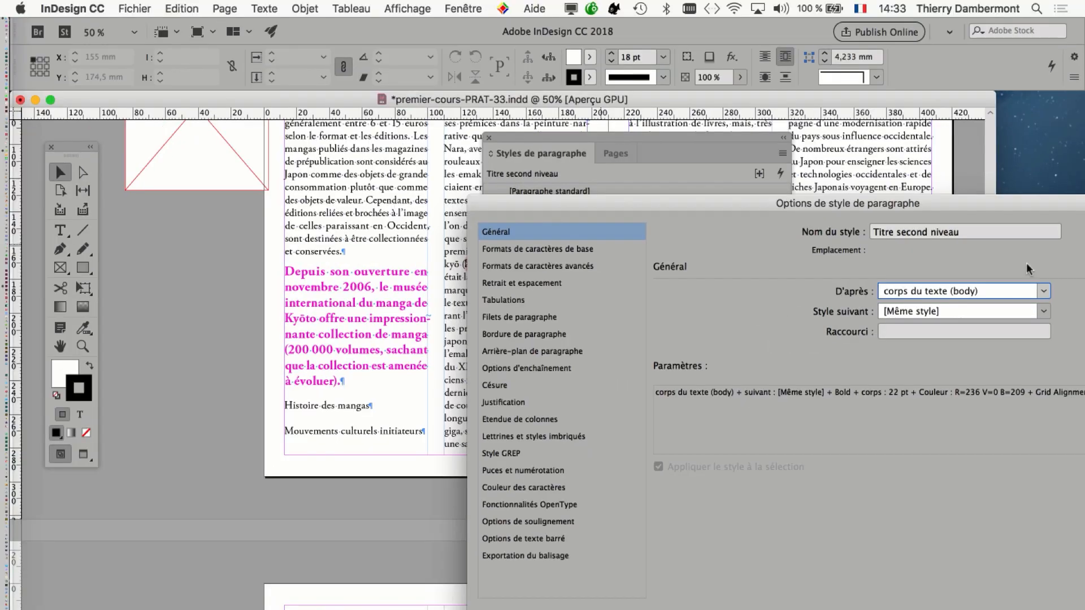
left_click_drag(996, 199, 723, 75)
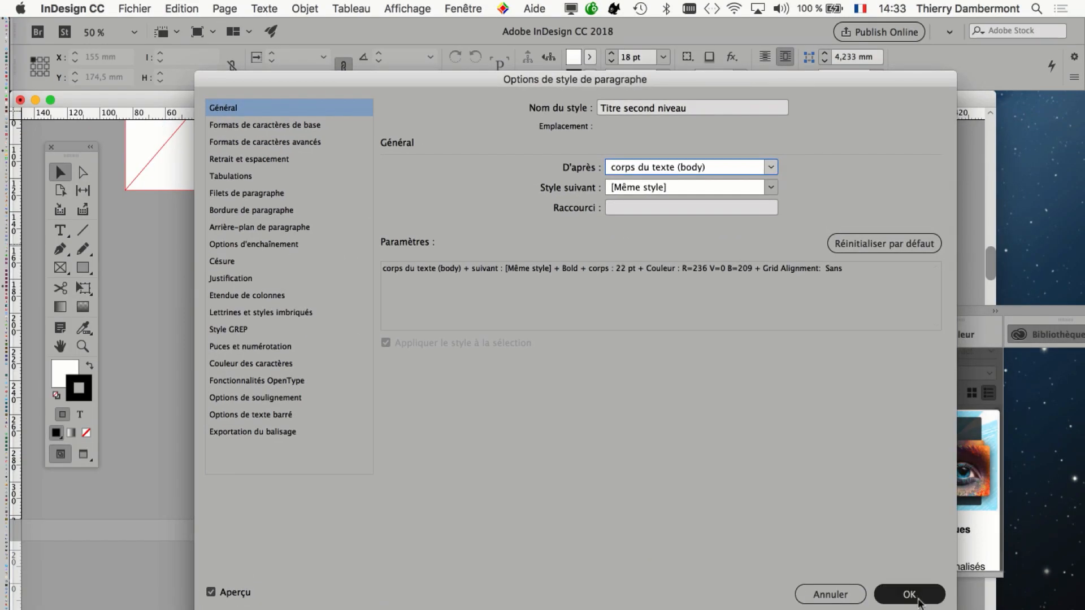
left_click(916, 598)
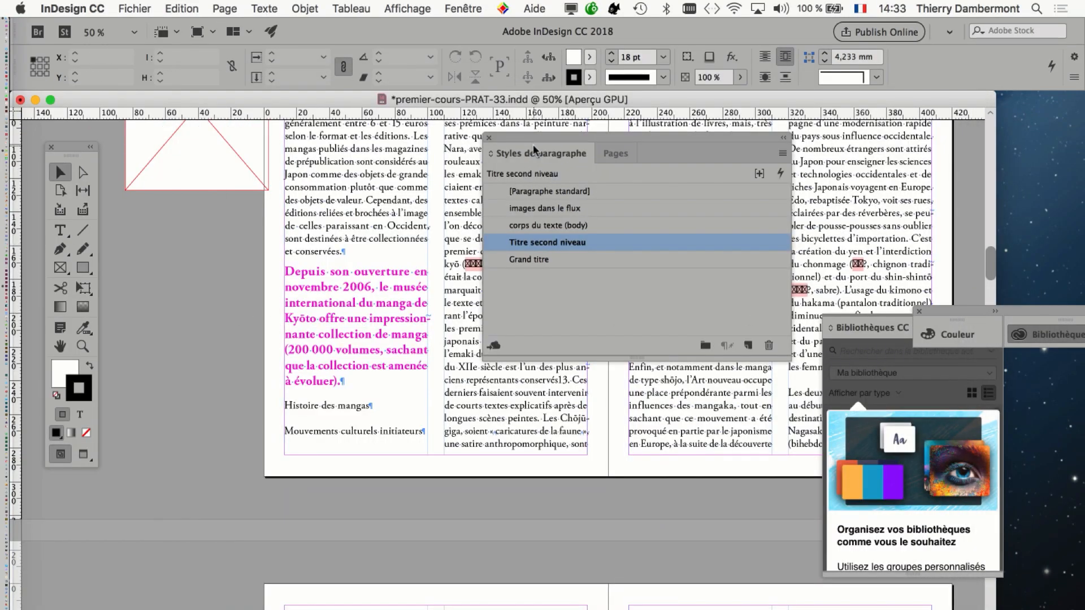
Step: Open the basic character formats of the corps du texte (body) style, keeping the dialog clear of the page text
left_click_drag(534, 143, 685, 166)
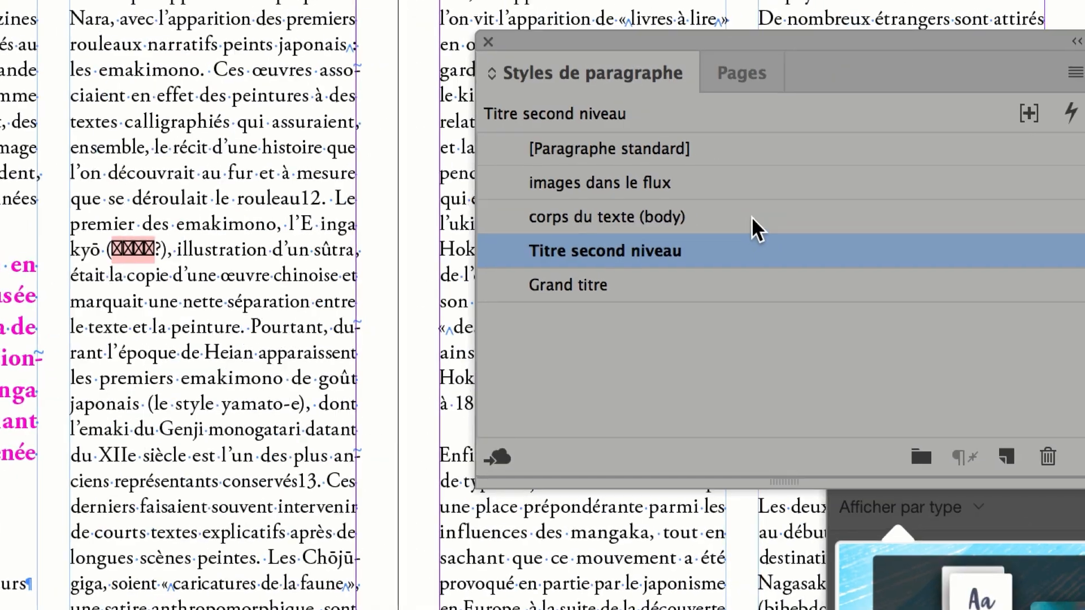
left_click(888, 270)
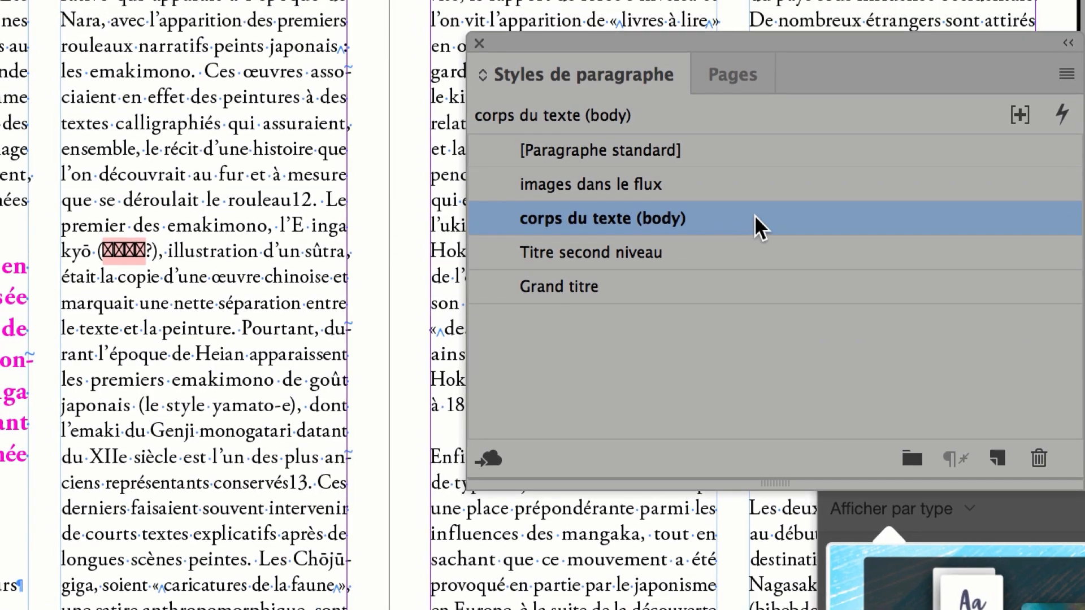
double_click(755, 215)
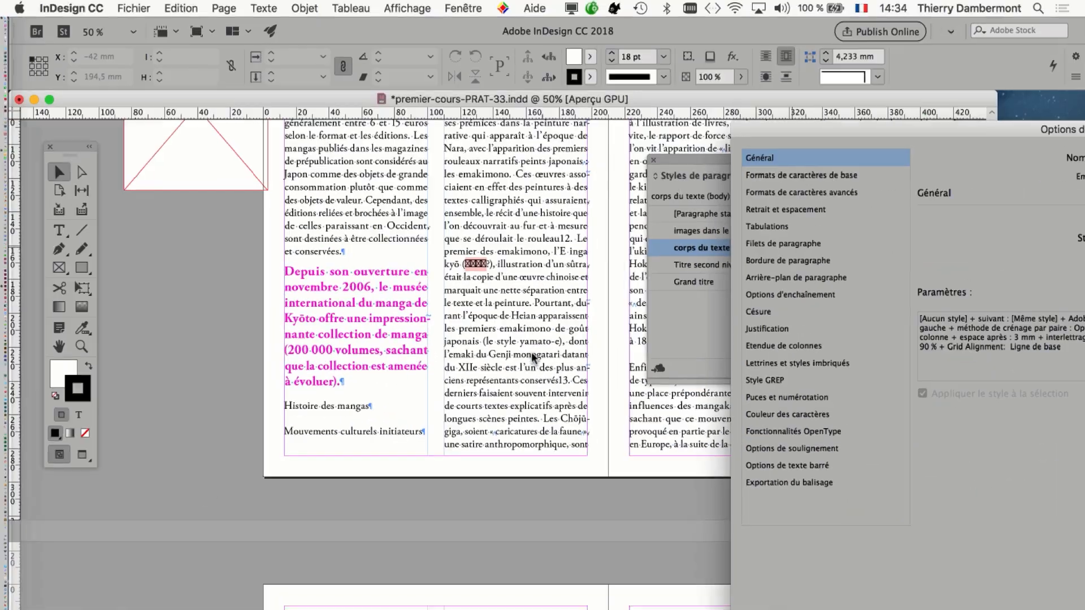
left_click_drag(827, 130, 673, 156)
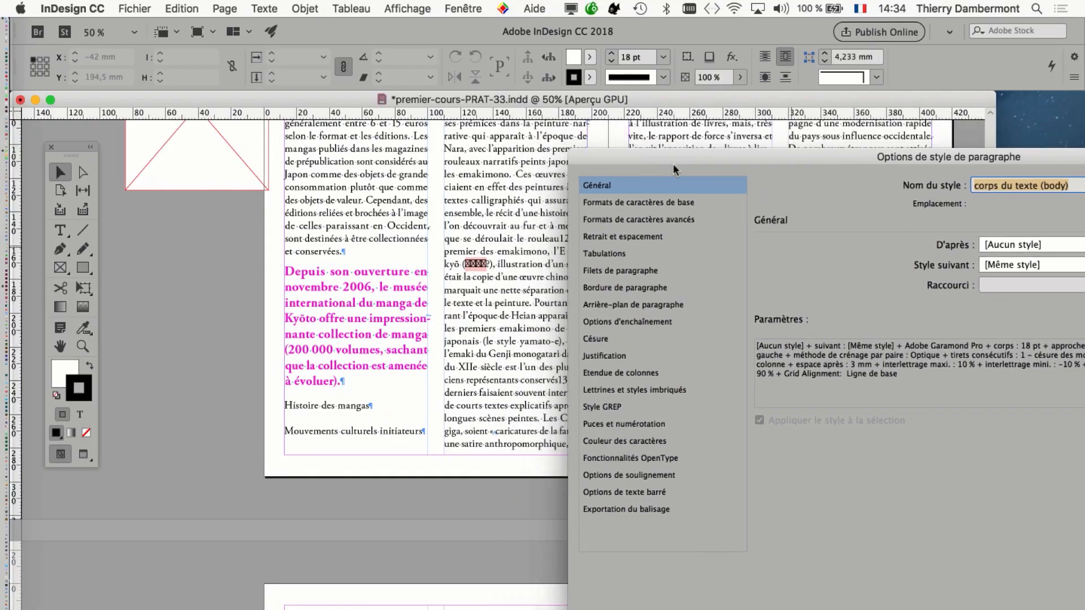
left_click(660, 201)
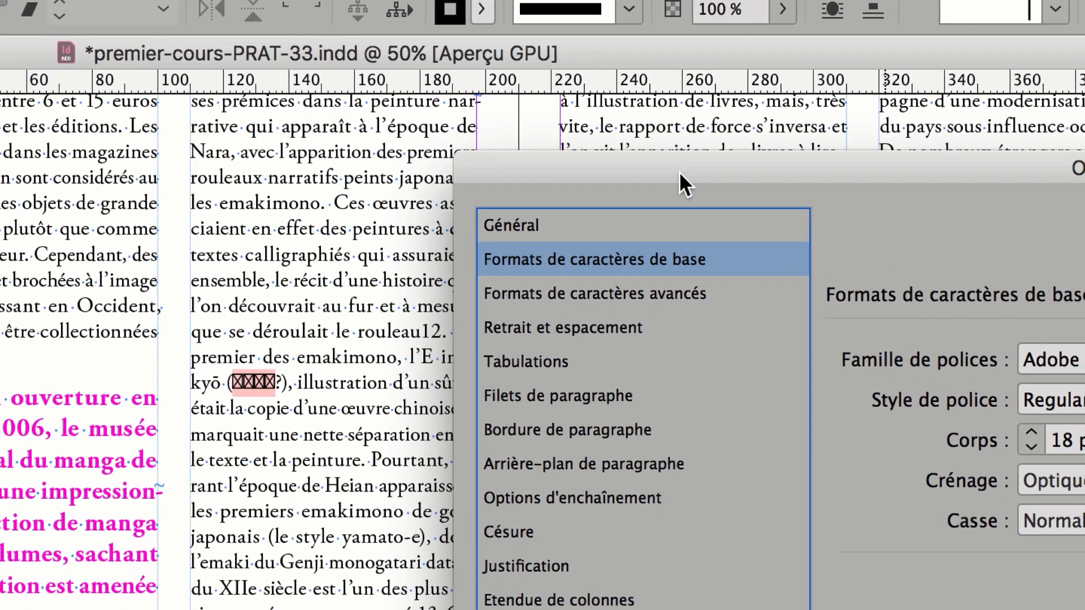
left_click_drag(680, 171, 397, 340)
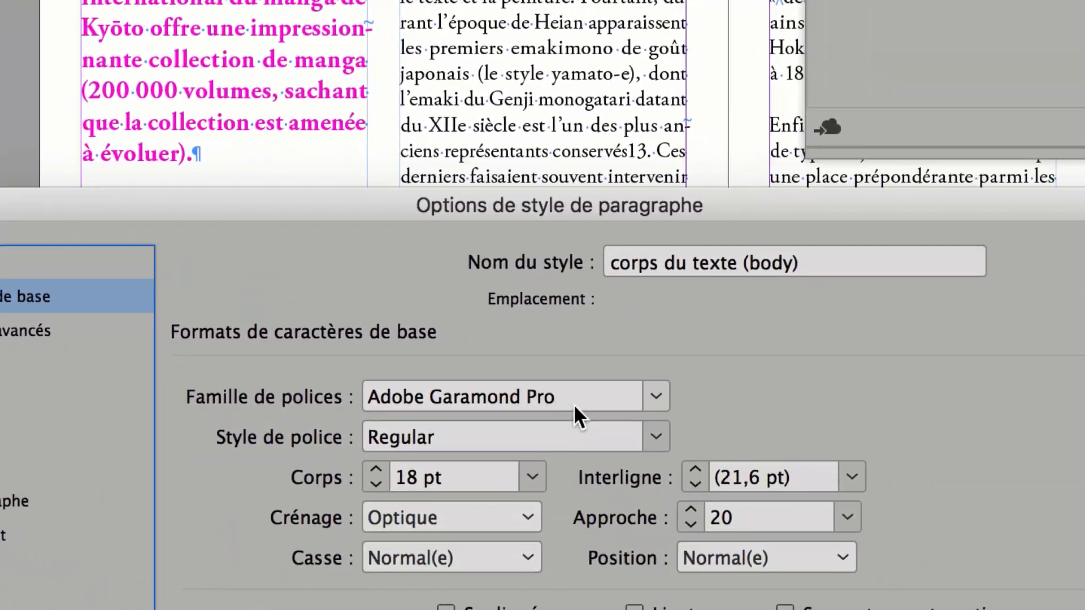
Step: Try Gill Sans as the font family of the corps du texte (body) style, with the dialog placed beside the text
left_click(921, 520)
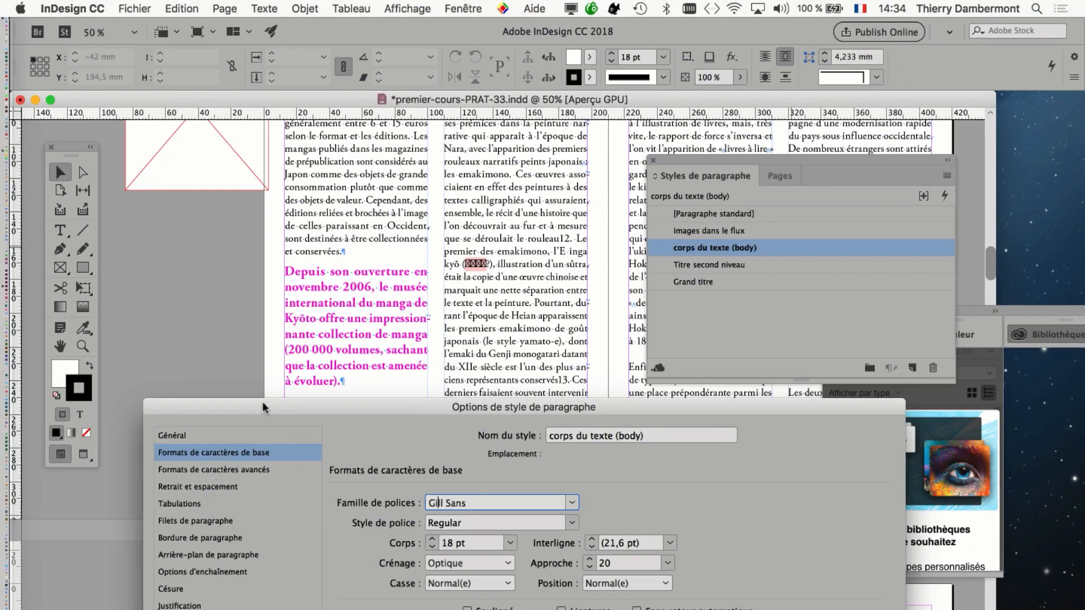
left_click_drag(262, 402, 624, 180)
left_click_drag(609, 126, 516, 287)
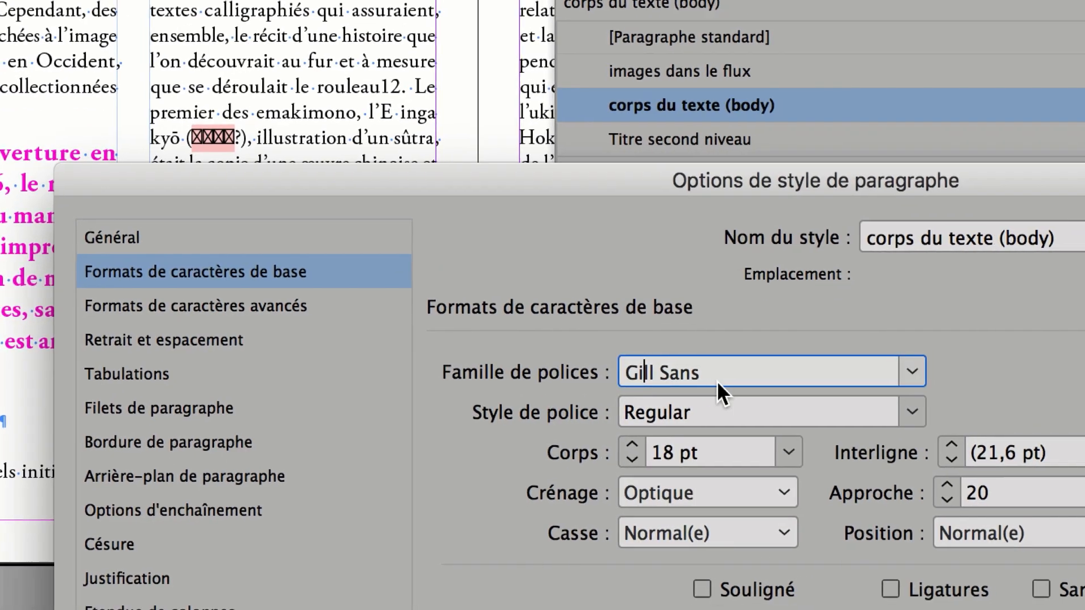
left_click(727, 381)
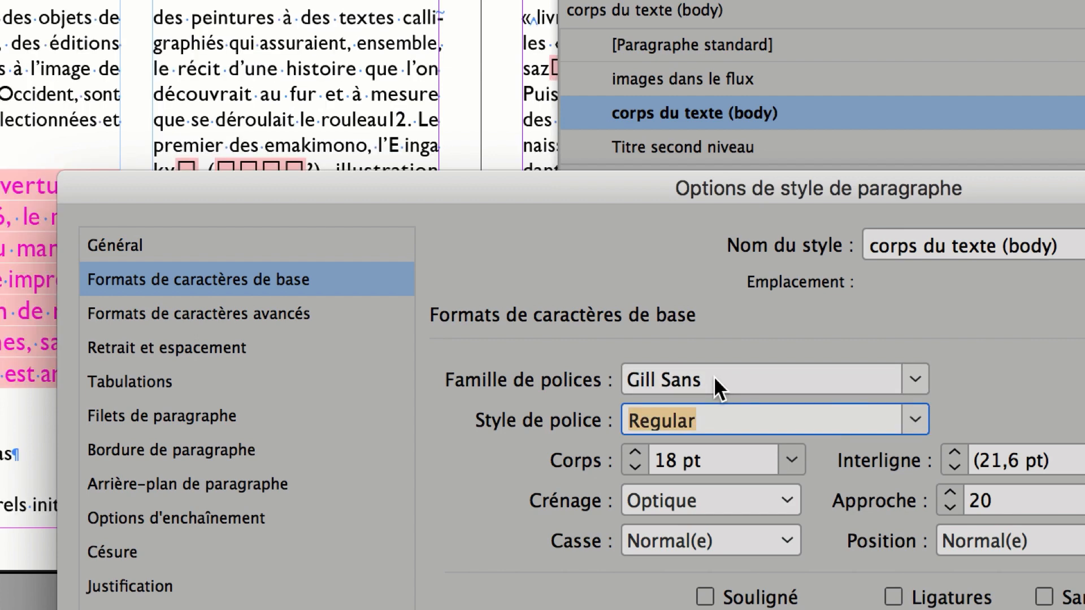
Step: Try Arial as the font family of the body style, keeping the pink second-level title in view
left_click(714, 380)
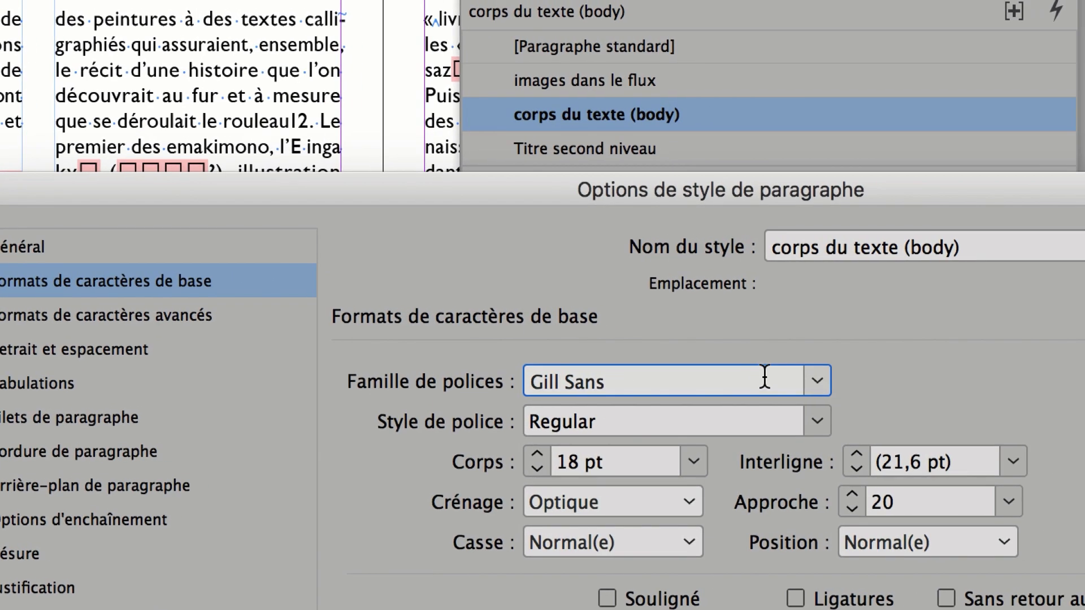
triple_click(856, 383)
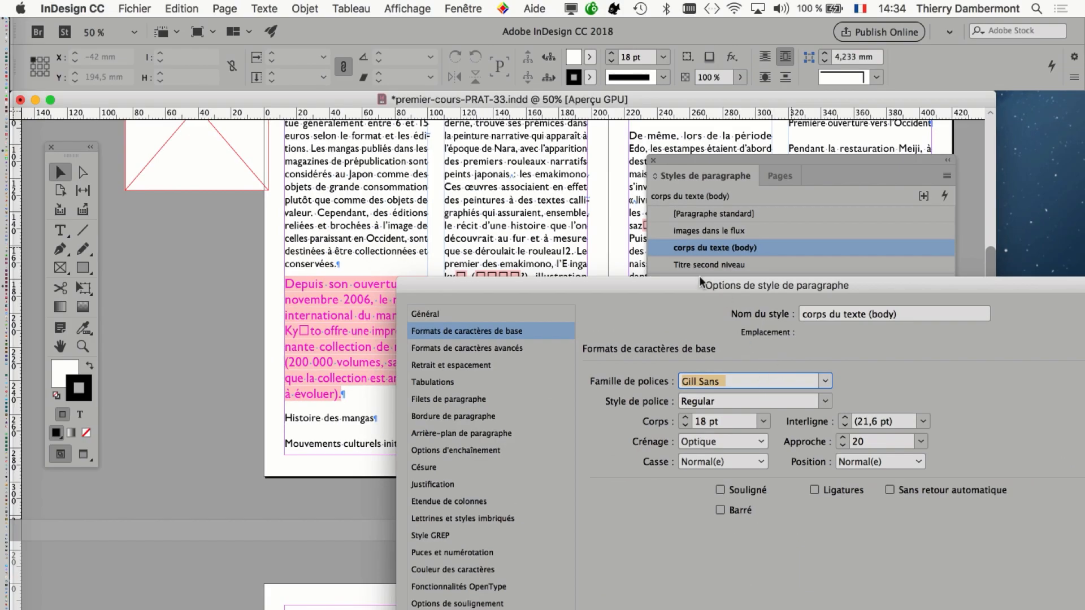
left_click_drag(703, 282, 800, 243)
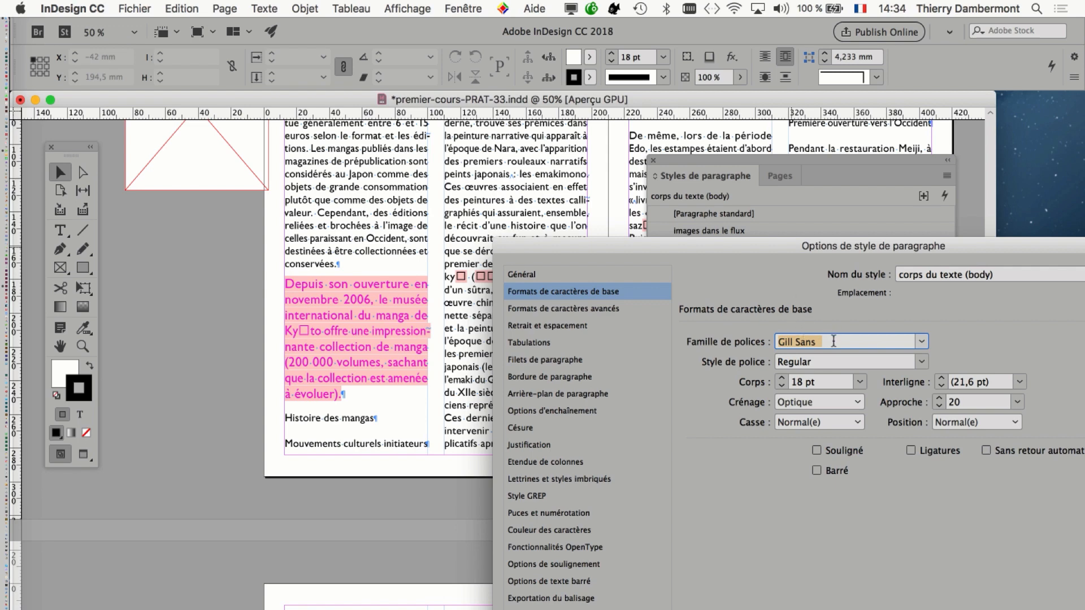
type("Arial")
key("Tab")
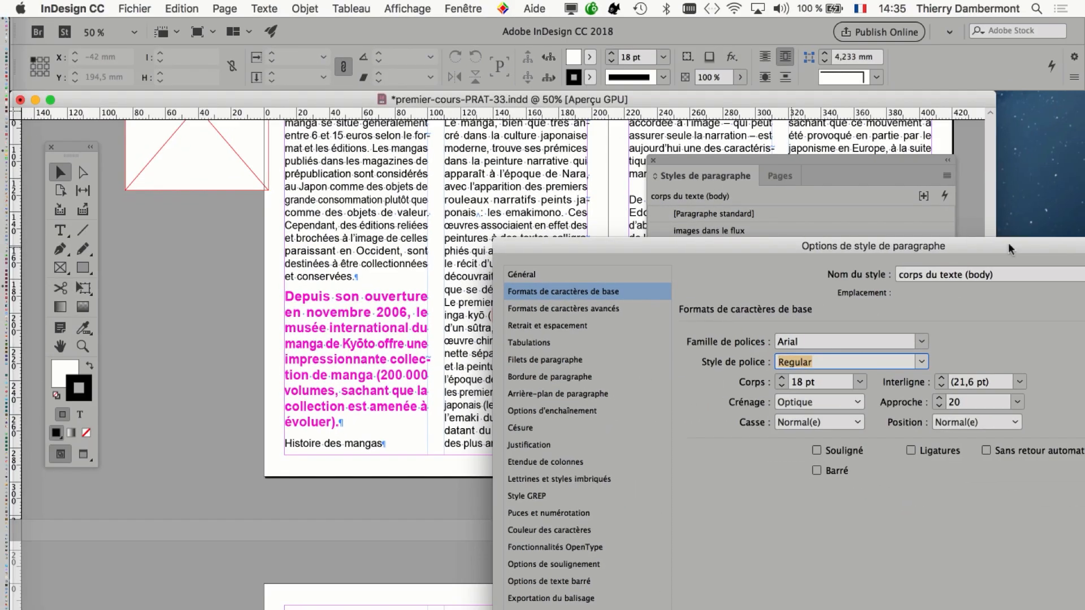
Step: Set the body style's font family to Baskerville and move the dialog clear of the text columns
left_click_drag(1008, 242, 943, 148)
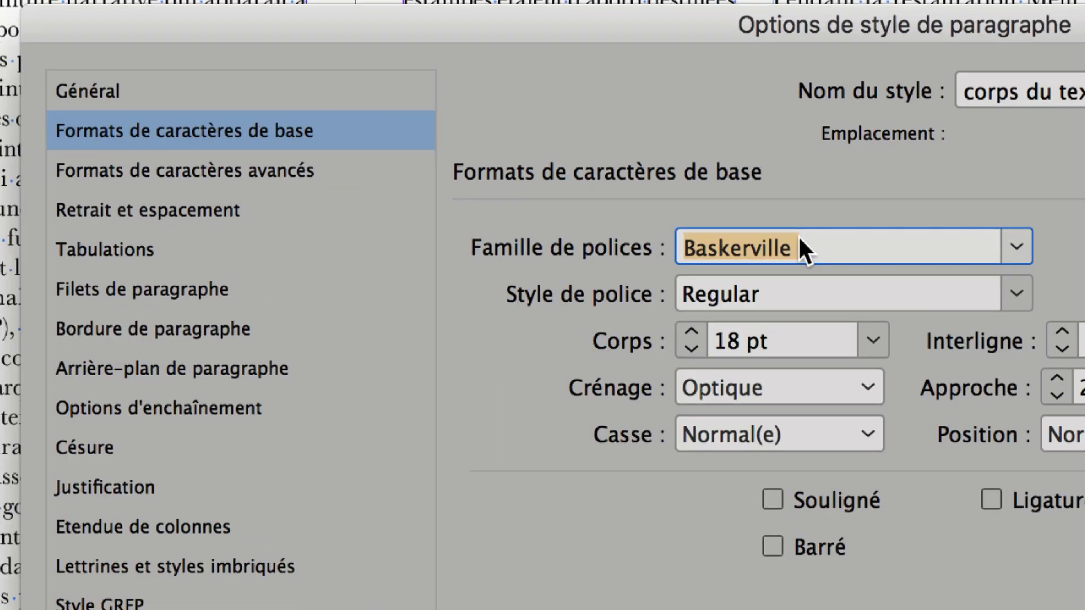
left_click(799, 238)
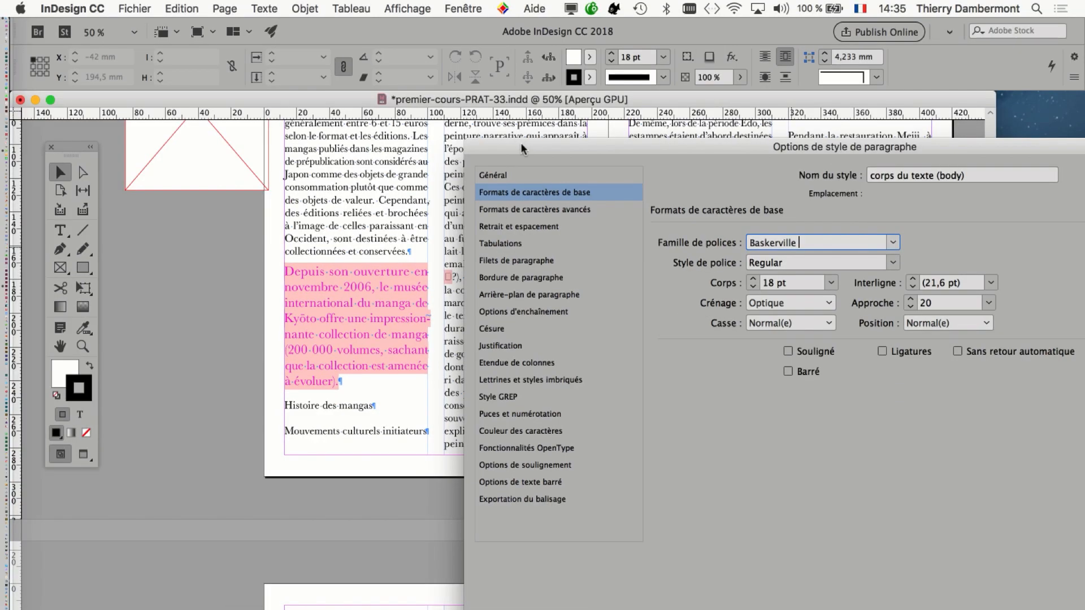
left_click_drag(521, 145, 595, 106)
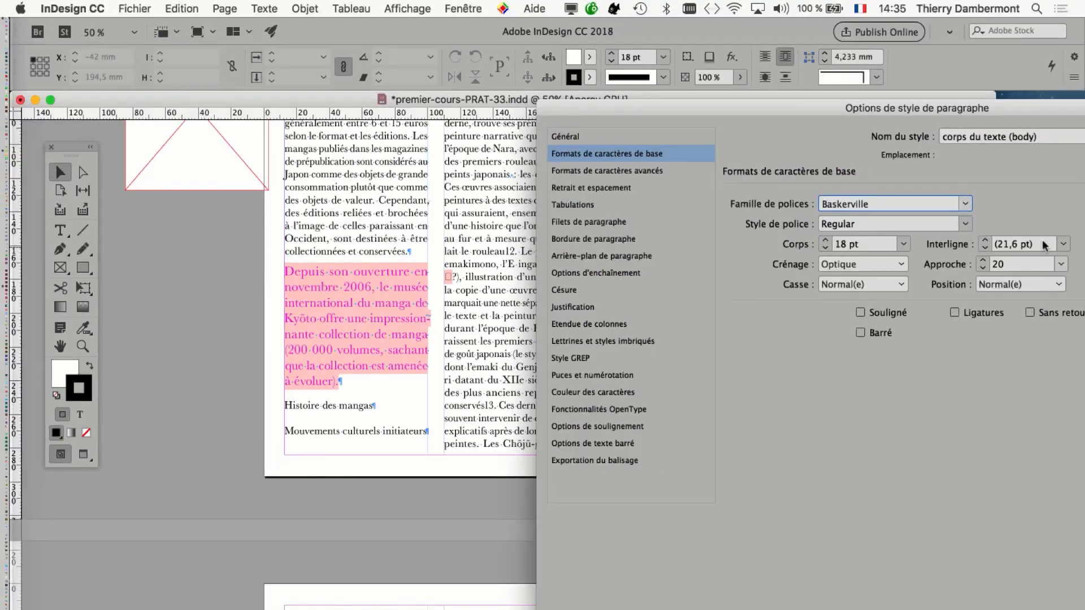
Step: Check the font styles offered for Baskerville and try Lucida Grande as the body style's font family
left_click(967, 223)
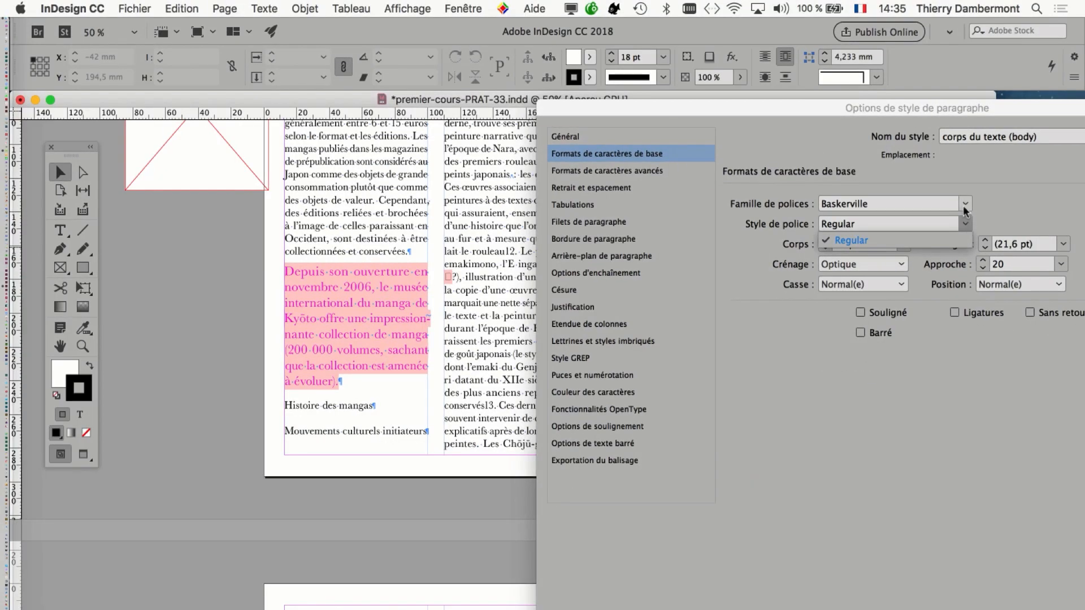
left_click(964, 204)
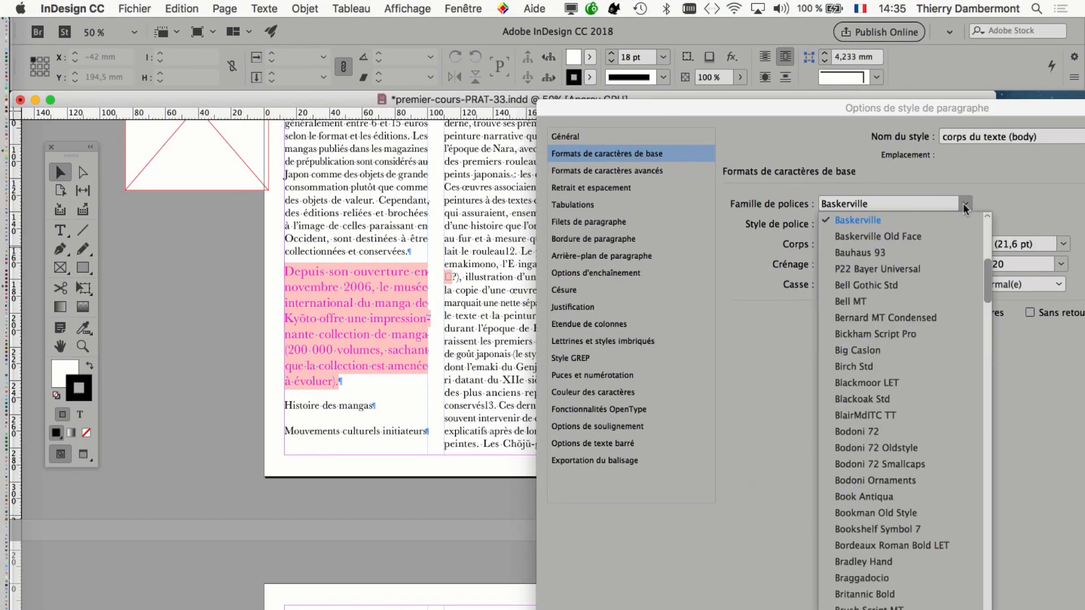
scroll(909, 416, "down", 5)
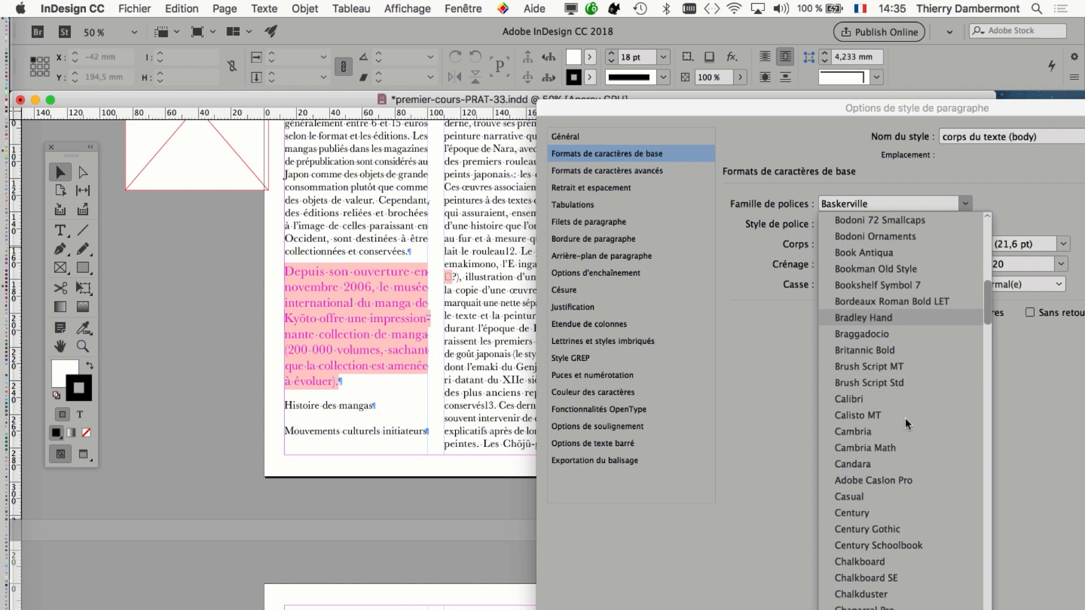
scroll(904, 418, "down", 1)
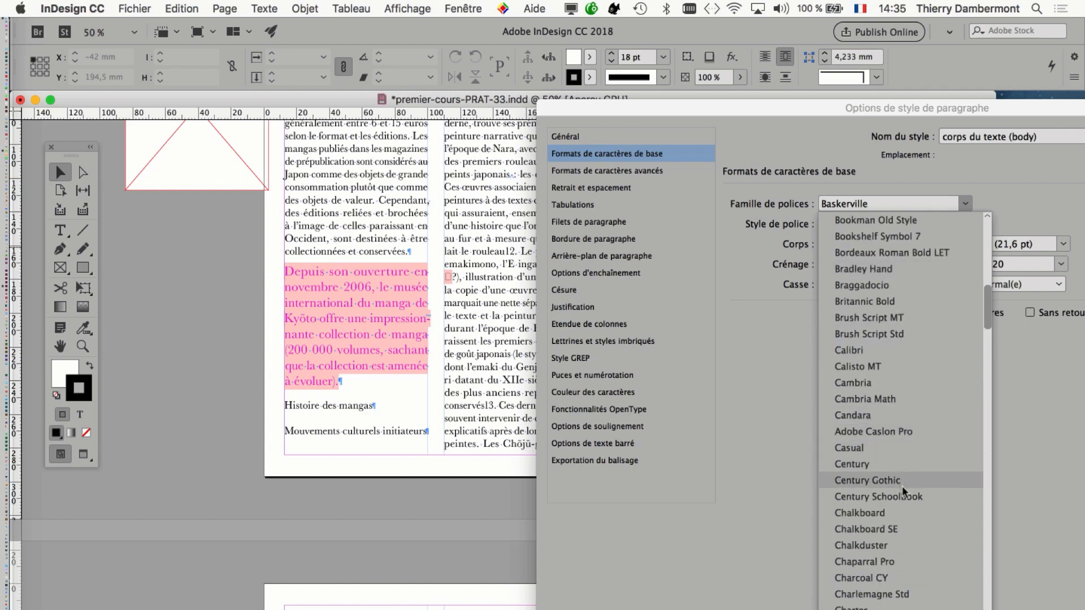
scroll(900, 489, "down", 2)
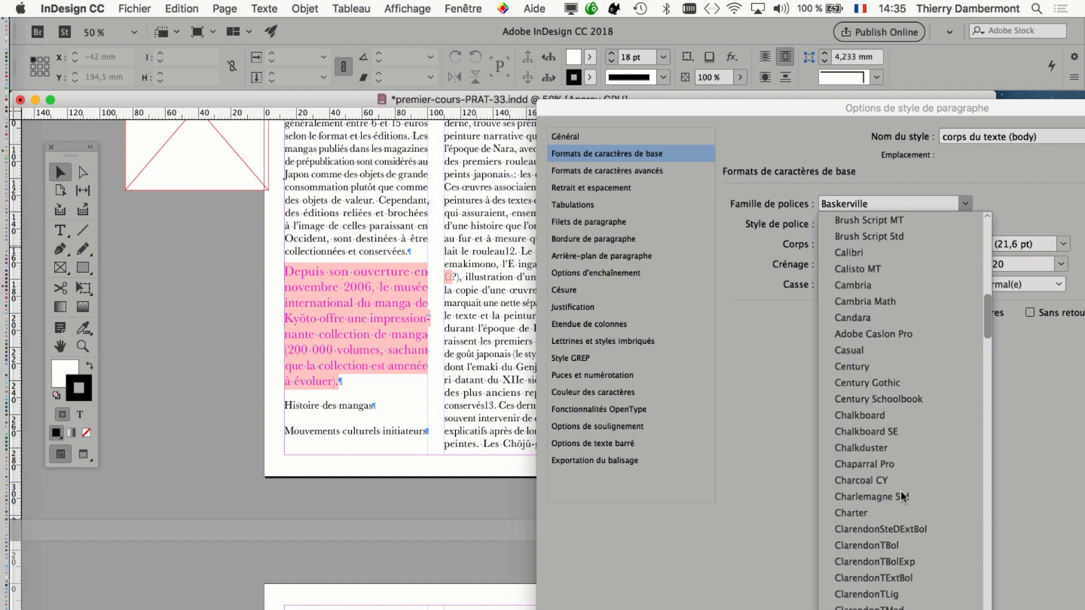
scroll(901, 495, "down", 5)
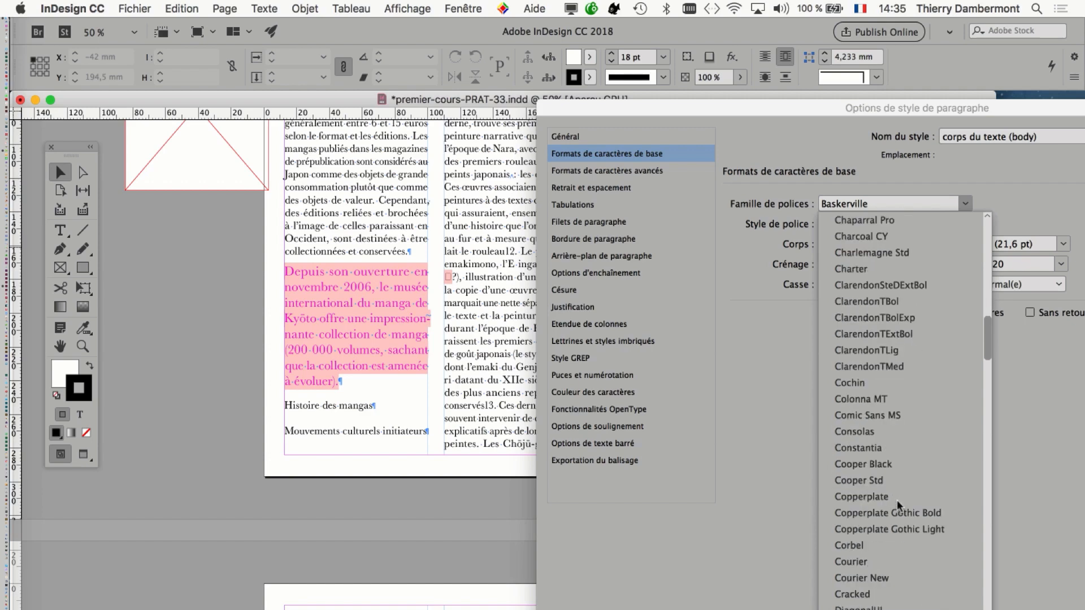
scroll(896, 509, "down", 3)
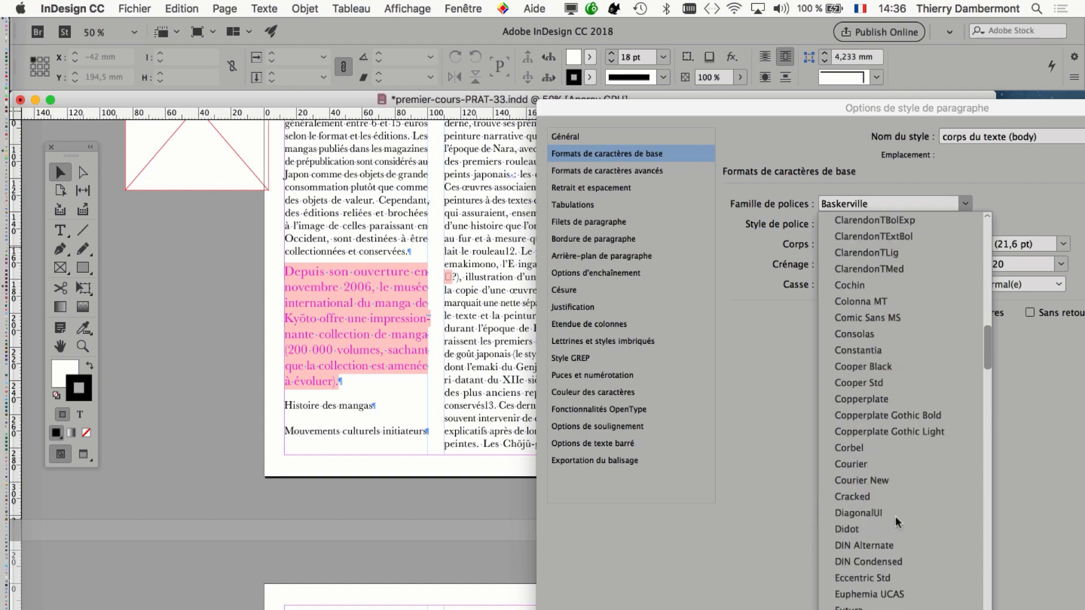
scroll(894, 516, "down", 4)
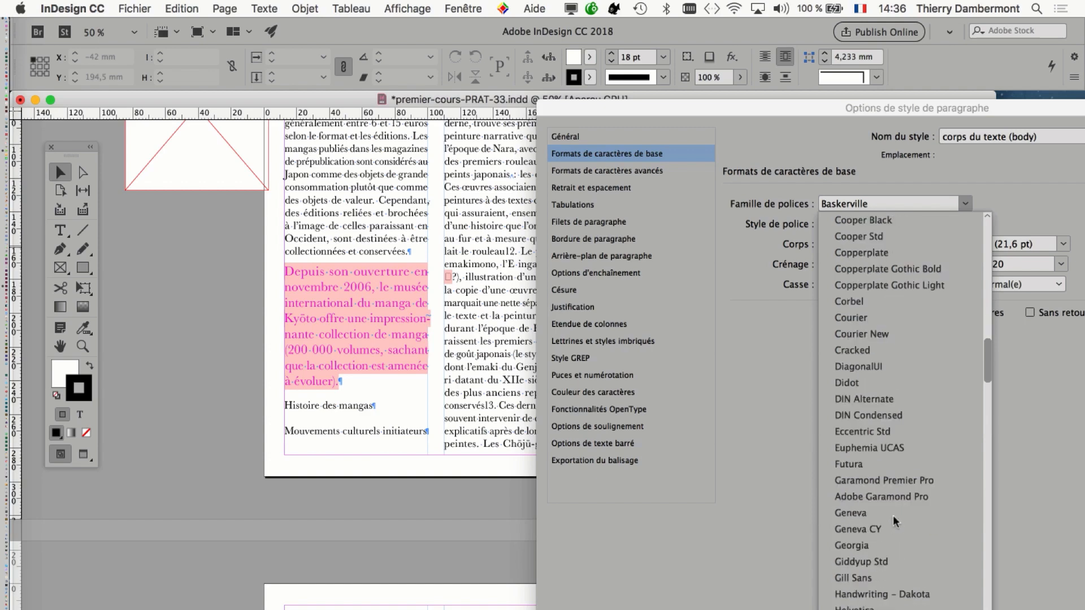
scroll(891, 520, "down", 6)
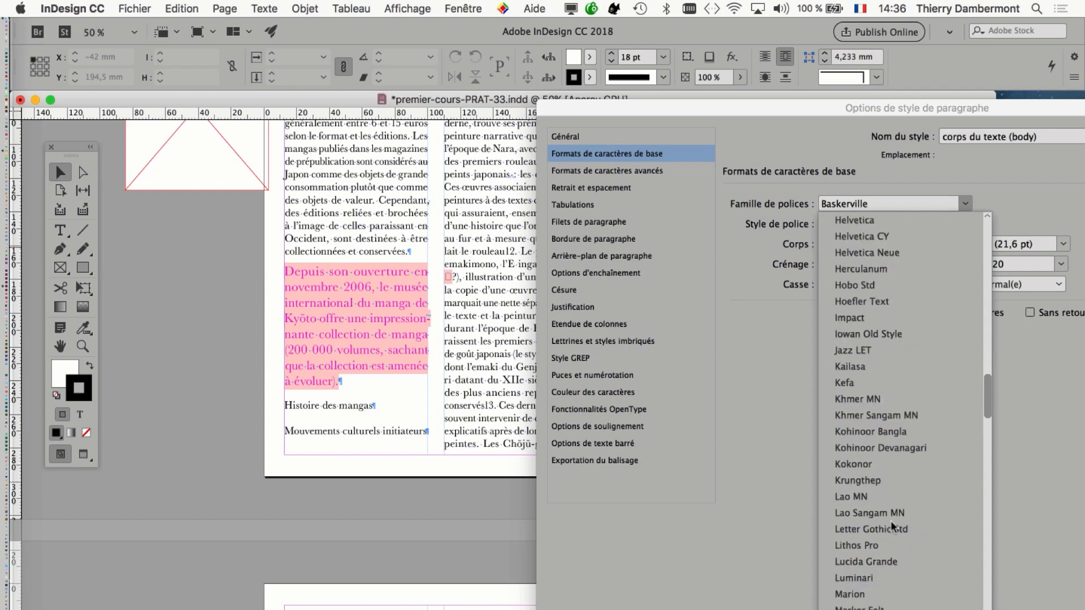
scroll(890, 521, "down", 1)
left_click(893, 513)
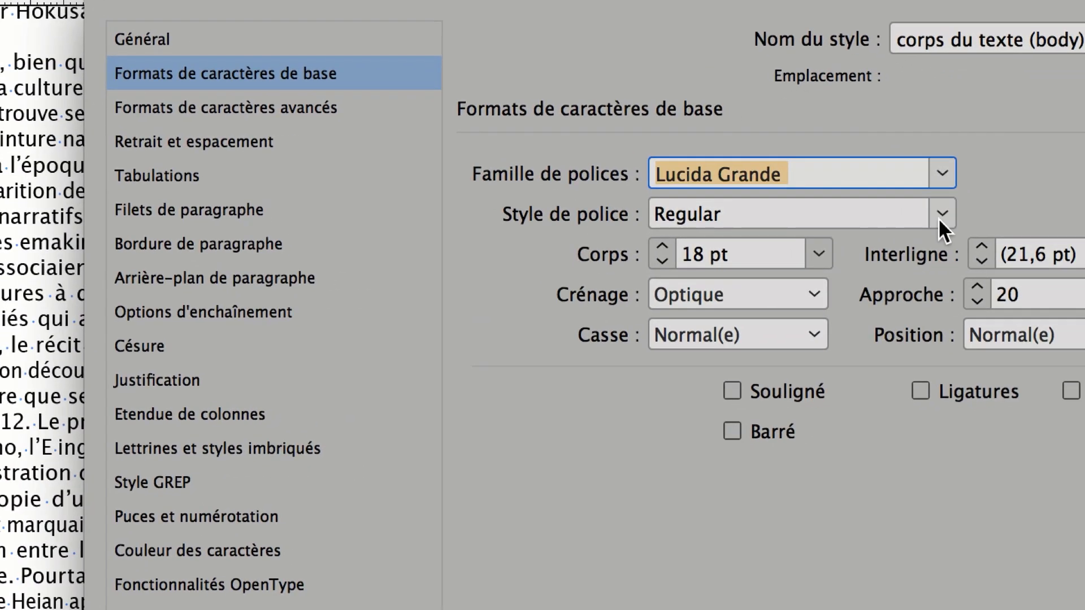
Step: Check the font styles offered for Lucida Grande, keep Regular and apply the body style changes
left_click(965, 224)
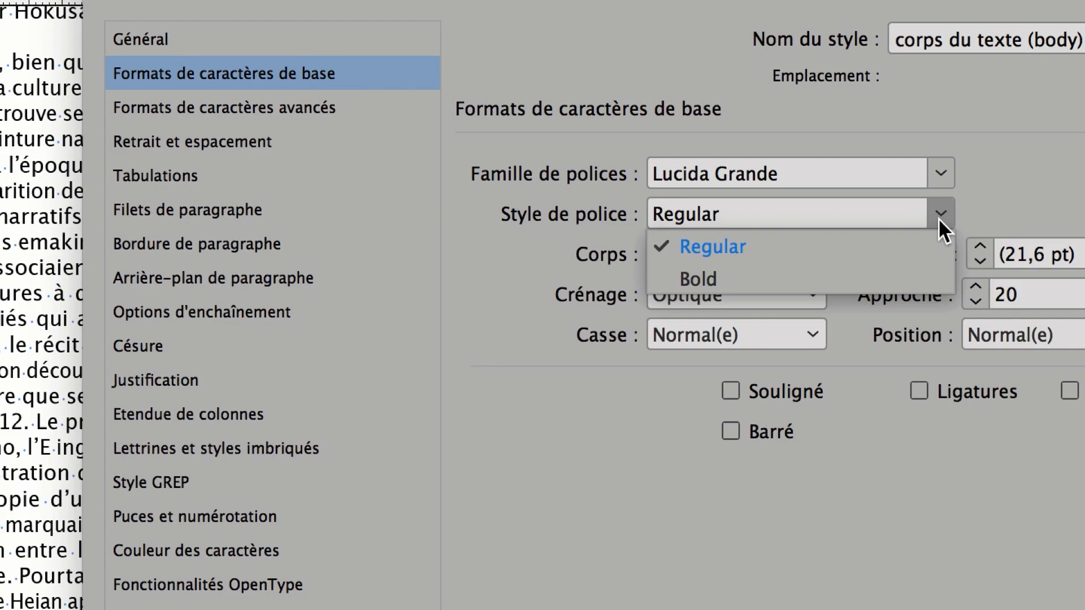
left_click(938, 218)
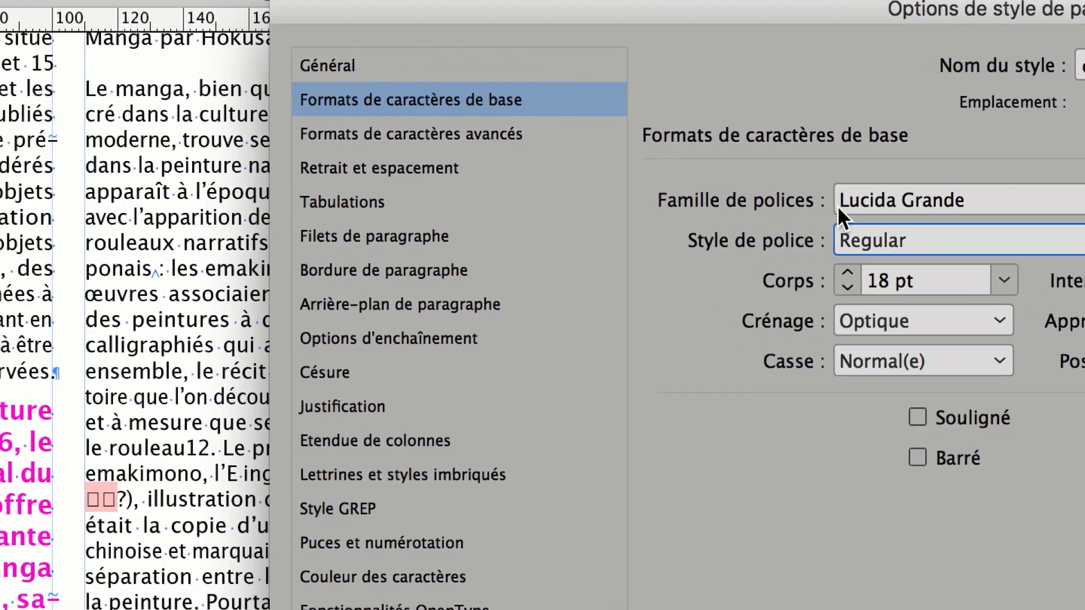
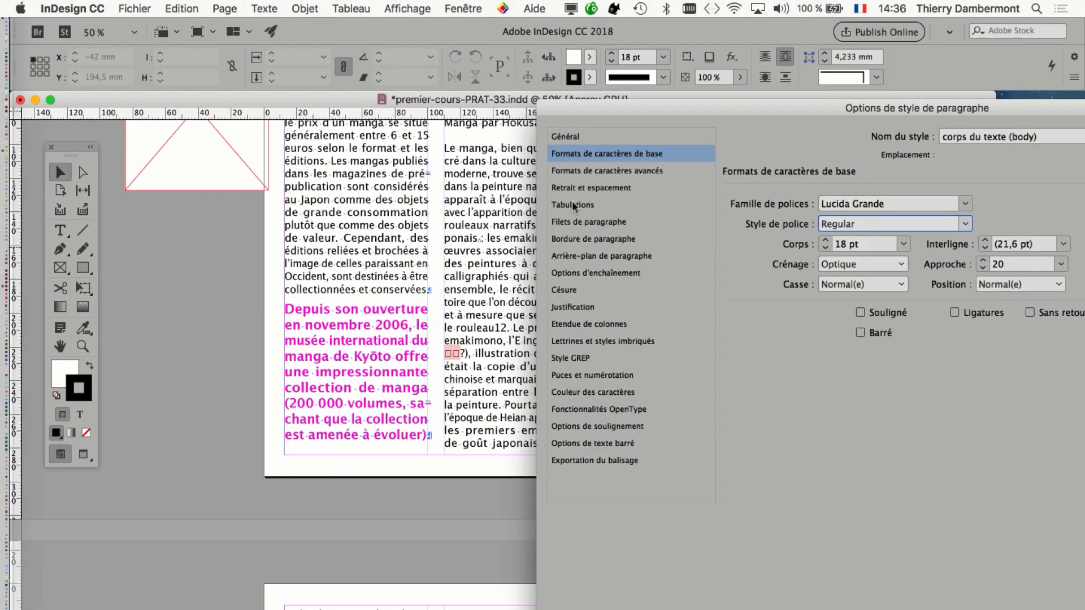
left_click_drag(775, 108, 445, 94)
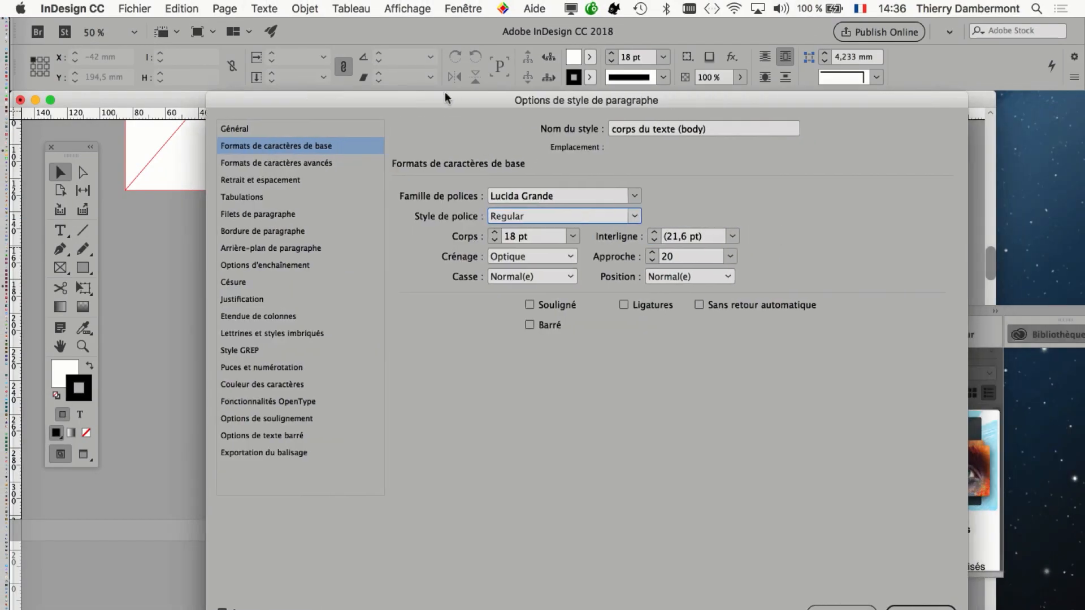
key("Return")
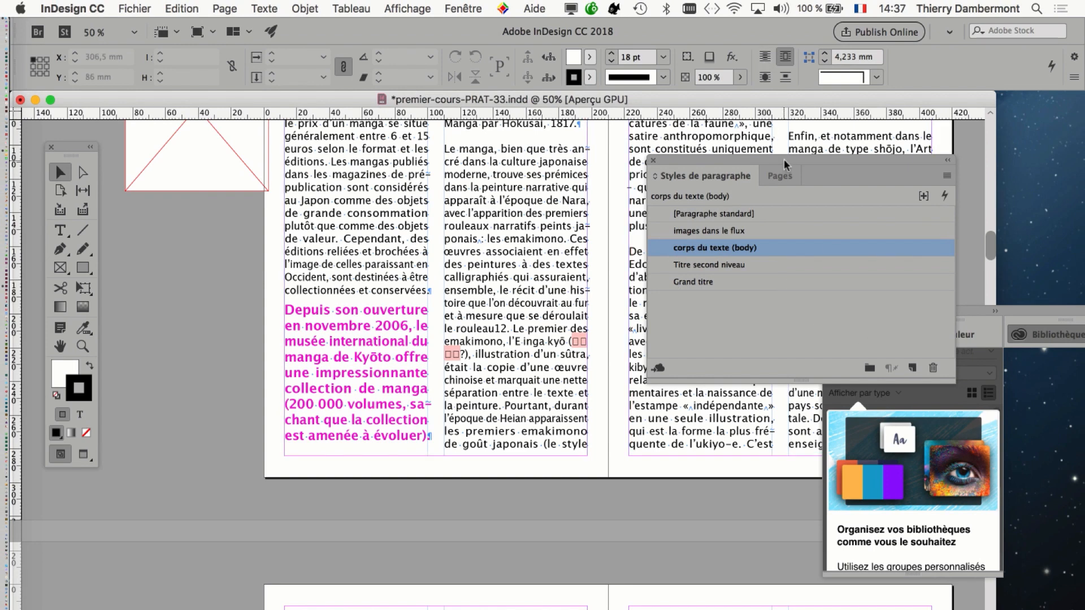
Step: Reopen the basic character formats of the corps du texte (body) style with the styles list moved aside
left_click_drag(784, 158, 838, 159)
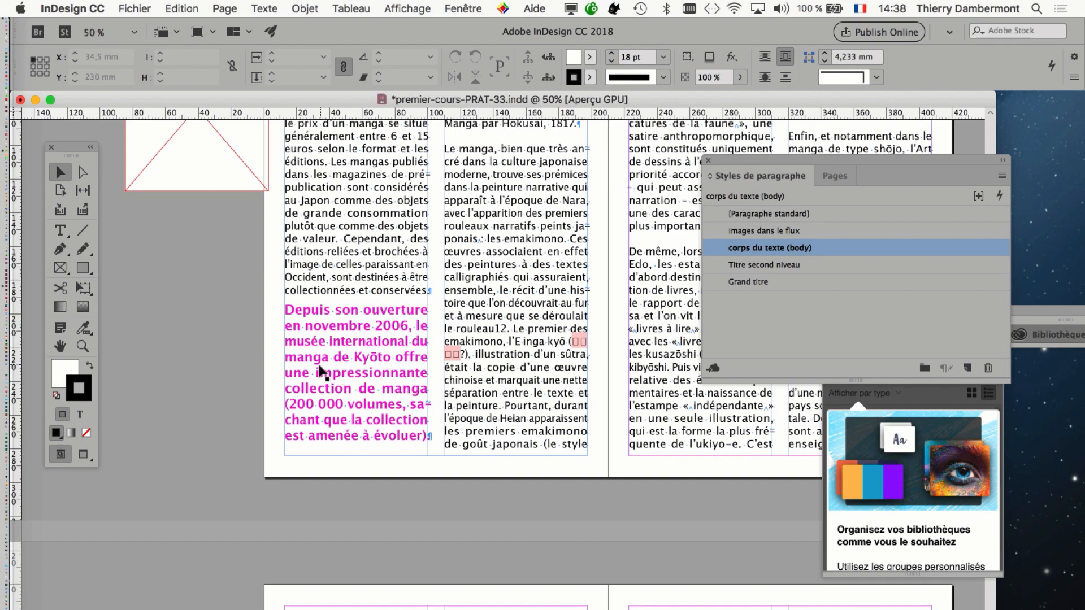
double_click(838, 249)
left_click(275, 146)
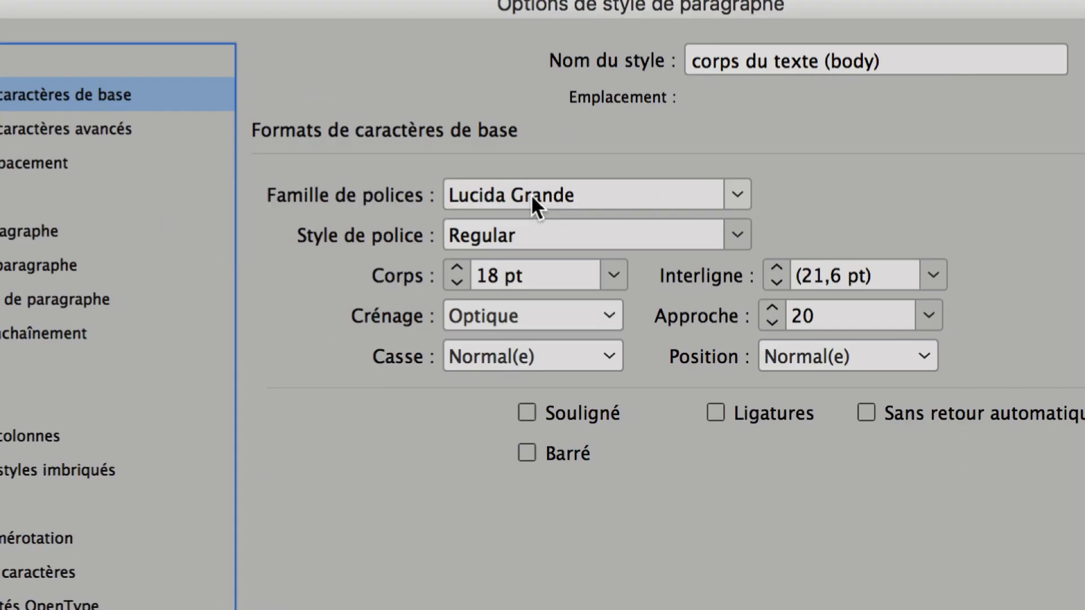
Step: Examine which font styles Lucida Grande offers for the body style without choosing a different one
left_click(737, 235)
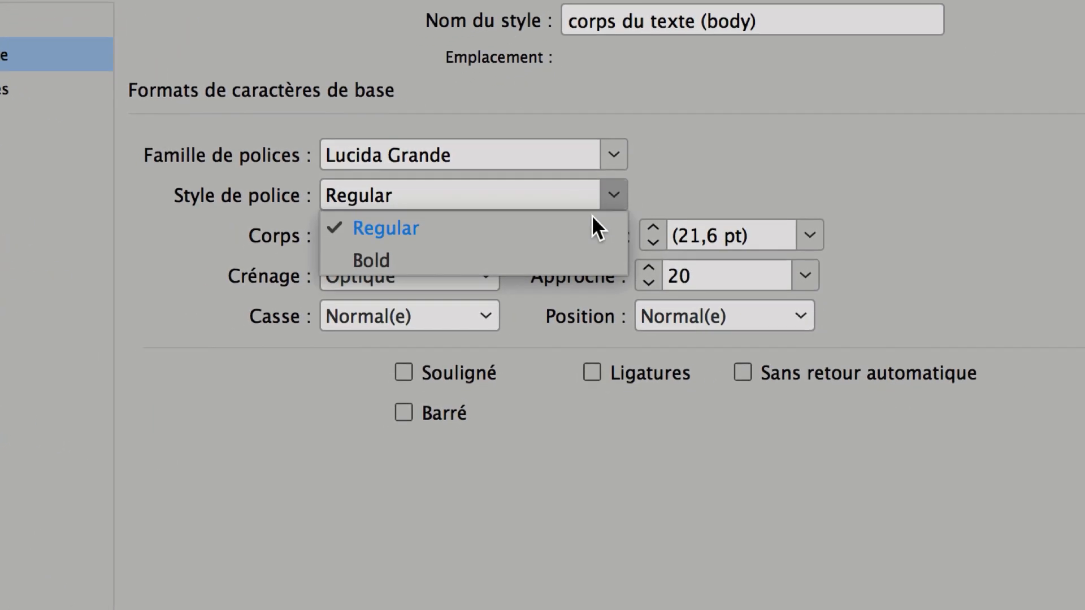
left_click(660, 168)
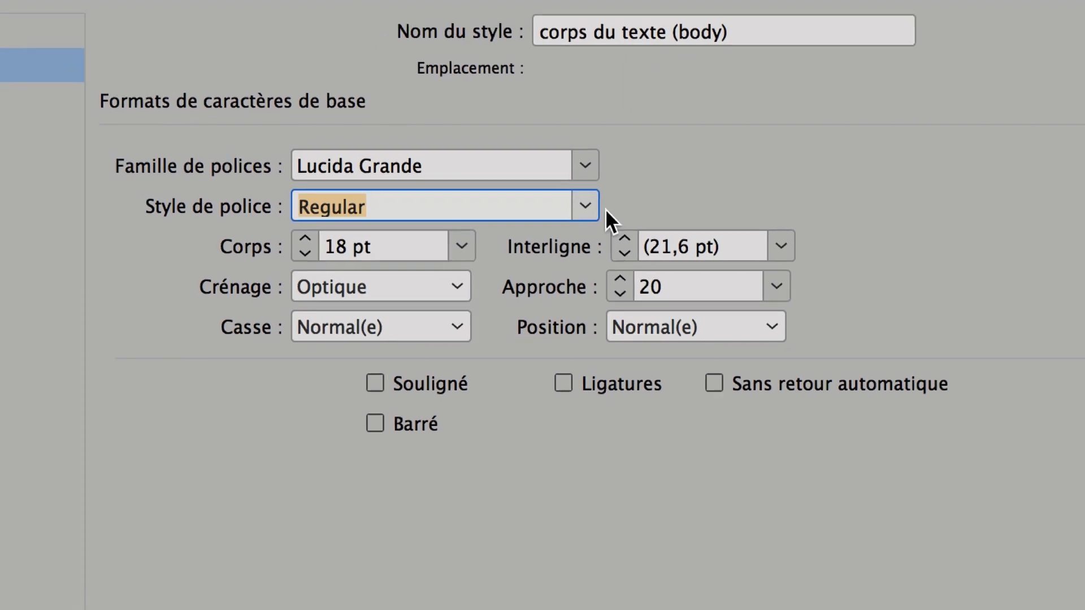
left_click(563, 229)
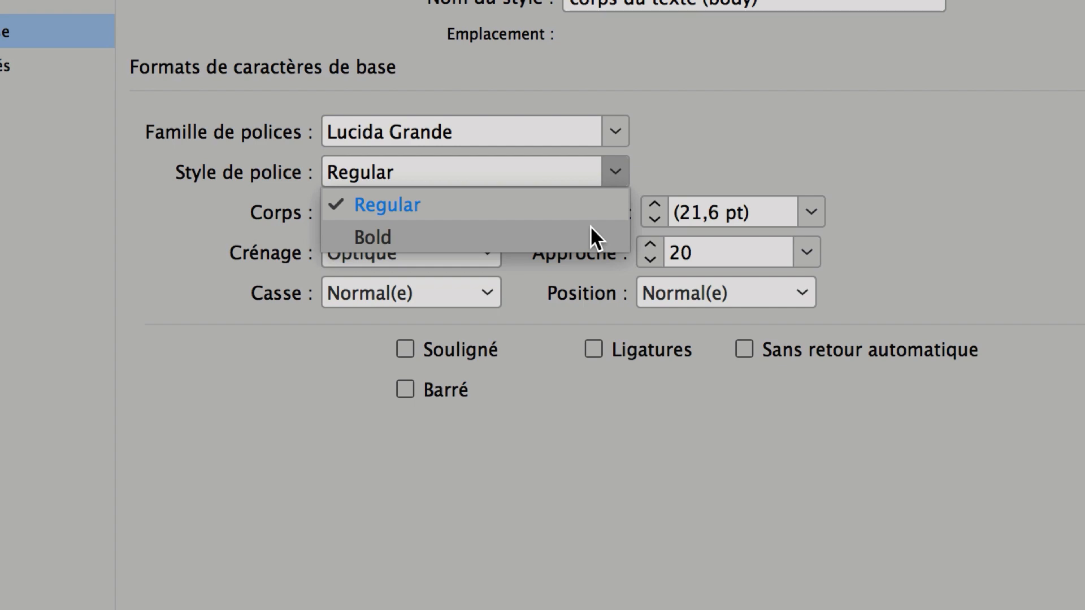
left_click(686, 174)
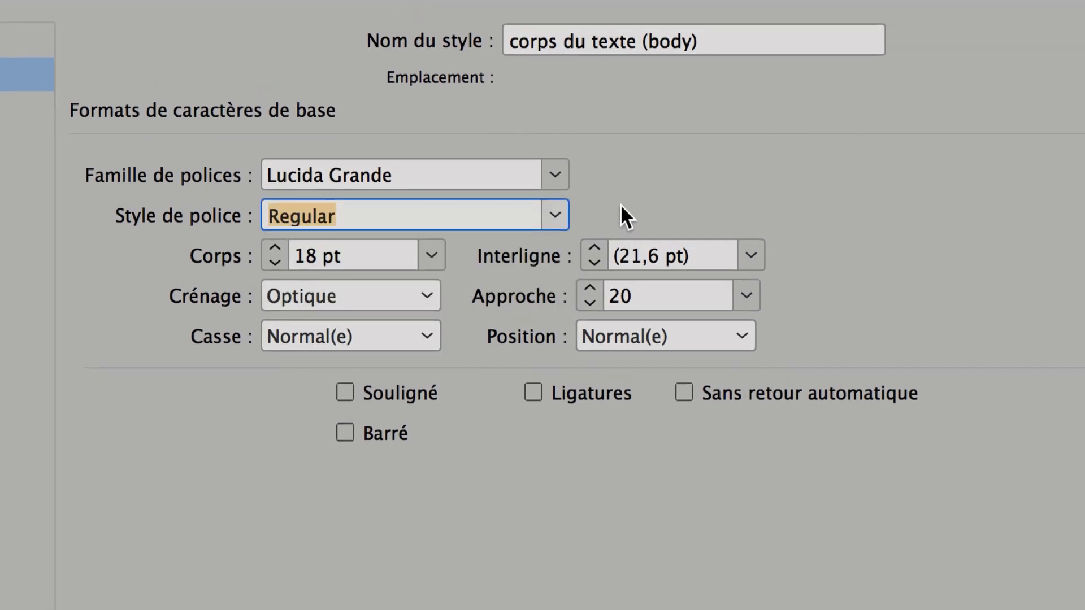
left_click(612, 208)
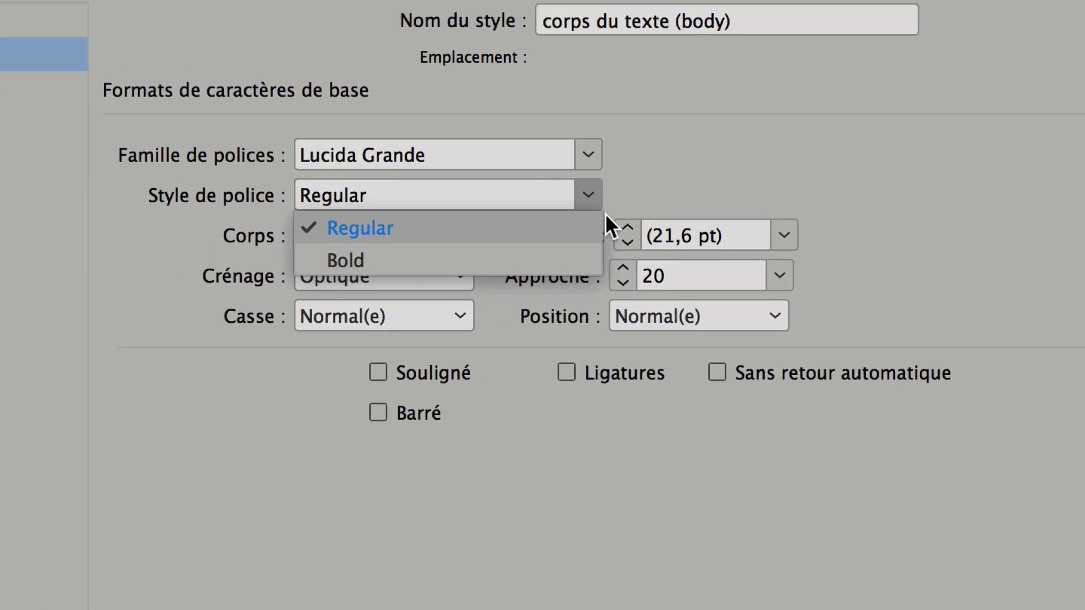
left_click(612, 208)
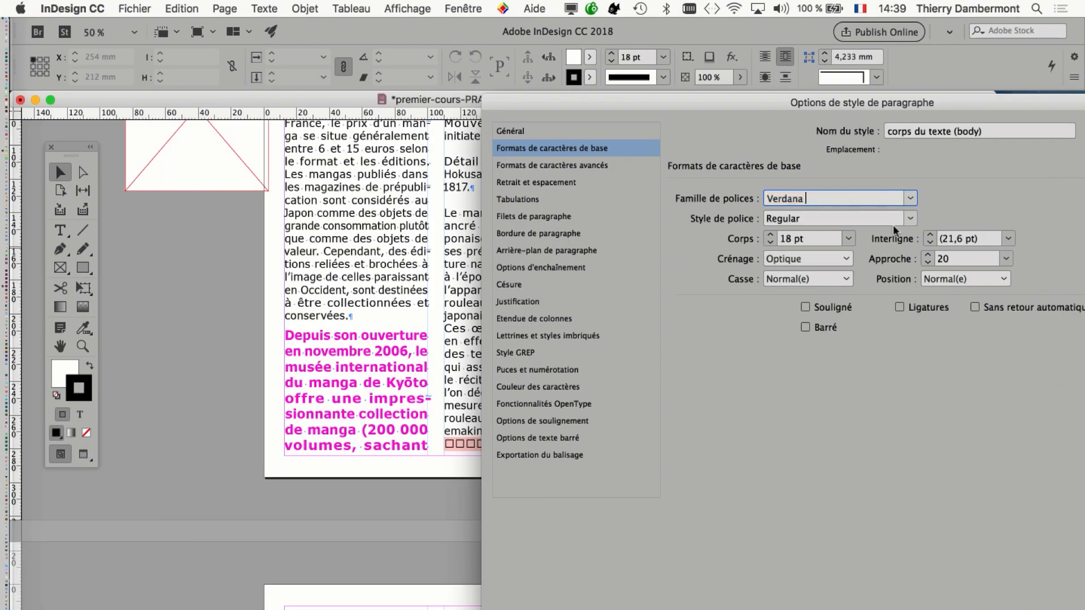
Step: Set the body style's font to Verdana with the Regular font style and apply the changes
left_click(915, 216)
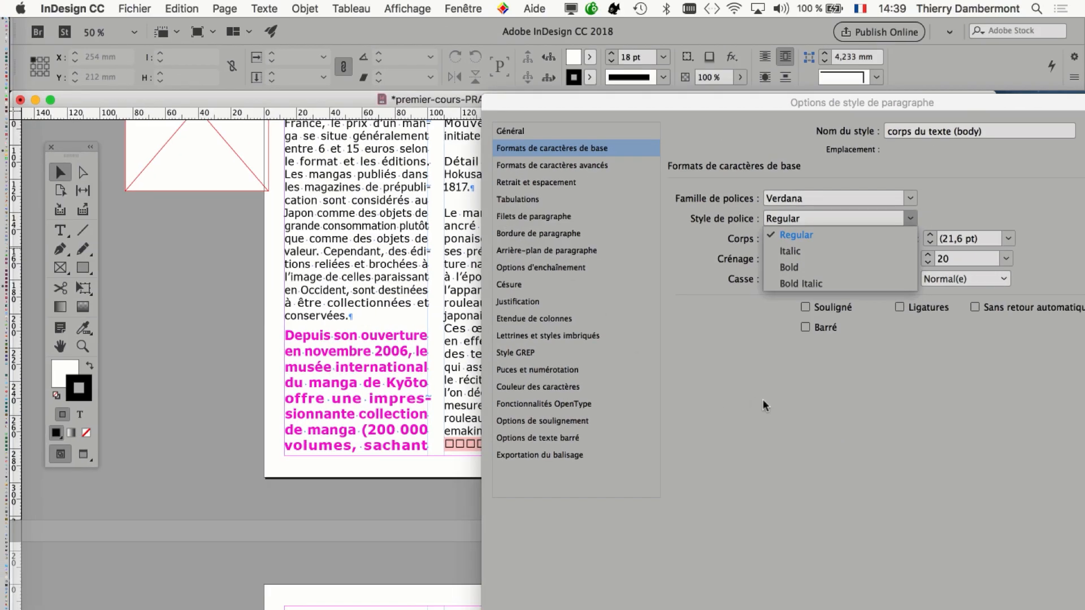
left_click(796, 235)
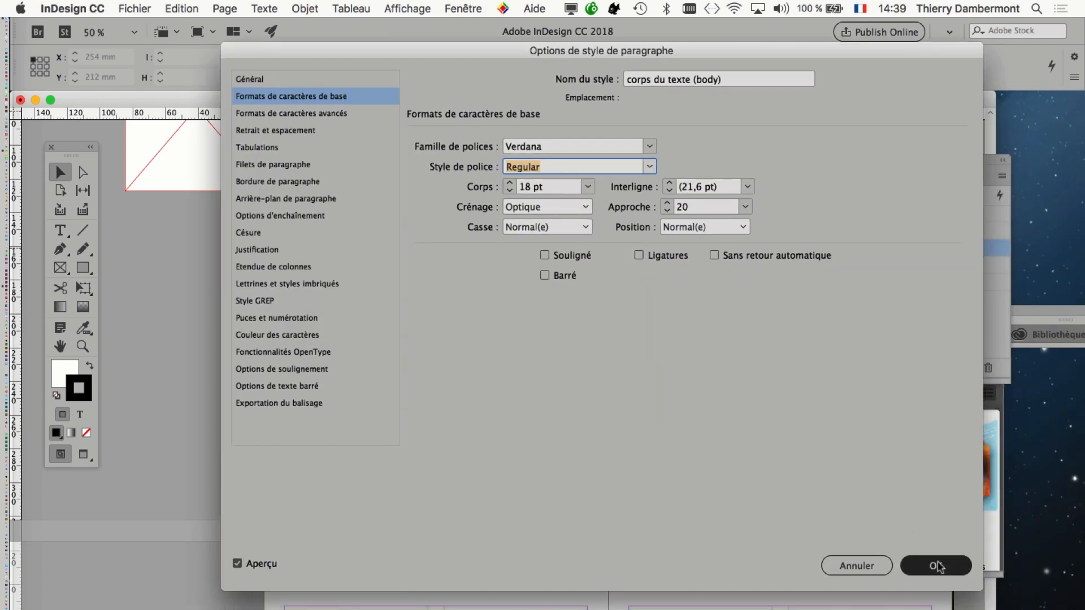
left_click(936, 566)
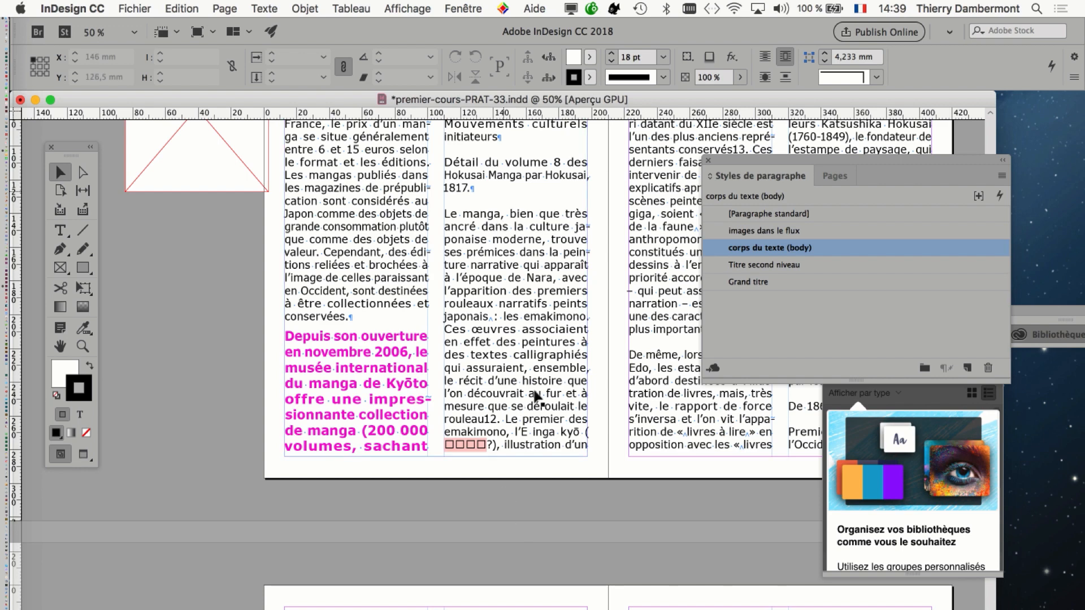
Step: Move the paragraph styles list off the text columns and examine the body text and the pink second-level title
left_click_drag(747, 160, 780, 177)
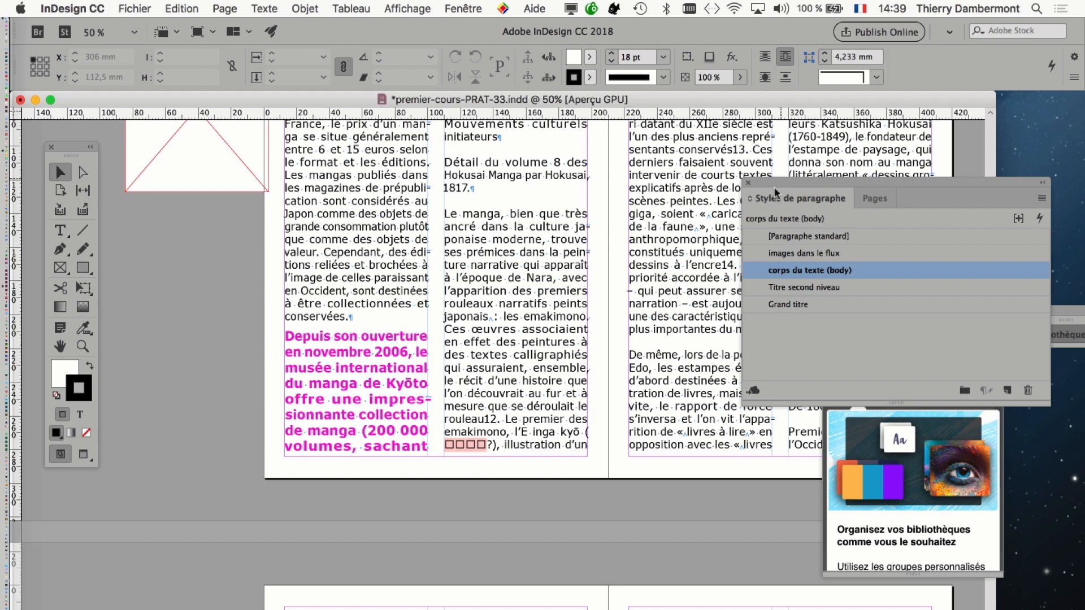
left_click_drag(789, 177, 831, 196)
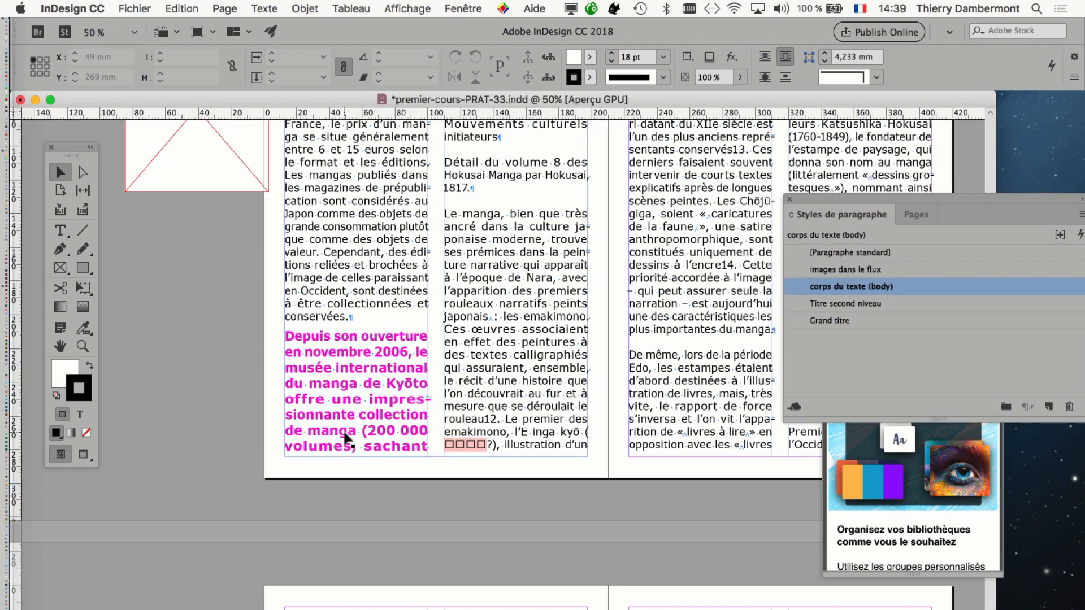
scroll(344, 437, "up", 2)
scroll(342, 435, "down", 2)
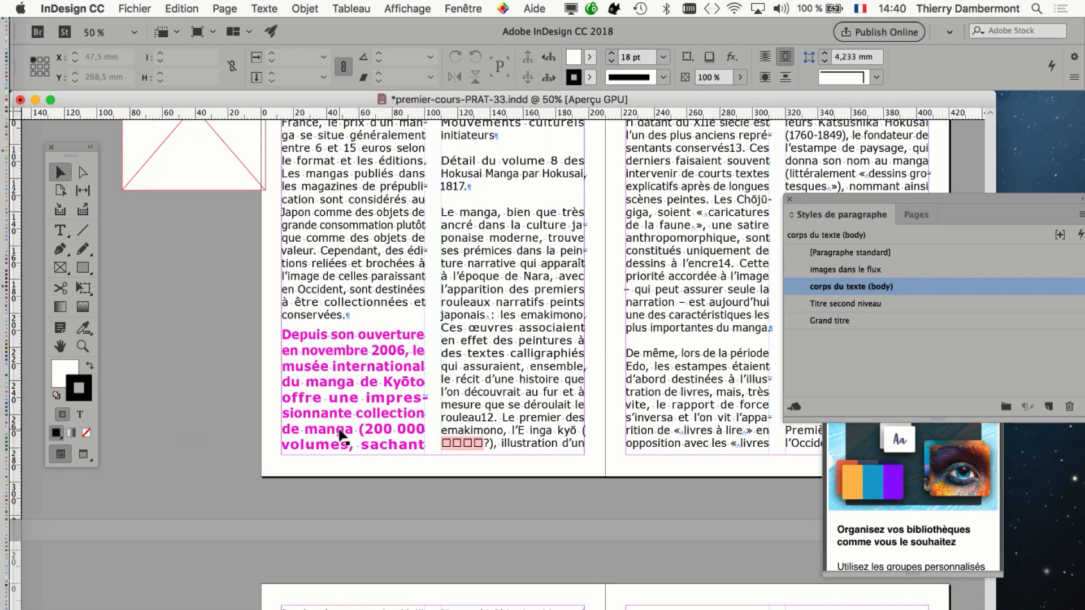
scroll(404, 388, "up", 3)
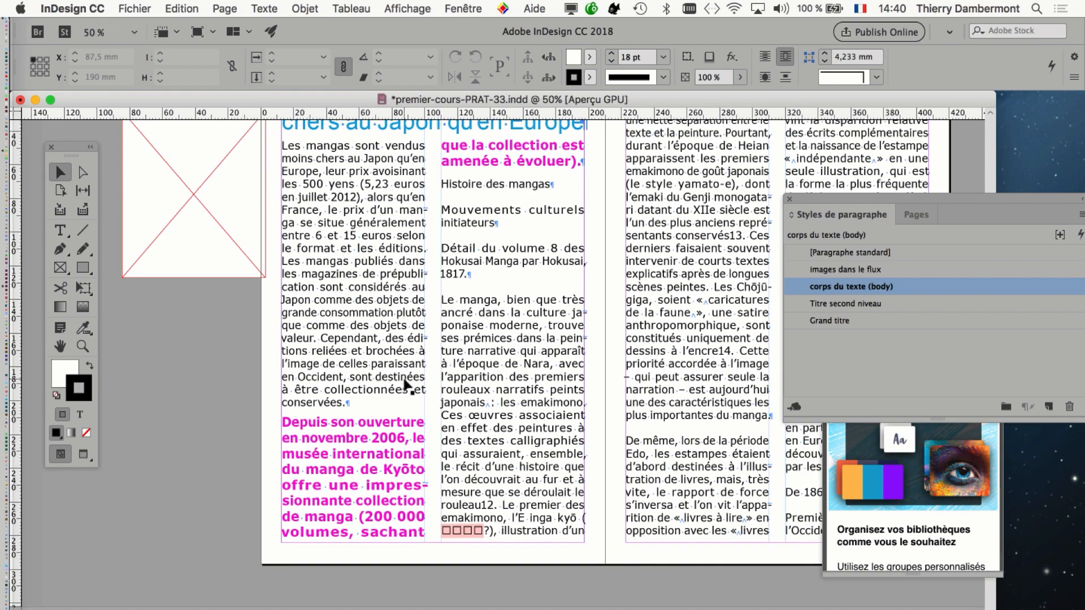
scroll(405, 387, "up", 1)
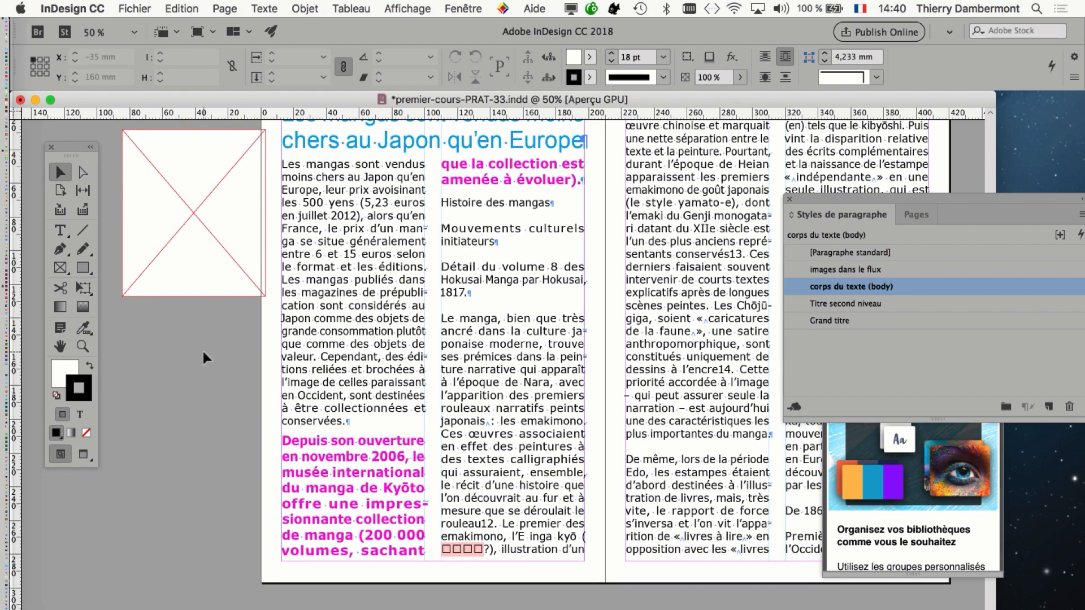
Step: Save the document as premier-cours-PRAT-34.indd in the Dossier-cours-PRAT-G-30 folder and bring the paragraph styles list fully into view
left_click(164, 8)
mouse_move(148, 8)
left_click(170, 109)
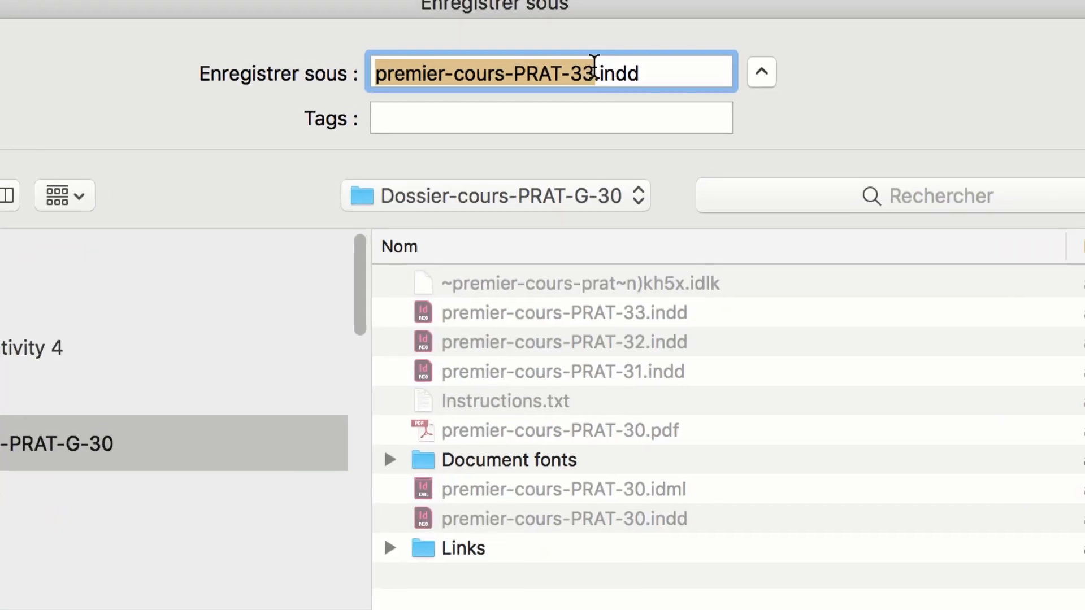
left_click(596, 69)
left_click_drag(593, 69, 585, 69)
type("4")
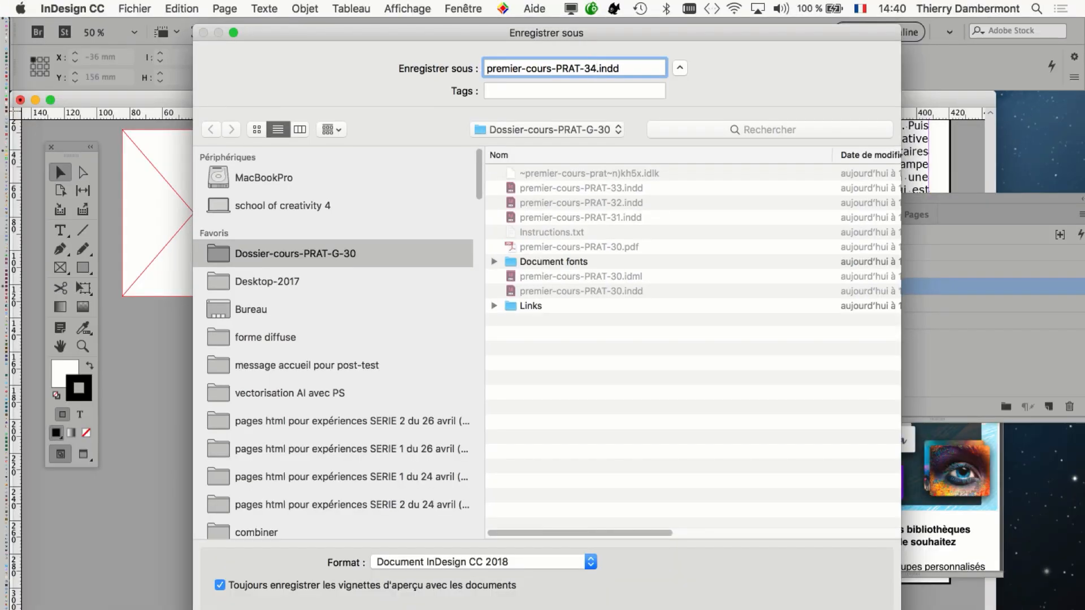
key("Return")
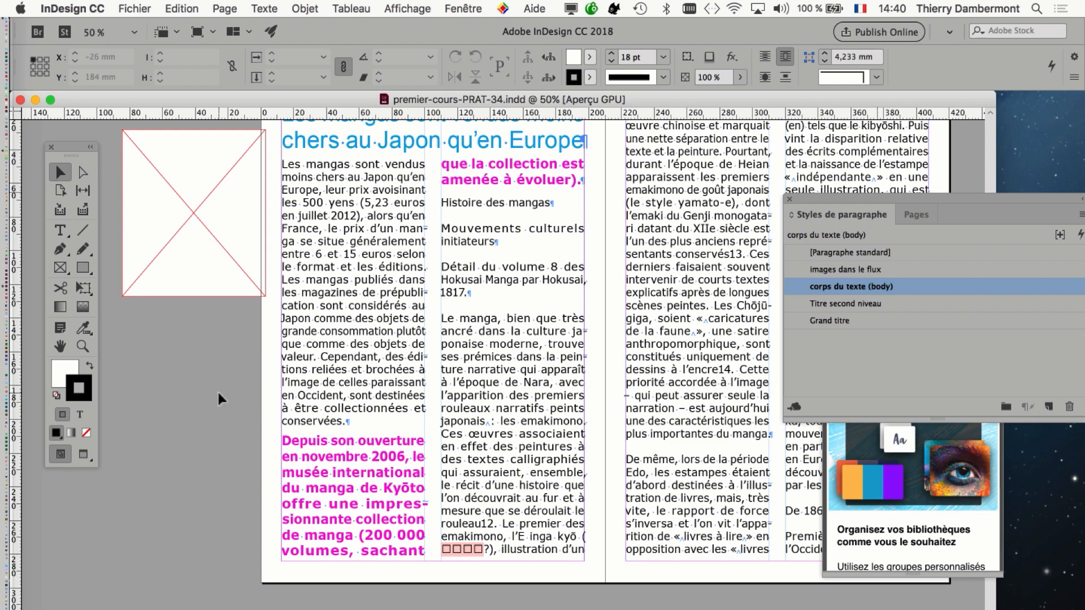
left_click_drag(824, 199, 717, 195)
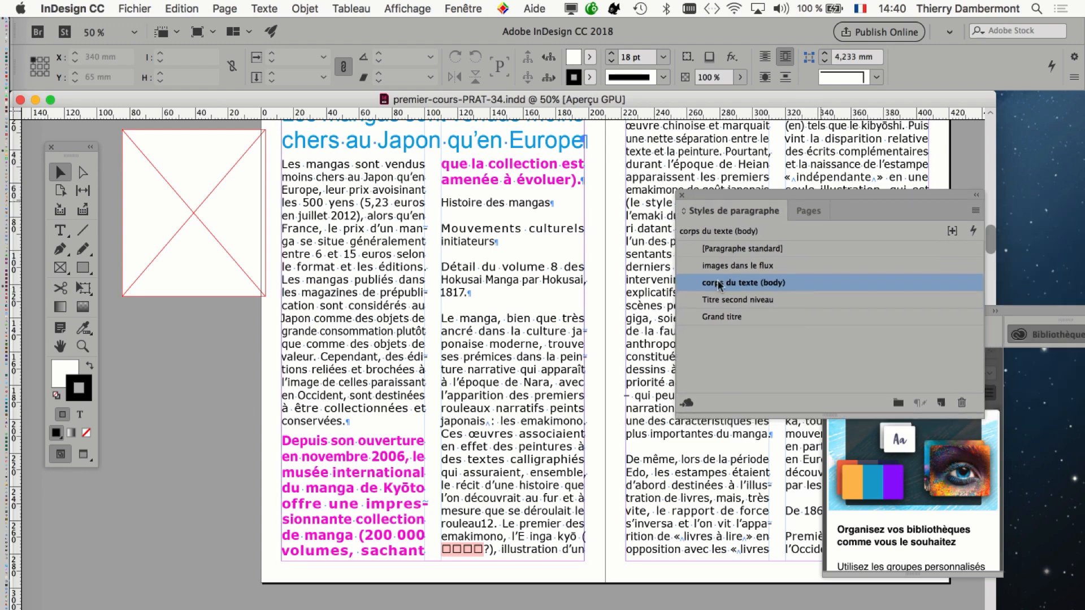
Step: Open the options of the Titre second niveau paragraph style and move the dialog off the text columns
left_click(808, 295)
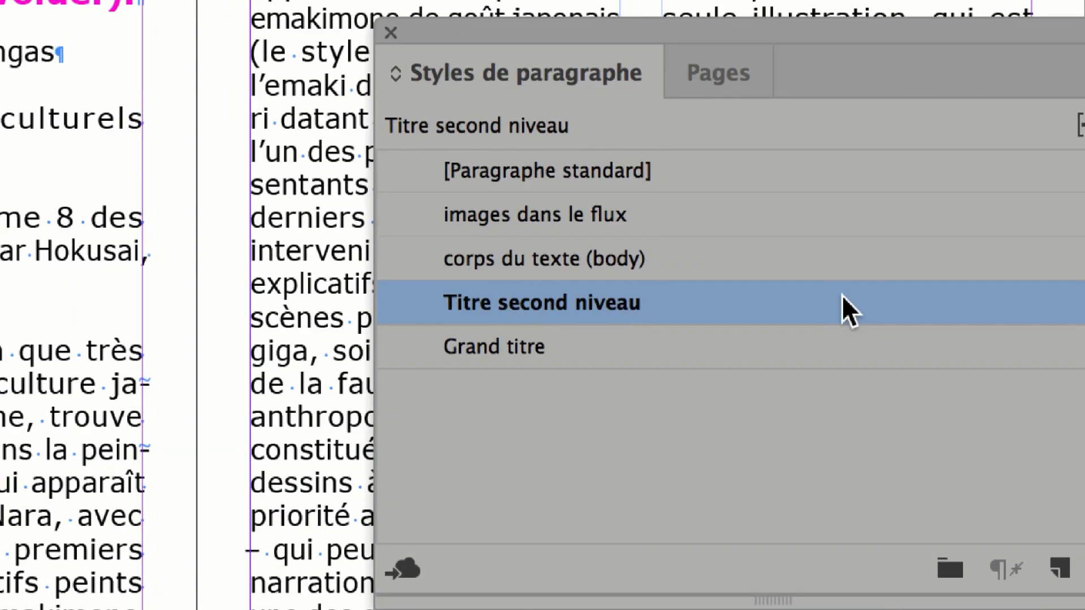
left_click(854, 297)
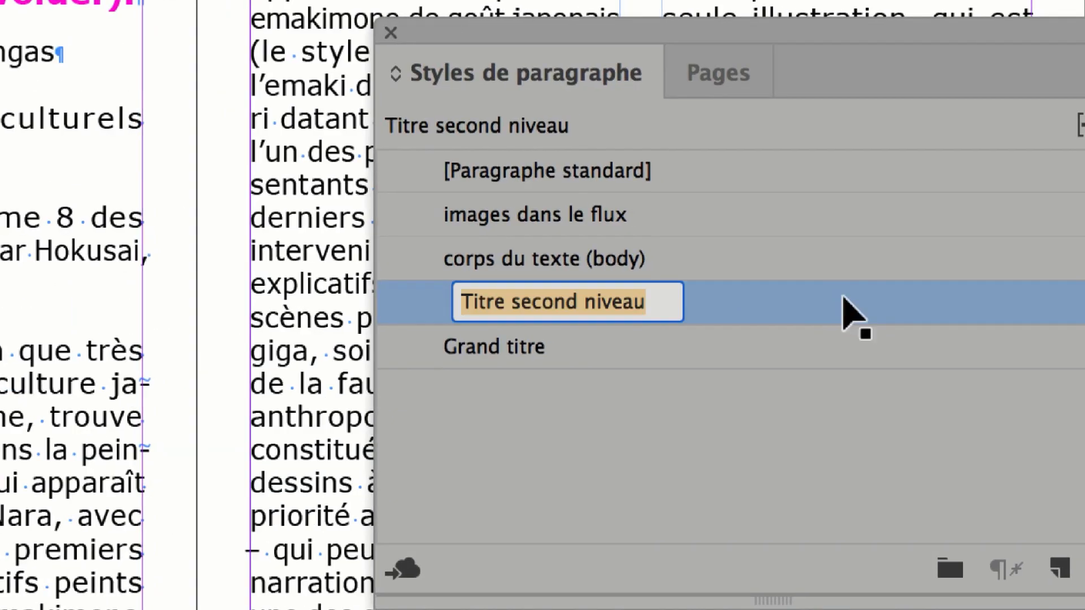
double_click(843, 297)
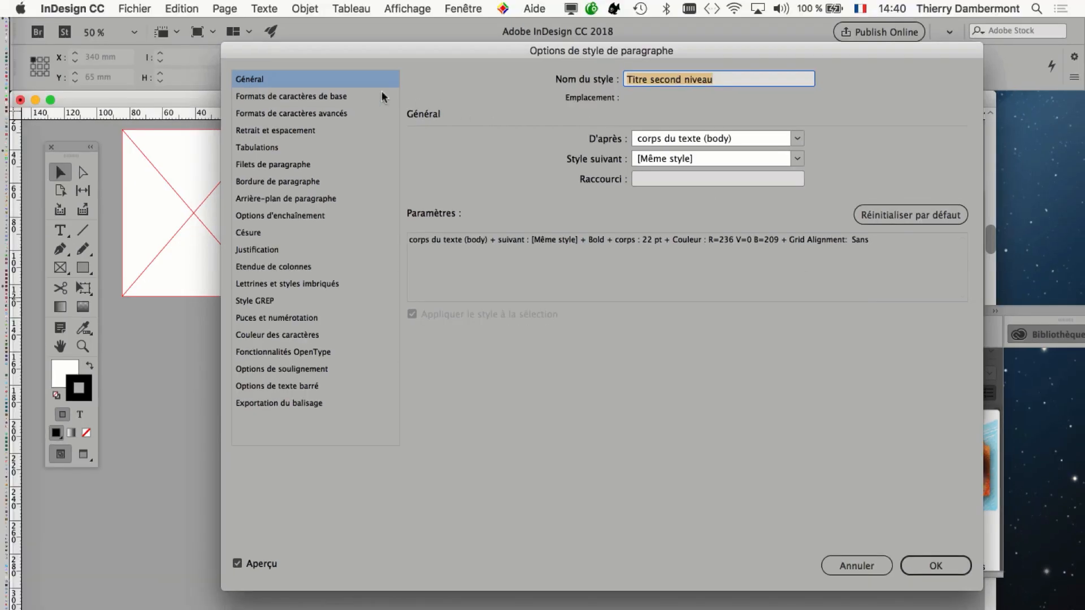
left_click_drag(282, 53, 504, 64)
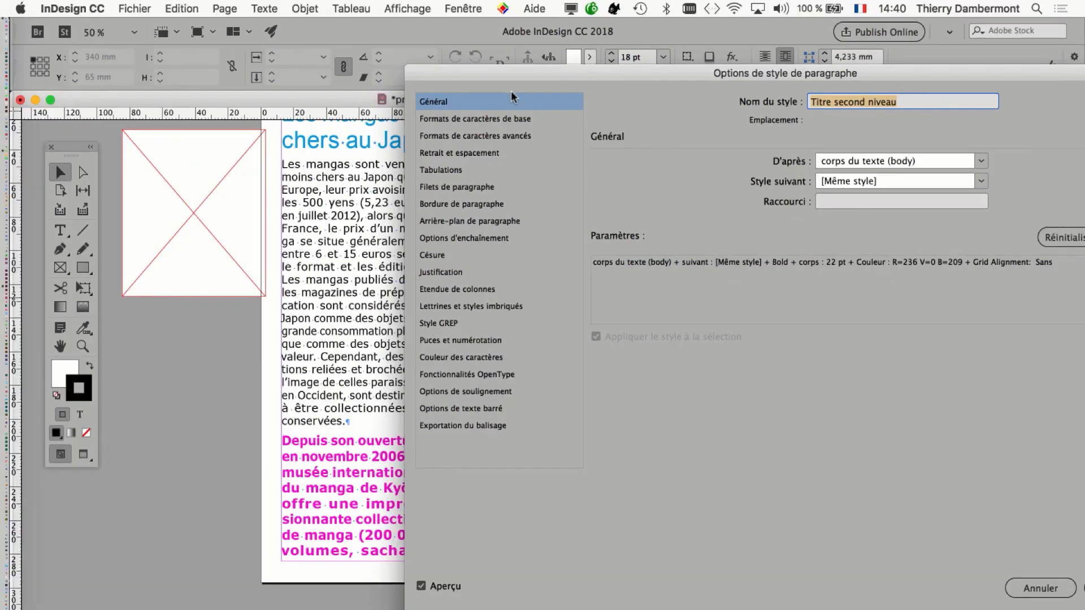
left_click_drag(513, 73, 673, 103)
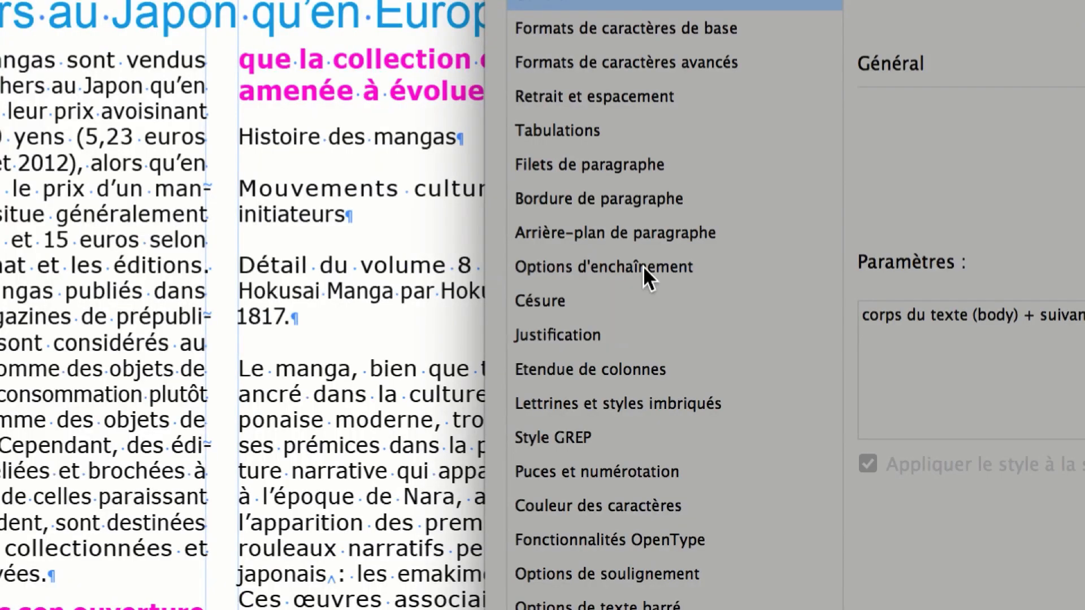
Step: Enable Lignes solidaires with Toutes les lignes du paragraphe in the Titre second niveau style's Options d'enchaînement
left_click(642, 267)
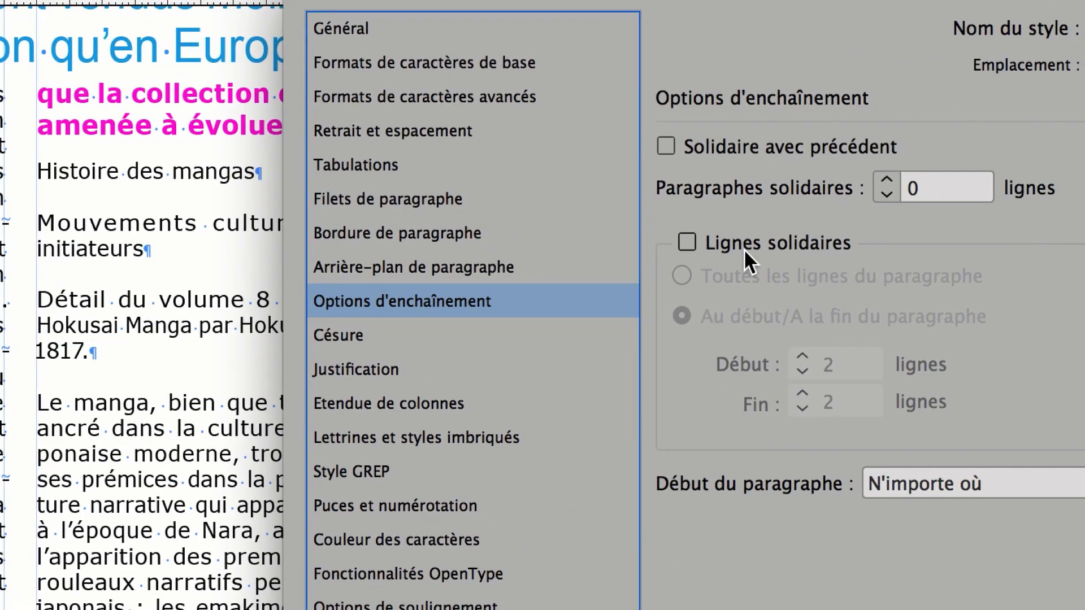
left_click(744, 248)
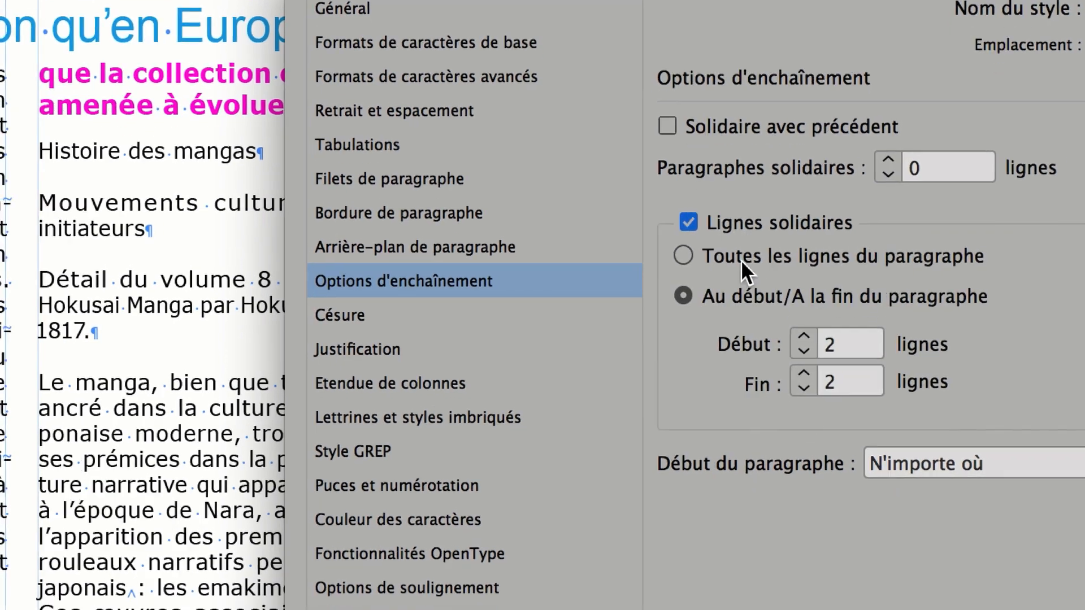
left_click(740, 260)
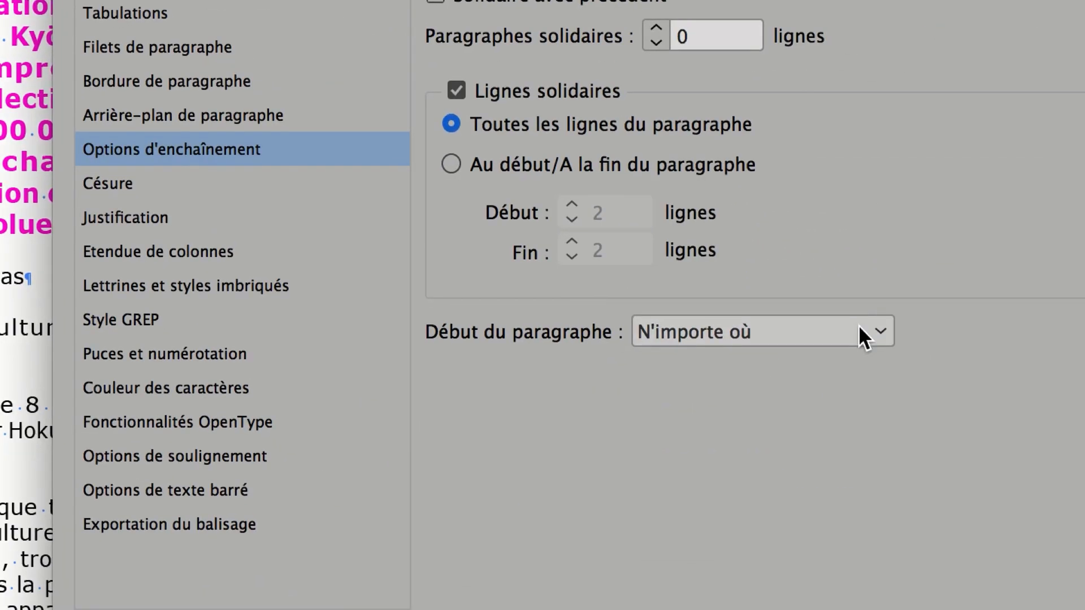
Step: Review the Début du paragraphe choices, keep N'importe où, and apply the changes to the second-level title style
left_click(1058, 458)
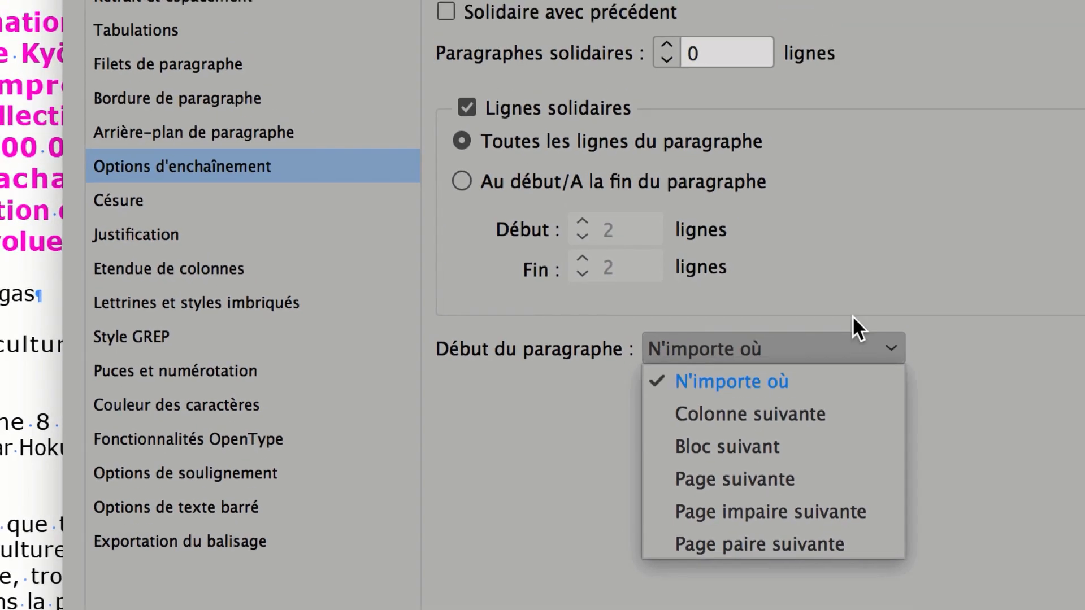
left_click(849, 298)
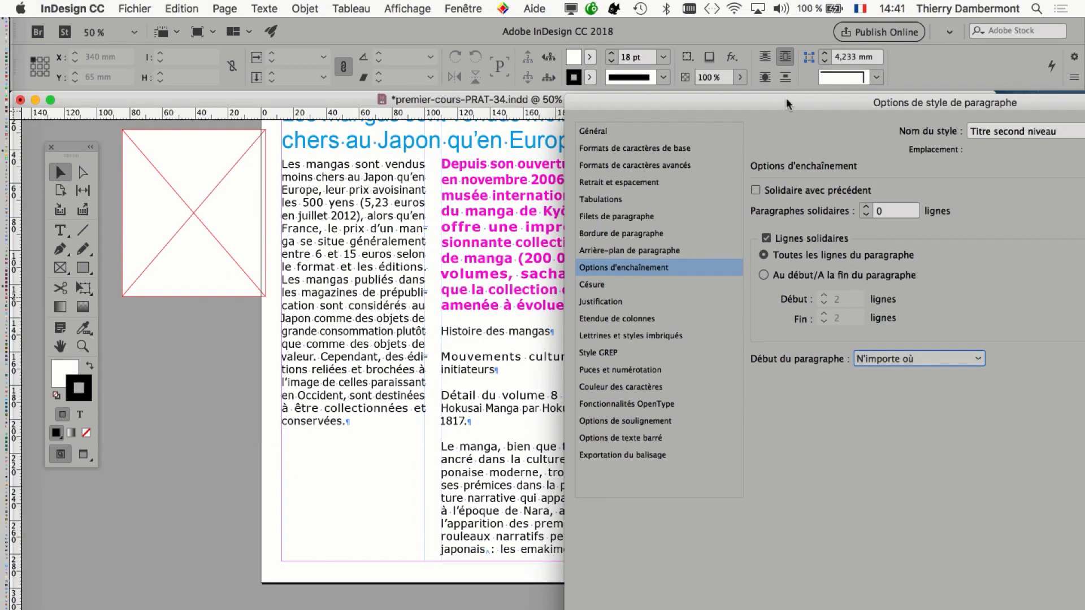
left_click_drag(786, 103, 583, 101)
left_click_drag(711, 98, 567, 43)
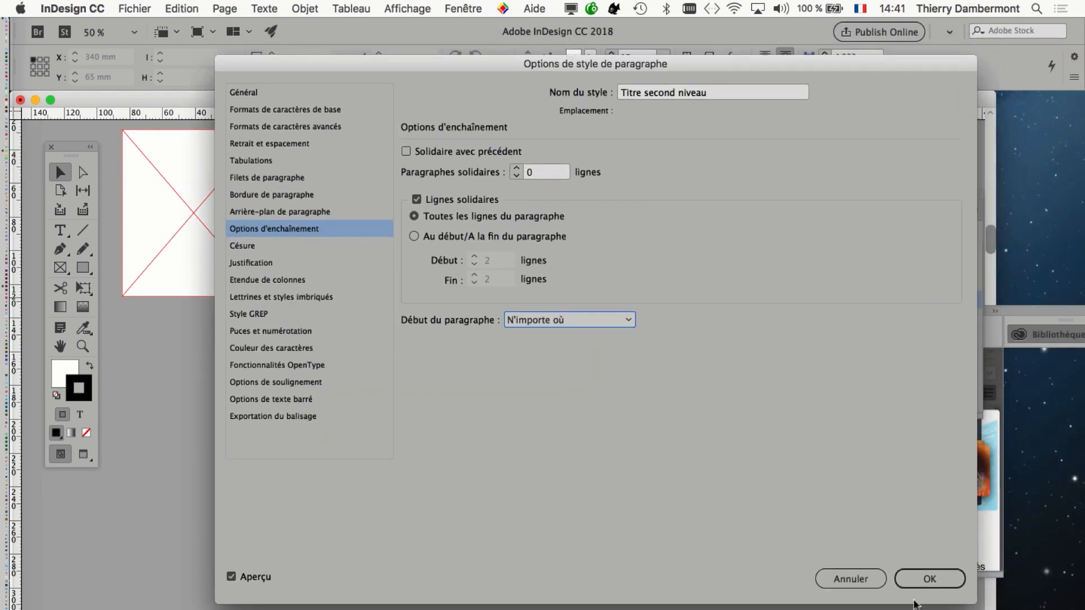
left_click(932, 579)
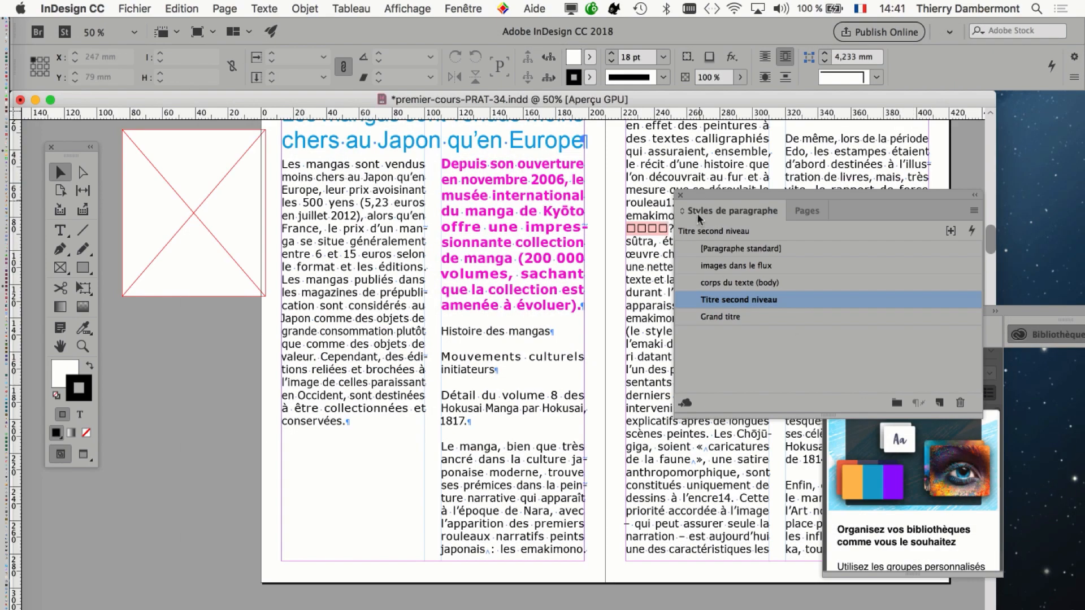
Step: Examine how the pink second-level title and the following text are distributed across the columns and pages
key("super+minus")
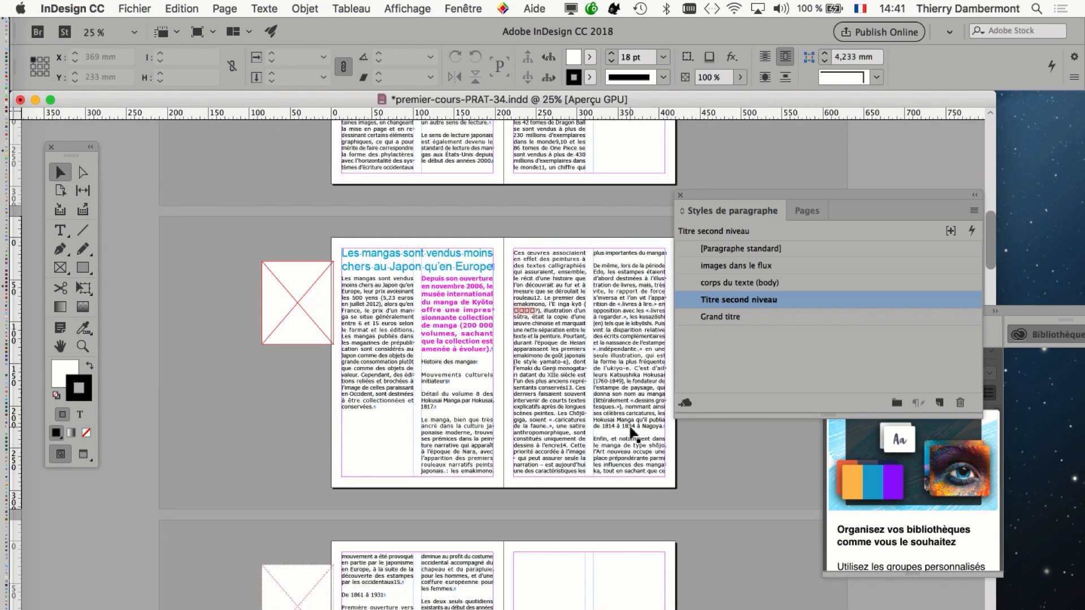
left_click(60, 345)
left_click_drag(667, 344, 747, 189)
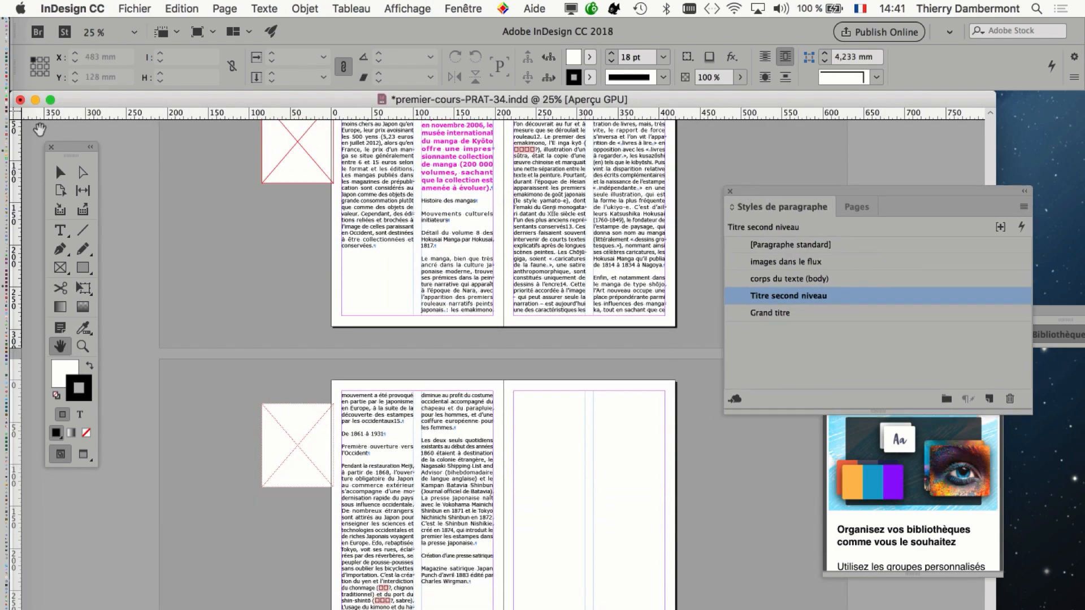
left_click(60, 171)
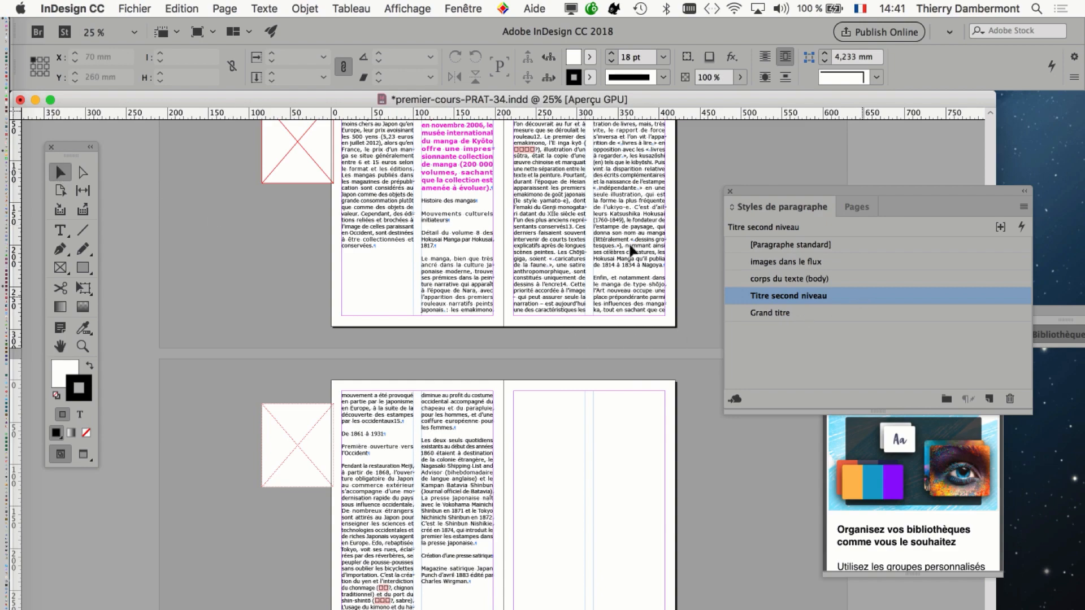
key("super+equal")
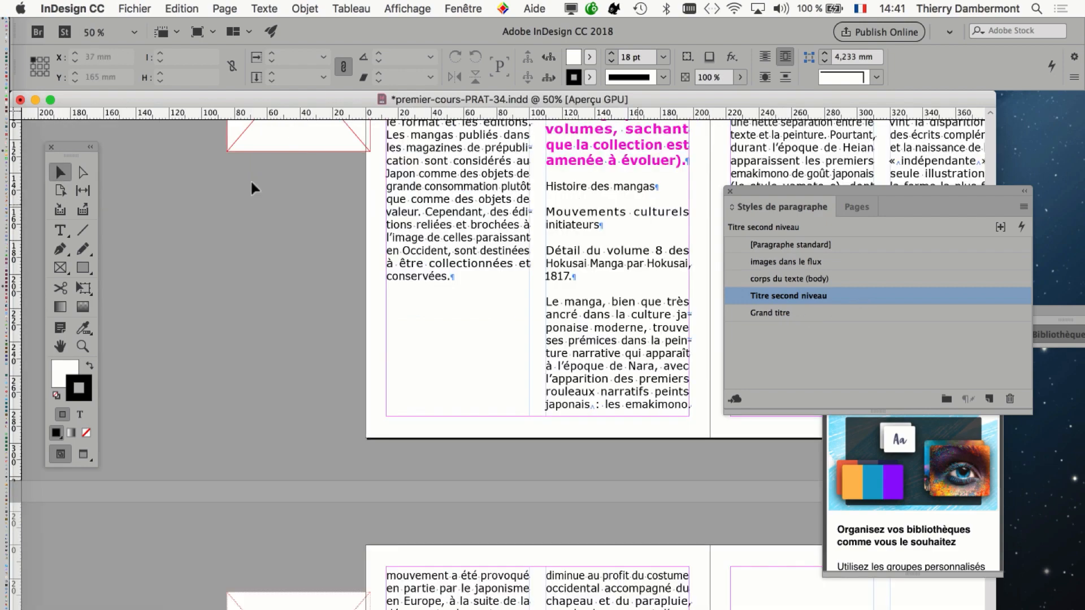
left_click(64, 343)
left_click_drag(363, 339, 102, 456)
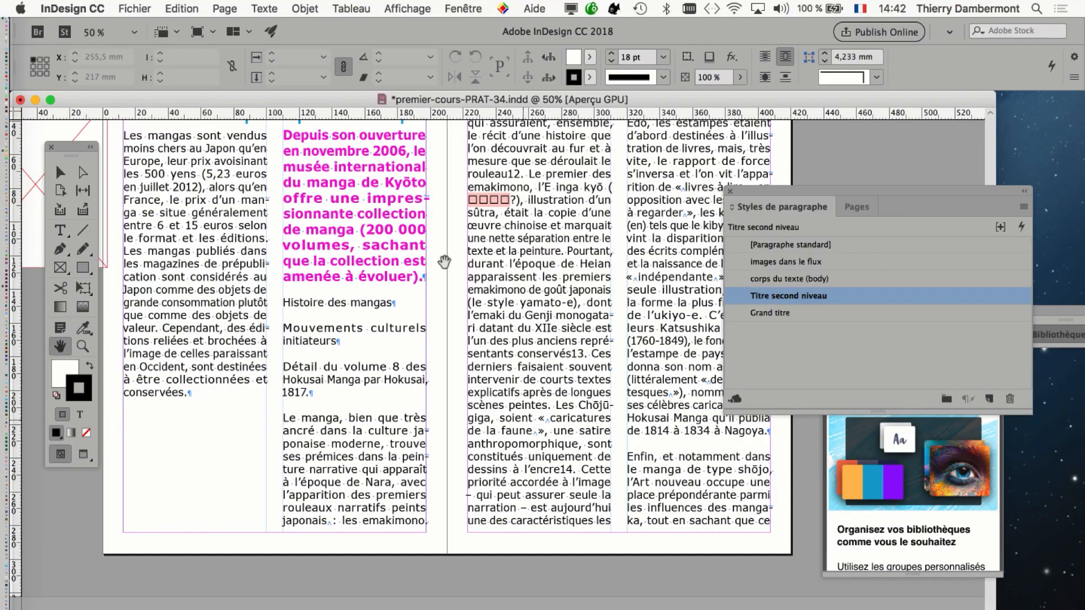
left_click(61, 190)
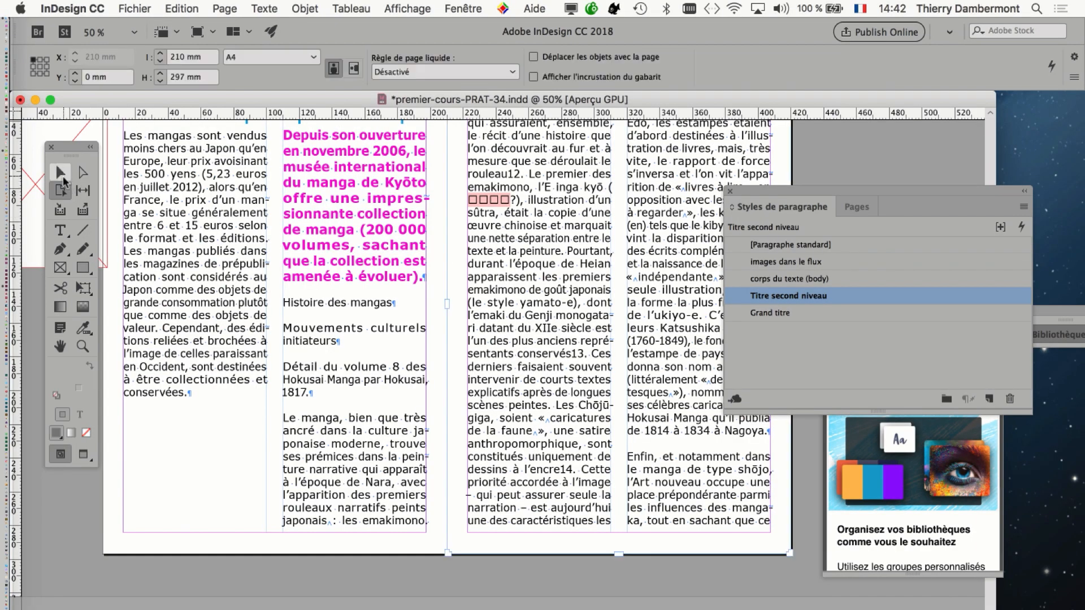
left_click(61, 172)
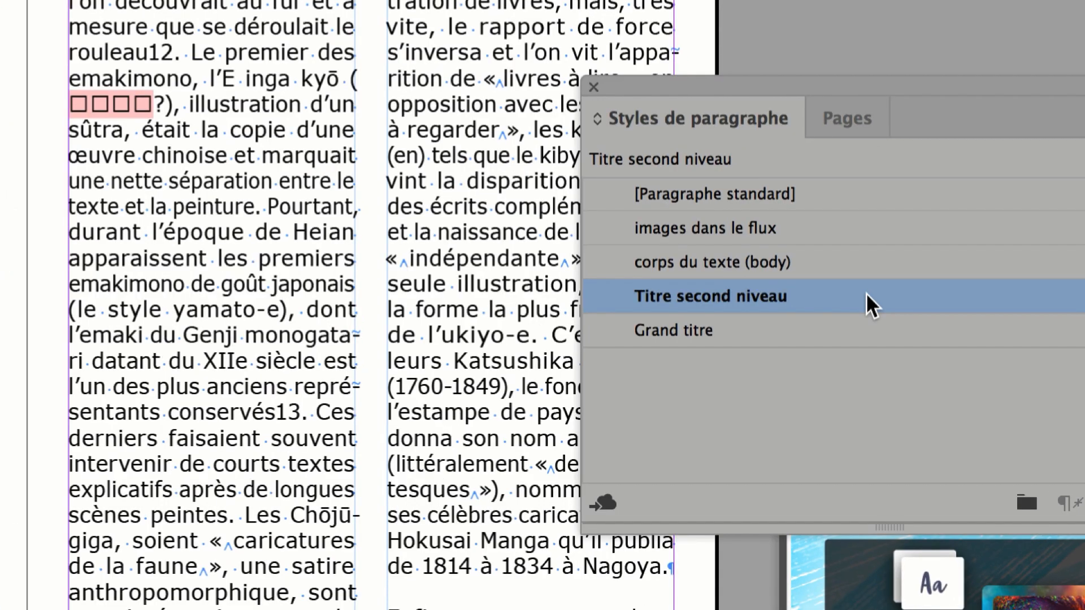
Step: Reopen the Titre second niveau style's Options d'enchaînement and turn Solidaire avec précédent on and back off
double_click(867, 295)
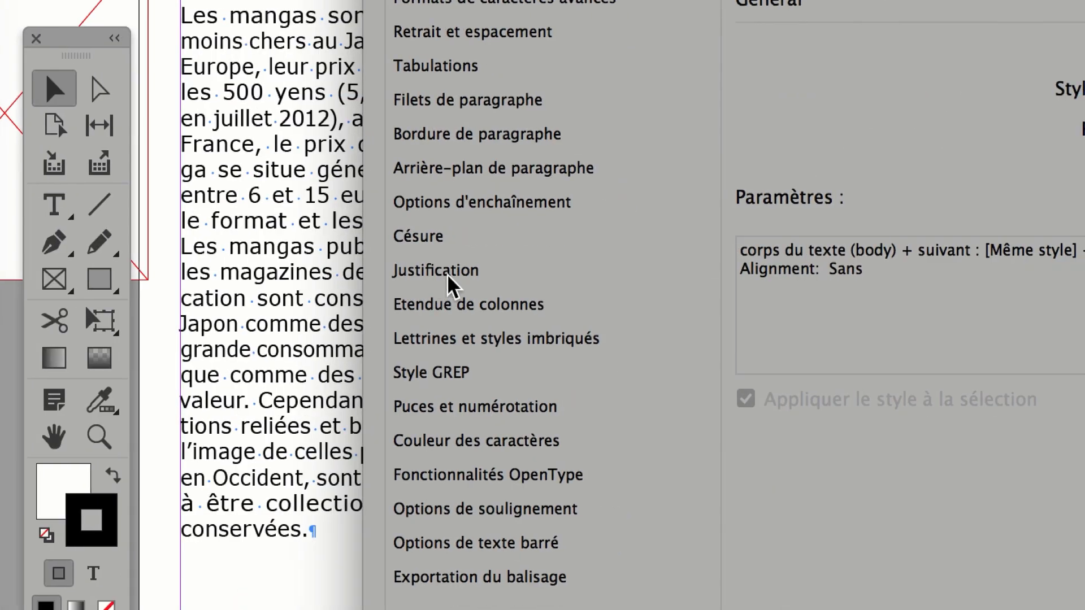
left_click(486, 206)
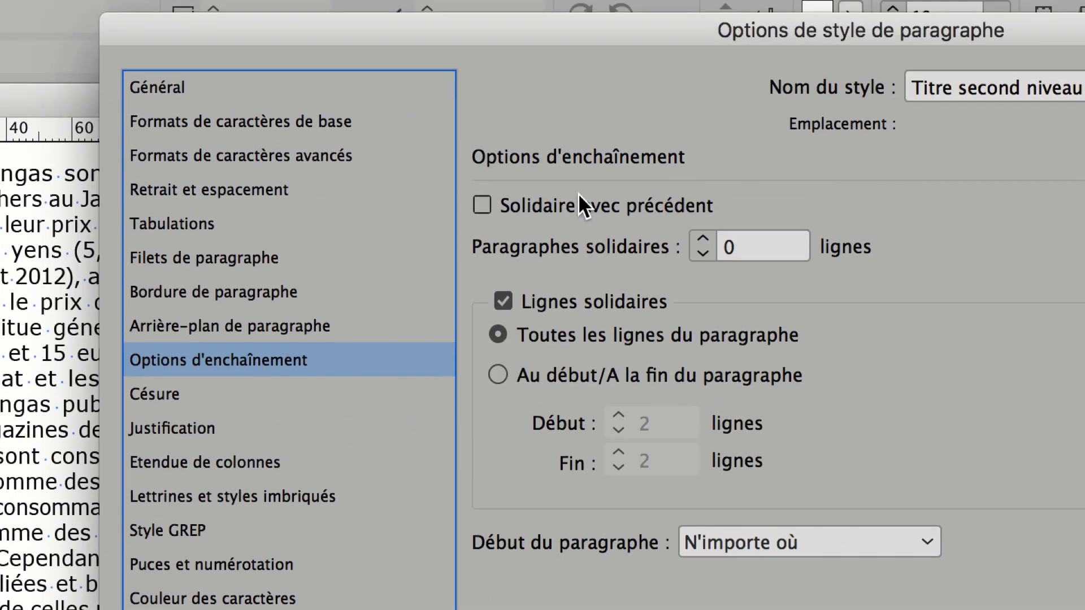
left_click(811, 90)
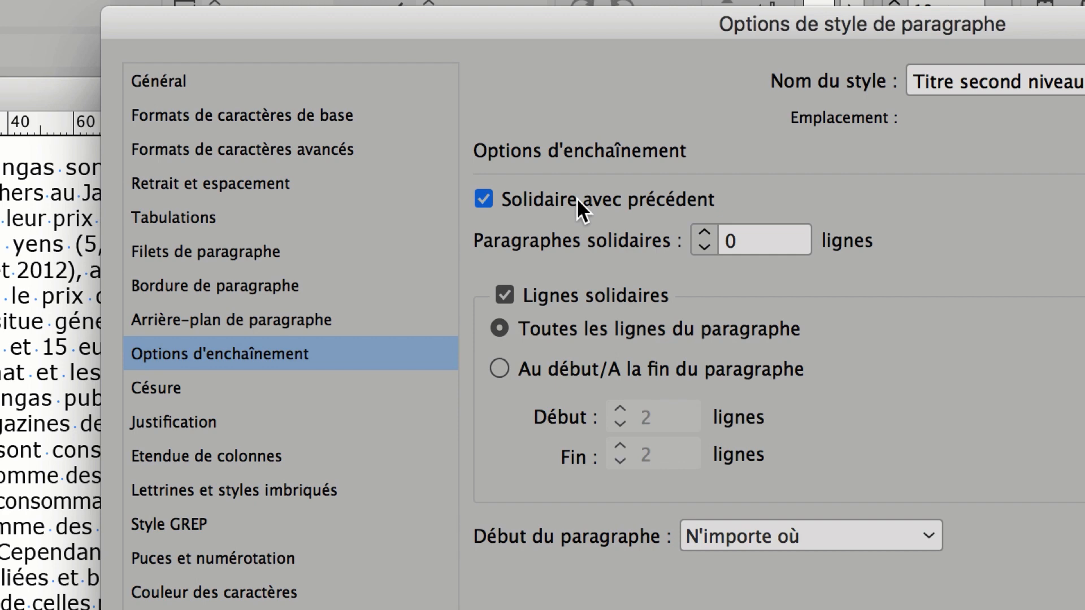
left_click(576, 198)
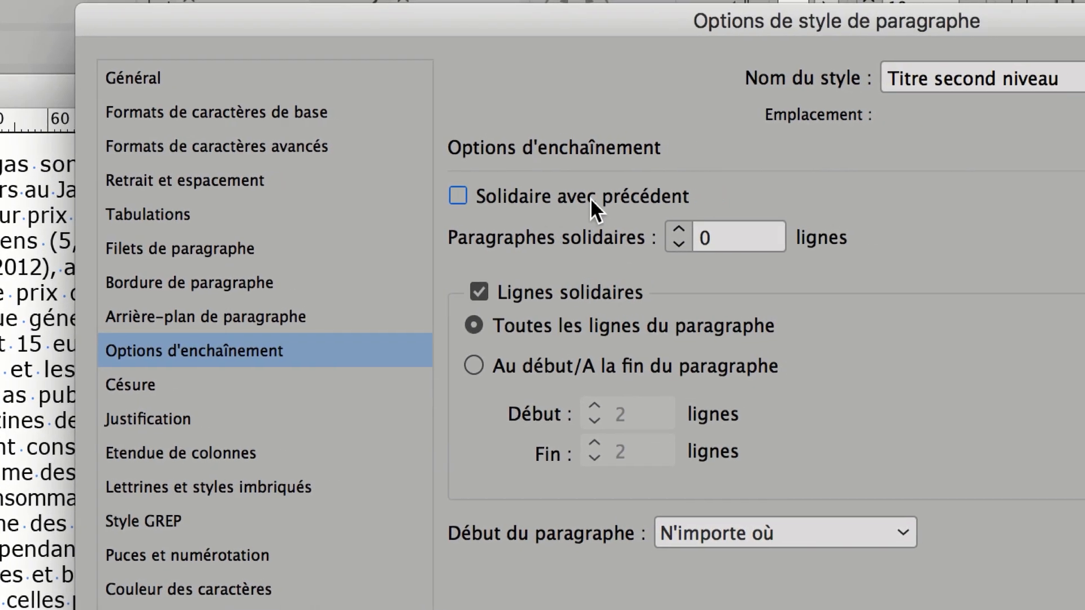
Step: Set Paragraphes solidaires to 5 lines for the Titre second niveau style
left_click(679, 230)
left_click(678, 230)
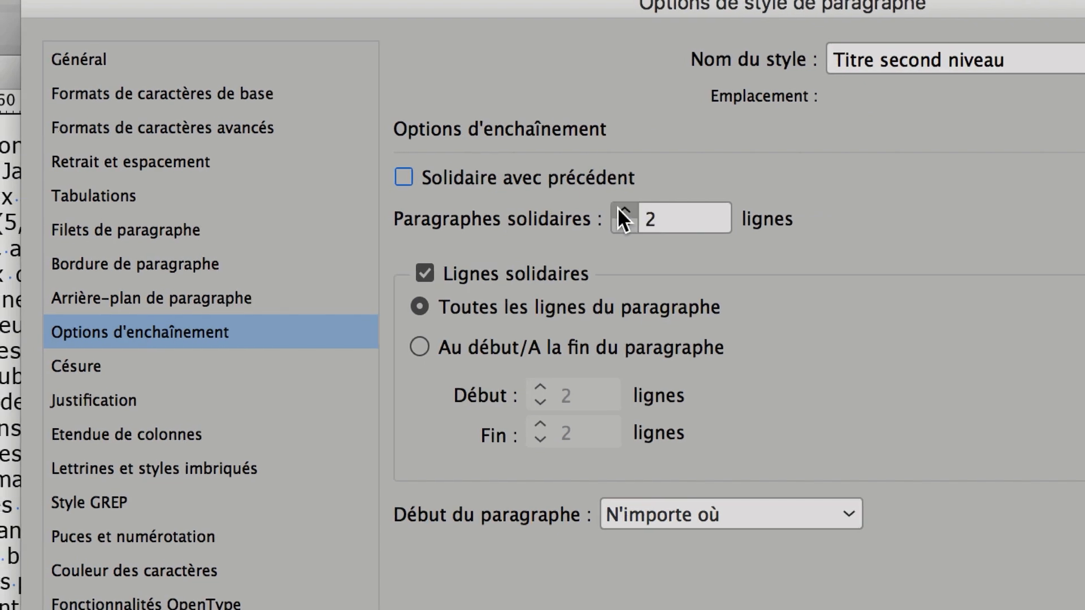
left_click(623, 214)
left_click(624, 214)
left_click(624, 214)
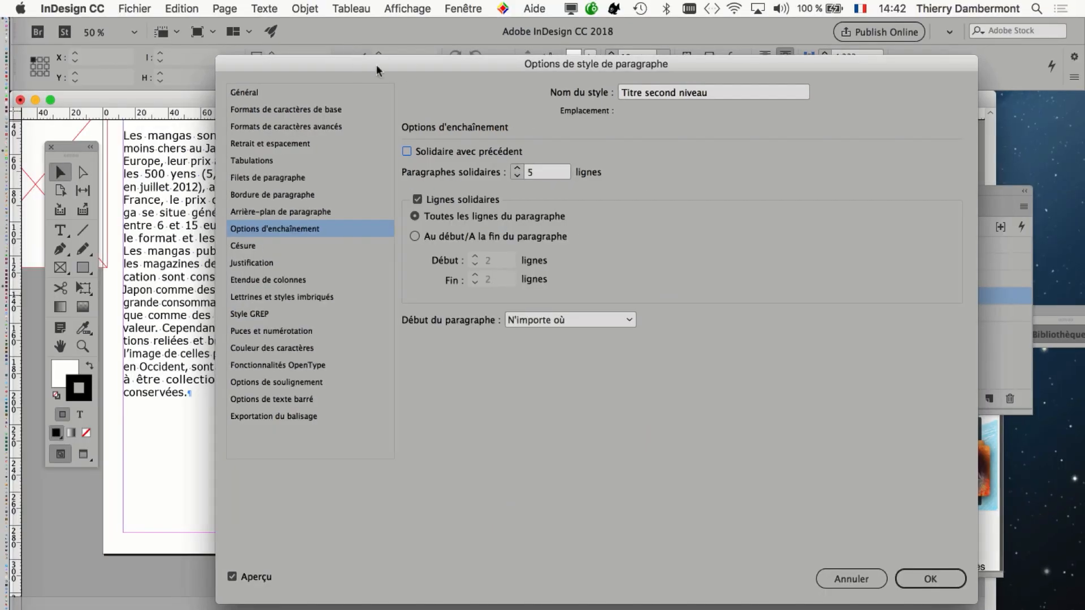
Step: Move the style options dialog aside to check the pink title with its following text, and apply the style changes
left_click_drag(307, 5, 743, 101)
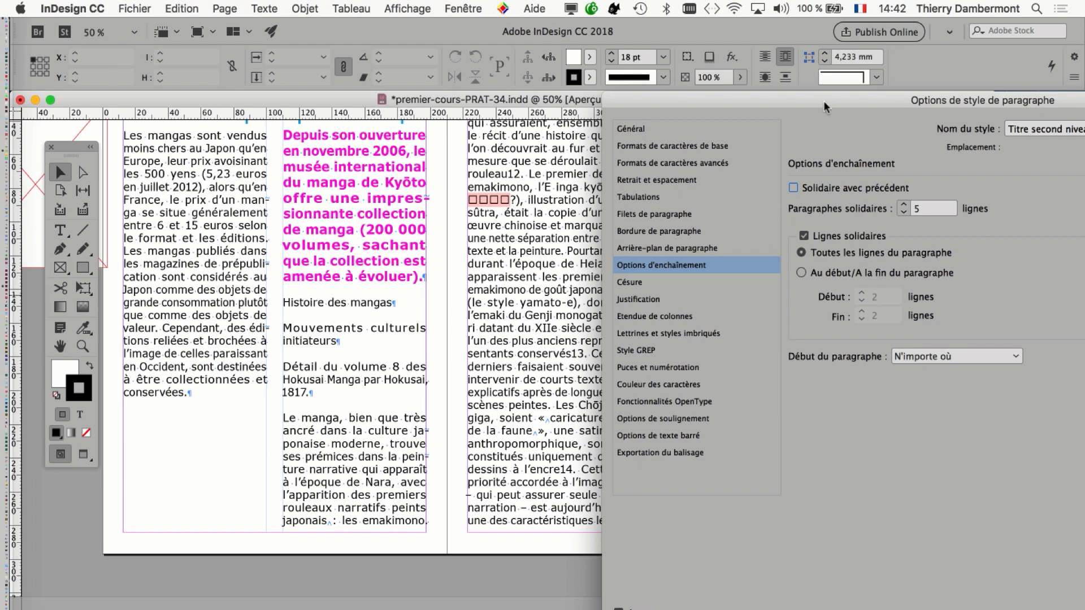
left_click_drag(824, 101, 632, 125)
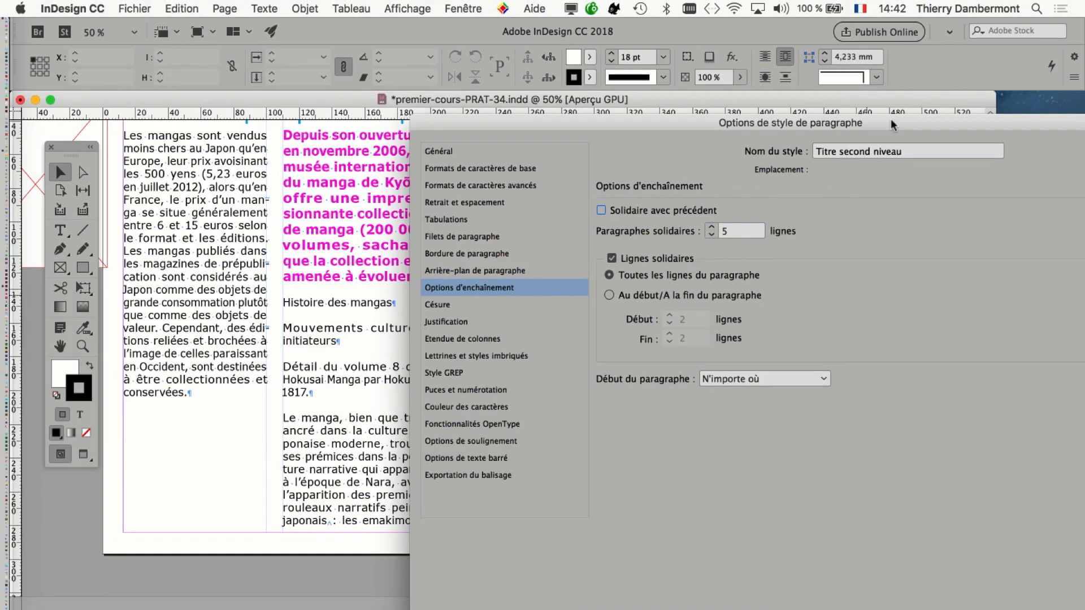
left_click_drag(891, 121, 622, 102)
key("Return")
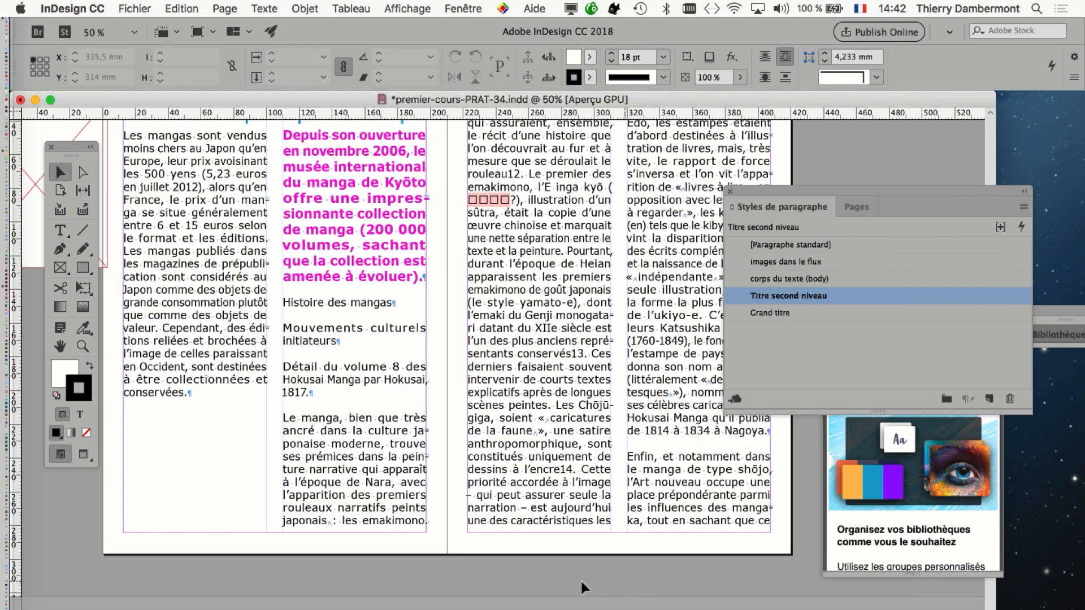
Step: Save the document under the new name premier-cours-PRAT-35.indd in the Dossier-cours-PRAT-G-30 folder
key("super+minus")
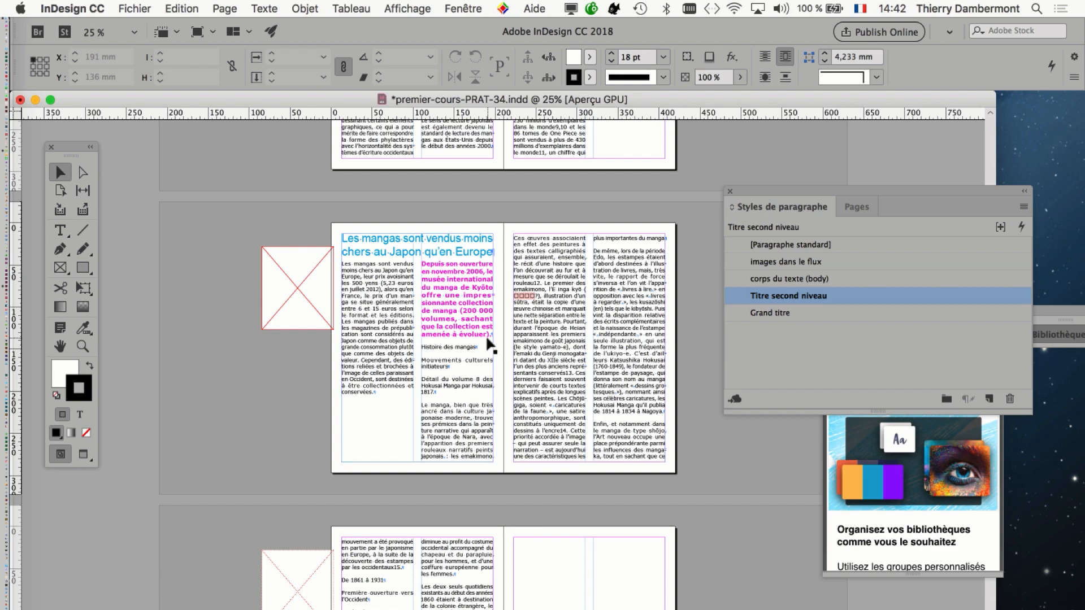
key("super+plus")
left_click_drag(619, 384, 339, 410)
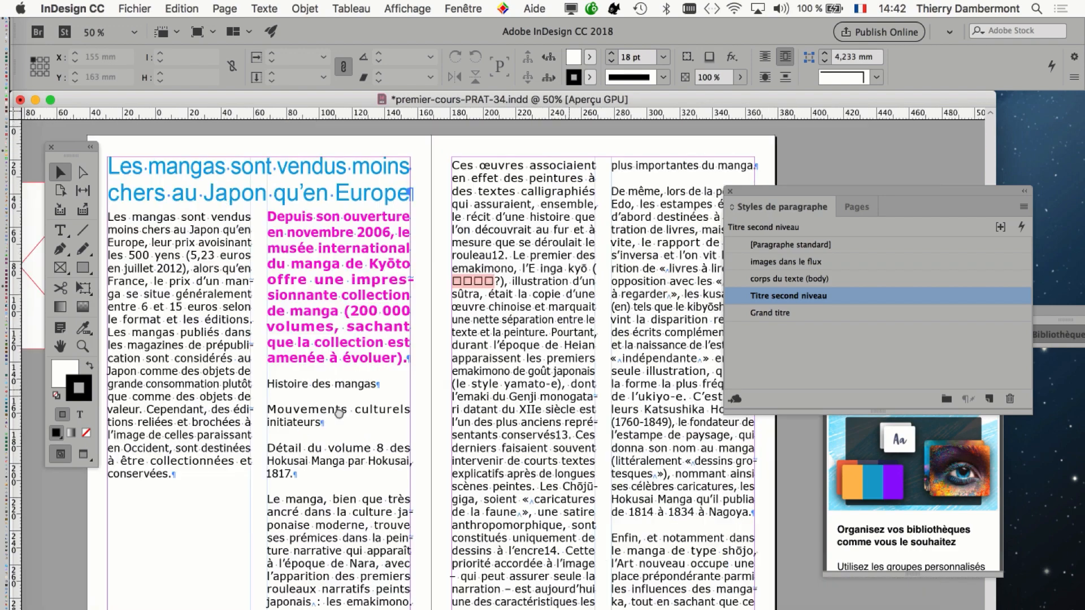
left_click(147, 7)
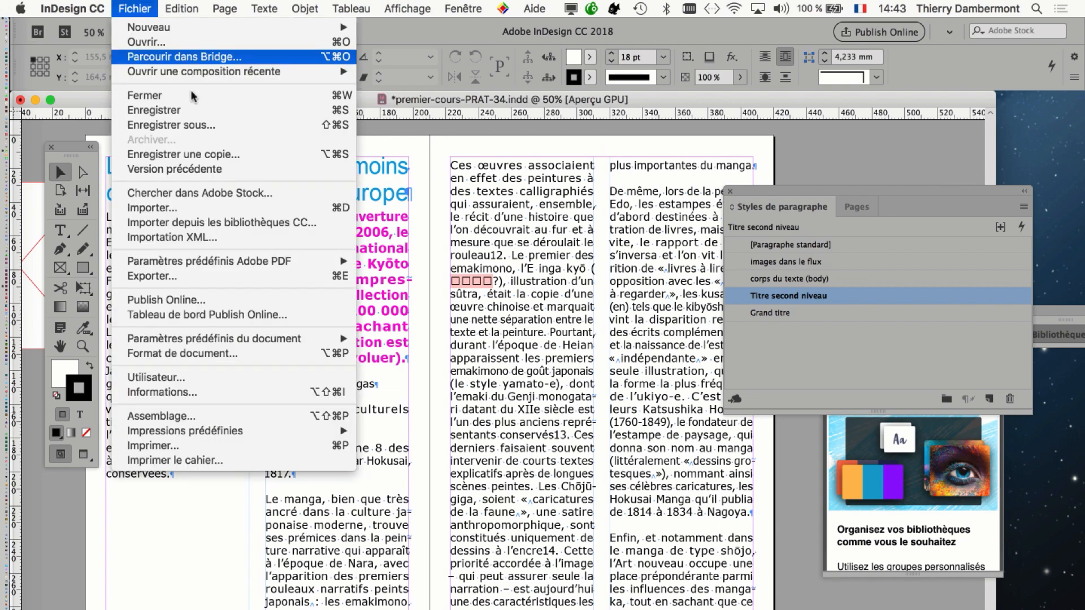
left_click(215, 126)
key("Right")
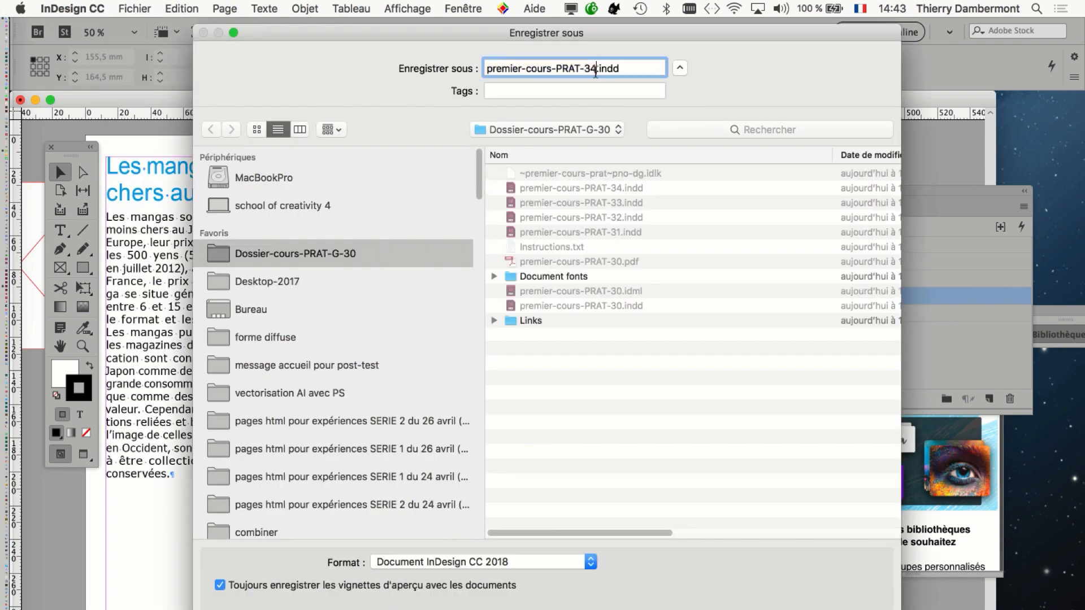
key("BackSpace")
type("5")
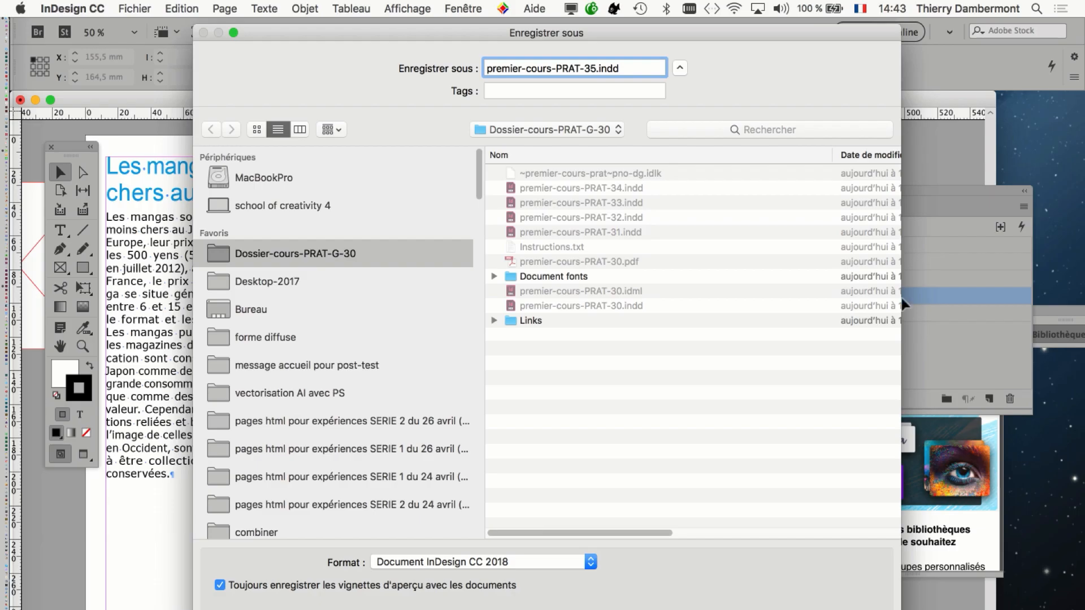